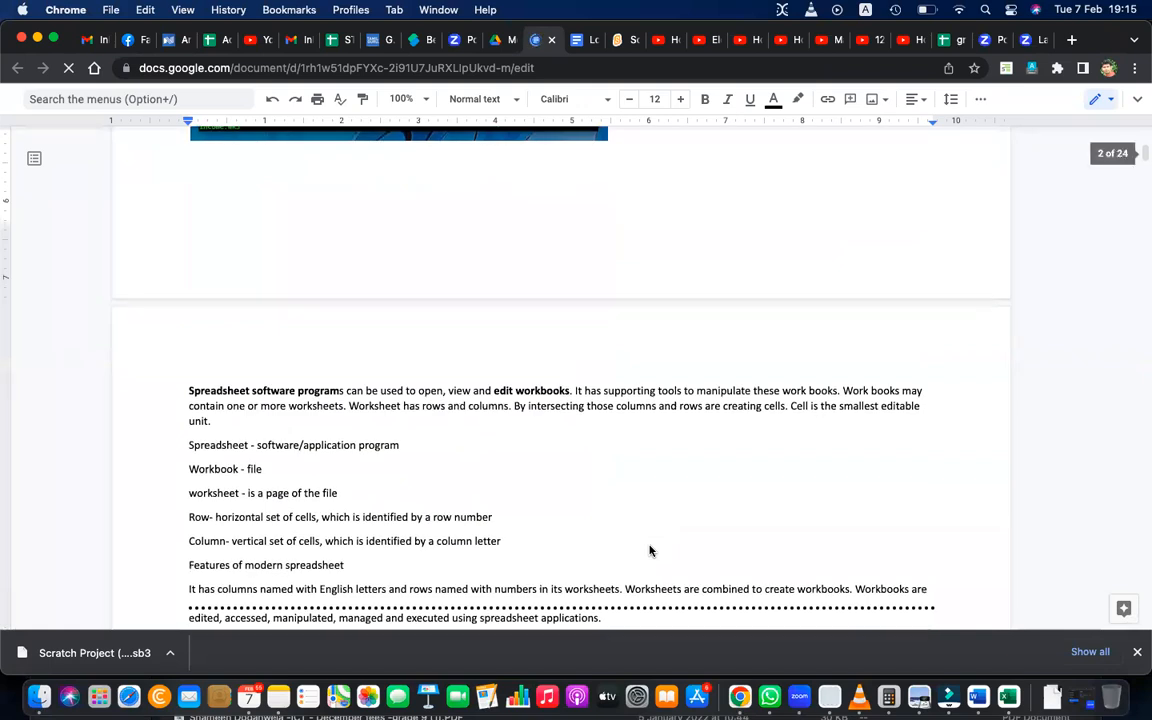
Review the spreadsheet notes from the worksheet definitions through cell selection and formulas to the ABC Super exercise.
{"action": "scroll", "coordinate": [649, 551], "scroll_direction": "down", "scroll_amount": 5}
{"action": "scroll", "coordinate": [649, 551], "scroll_direction": "down", "scroll_amount": 10}
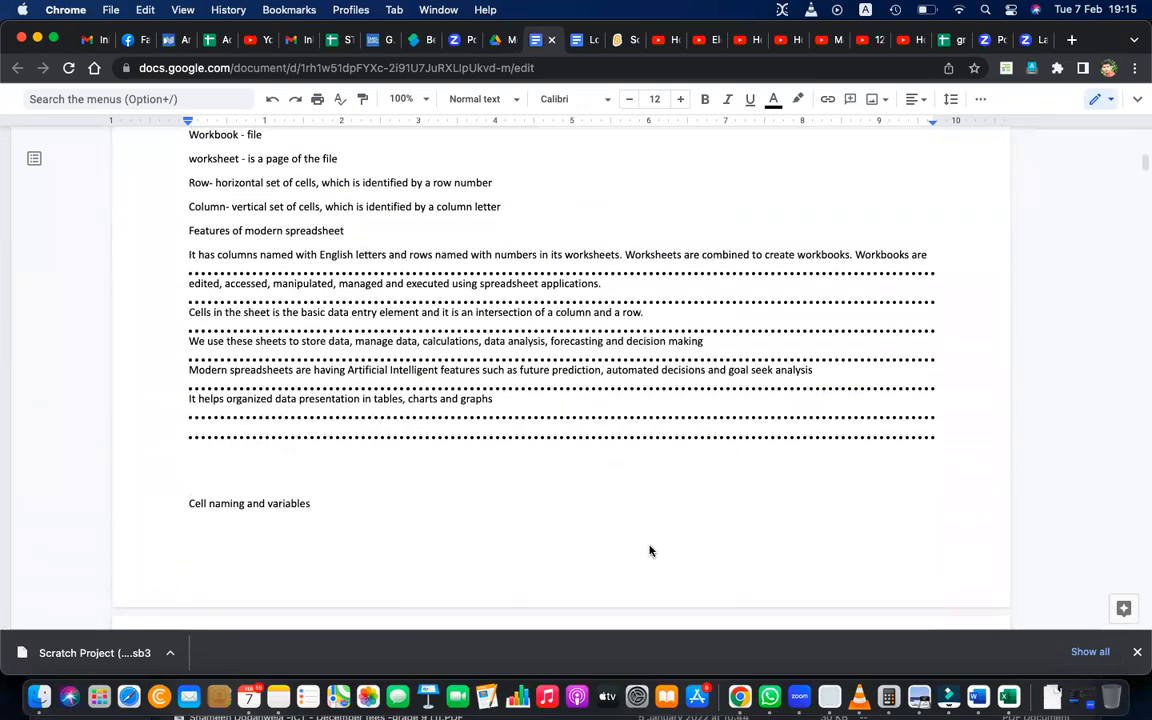
{"action": "scroll", "coordinate": [649, 551], "scroll_direction": "down", "scroll_amount": 12}
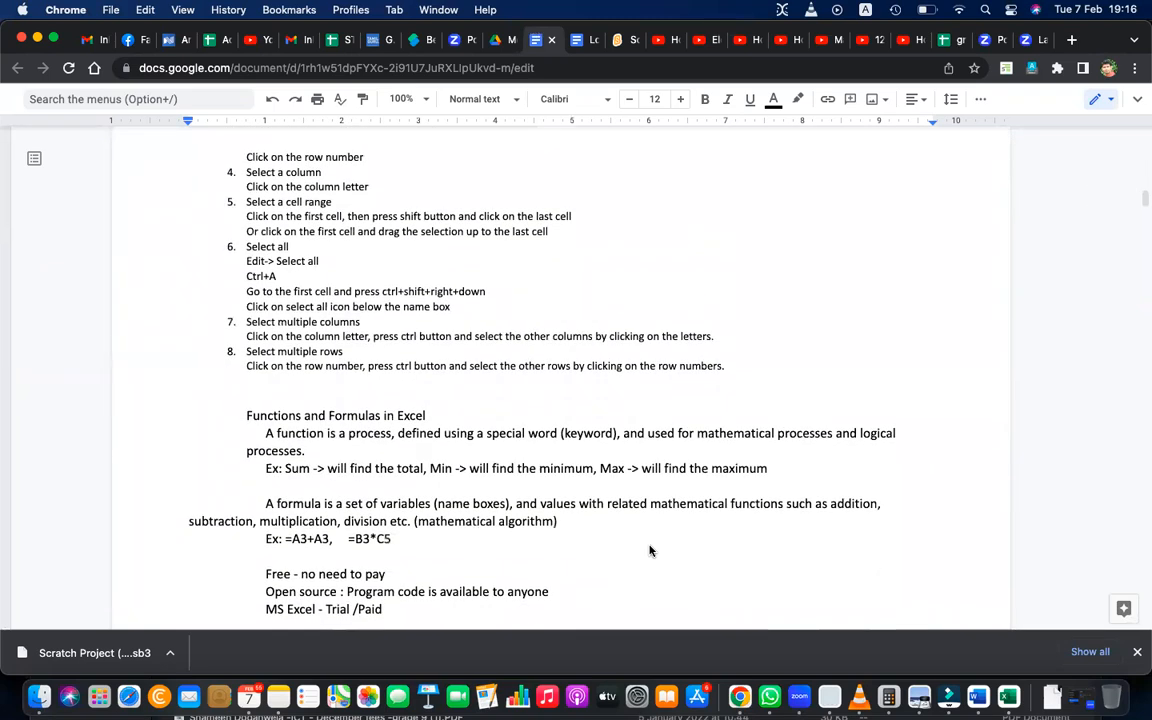
{"action": "scroll", "coordinate": [649, 551], "scroll_direction": "down", "scroll_amount": 1}
{"action": "key", "text": "XF86AudioRaiseVolume"}
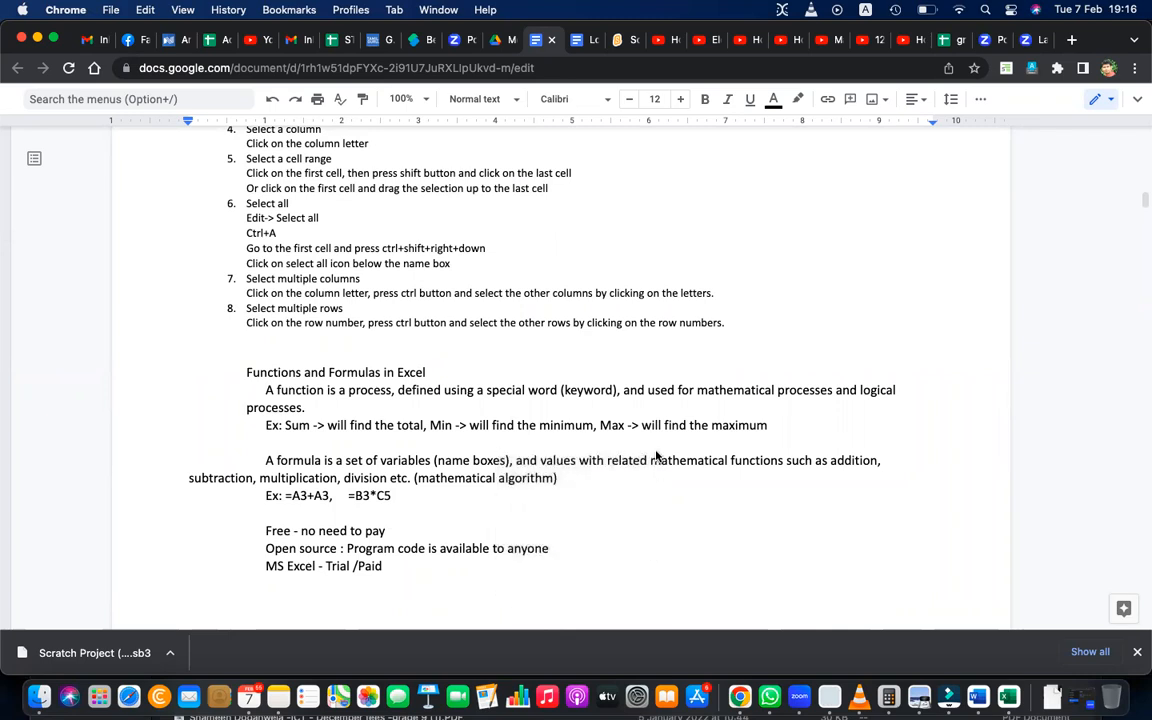
{"action": "scroll", "coordinate": [656, 455], "scroll_direction": "up", "scroll_amount": 2}
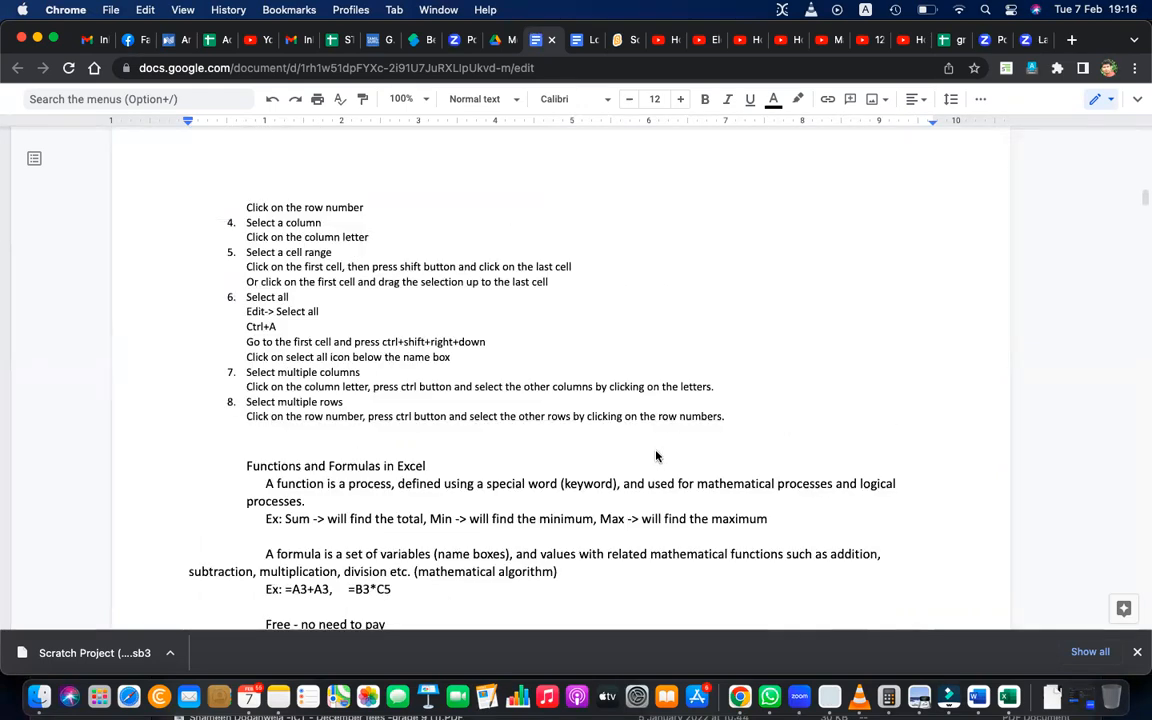
{"action": "key", "text": "XF86AudioRaiseVolume"}
{"action": "scroll", "coordinate": [685, 485], "scroll_direction": "down", "scroll_amount": 10}
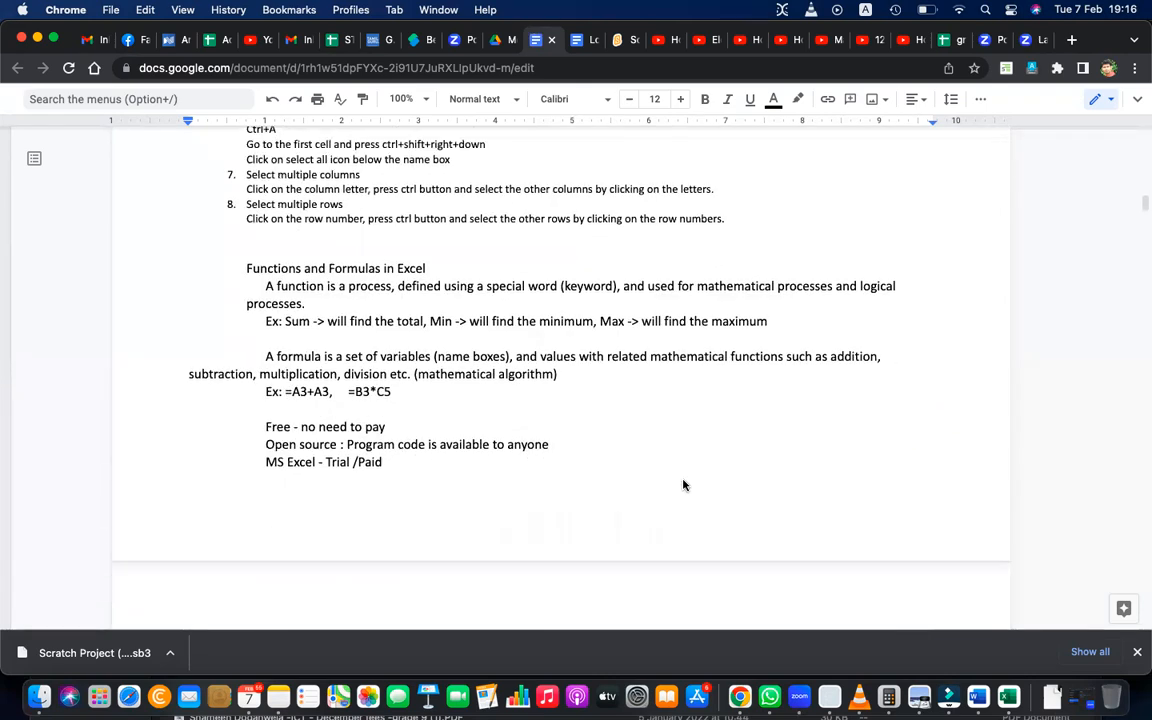
{"action": "scroll", "coordinate": [684, 524], "scroll_direction": "down", "scroll_amount": 1}
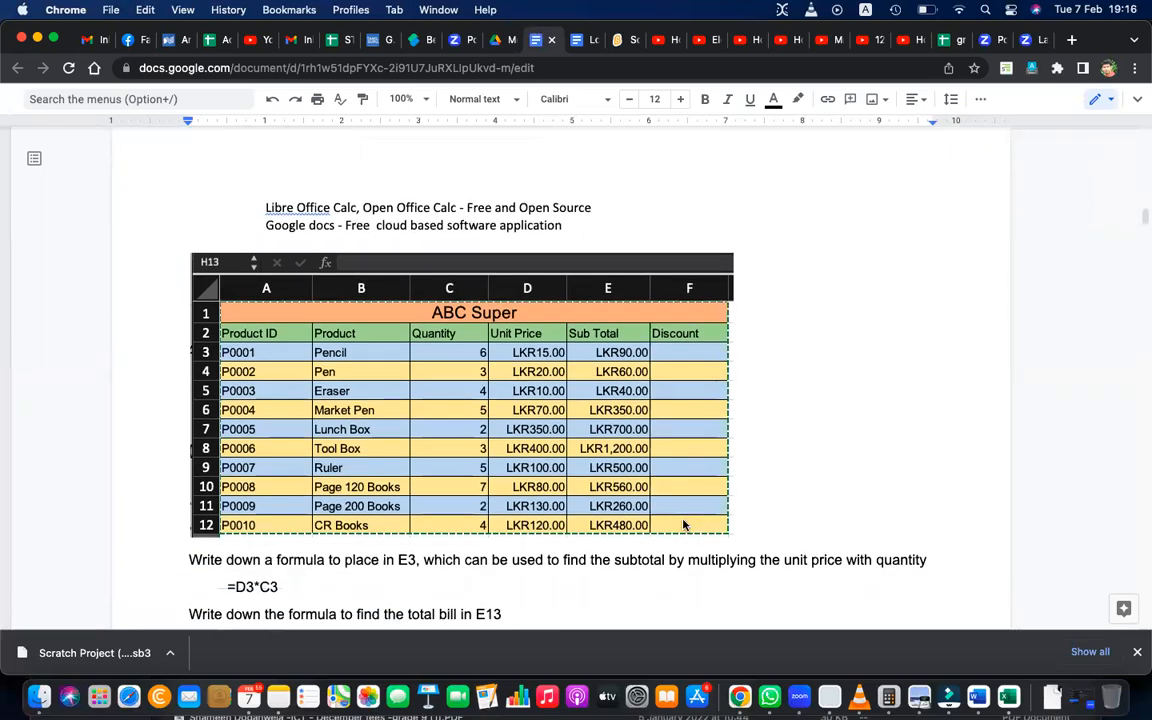
Switch to the grade 9 excel practice spreadsheet and clear the student totals and averages in E16:H19 and the cells B20:F23.
{"action": "left_click", "coordinate": [948, 42]}
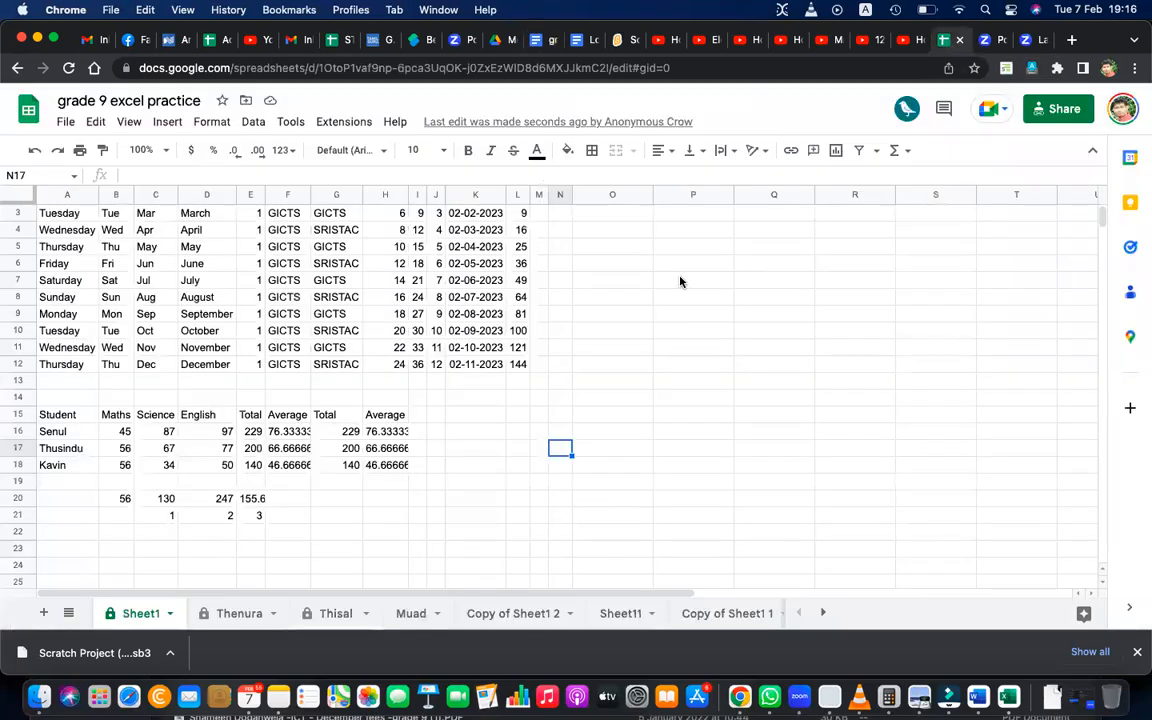
{"action": "left_click", "coordinate": [680, 282]}
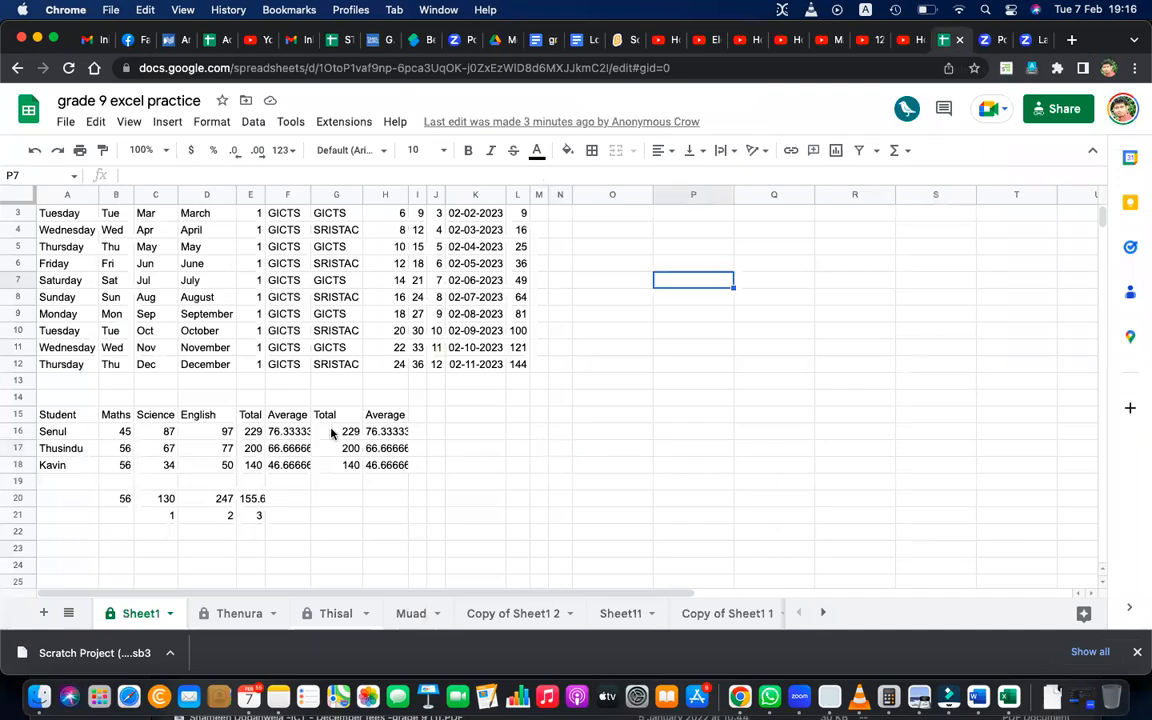
{"action": "left_click_drag", "start_coordinate": [252, 431], "coordinate": [404, 483]}
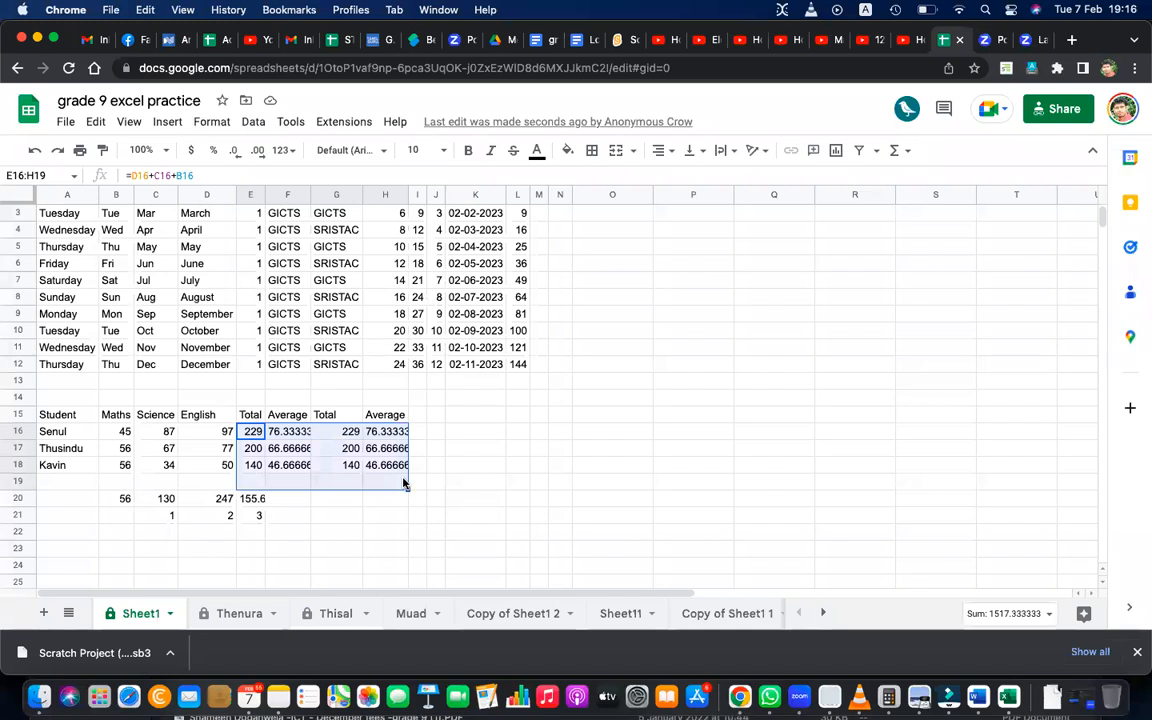
{"action": "key", "text": "Delete"}
{"action": "left_click_drag", "start_coordinate": [110, 500], "coordinate": [306, 555]}
{"action": "key", "text": "Delete"}
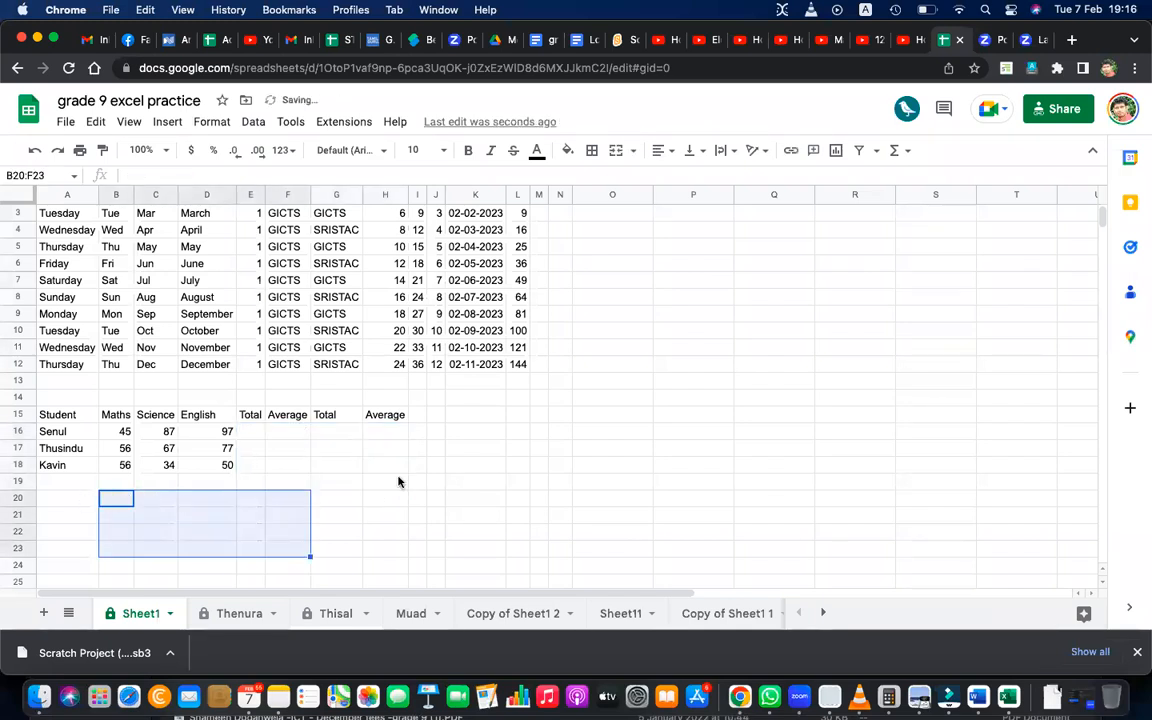
{"action": "left_click", "coordinate": [398, 482]}
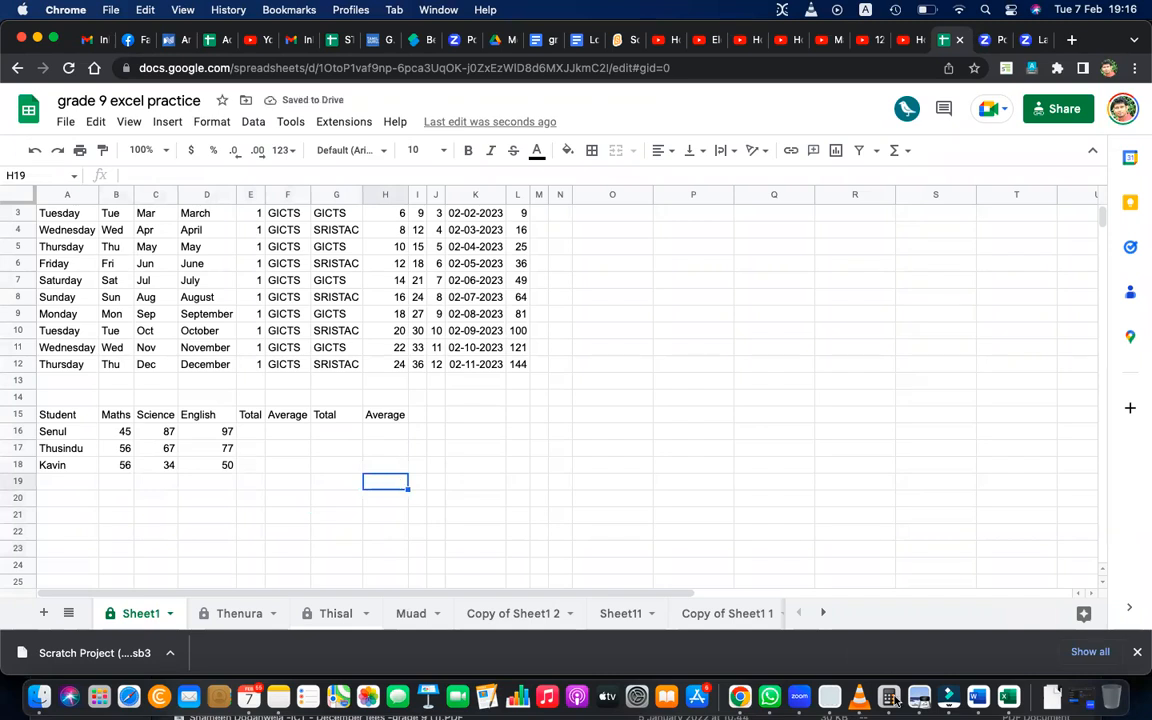
Switch to the blank Excel workbook and select columns A, B and C one after another.
{"action": "left_click", "coordinate": [1009, 696]}
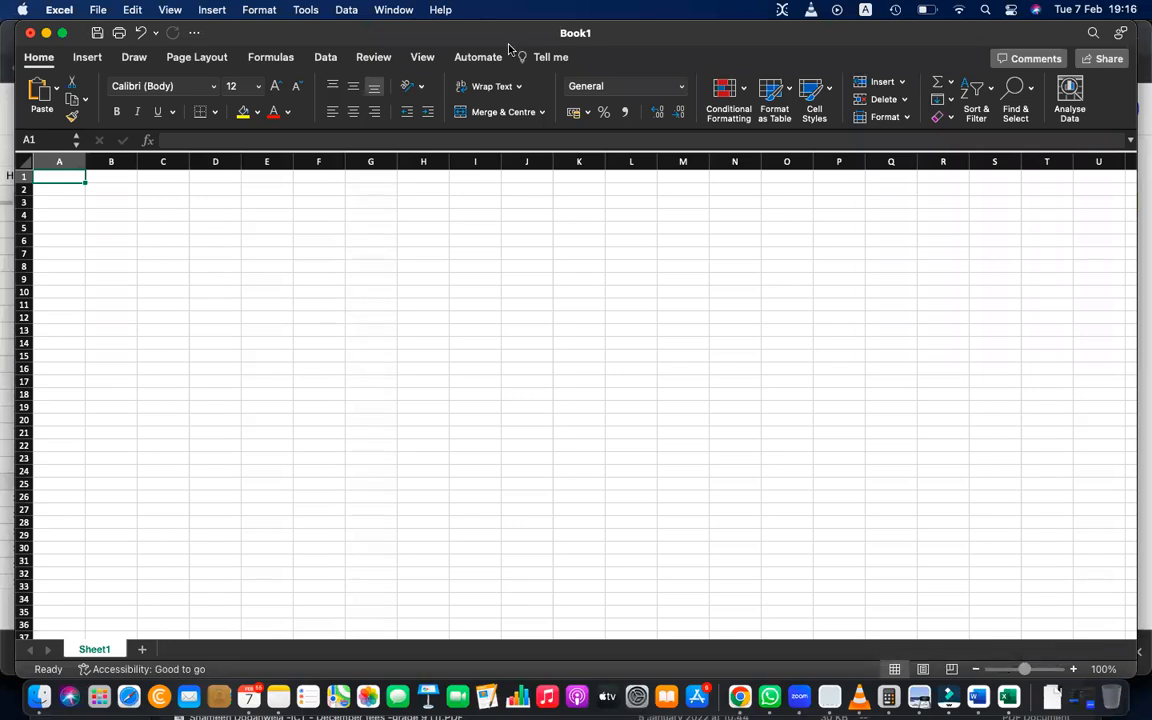
{"action": "key", "text": "XF86AudioRaiseVolume"}
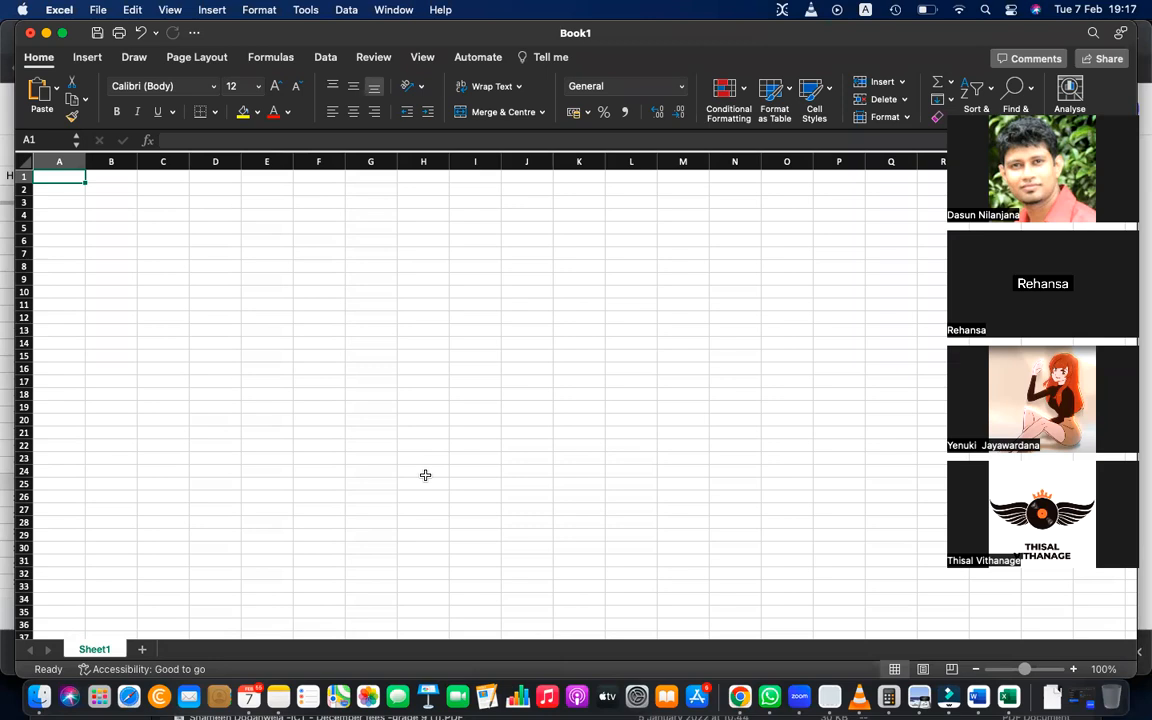
{"action": "key", "text": "XF86AudioRaiseVolume"}
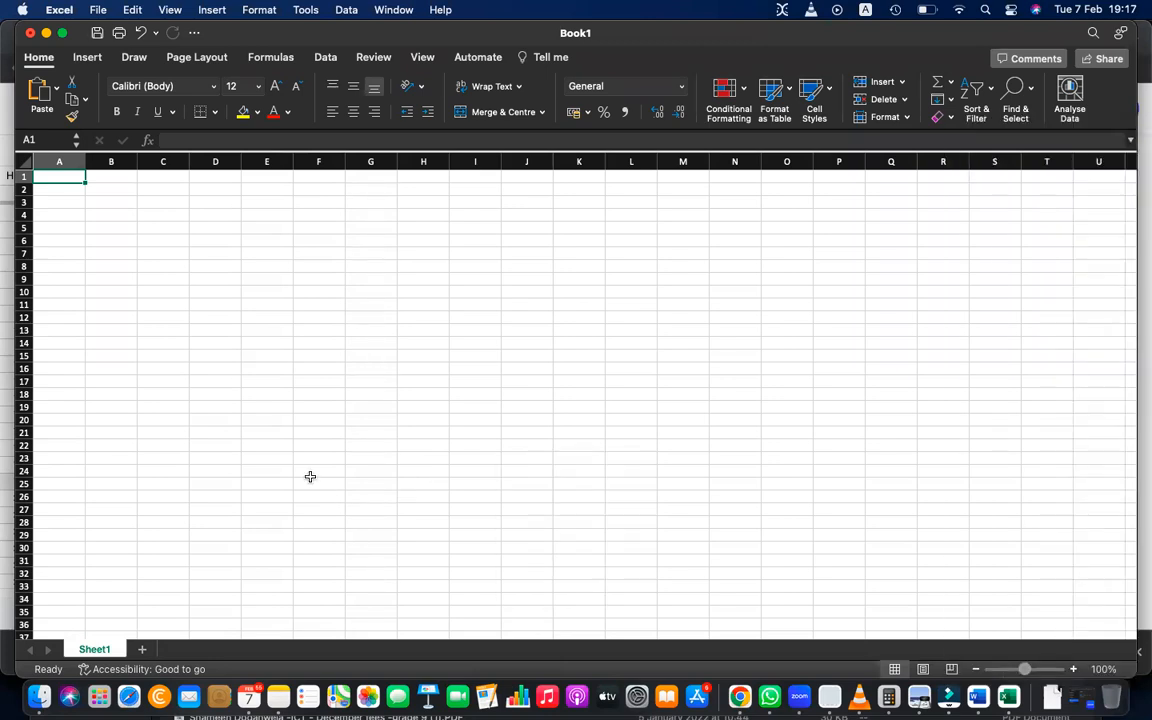
{"action": "left_click", "coordinate": [310, 476]}
{"action": "left_click", "coordinate": [73, 160]}
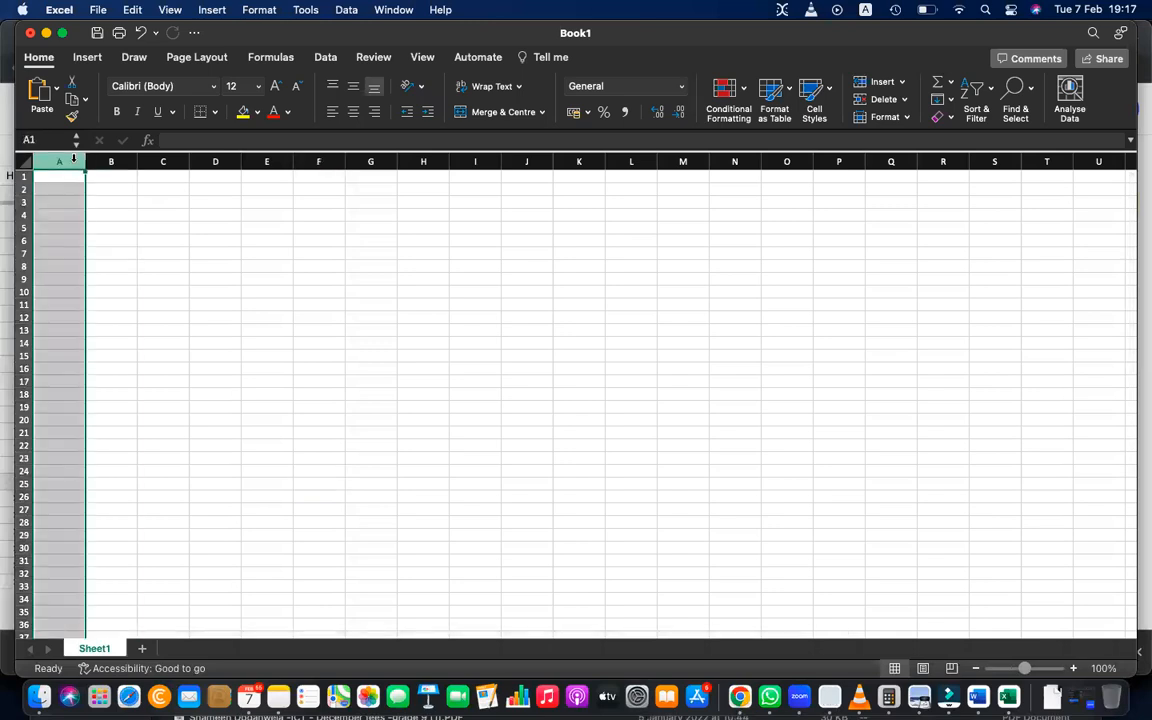
{"action": "left_click", "coordinate": [111, 161]}
{"action": "left_click", "coordinate": [163, 161]}
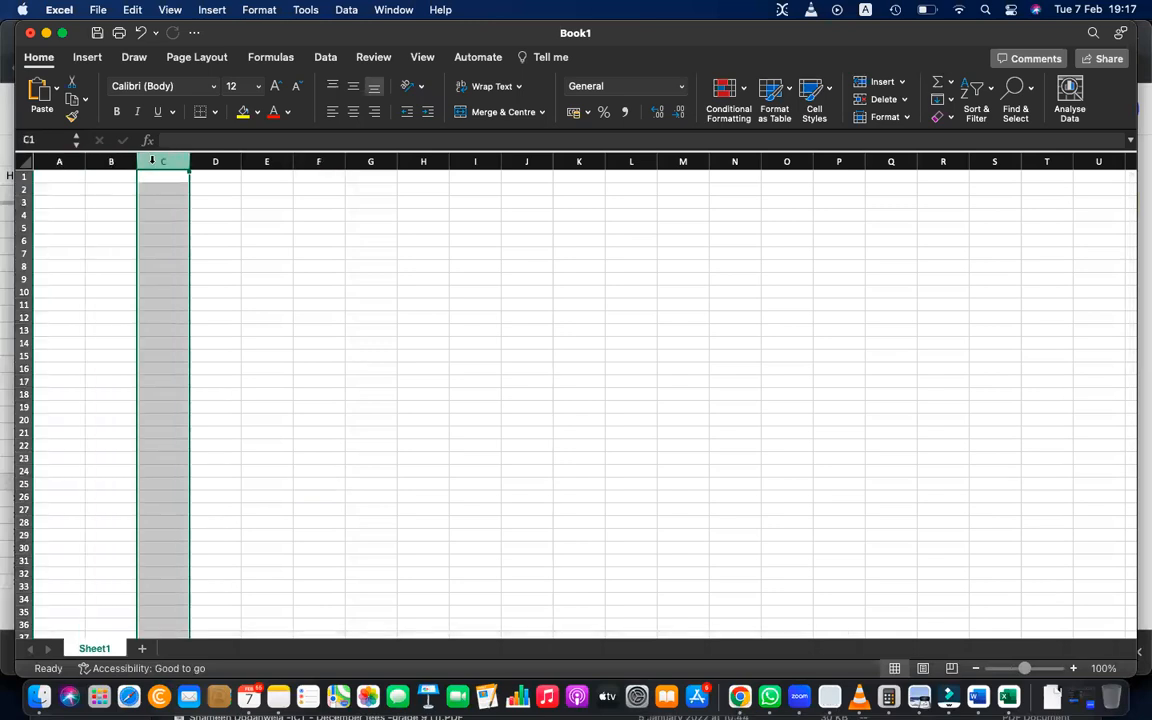
Select columns A through F one at a time, finishing back on column A.
{"action": "left_click", "coordinate": [72, 163]}
{"action": "left_click", "coordinate": [120, 162]}
{"action": "left_click", "coordinate": [165, 162]}
{"action": "left_click", "coordinate": [215, 162]}
{"action": "left_click", "coordinate": [262, 162]}
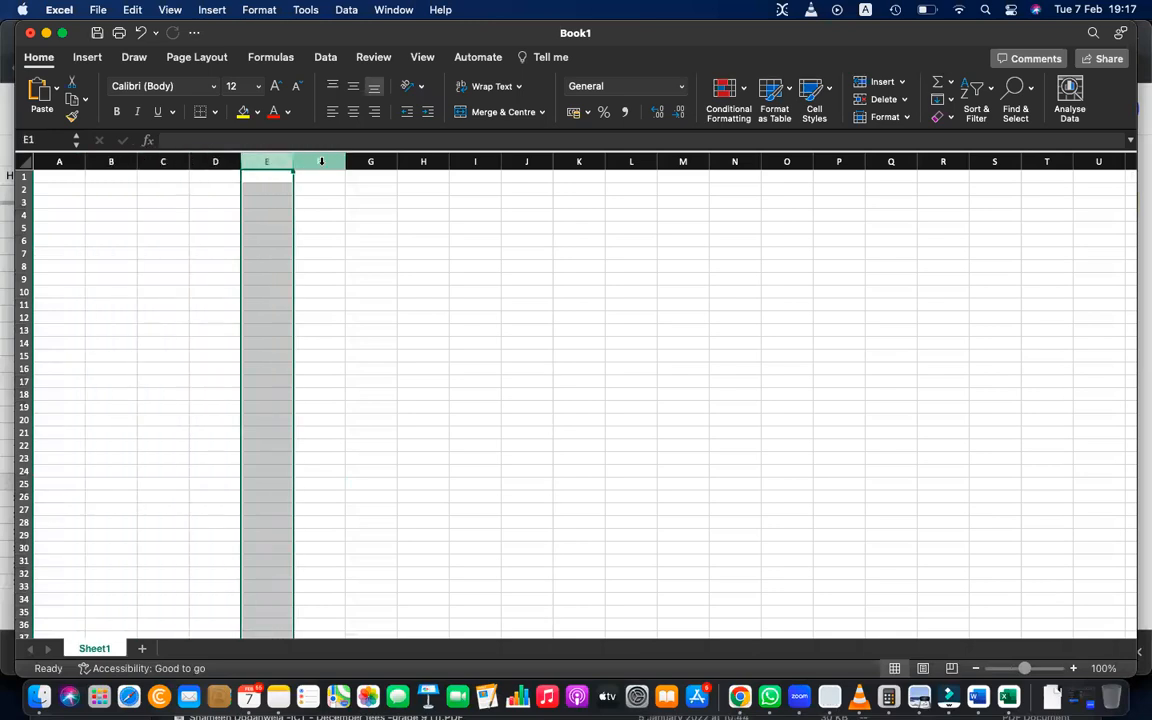
{"action": "left_click", "coordinate": [320, 162]}
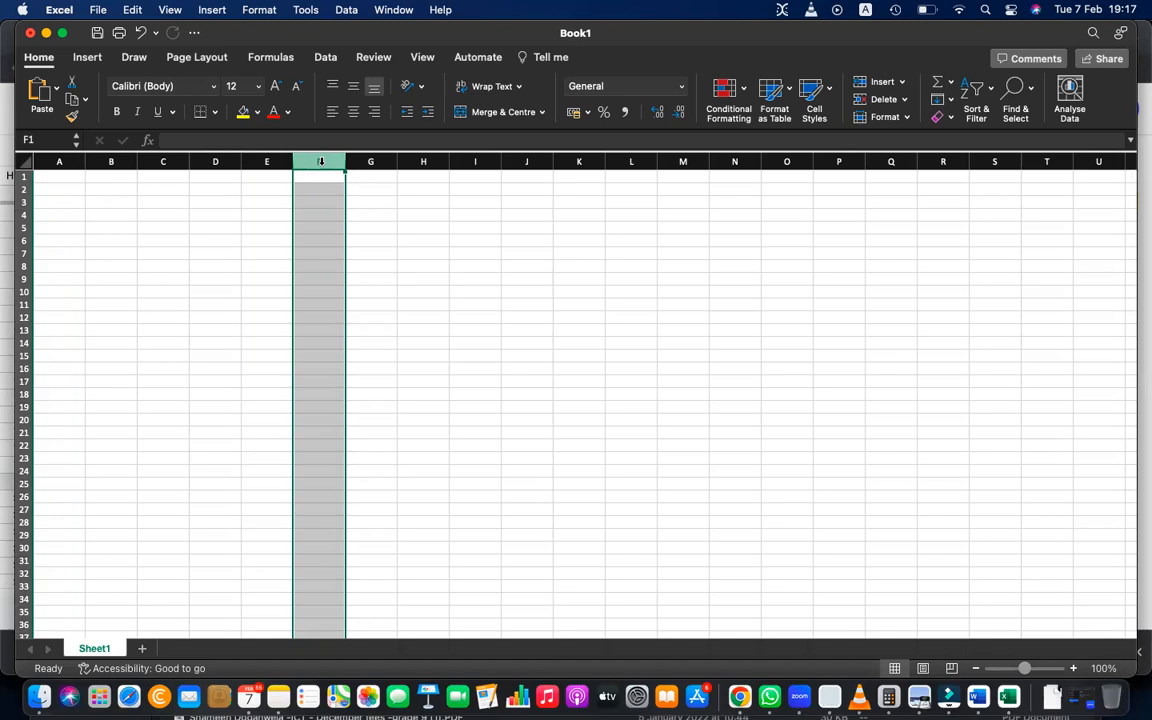
{"action": "left_click", "coordinate": [54, 158]}
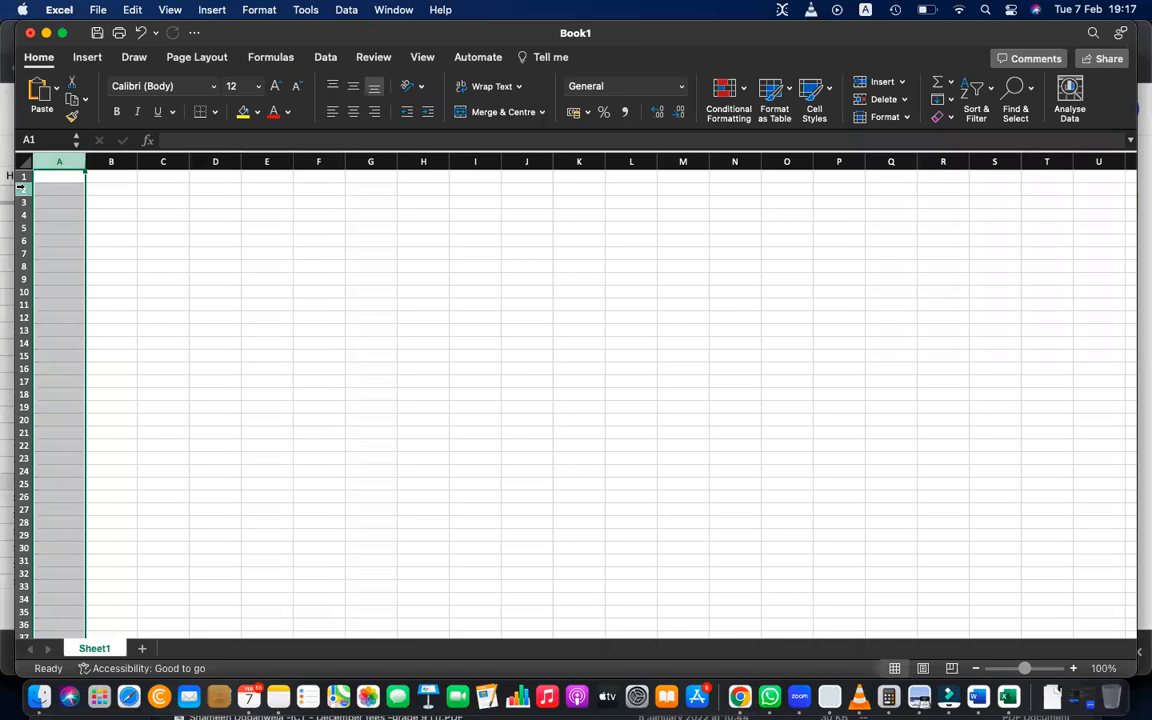
Select rows 2, 5, 7, 10, 12 and 8 one at a time to demonstrate row selection.
{"action": "left_click", "coordinate": [23, 189]}
{"action": "left_click", "coordinate": [23, 228]}
{"action": "left_click", "coordinate": [23, 253]}
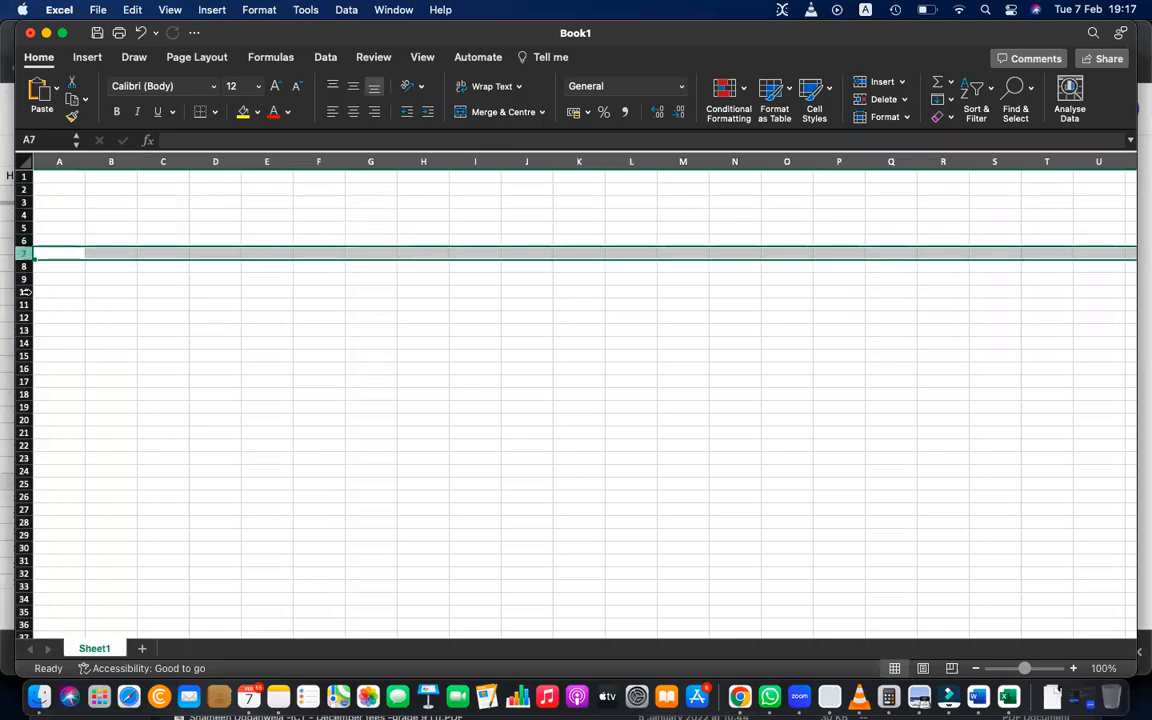
{"action": "left_click", "coordinate": [23, 291]}
{"action": "left_click", "coordinate": [23, 317]}
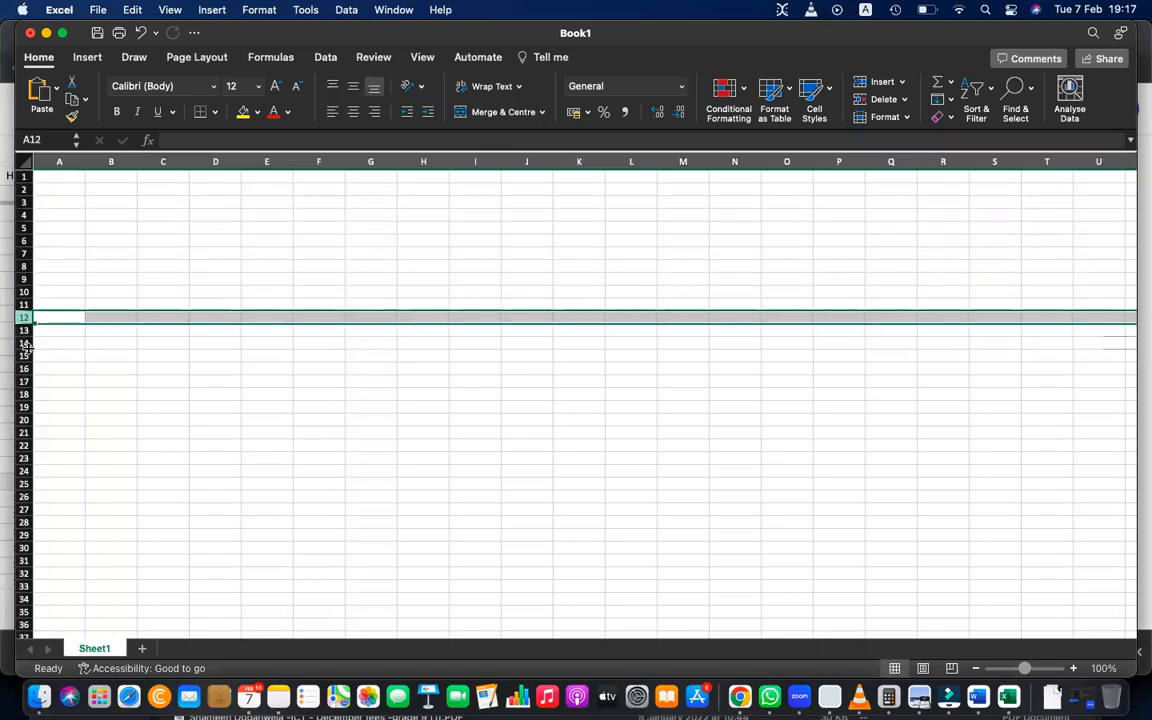
{"action": "left_click", "coordinate": [62, 252]}
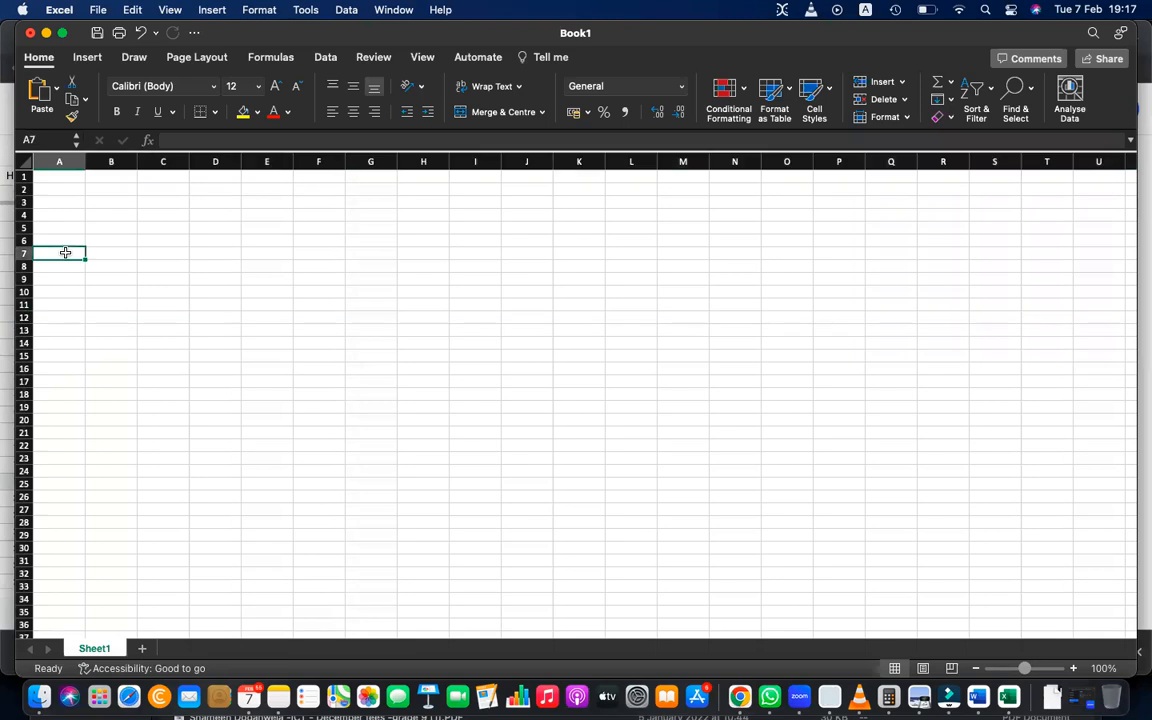
{"action": "left_click", "coordinate": [40, 173]}
{"action": "left_click", "coordinate": [22, 222]}
{"action": "left_click", "coordinate": [23, 267]}
{"action": "left_click", "coordinate": [25, 299]}
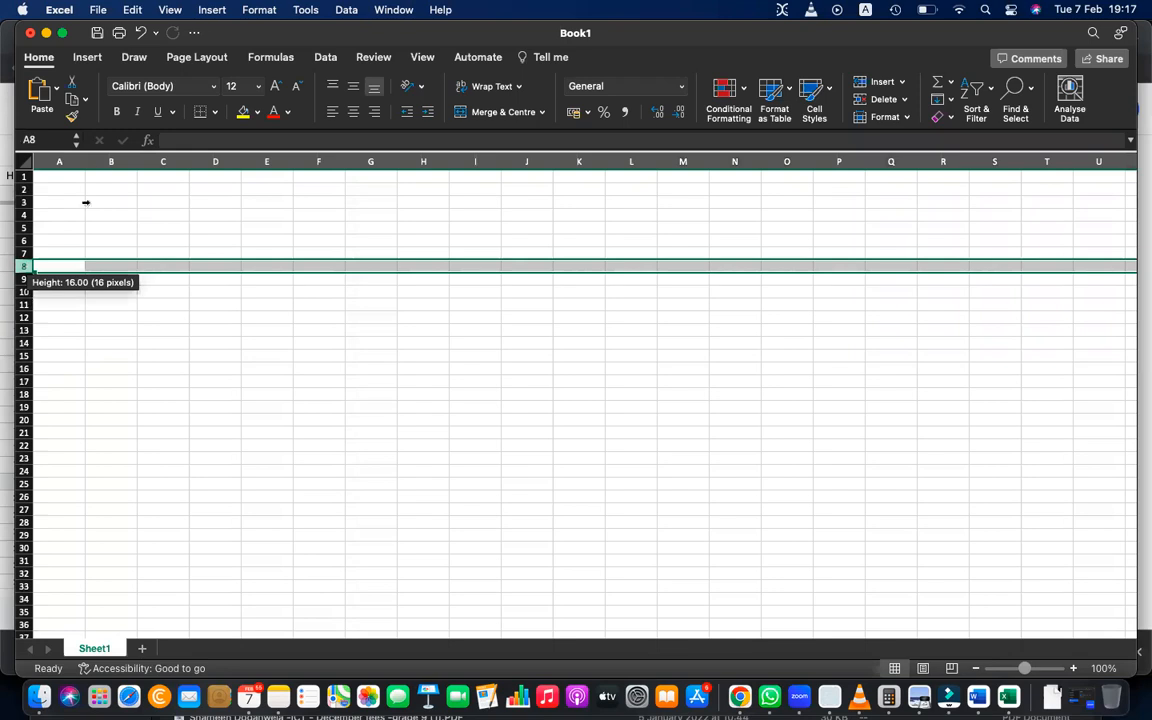
Select column B and several single cells within it, ending on cell B5.
{"action": "left_click", "coordinate": [110, 160]}
{"action": "left_click", "coordinate": [120, 290]}
{"action": "left_click", "coordinate": [110, 217]}
{"action": "left_click", "coordinate": [125, 263]}
{"action": "left_click", "coordinate": [93, 224]}
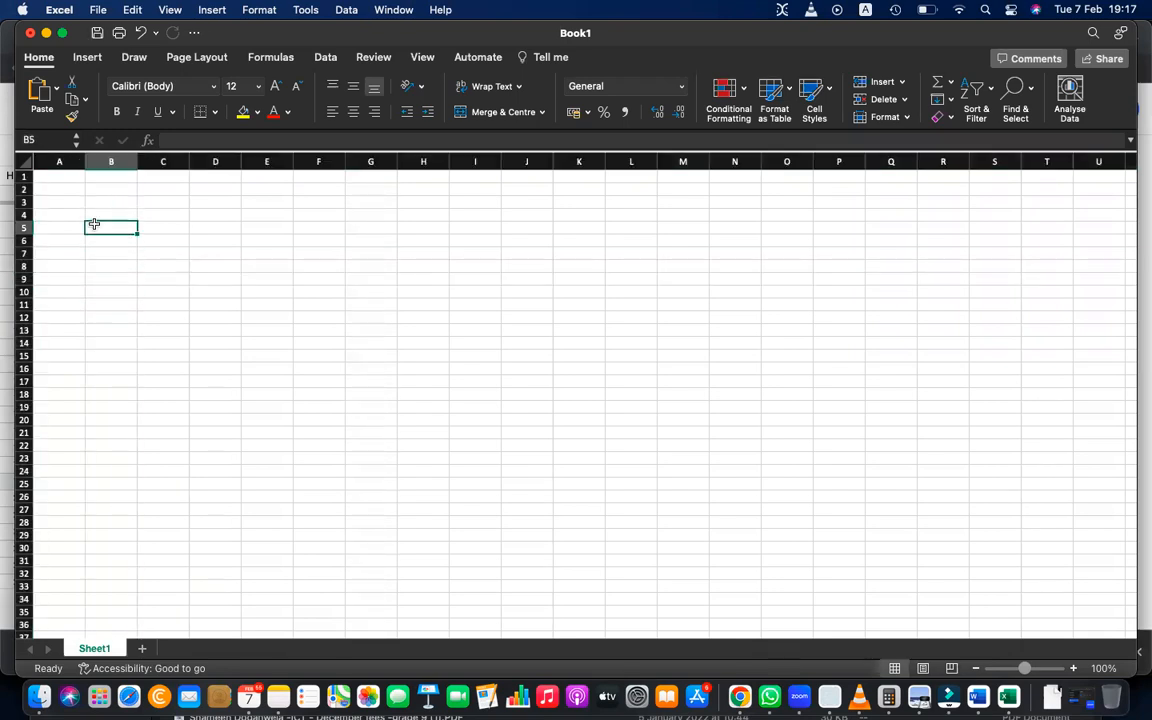
Select the cell range A4:D9 and the smaller range B4:D6, finishing on cell D12.
{"action": "left_click_drag", "start_coordinate": [70, 207], "coordinate": [235, 275]}
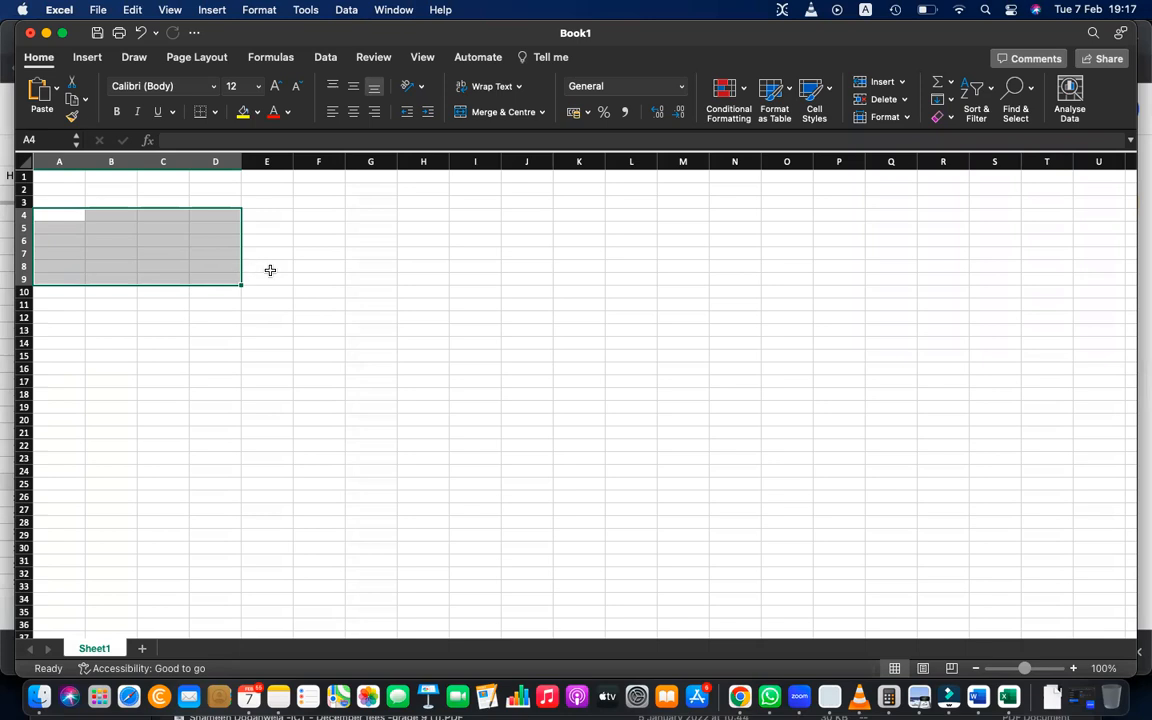
{"action": "left_click", "coordinate": [243, 244]}
{"action": "left_click", "coordinate": [205, 240]}
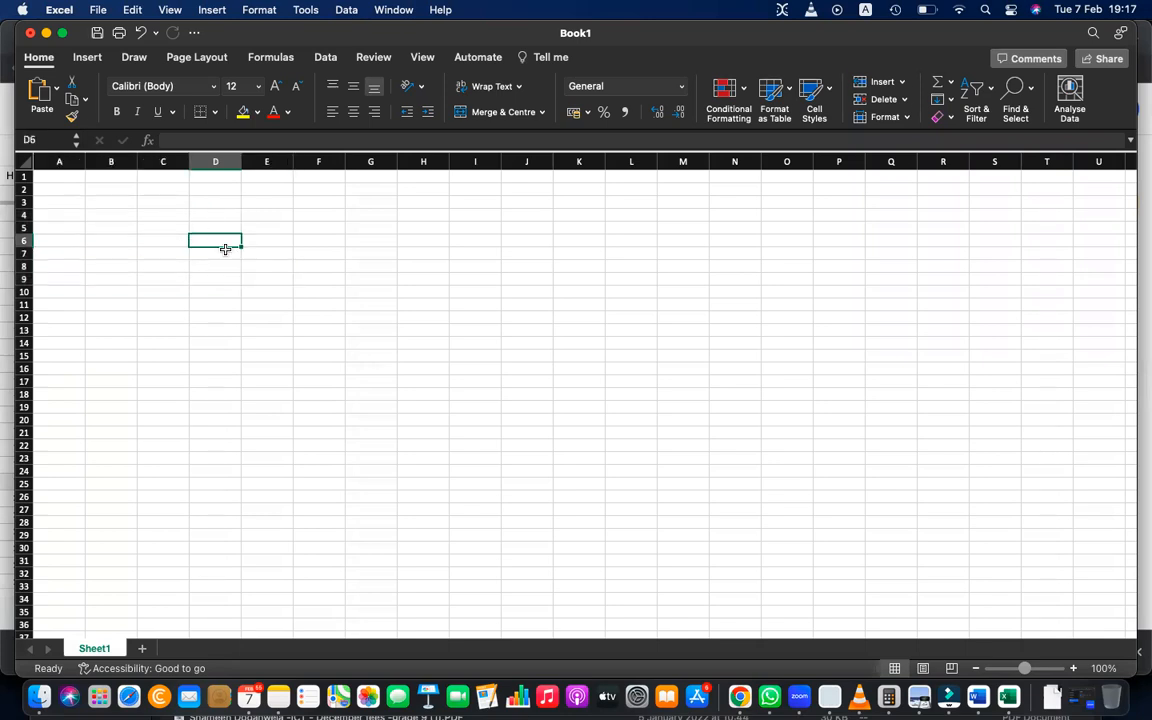
{"action": "left_click_drag", "start_coordinate": [97, 220], "coordinate": [190, 244]}
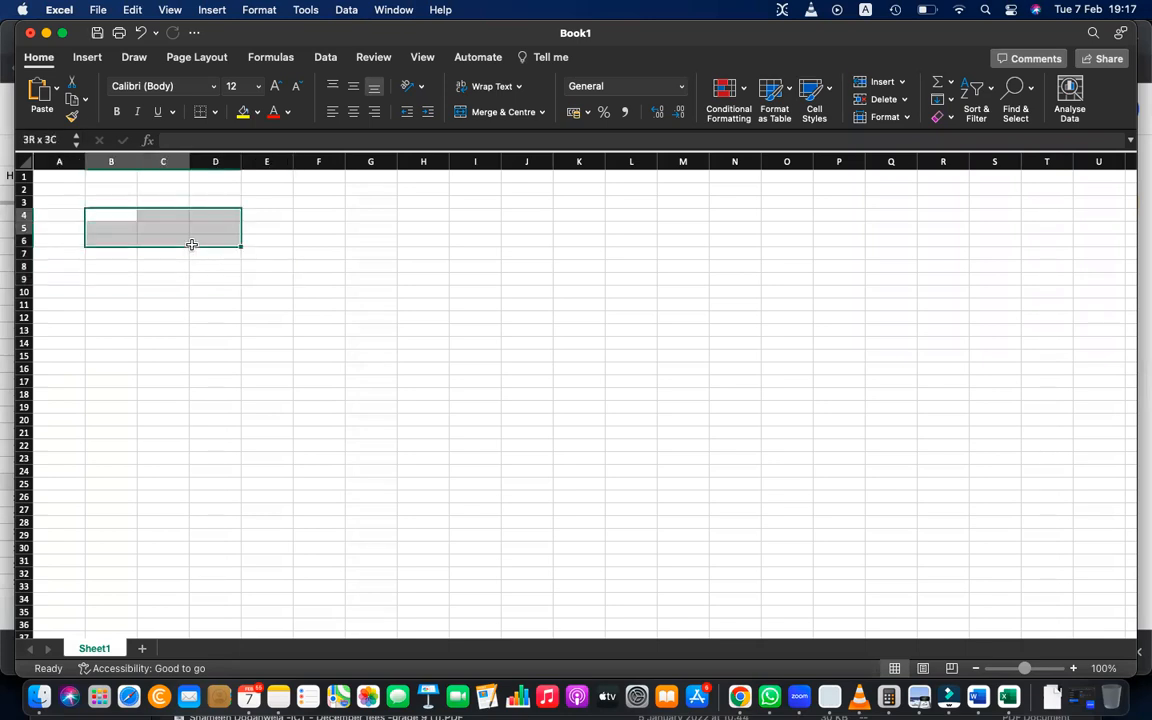
{"action": "left_click", "coordinate": [229, 318]}
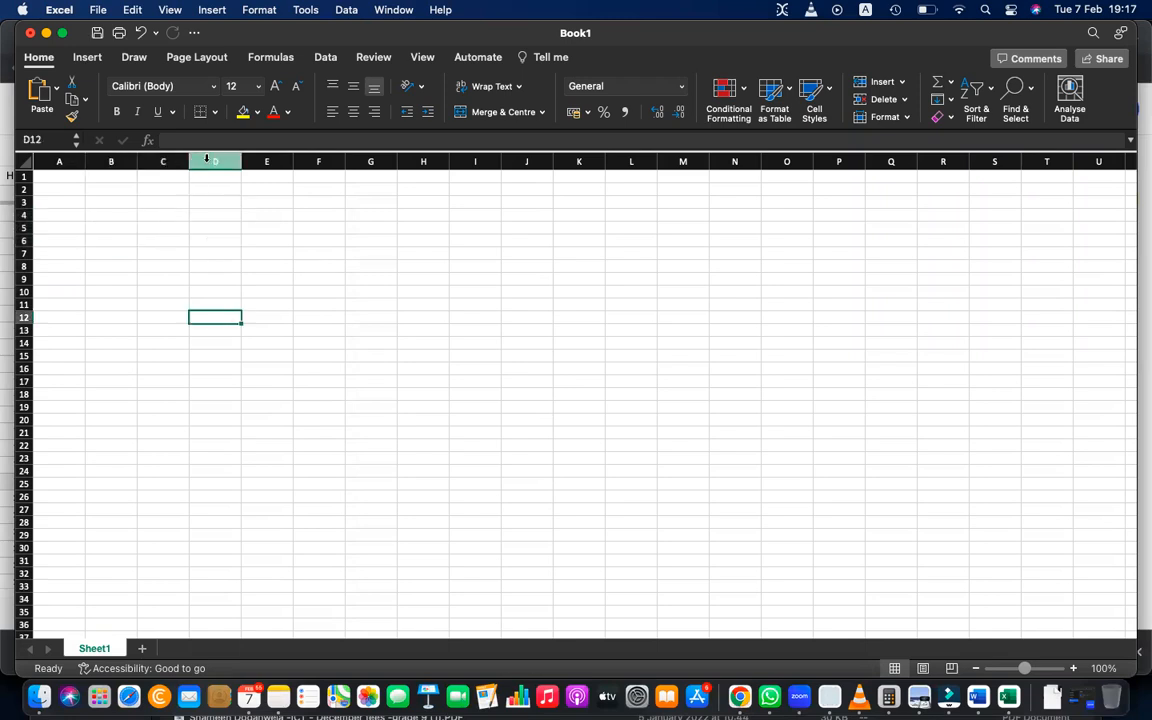
Select the whole of row 6 and the whole of column D, finishing on cell E7.
{"action": "left_click", "coordinate": [20, 240]}
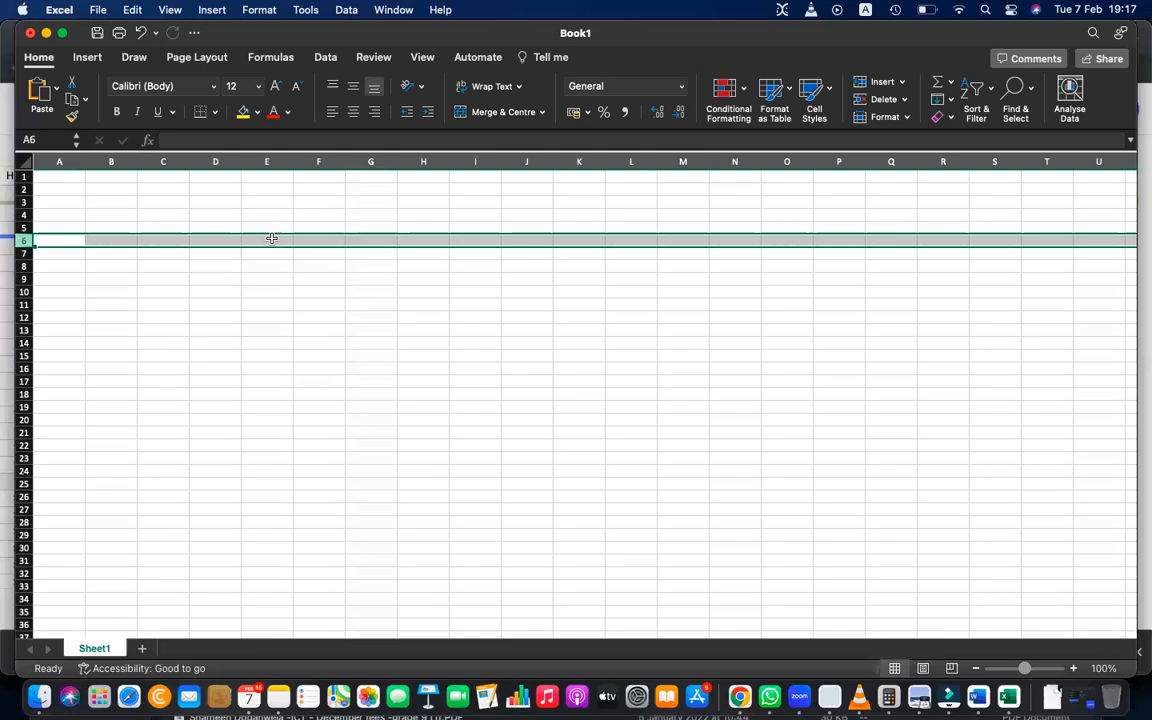
{"action": "left_click", "coordinate": [215, 162]}
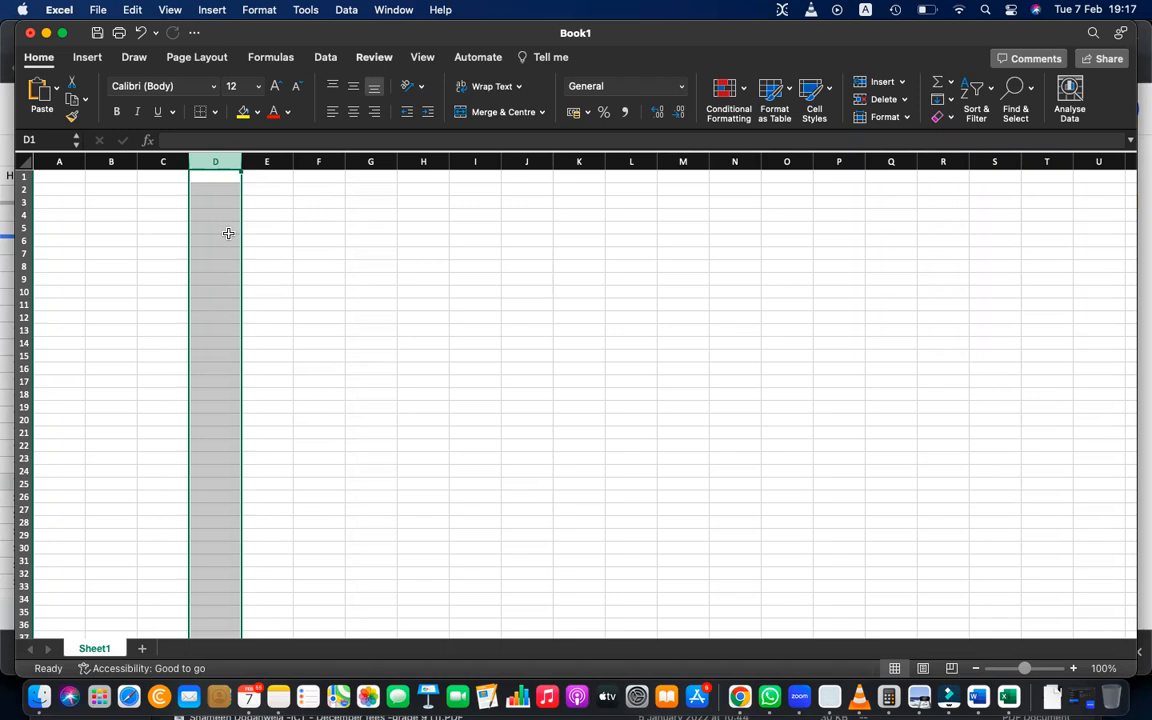
{"action": "left_click", "coordinate": [261, 253]}
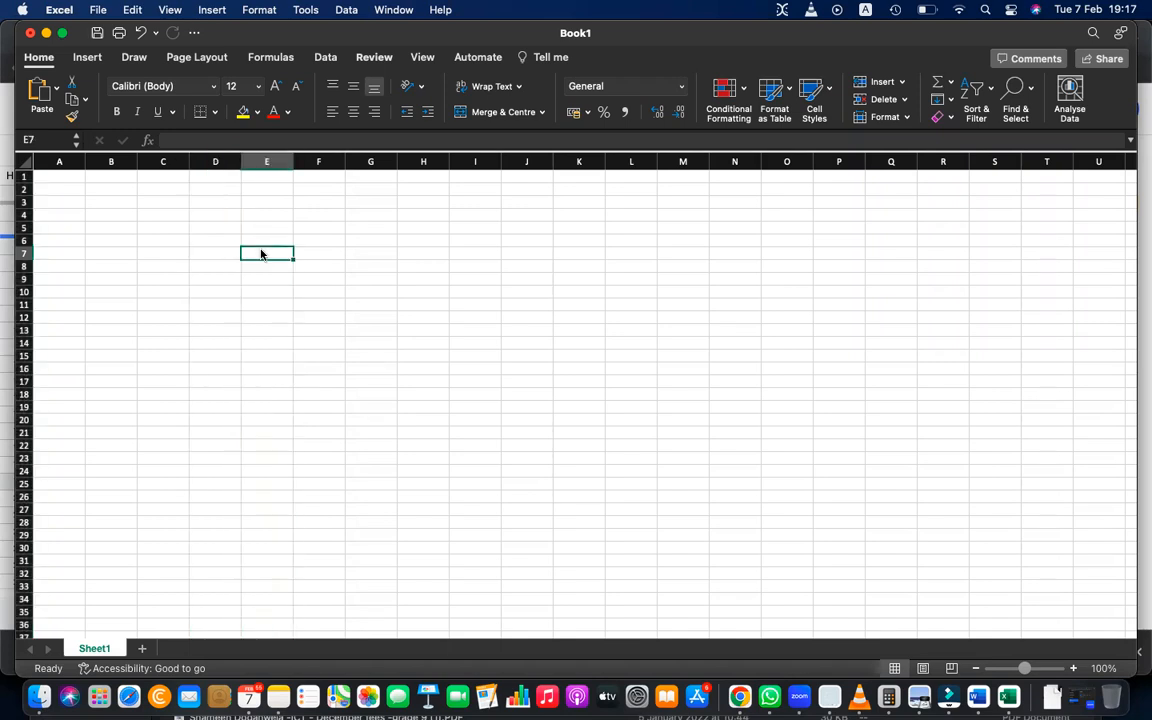
Select row 5 together with columns B, D, E and F as one multiple selection.
{"action": "left_click", "coordinate": [128, 228]}
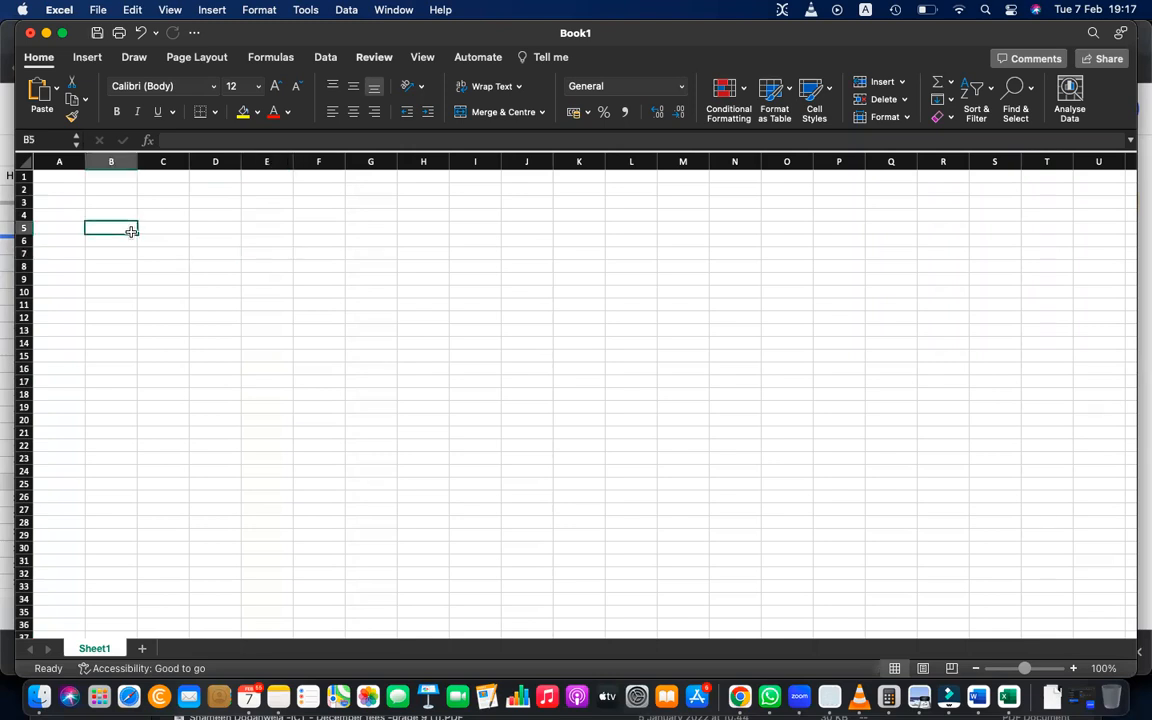
{"action": "left_click", "coordinate": [22, 224]}
{"action": "left_click", "coordinate": [23, 230]}
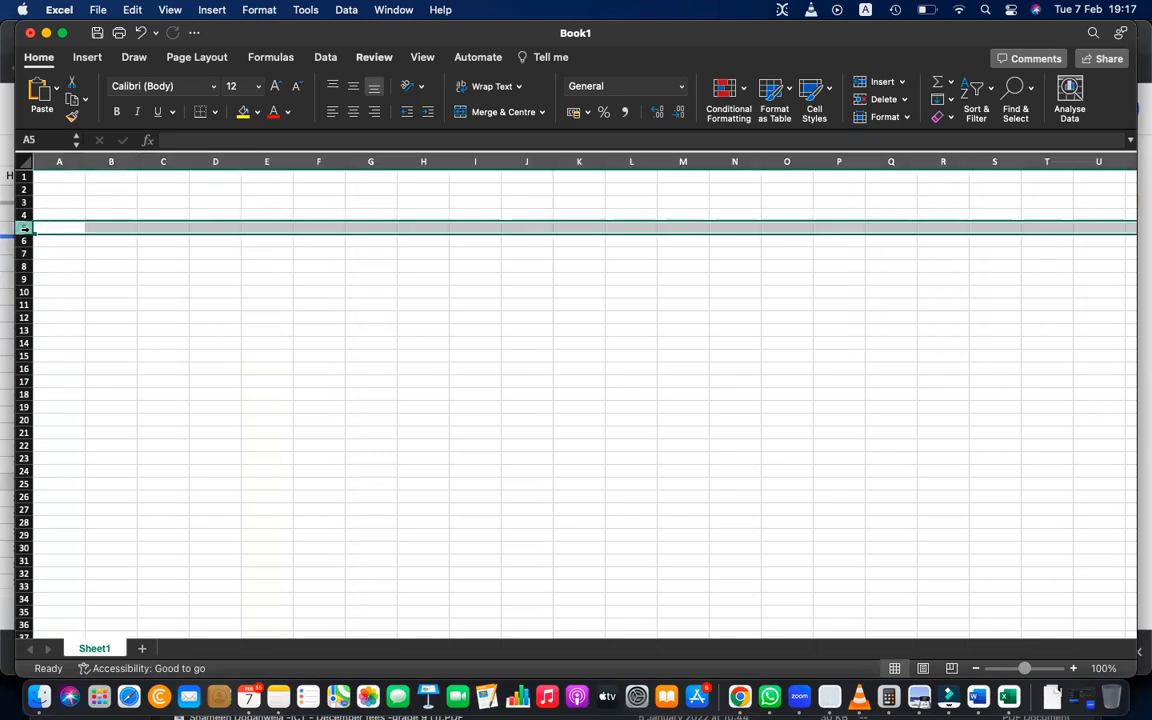
{"action": "left_click", "coordinate": [111, 162], "text": "super"}
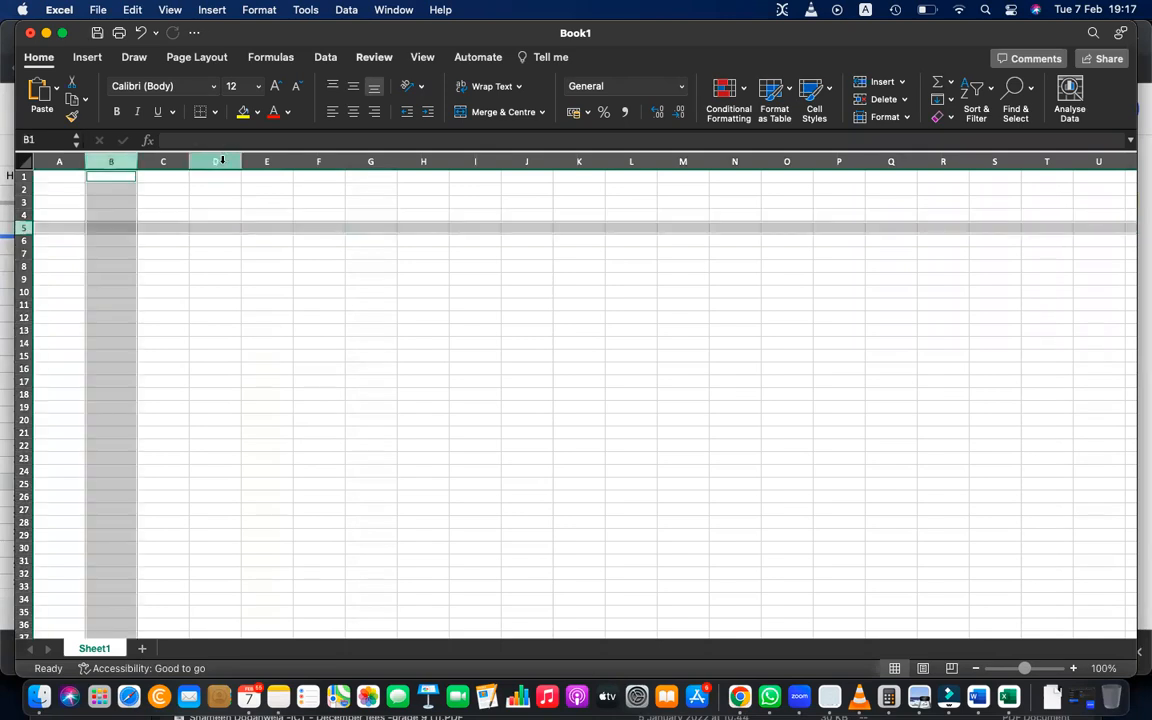
{"action": "left_click", "coordinate": [215, 162], "text": "super"}
{"action": "left_click", "coordinate": [318, 162], "text": "super"}
{"action": "left_click", "coordinate": [266, 162], "text": "super"}
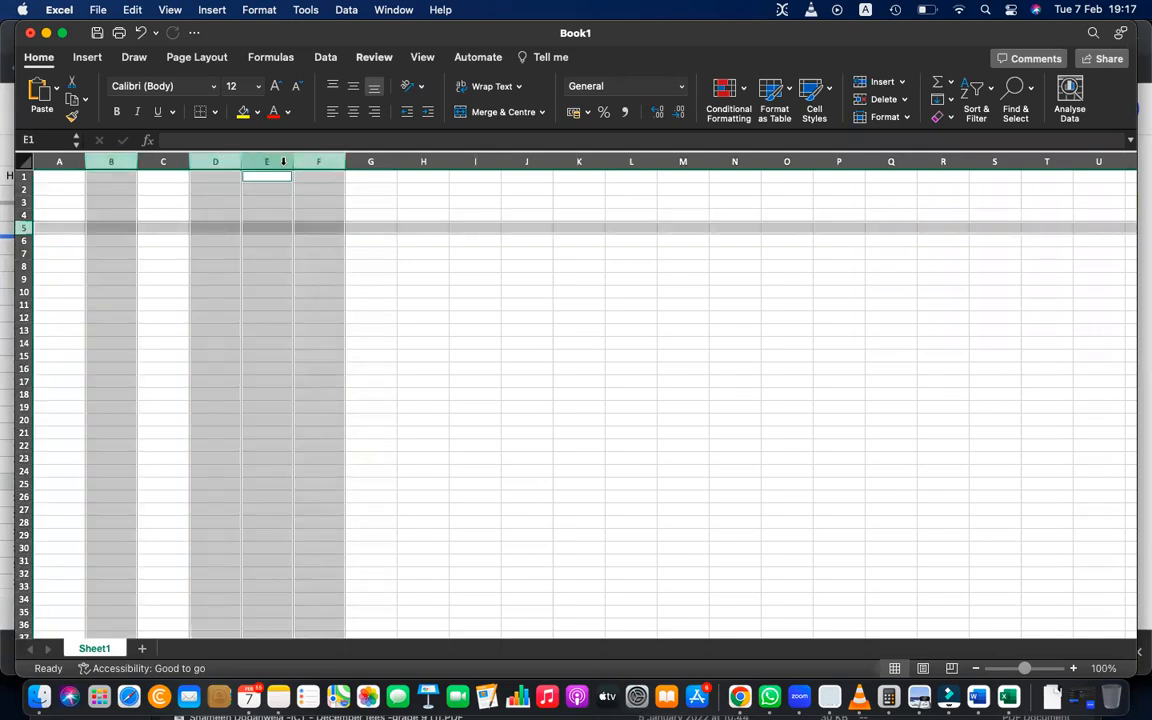
Add rows 11 and 9 to the current multiple selection, finishing on cell G15.
{"action": "left_click", "coordinate": [23, 304], "text": "super"}
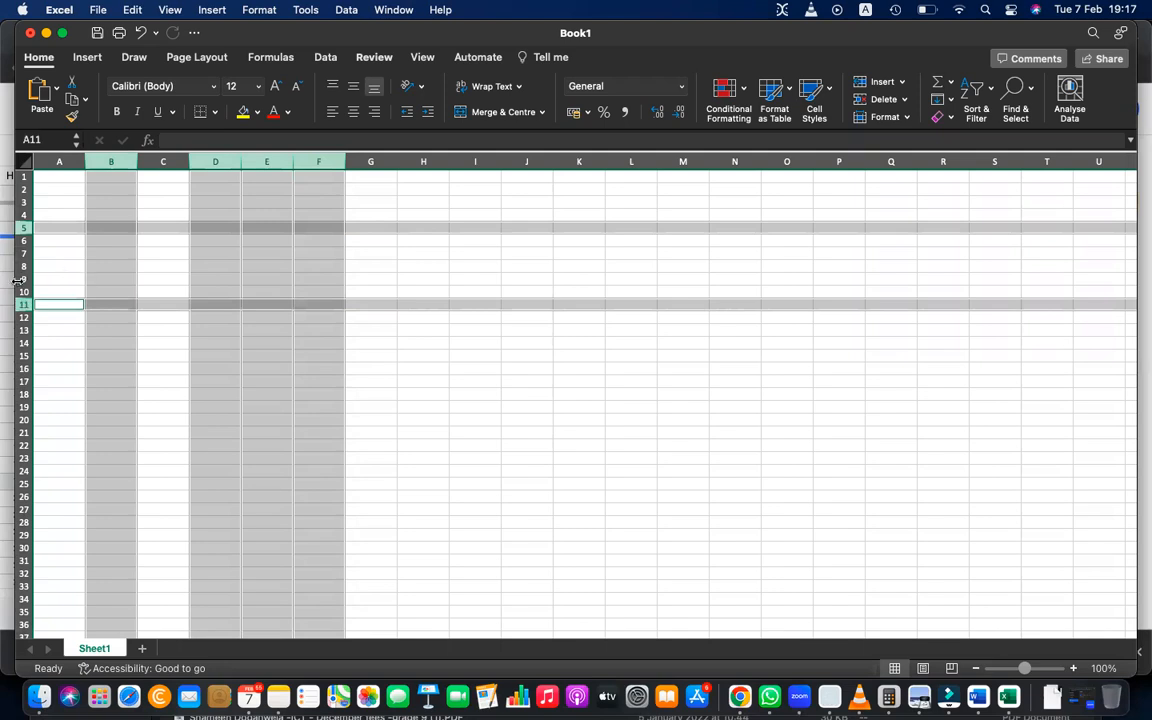
{"action": "left_click", "coordinate": [22, 279], "text": "super"}
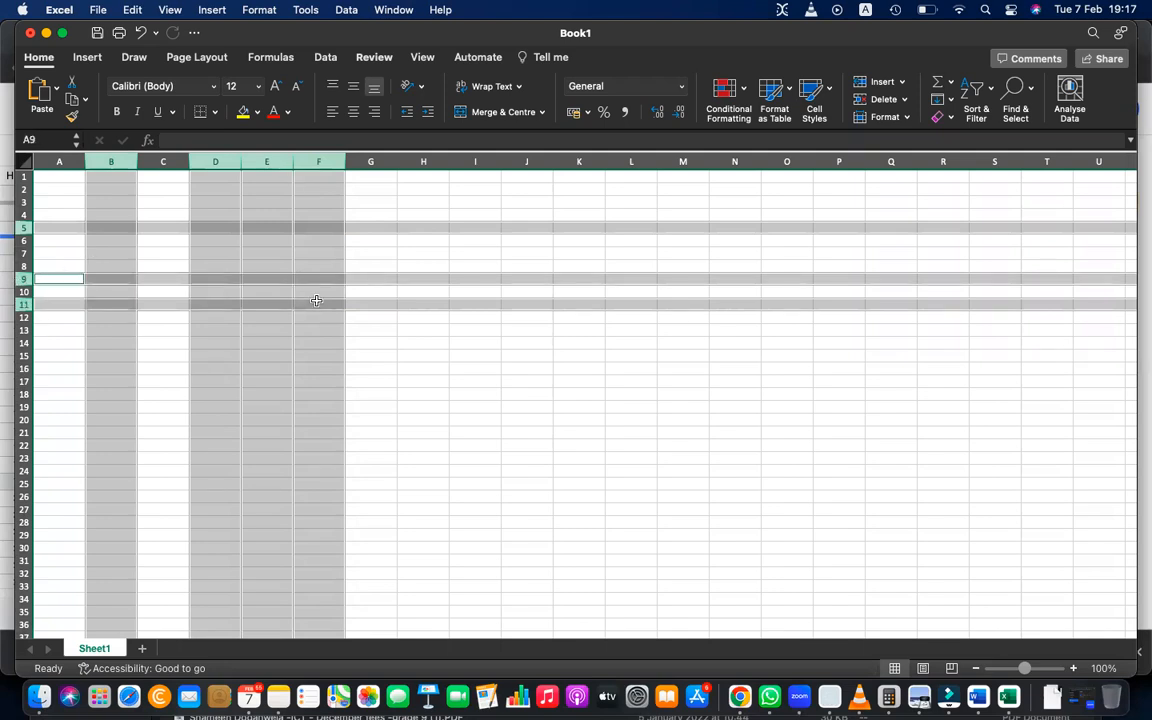
{"action": "left_click", "coordinate": [391, 355]}
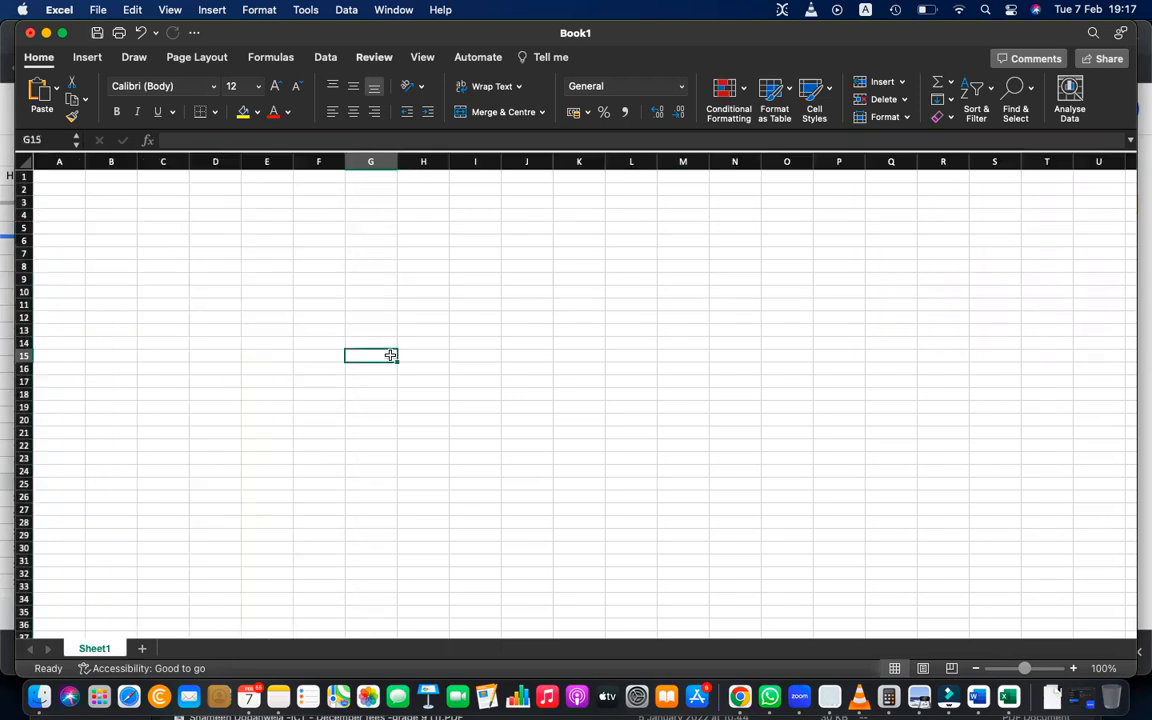
Select the entire worksheet several times, finishing on cell B5.
{"action": "left_click", "coordinate": [20, 160]}
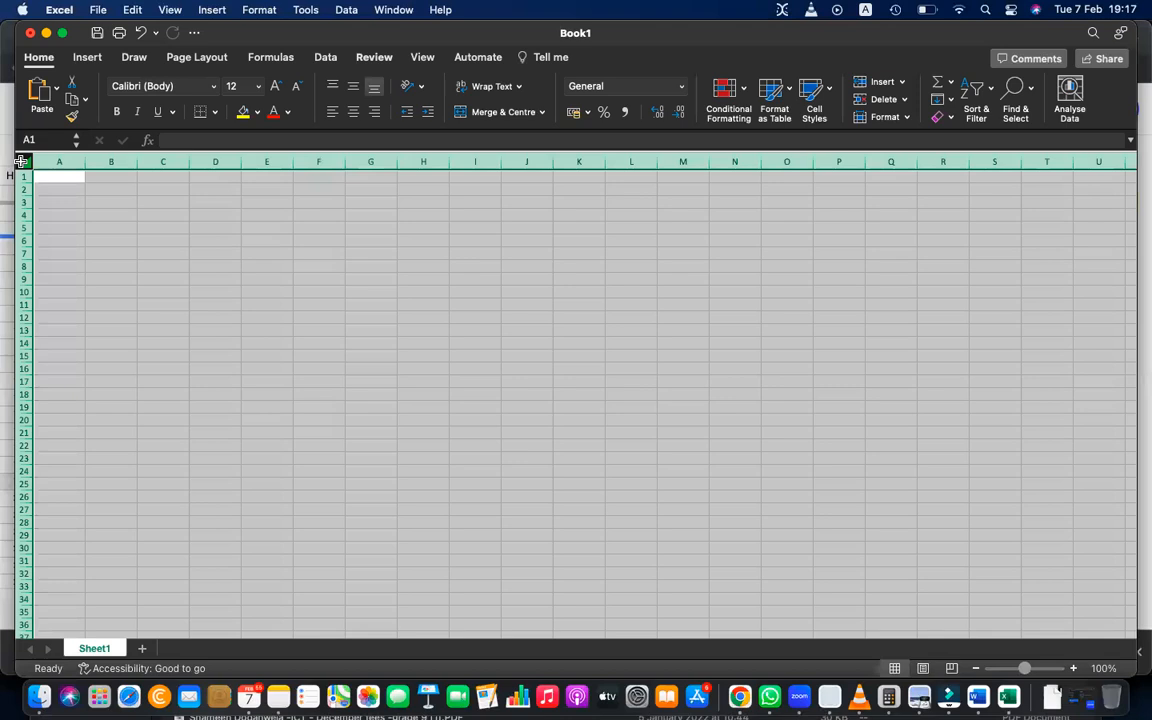
{"action": "left_click", "coordinate": [140, 240]}
{"action": "left_click", "coordinate": [18, 160]}
{"action": "left_click", "coordinate": [152, 233]}
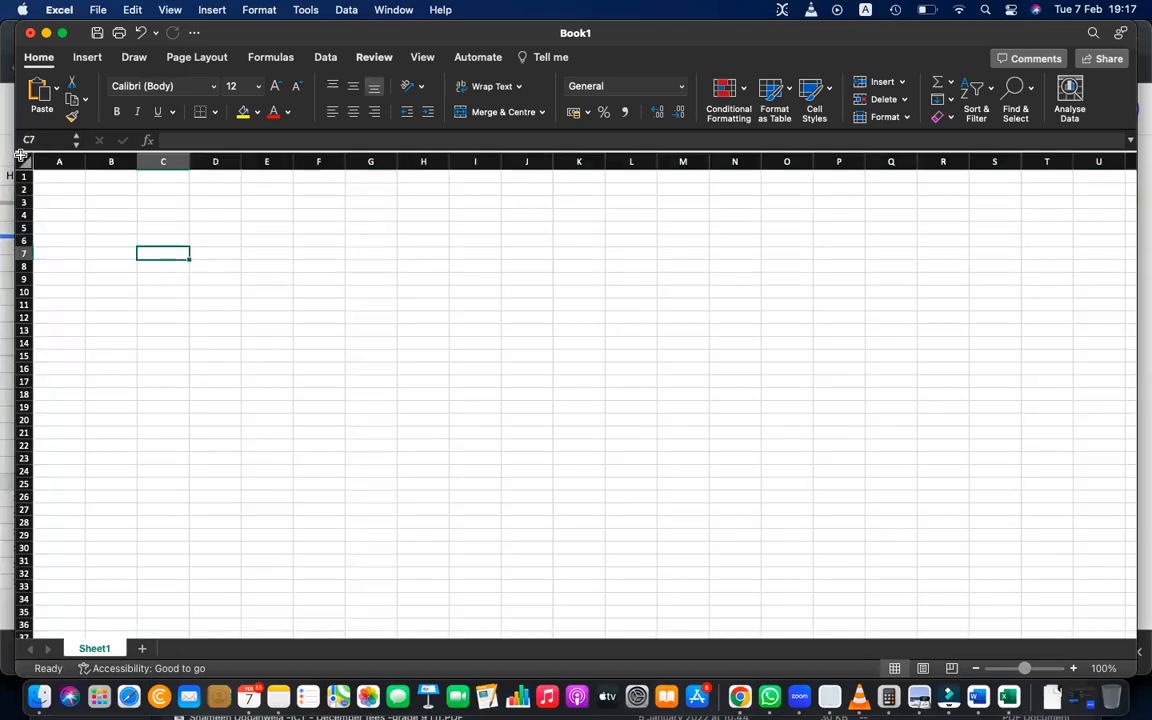
{"action": "left_click", "coordinate": [20, 157]}
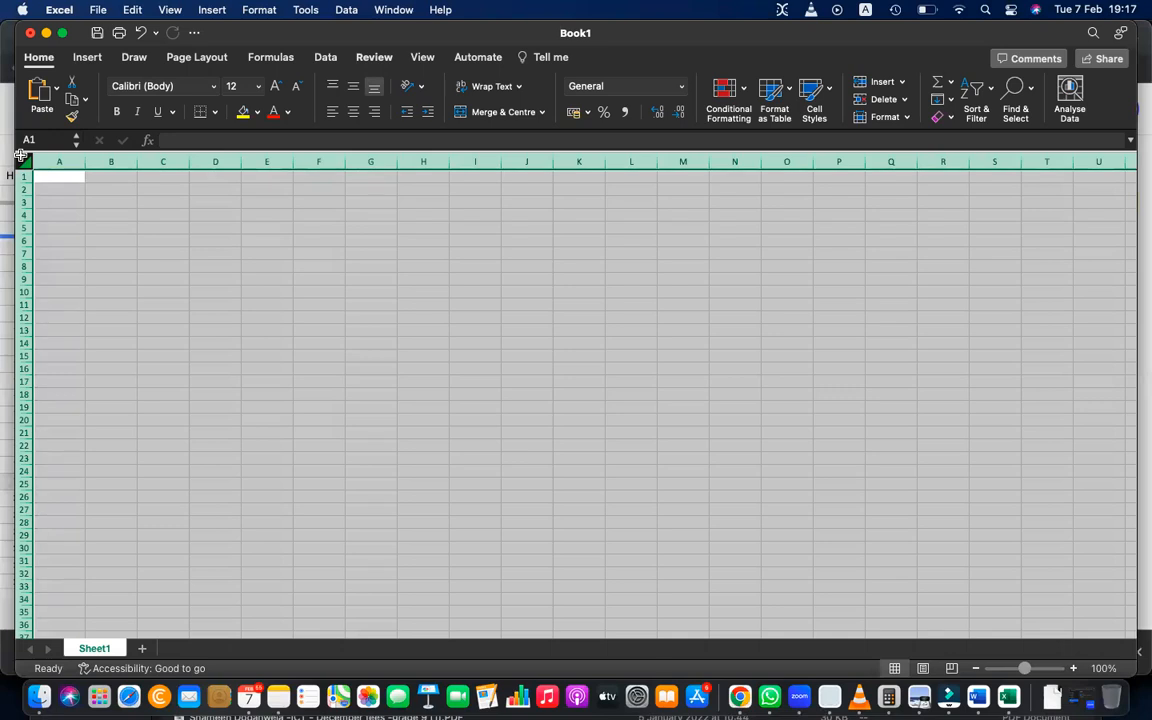
{"action": "left_click", "coordinate": [92, 227]}
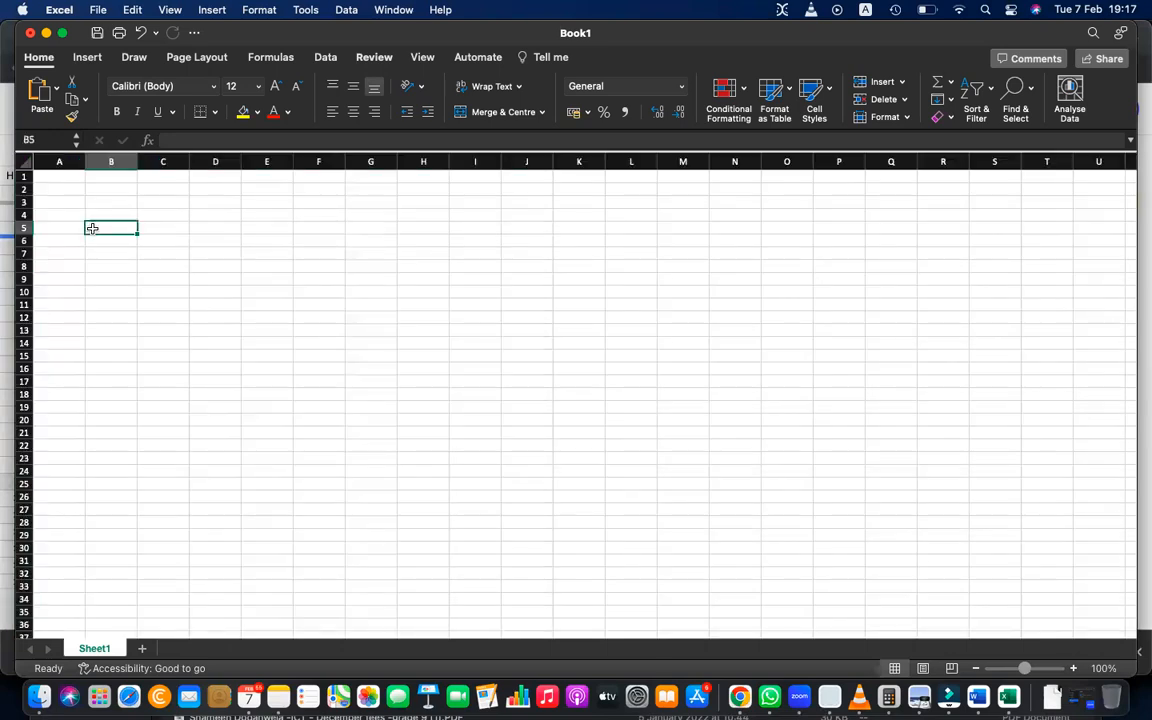
Point out the cell references of B5 and F4 in the Name Box and the contents of F4 in the formula bar.
{"action": "left_click", "coordinate": [33, 140]}
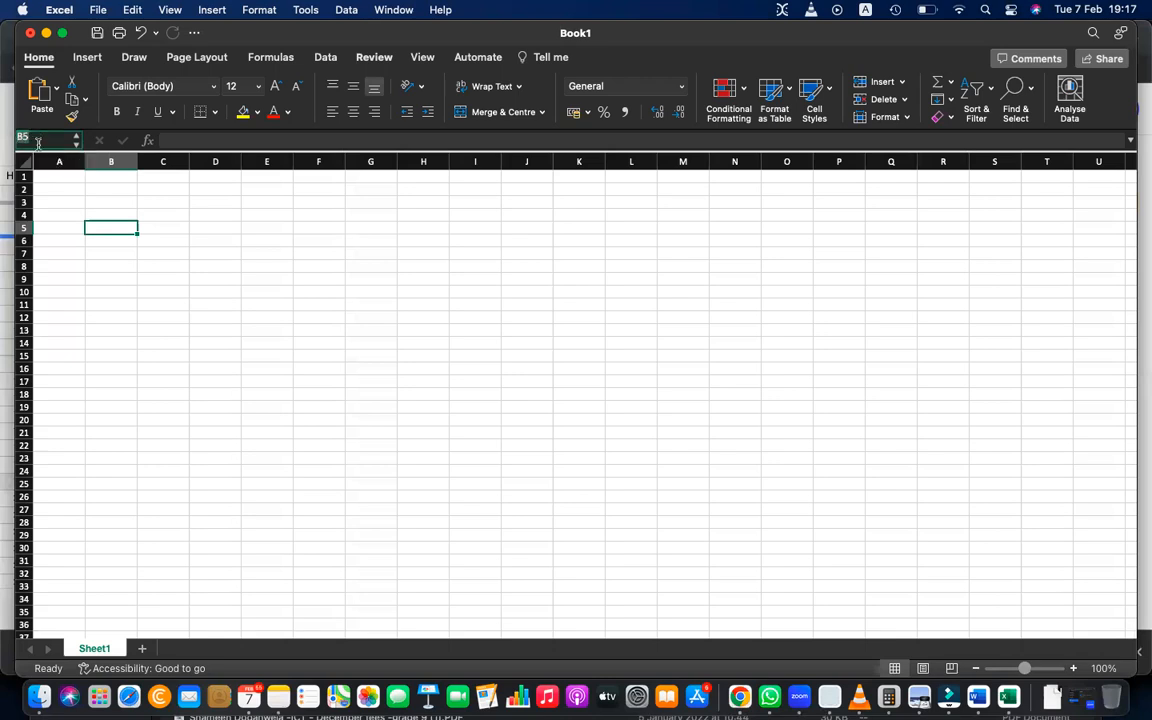
{"action": "key", "text": "XF86AudioRaiseVolume"}
{"action": "key", "text": "XF86AudioRaiseVolume"}
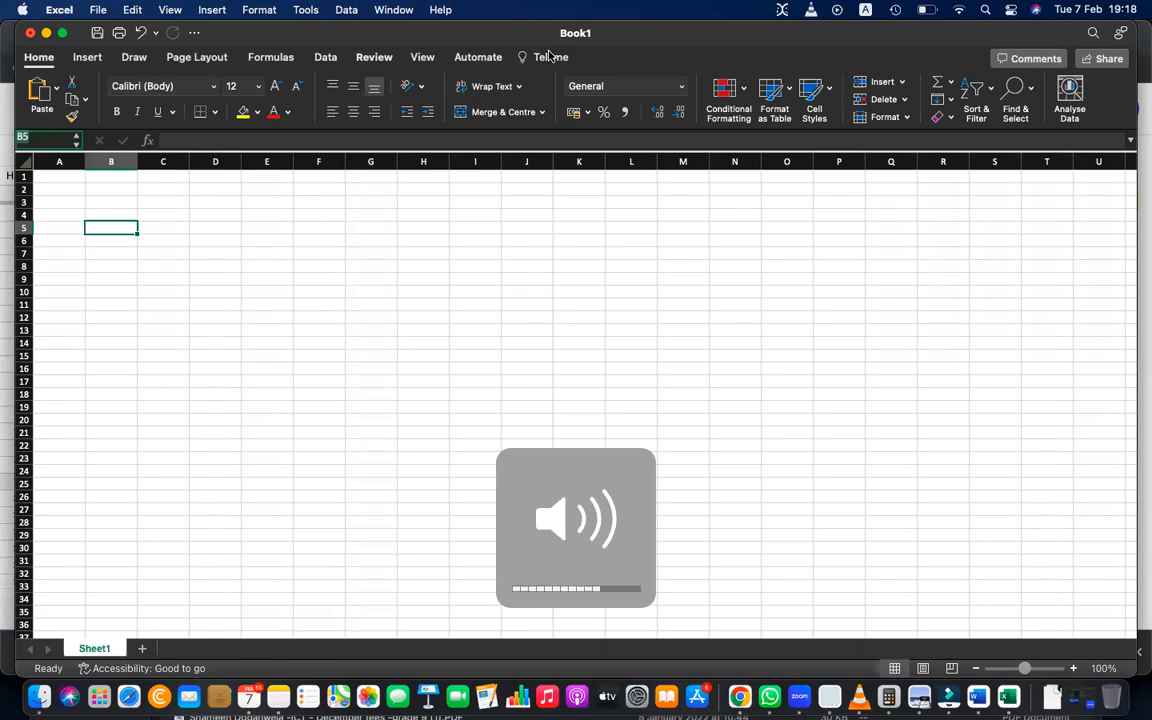
{"action": "left_click", "coordinate": [316, 217]}
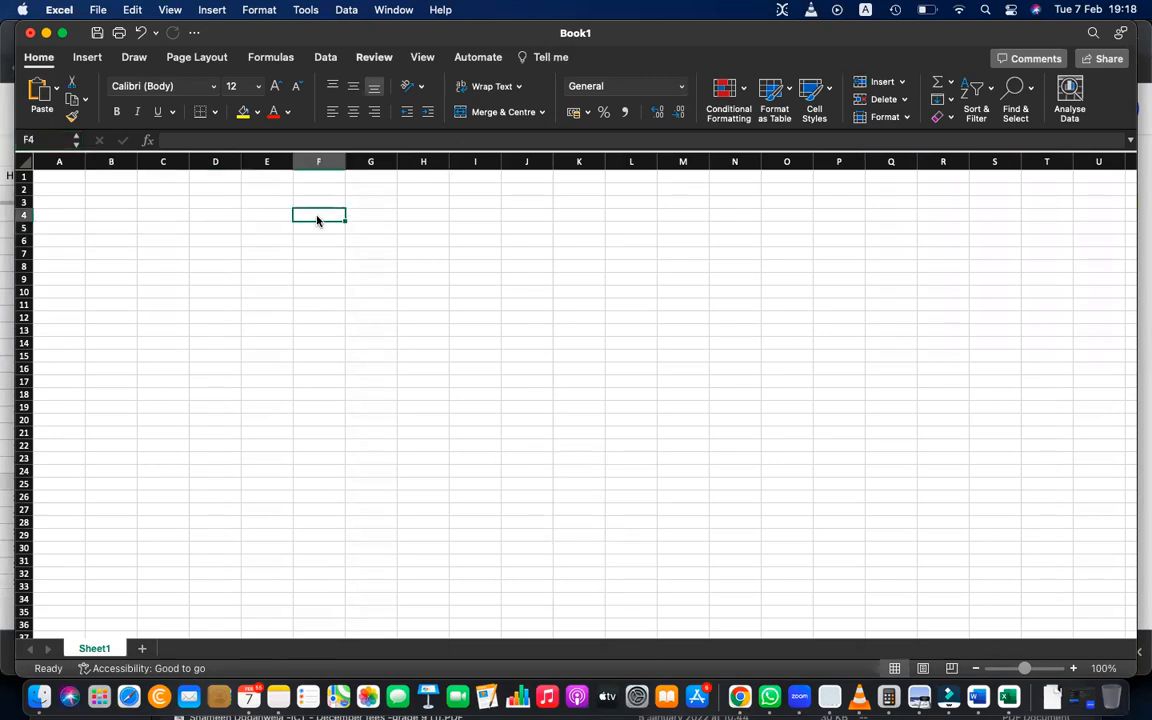
{"action": "left_click", "coordinate": [185, 140]}
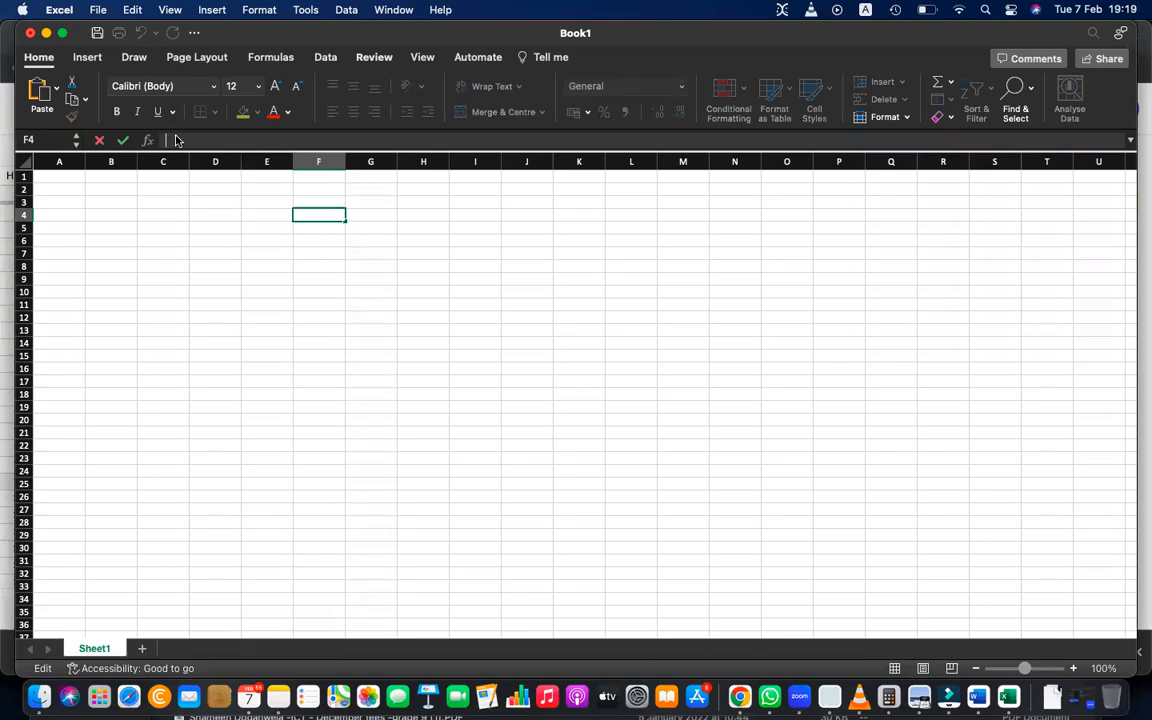
{"action": "left_click", "coordinate": [38, 140]}
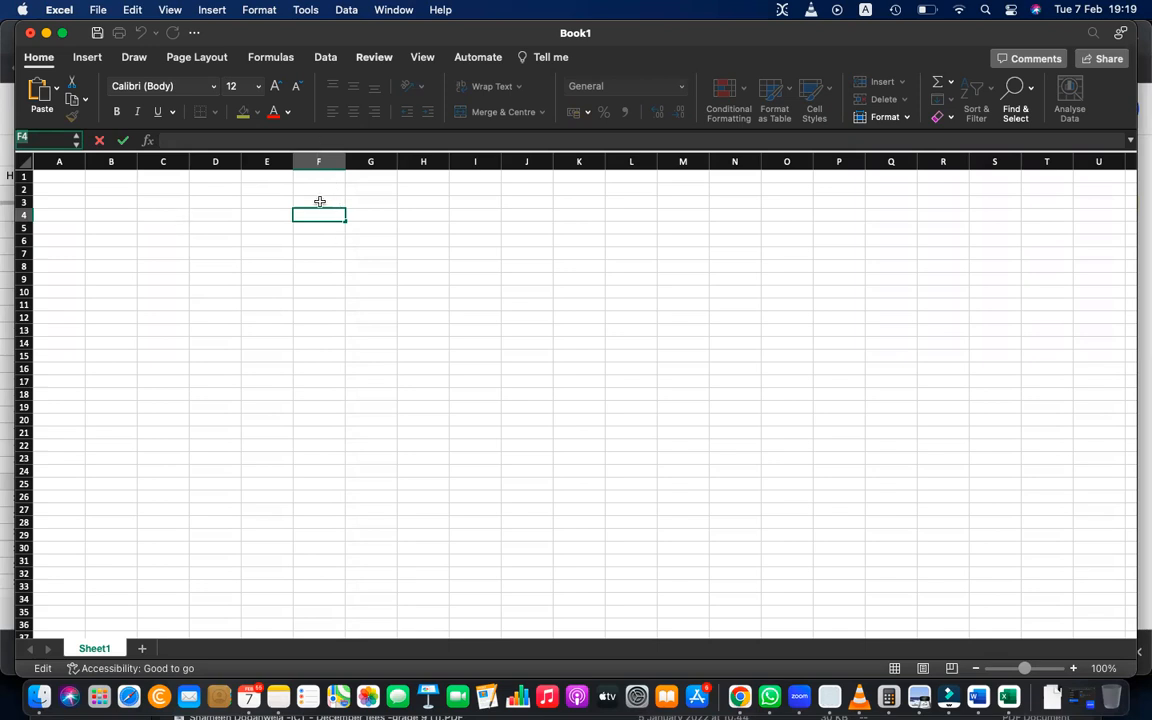
Select the cell range C6:E11, and open the contents of cell F8 for editing.
{"action": "left_click_drag", "start_coordinate": [160, 240], "coordinate": [285, 306]}
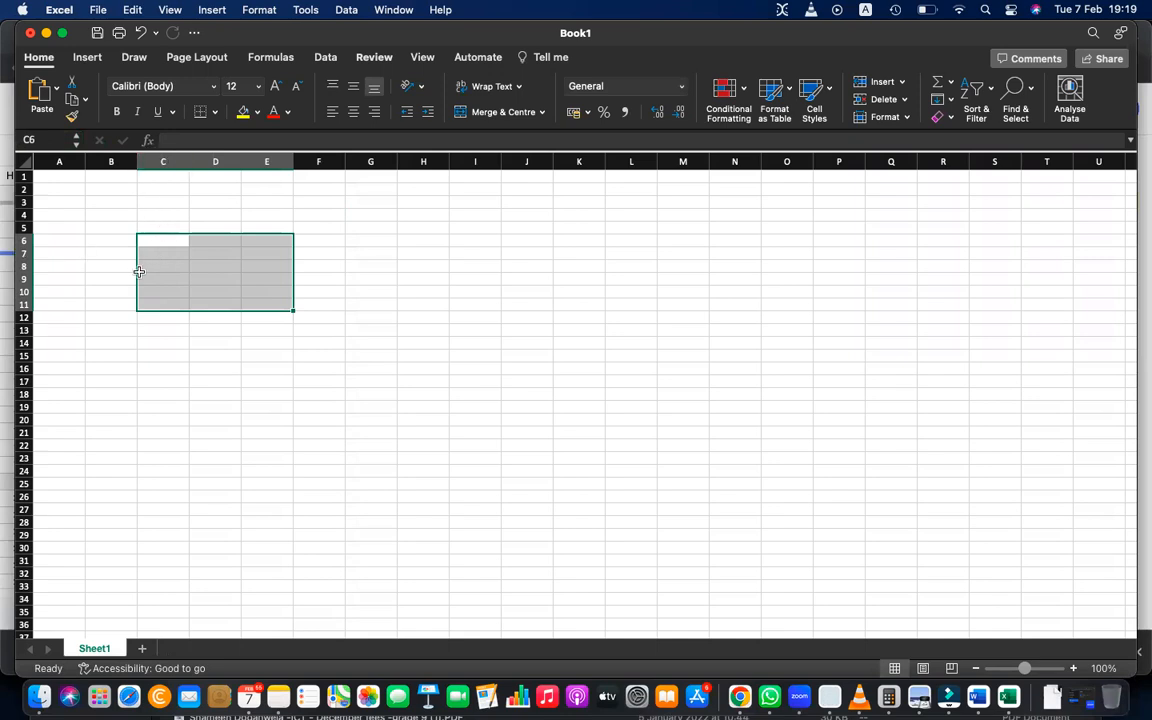
{"action": "left_click", "coordinate": [326, 265]}
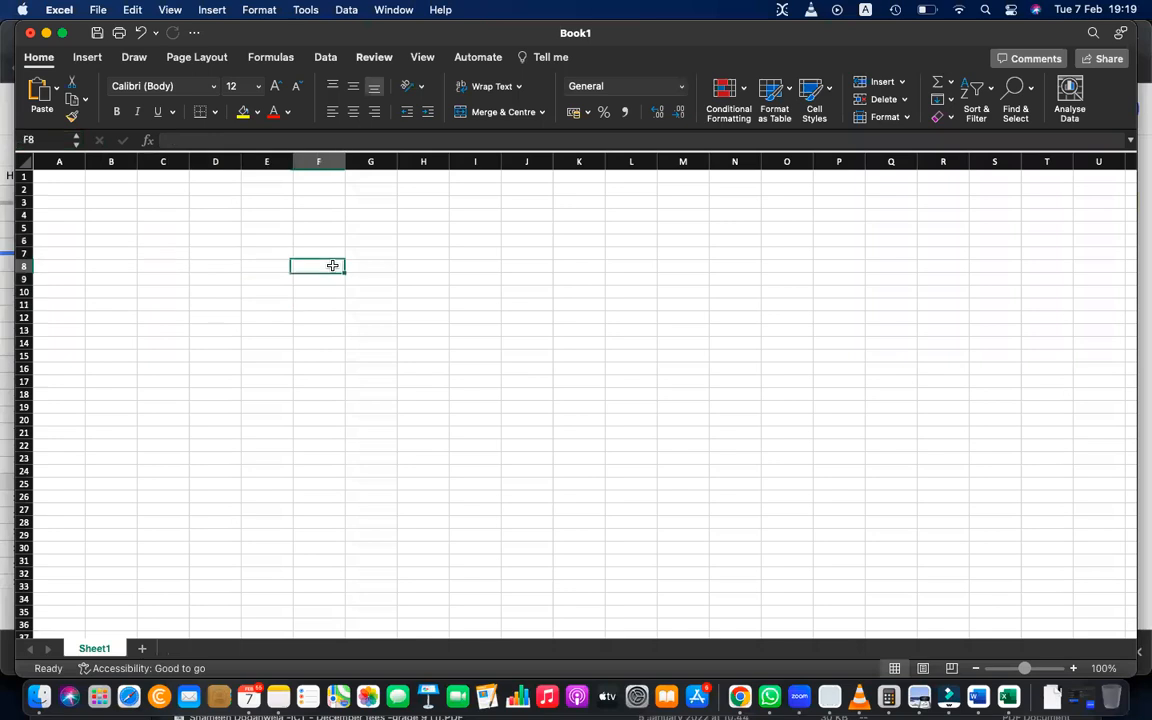
{"action": "left_click", "coordinate": [187, 139]}
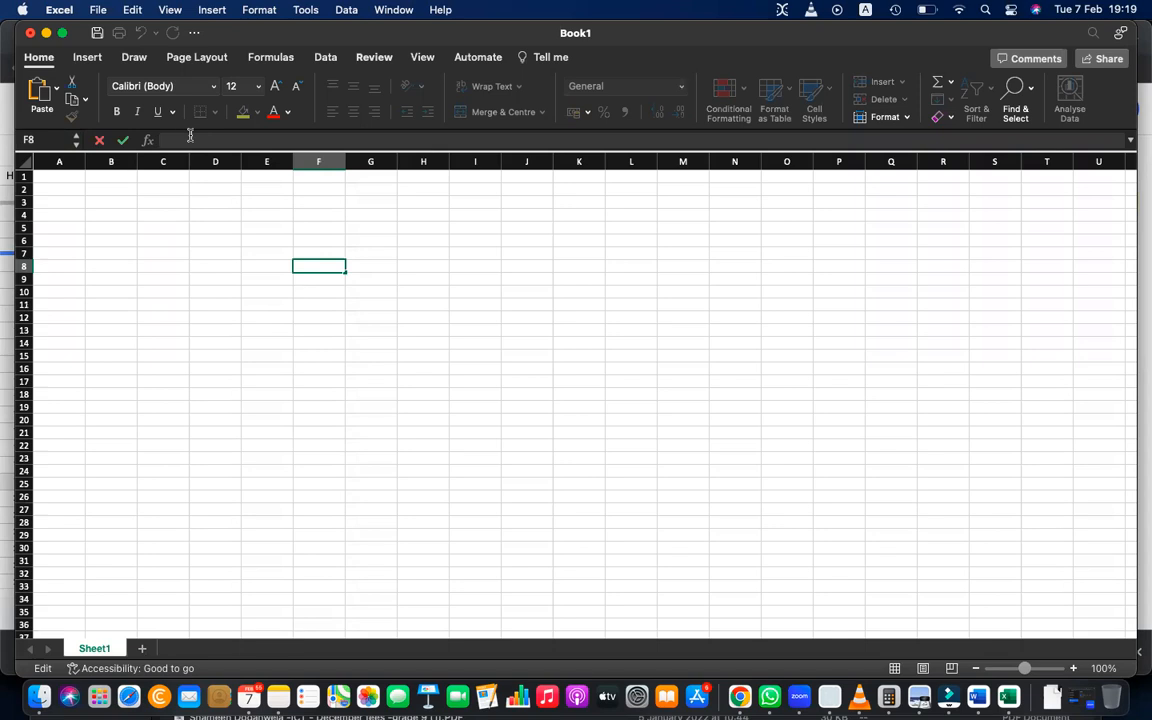
Enter the formula =4*6 in cell D7.
{"action": "left_click", "coordinate": [220, 255]}
{"action": "type", "text": "="}
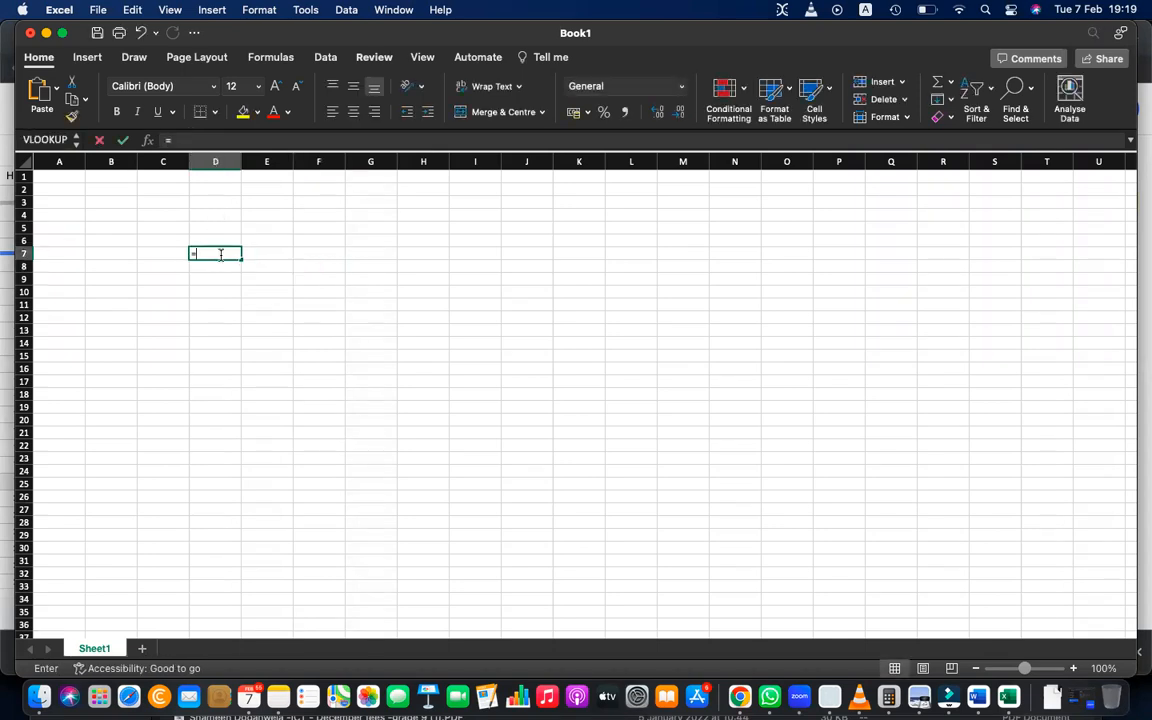
{"action": "type", "text": "4*6"}
{"action": "key", "text": "Return"}
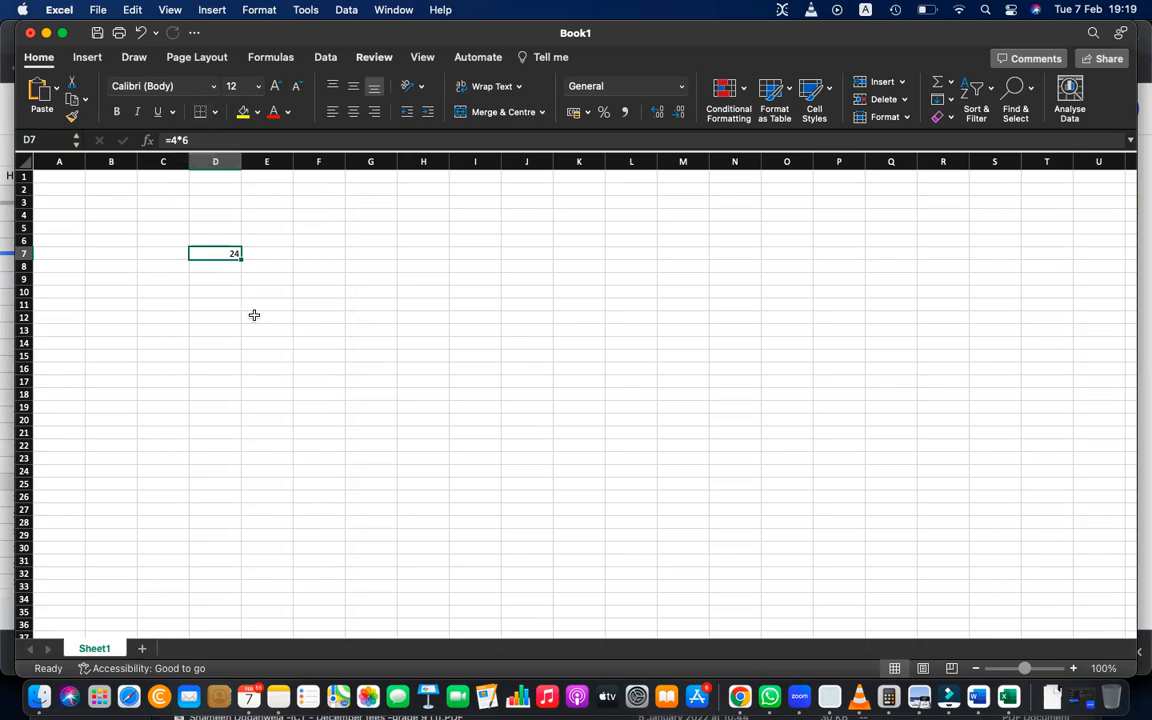
Clear the formula from cell D7 and select several single cells, ending on cell D5.
{"action": "type", "text": "=="}
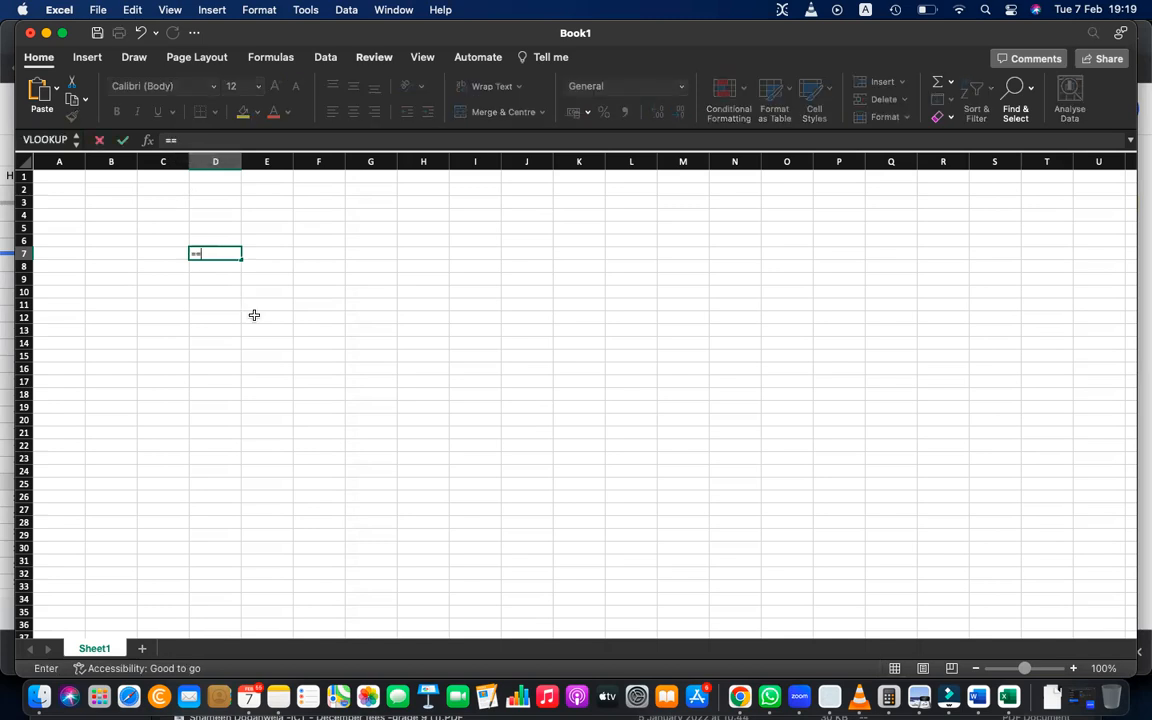
{"action": "key", "text": "BackSpace"}
{"action": "left_click", "coordinate": [347, 362]}
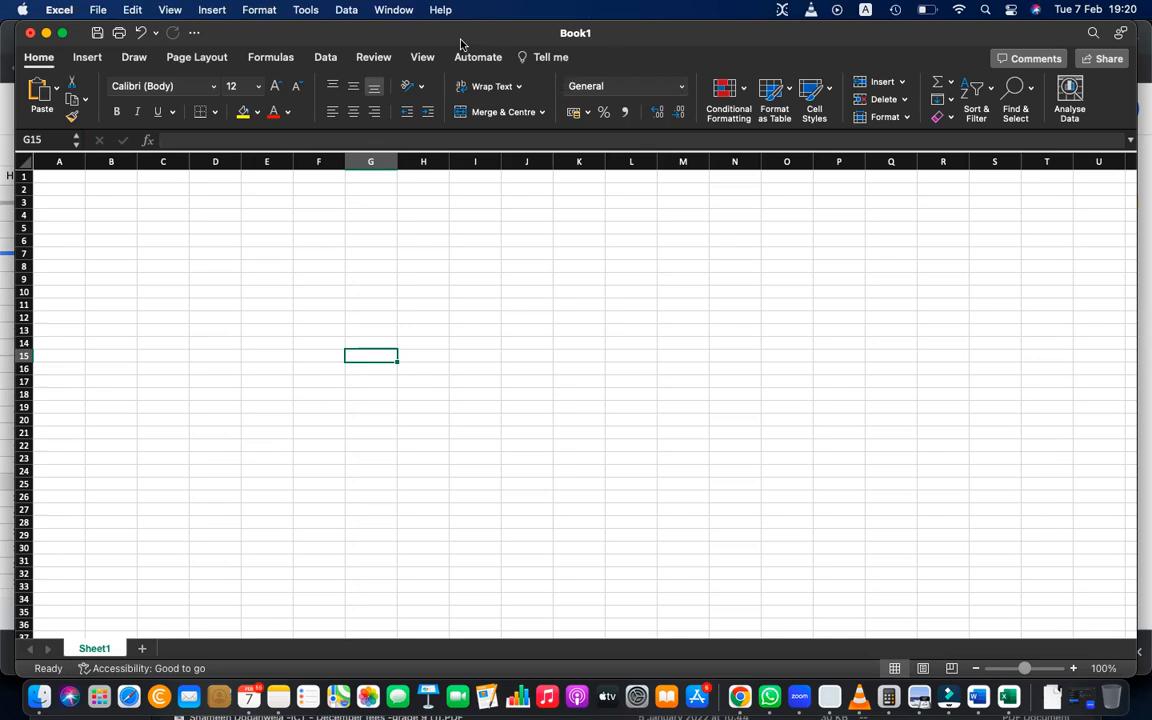
{"action": "left_click", "coordinate": [323, 246]}
{"action": "left_click", "coordinate": [288, 316]}
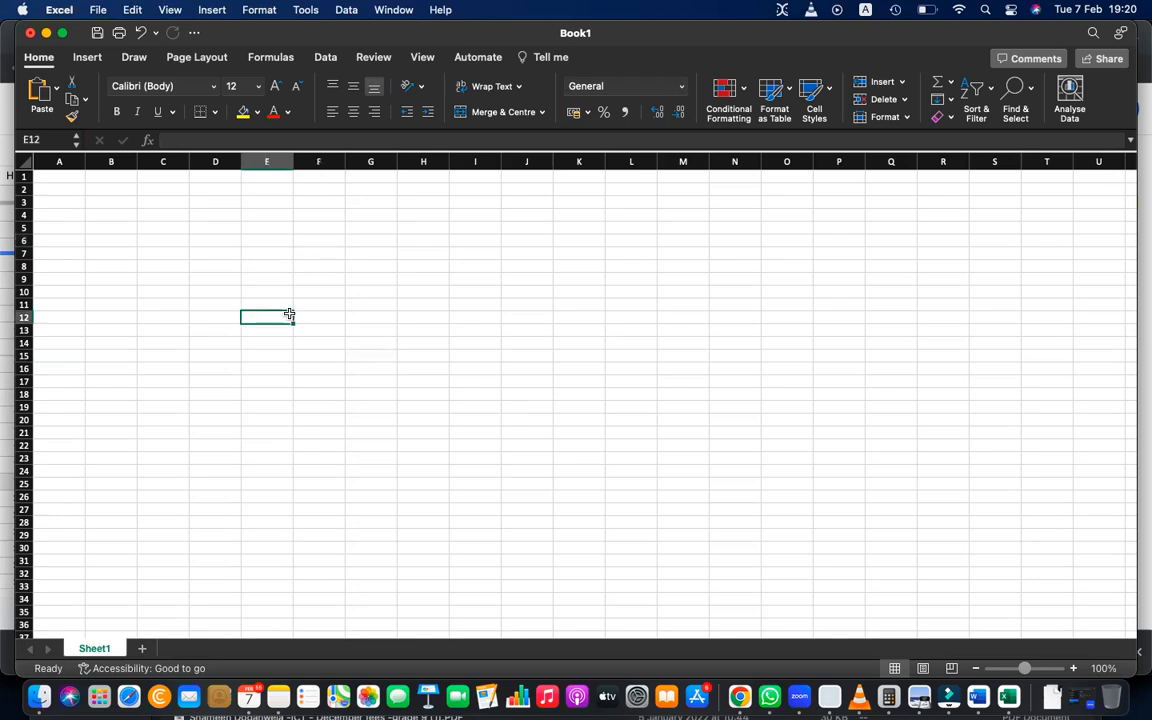
{"action": "left_click", "coordinate": [231, 231]}
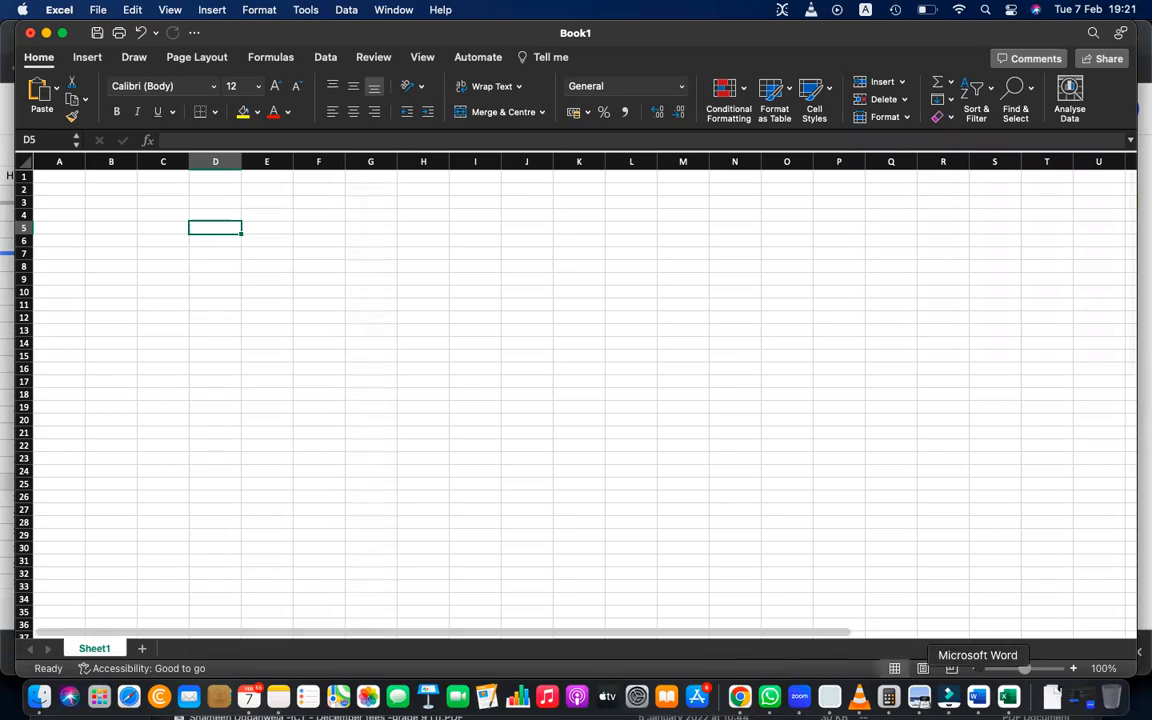
Switch to Chrome and open the lesson notes document at the "Functions and Formulas in Excel" section.
{"action": "left_click", "coordinate": [740, 697]}
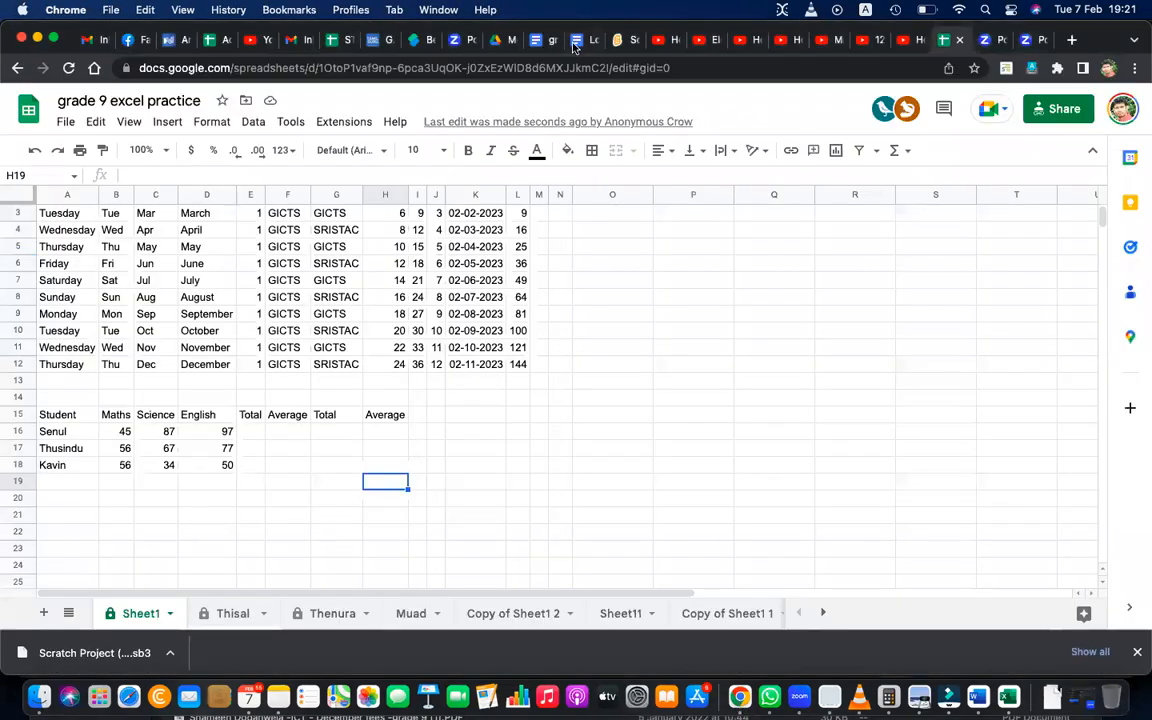
{"action": "left_click", "coordinate": [536, 44]}
{"action": "scroll", "coordinate": [484, 442], "scroll_direction": "down", "scroll_amount": 10}
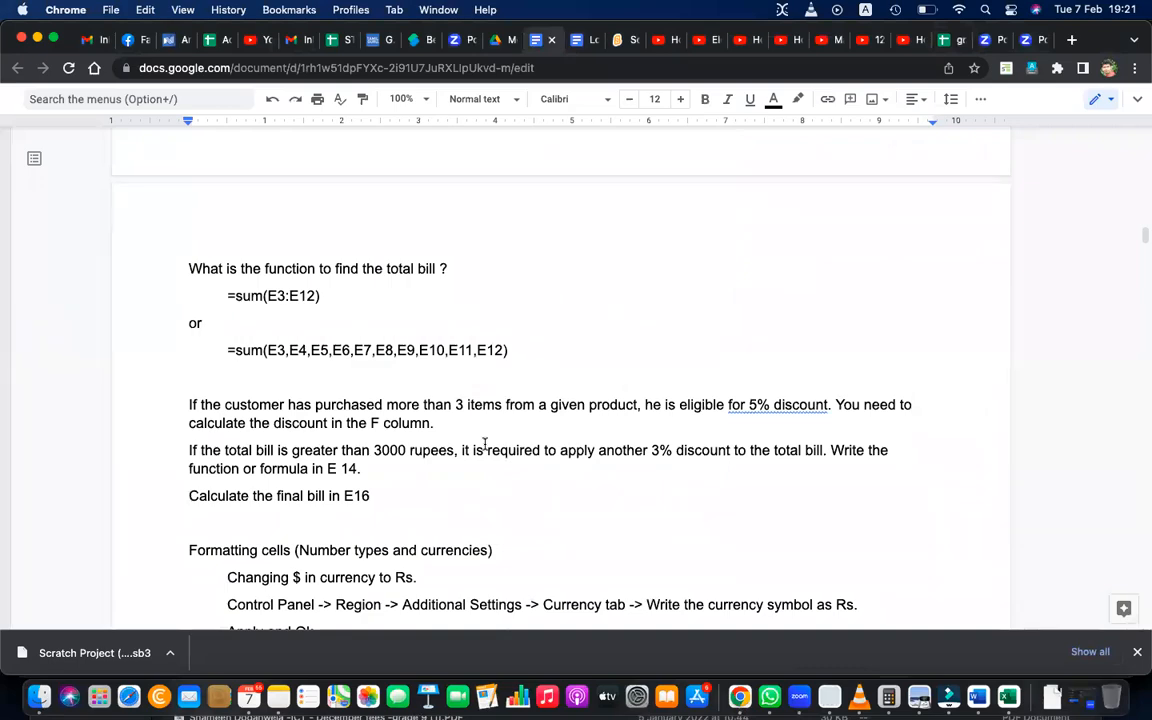
{"action": "scroll", "coordinate": [484, 442], "scroll_direction": "up", "scroll_amount": 10}
{"action": "scroll", "coordinate": [484, 443], "scroll_direction": "up", "scroll_amount": 6}
{"action": "scroll", "coordinate": [484, 443], "scroll_direction": "down", "scroll_amount": 2}
{"action": "scroll", "coordinate": [484, 443], "scroll_direction": "down", "scroll_amount": 2}
{"action": "scroll", "coordinate": [484, 443], "scroll_direction": "up", "scroll_amount": 4}
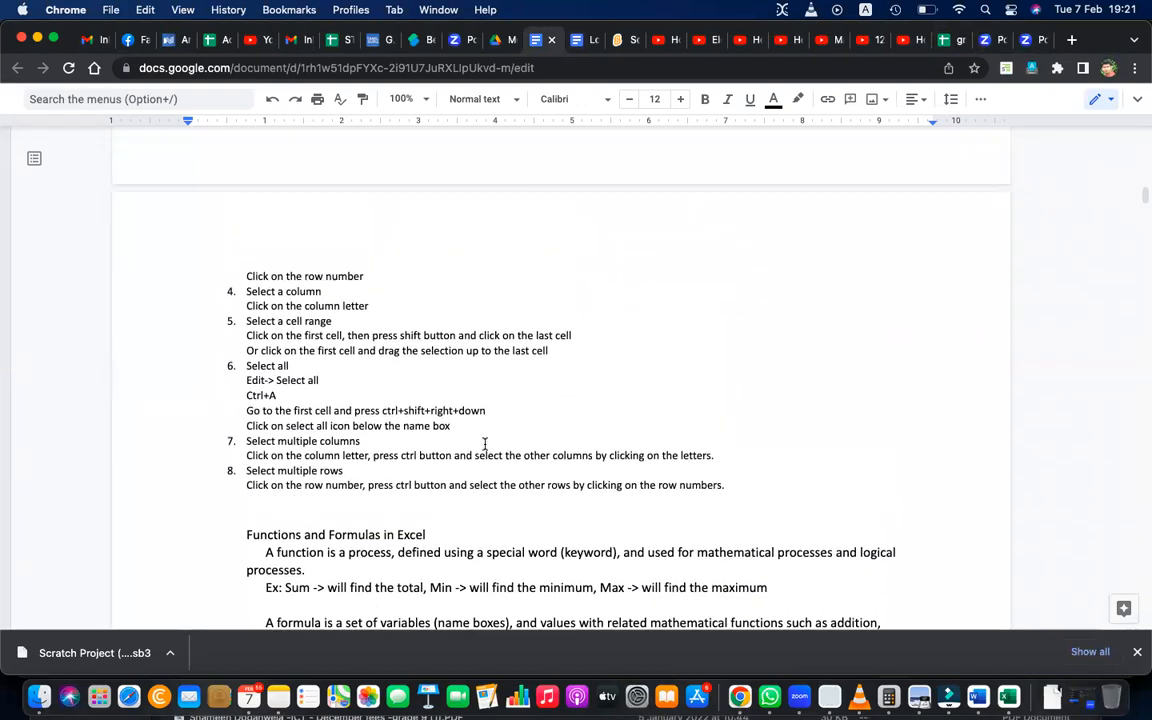
Make the heading "Functions and Formulas in Excel" bold.
{"action": "triple_click", "coordinate": [387, 540]}
{"action": "double_click", "coordinate": [387, 540]}
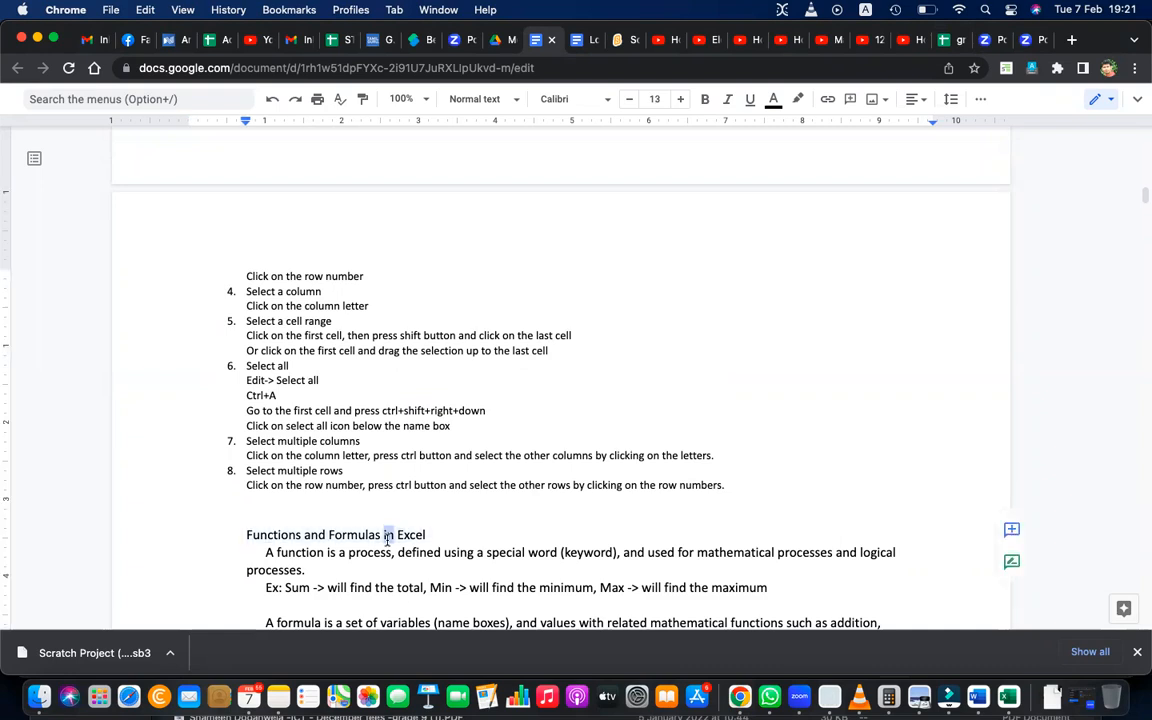
{"action": "triple_click", "coordinate": [390, 537]}
{"action": "key", "text": "super+b"}
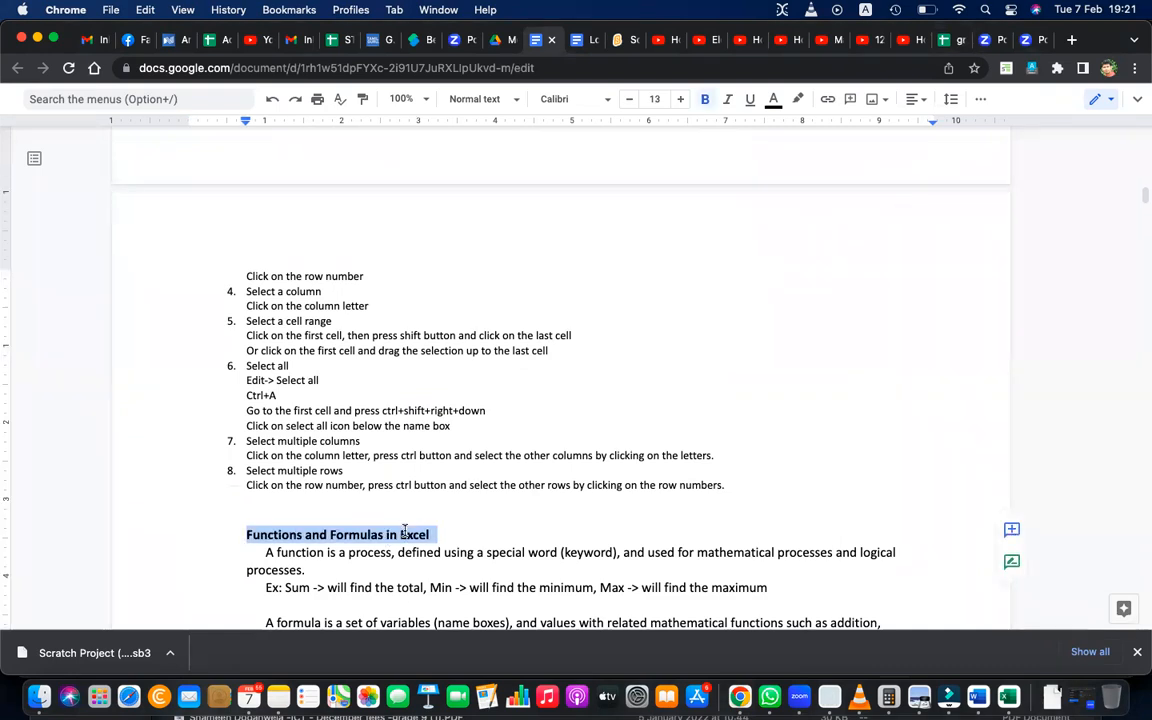
Highlight the paragraph defining a function and review the function and formula definitions with their examples.
{"action": "triple_click", "coordinate": [440, 553]}
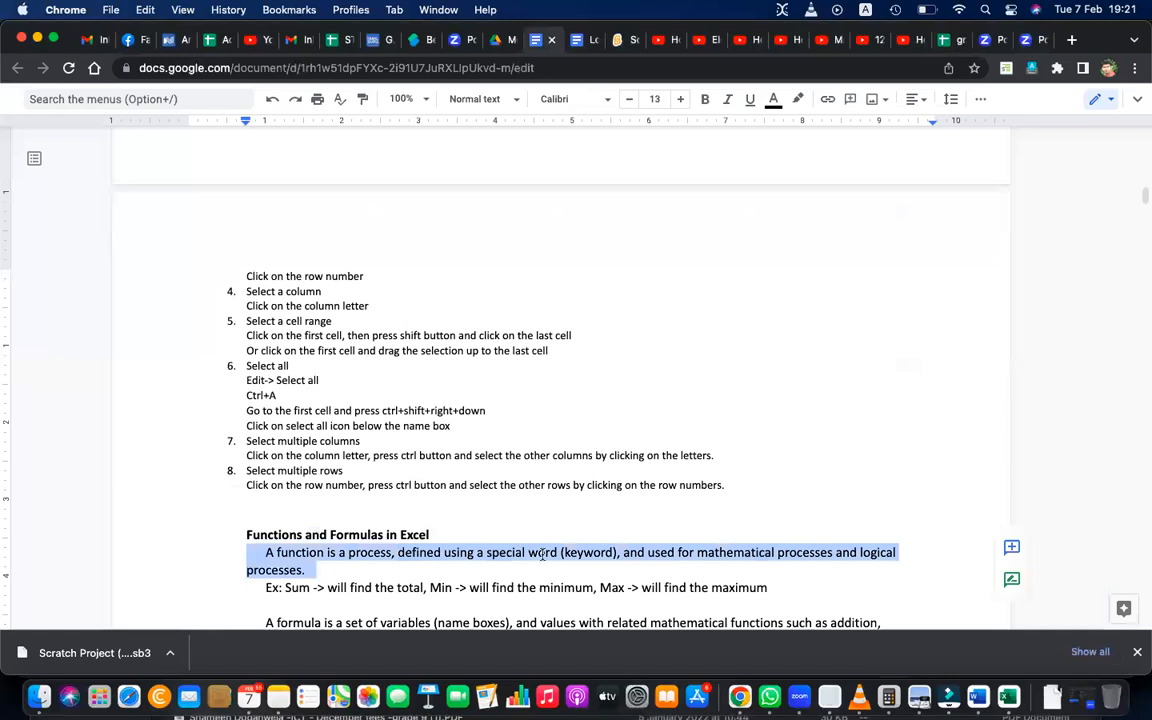
{"action": "triple_click", "coordinate": [586, 552]}
{"action": "scroll", "coordinate": [540, 600], "scroll_direction": "down", "scroll_amount": 2}
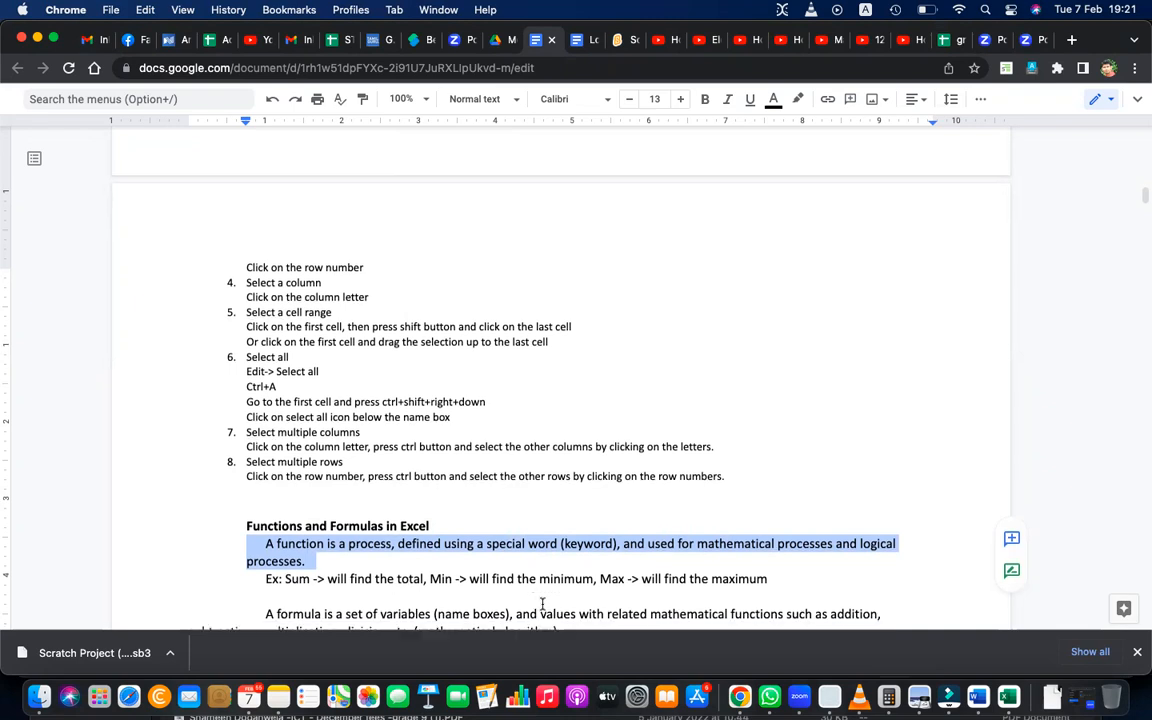
{"action": "scroll", "coordinate": [542, 605], "scroll_direction": "down", "scroll_amount": 4}
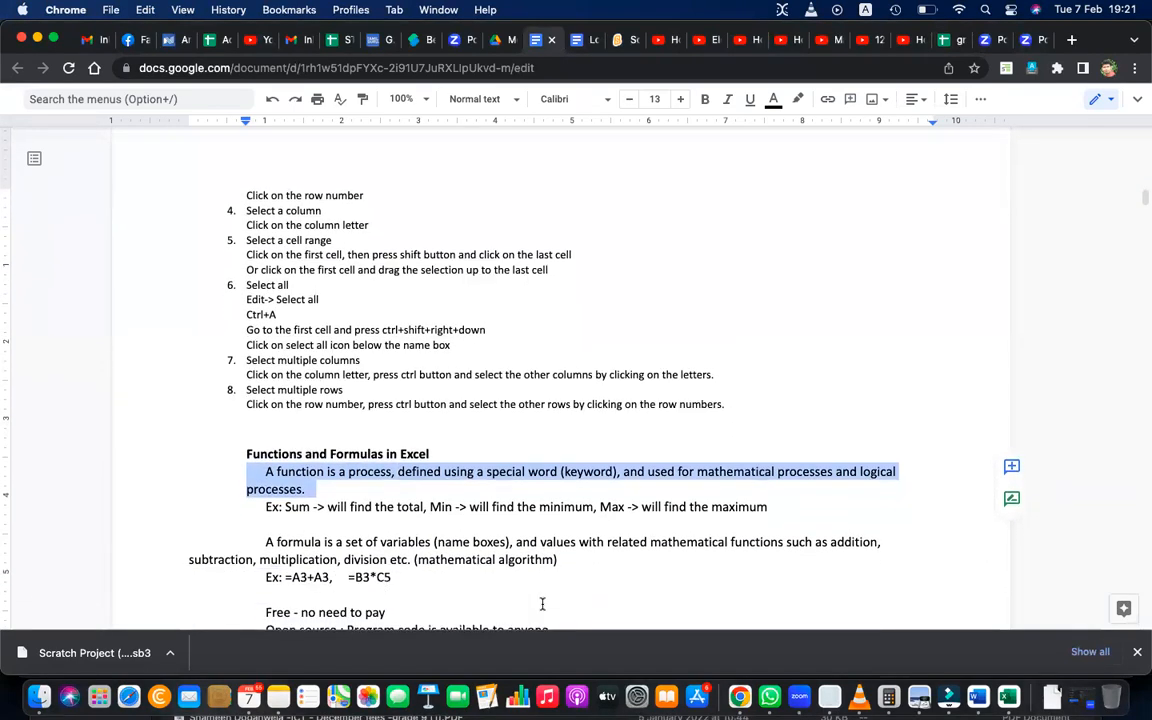
{"action": "scroll", "coordinate": [542, 604], "scroll_direction": "up", "scroll_amount": 2}
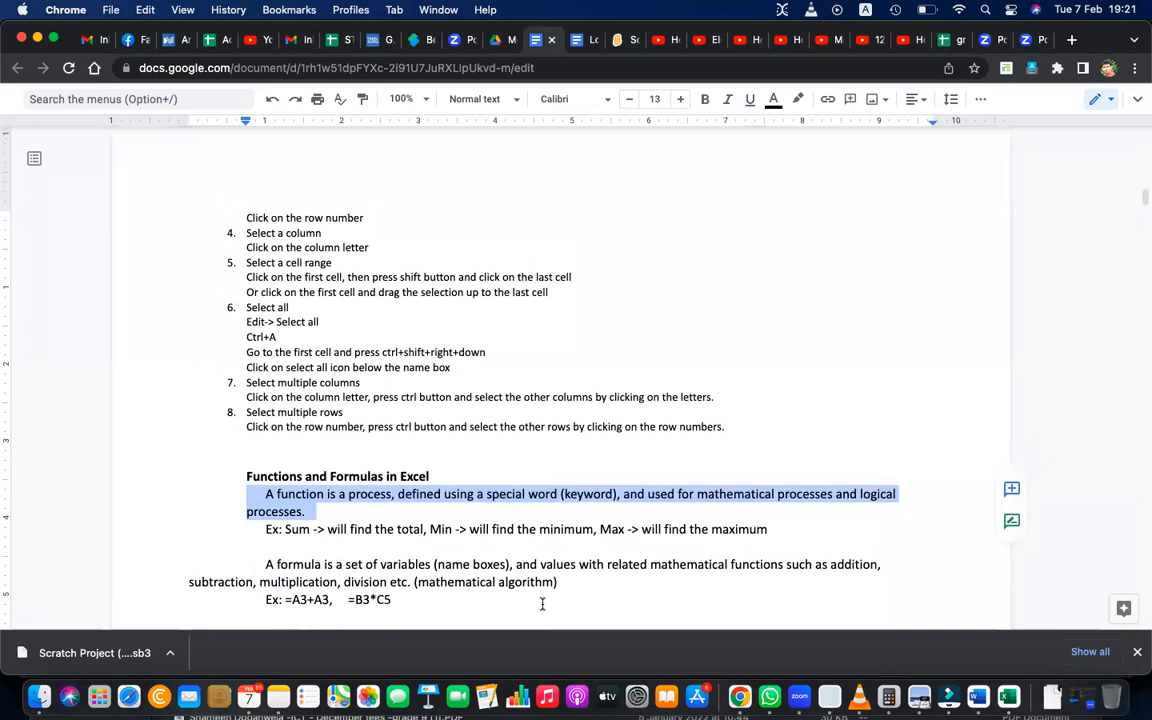
Add the example =sum(A1:A10) on a new line below the Sum, Min and Max examples.
{"action": "left_click", "coordinate": [342, 556]}
{"action": "left_click", "coordinate": [792, 528]}
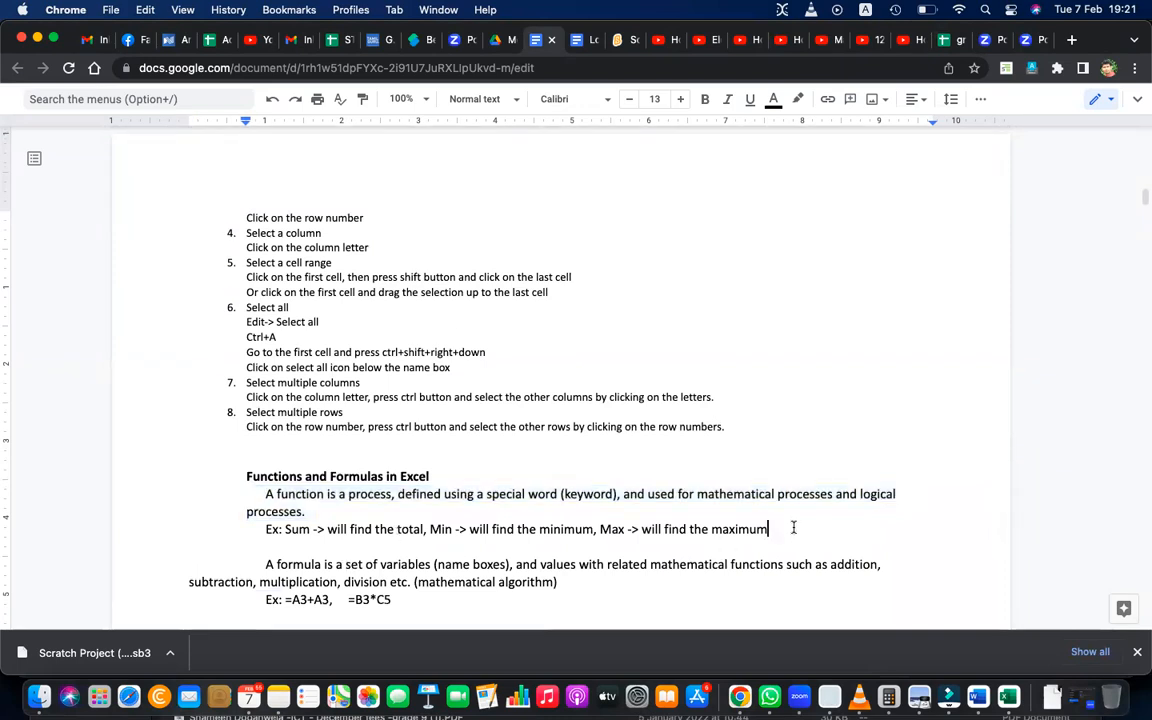
{"action": "key", "text": "Return"}
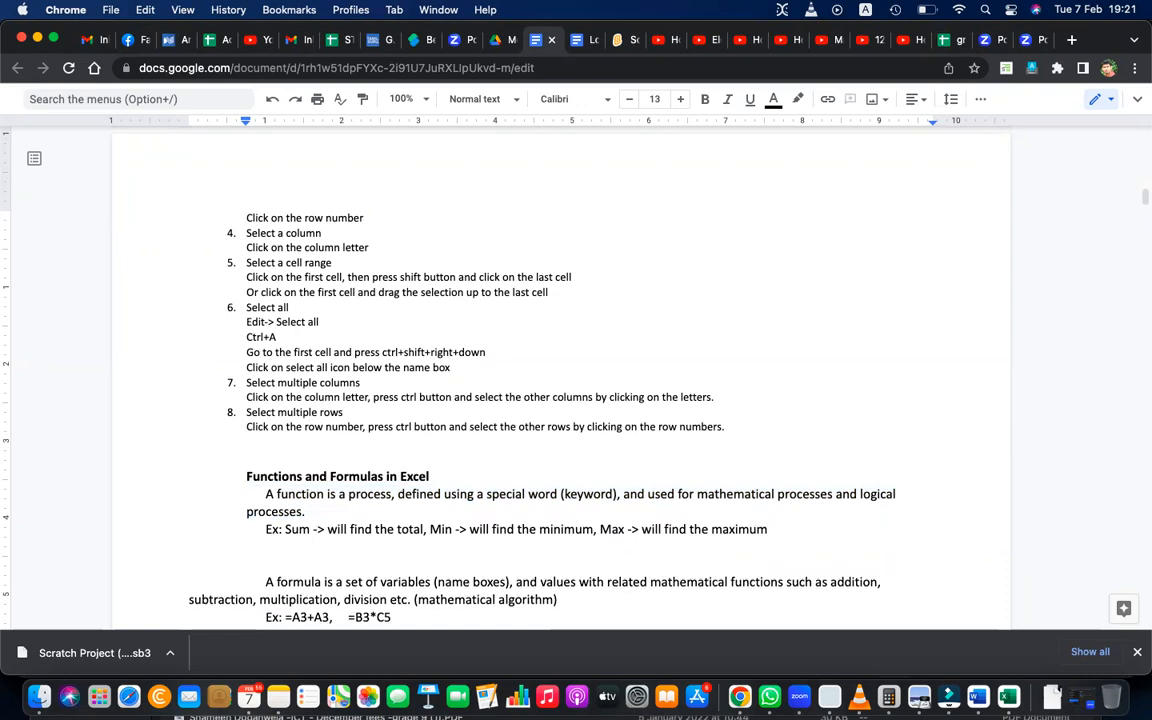
{"action": "type", "text": "="}
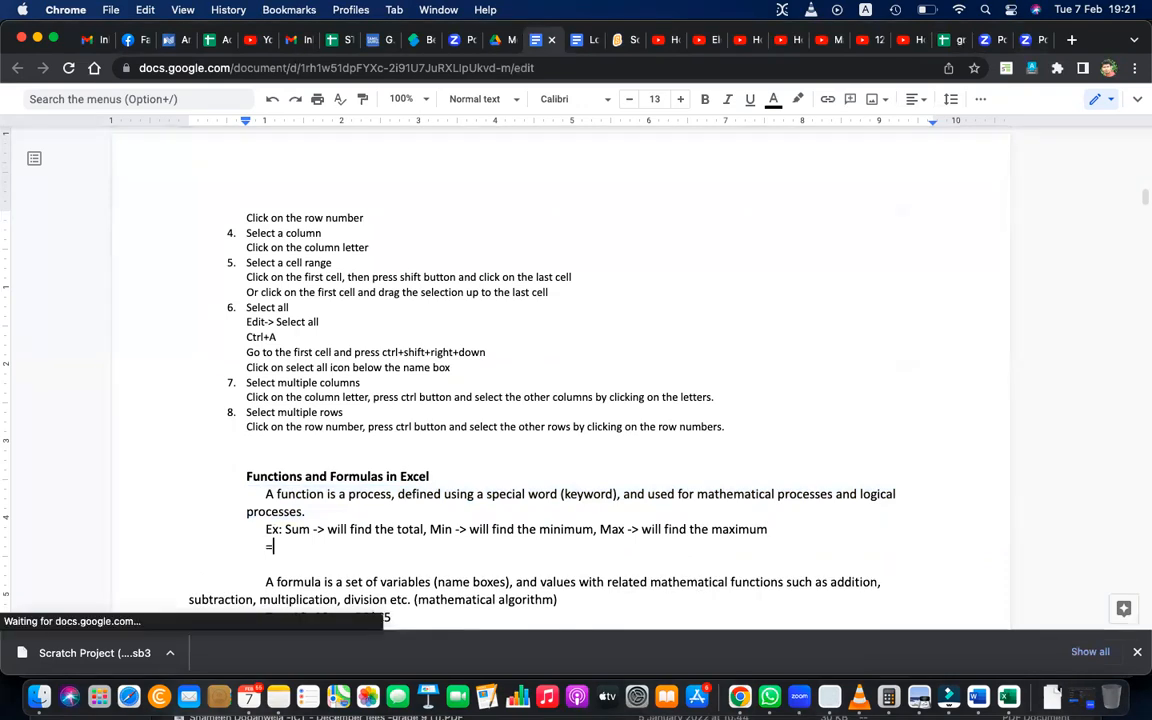
{"action": "type", "text": "sum(A1_"}
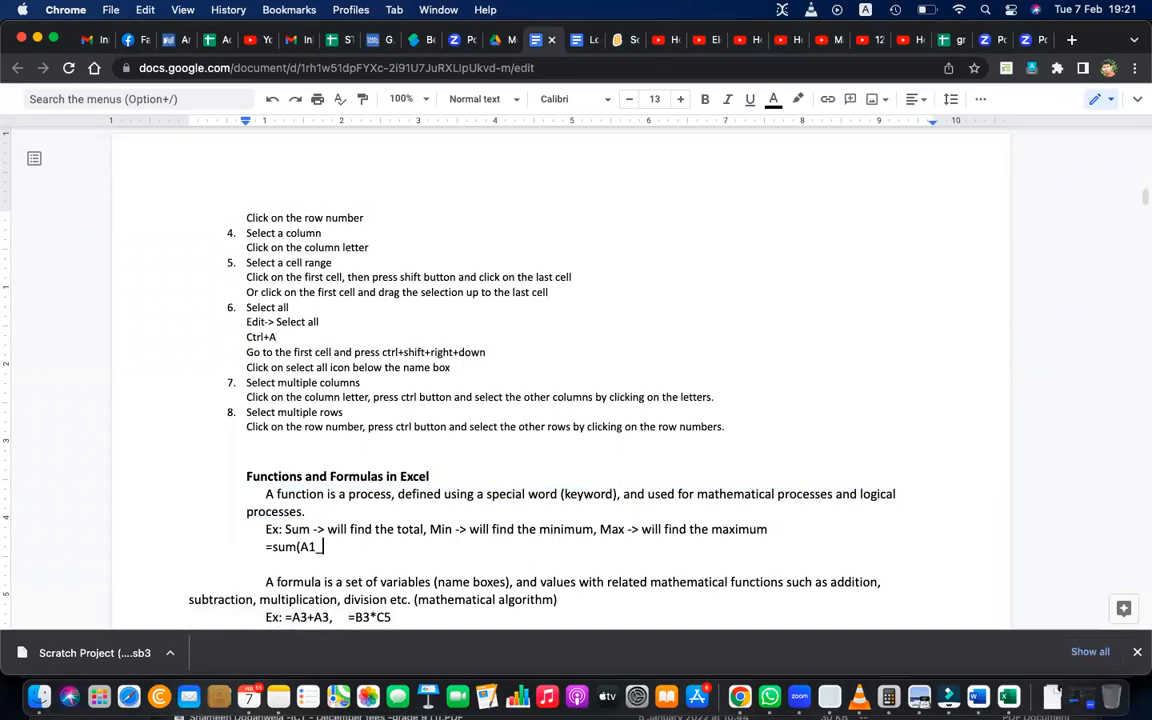
{"action": "type", "text": "A10)"}
{"action": "key", "text": "Left"}
{"action": "key", "text": "Left"}
{"action": "key", "text": "Left"}
{"action": "key", "text": "Left"}
{"action": "key", "text": "BackSpace"}
{"action": "type", "text": ":"}
{"action": "scroll", "coordinate": [894, 381], "scroll_direction": "down", "scroll_amount": 1}
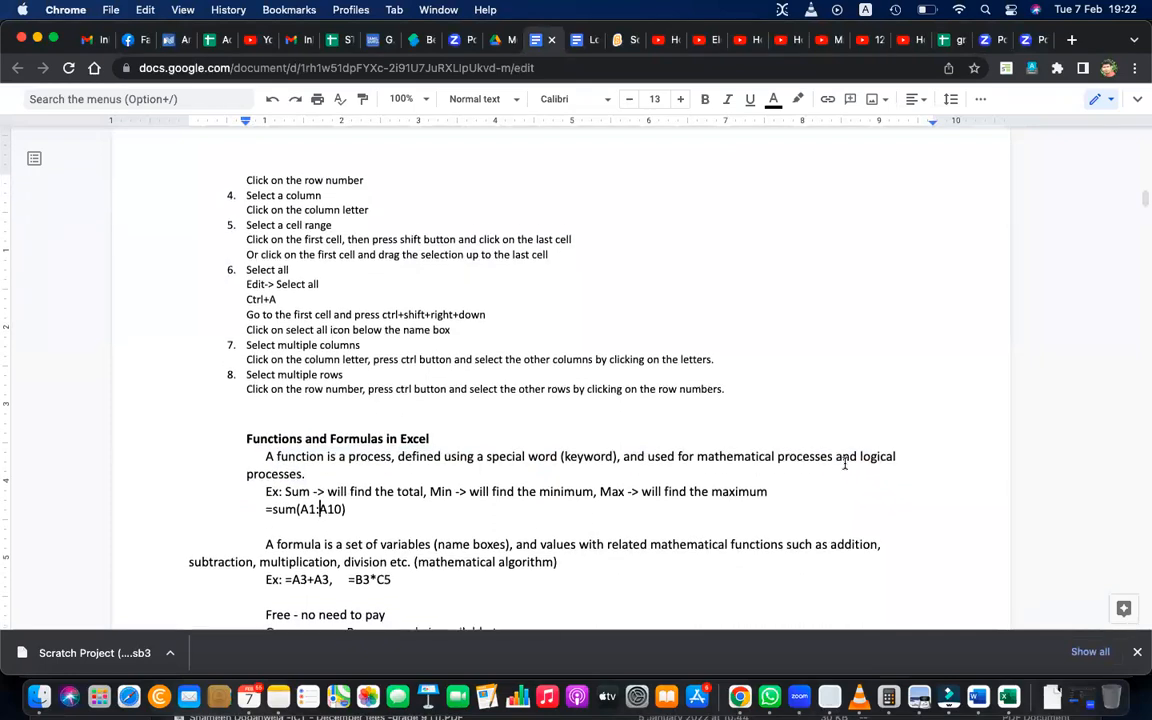
Highlight the whole "Functions and Formulas in Excel" section, from its heading through the formula examples.
{"action": "scroll", "coordinate": [844, 465], "scroll_direction": "down", "scroll_amount": 1}
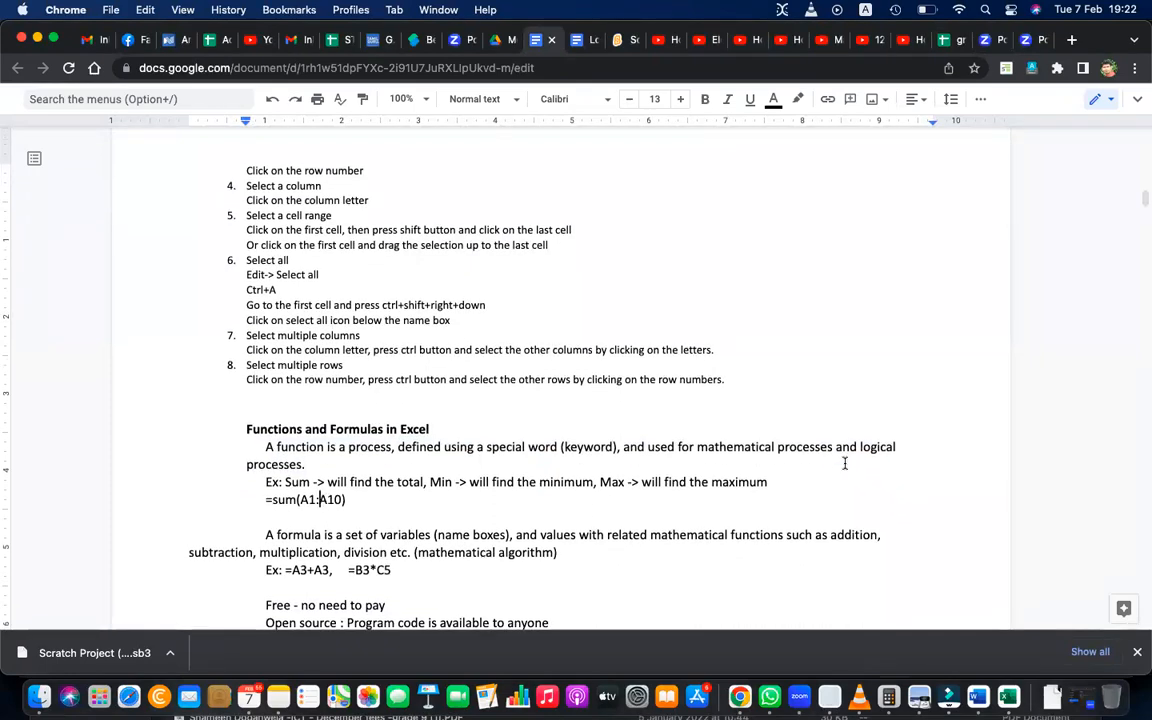
{"action": "scroll", "coordinate": [844, 462], "scroll_direction": "up", "scroll_amount": 1}
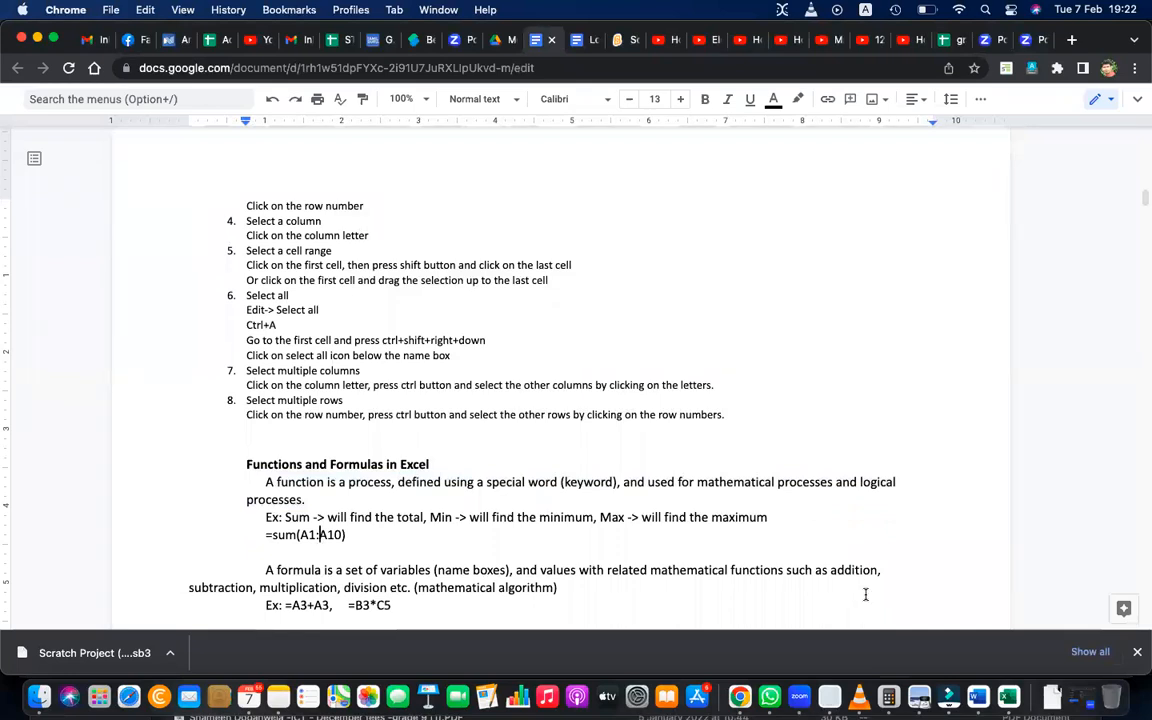
{"action": "left_click_drag", "start_coordinate": [395, 606], "coordinate": [245, 465]}
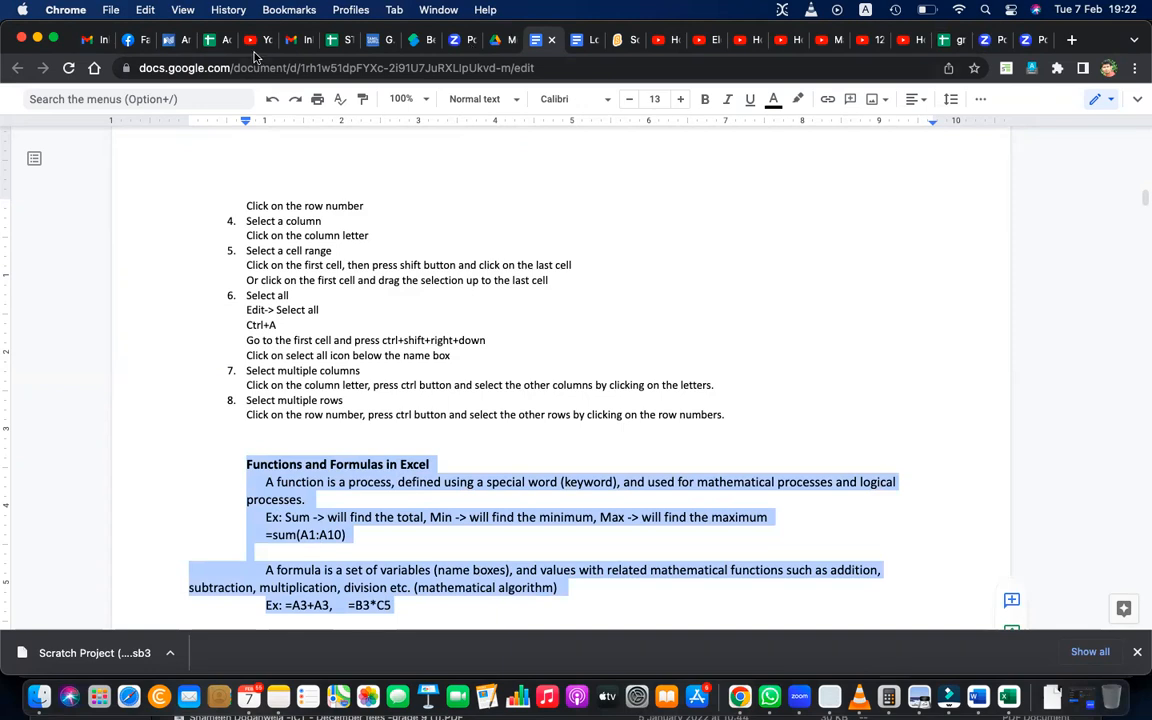
Mute the system sound and turn it back on at a lower volume.
{"action": "key", "text": "XF86AudioMute"}
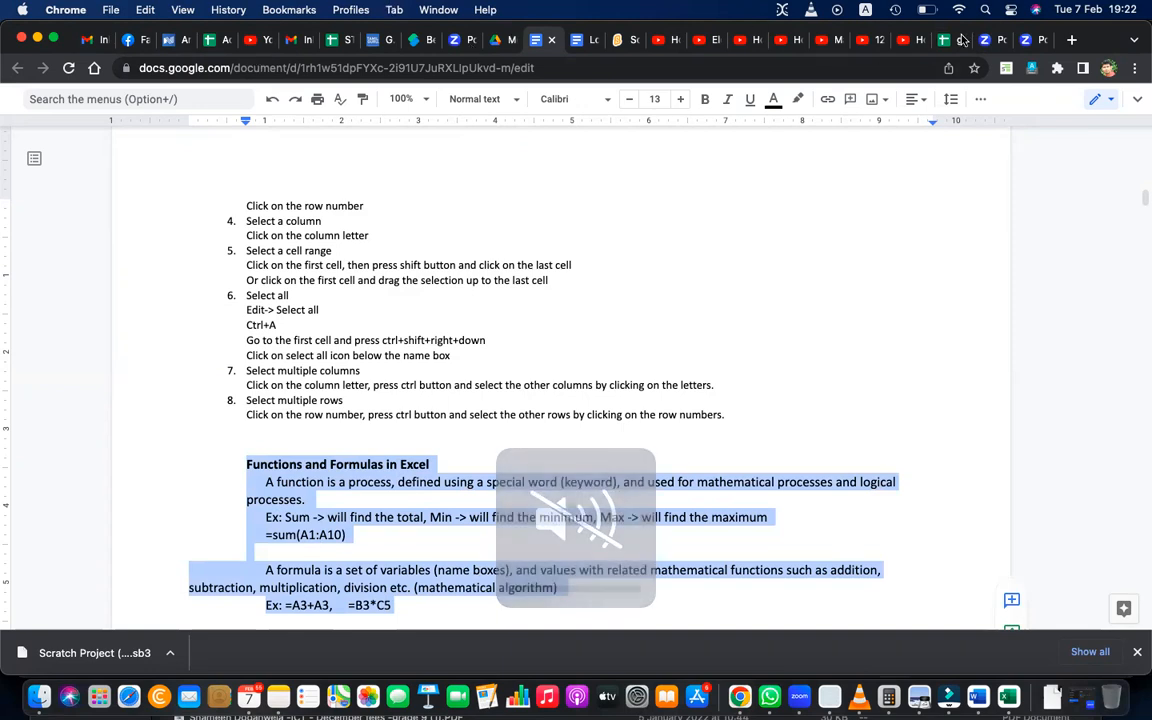
{"action": "scroll", "coordinate": [736, 308], "scroll_direction": "down", "scroll_amount": 1}
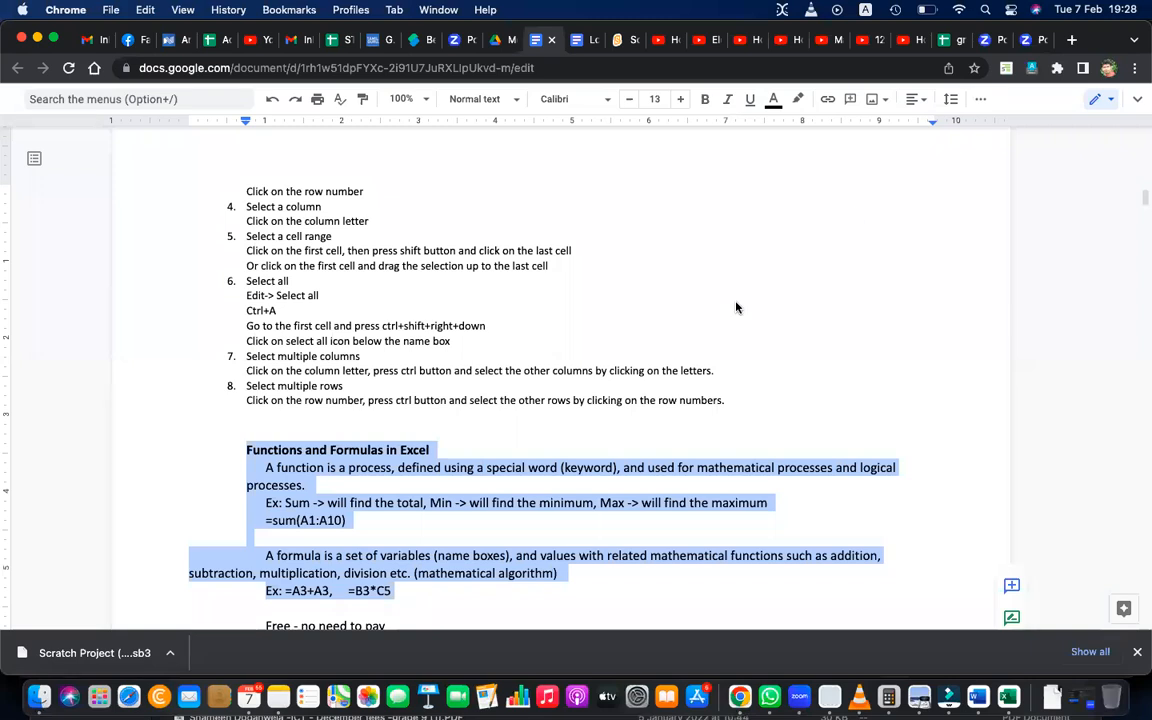
{"action": "scroll", "coordinate": [736, 308], "scroll_direction": "down", "scroll_amount": 5}
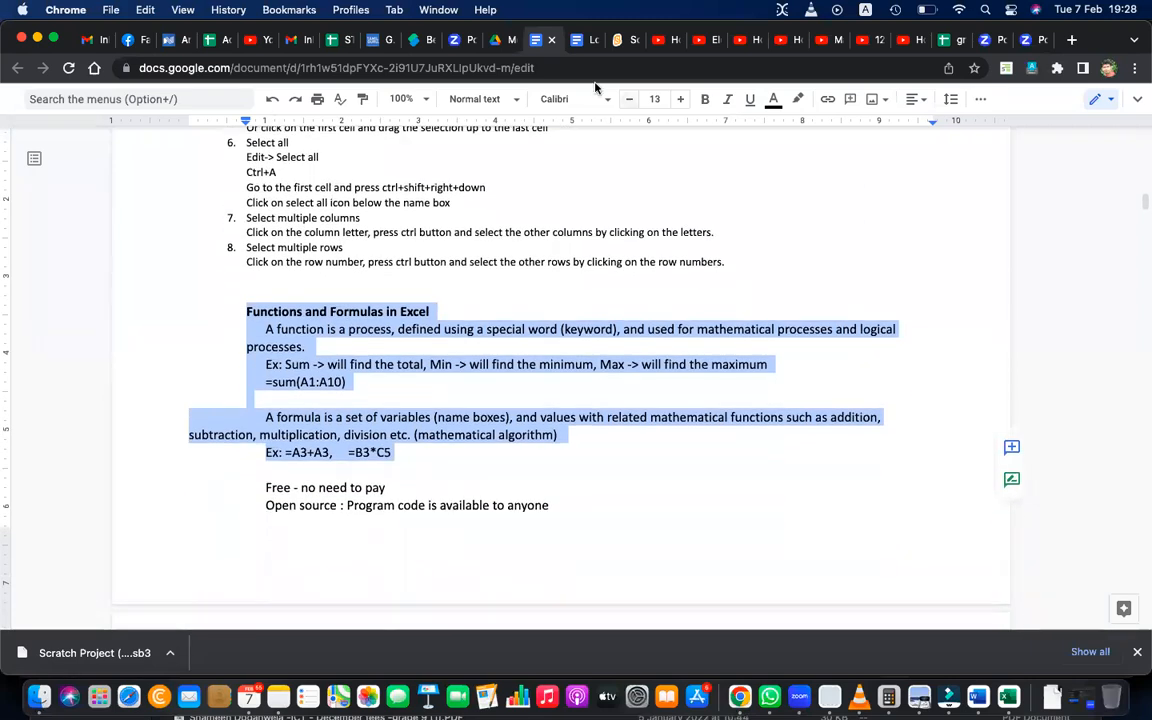
{"action": "key", "text": "XF86AudioLowerVolume"}
{"action": "key", "text": "XF86AudioLowerVolume"}
{"action": "key", "text": "XF86AudioLowerVolume"}
{"action": "key", "text": "XF86AudioLowerVolume"}
{"action": "key", "text": "XF86AudioLowerVolume"}
{"action": "key", "text": "XF86AudioLowerVolume"}
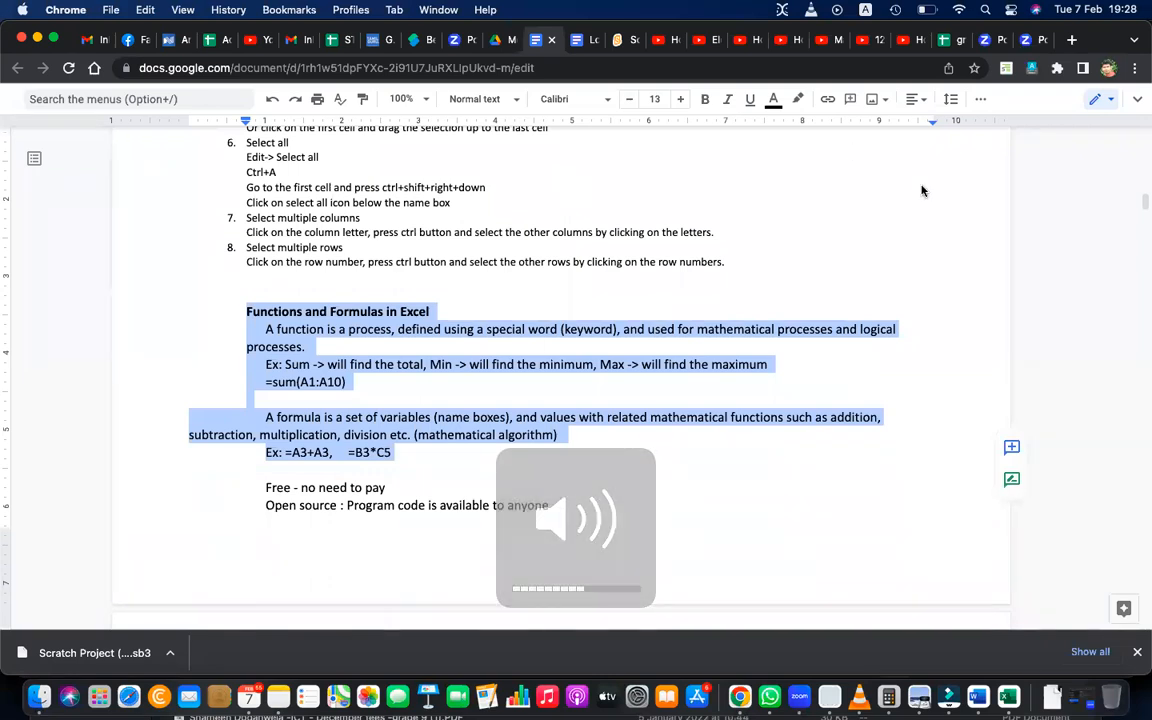
Open the "grade 9 excel practice" spreadsheet in Chrome and select the Student header of the marks table.
{"action": "left_click", "coordinate": [1008, 697]}
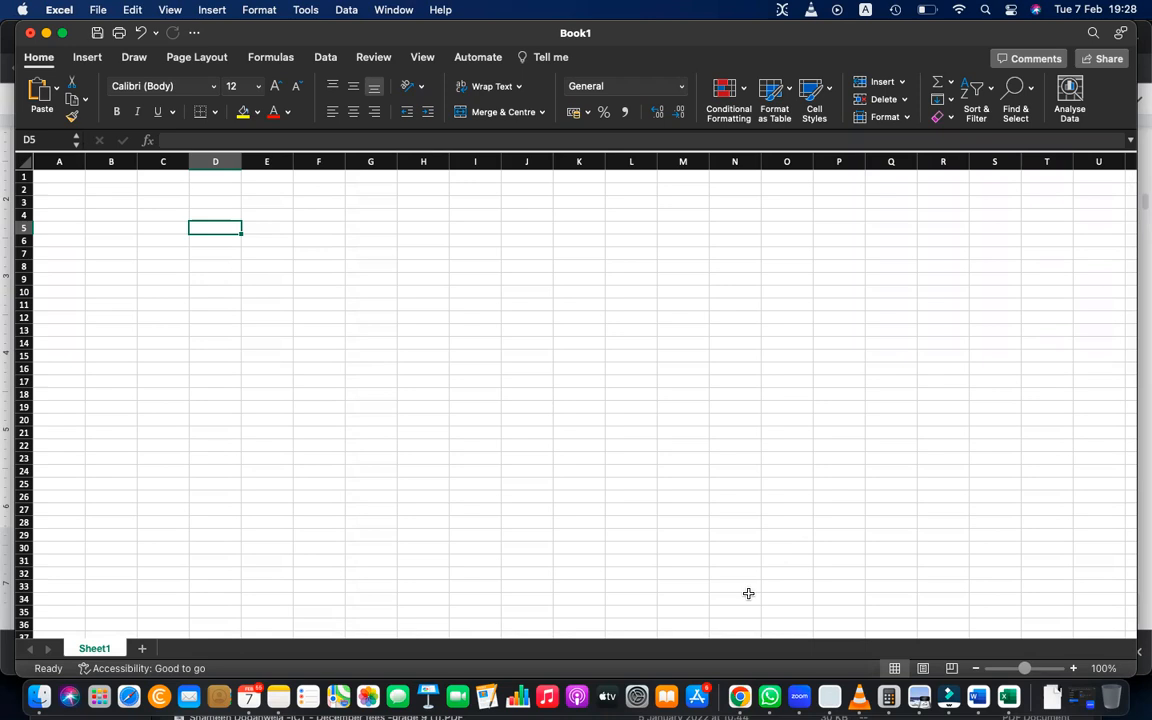
{"action": "left_click", "coordinate": [739, 697]}
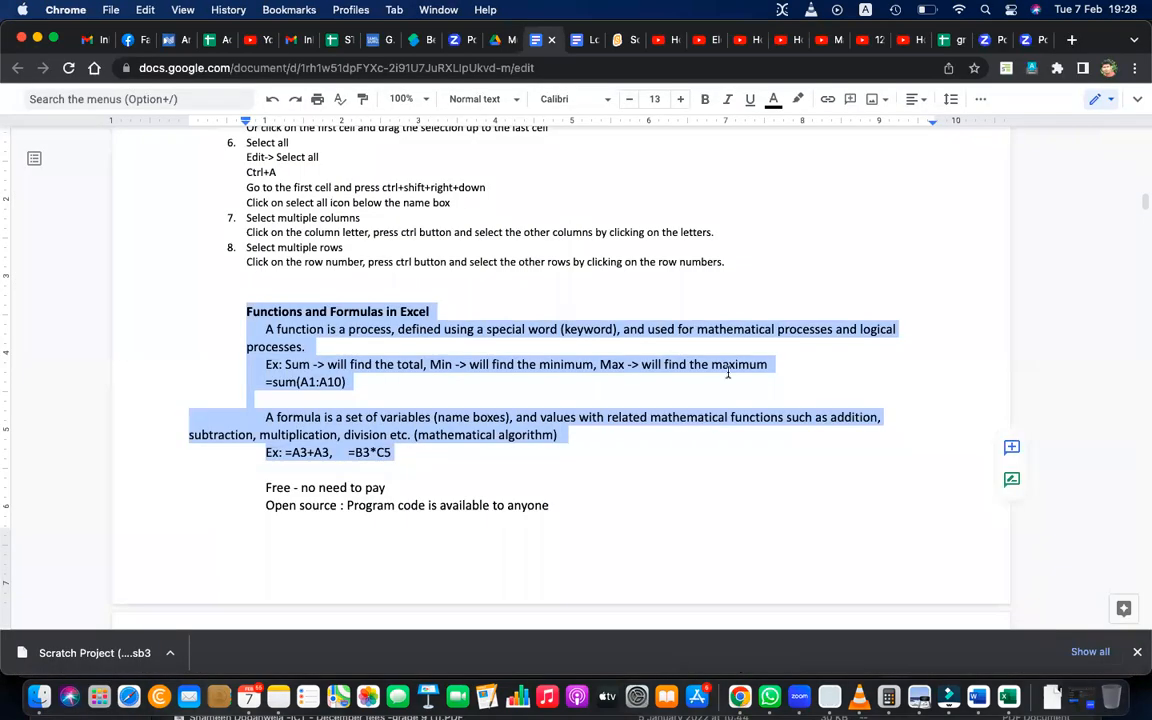
{"action": "left_click", "coordinate": [946, 44]}
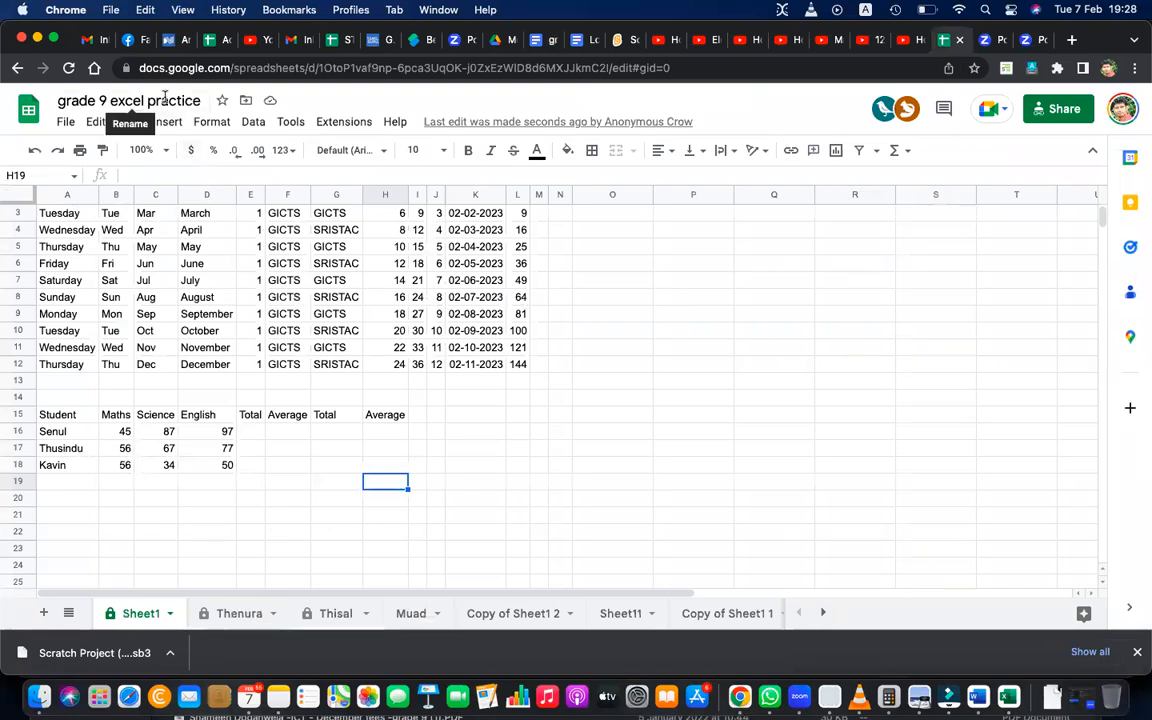
{"action": "left_click", "coordinate": [92, 419]}
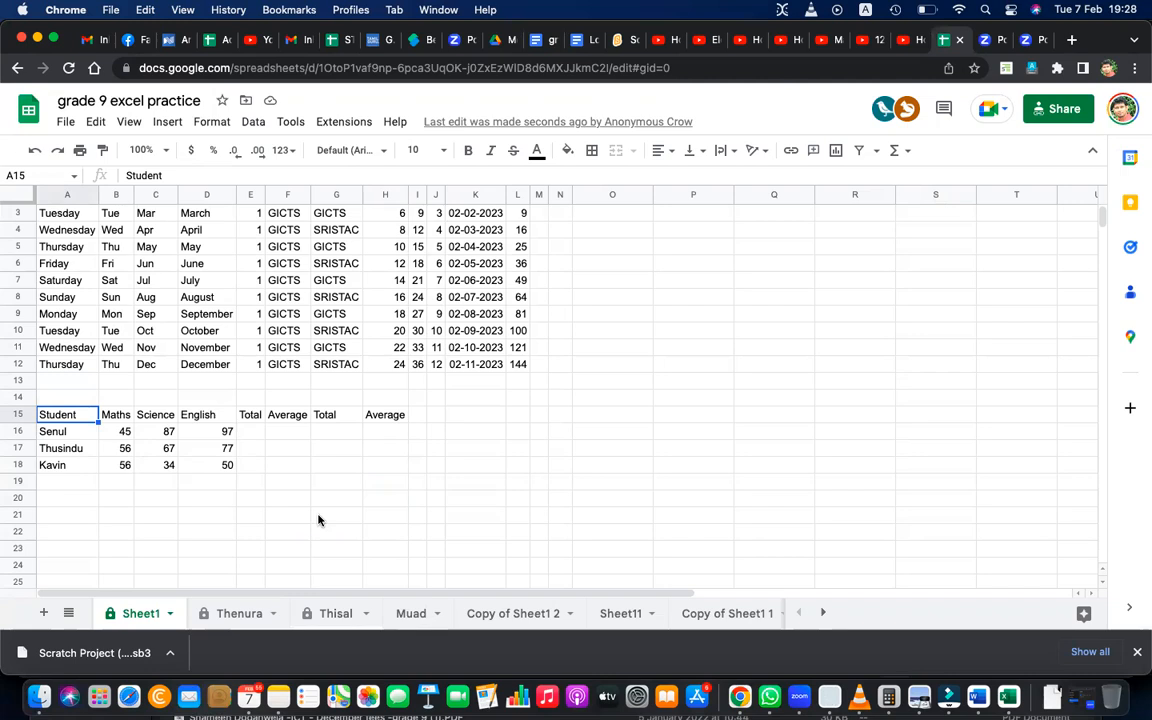
Total the Maths marks in B20 with the formula =B16+B17+B18, and reopen the cell to check the formula.
{"action": "left_click", "coordinate": [121, 503]}
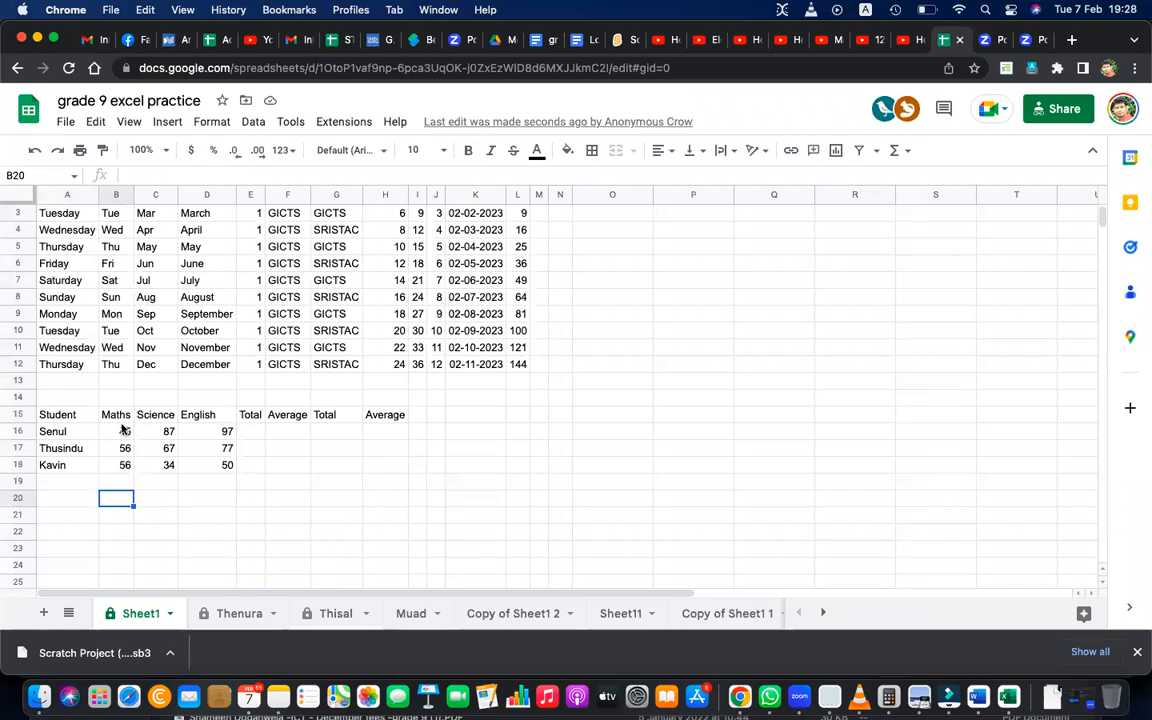
{"action": "type", "text": "="}
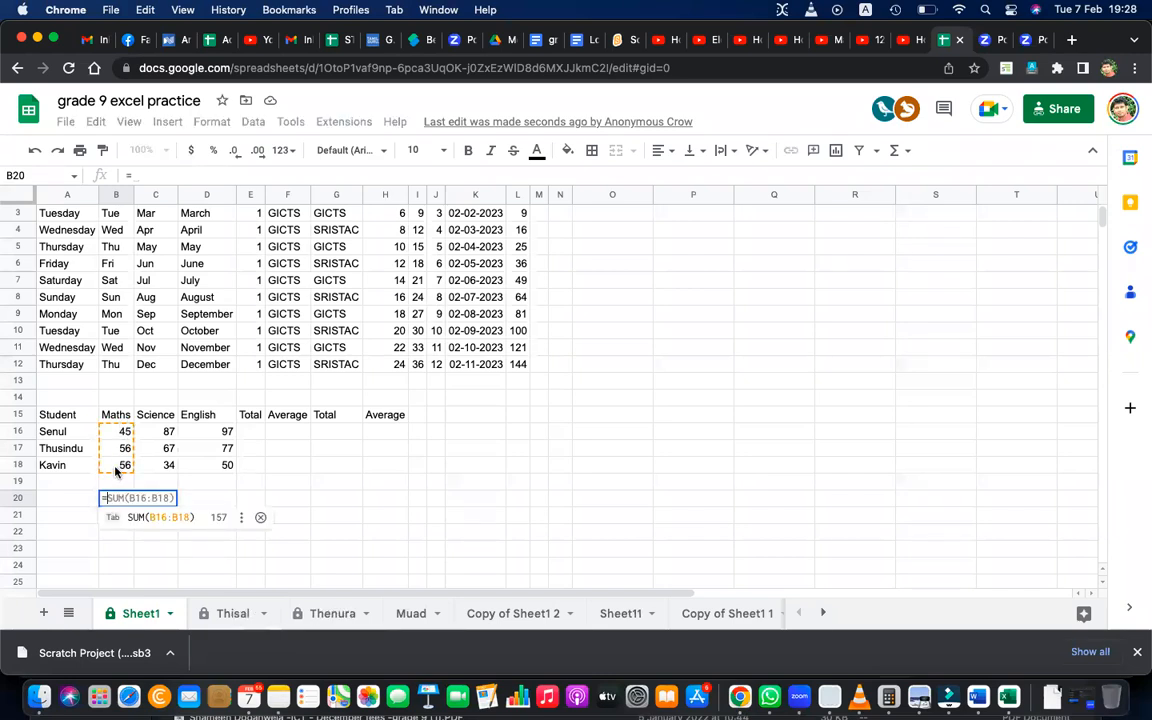
{"action": "left_click", "coordinate": [121, 434]}
{"action": "type", "text": "+"}
{"action": "left_click", "coordinate": [122, 452]}
{"action": "type", "text": "+"}
{"action": "left_click", "coordinate": [120, 464]}
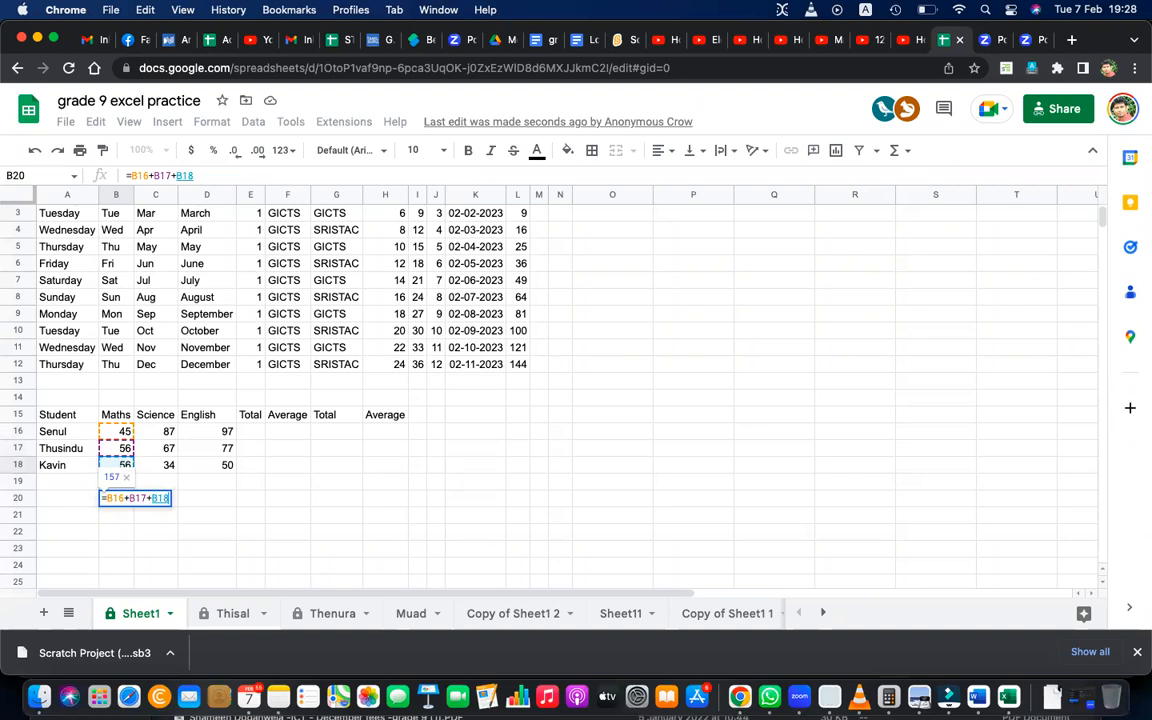
{"action": "key", "text": "Return"}
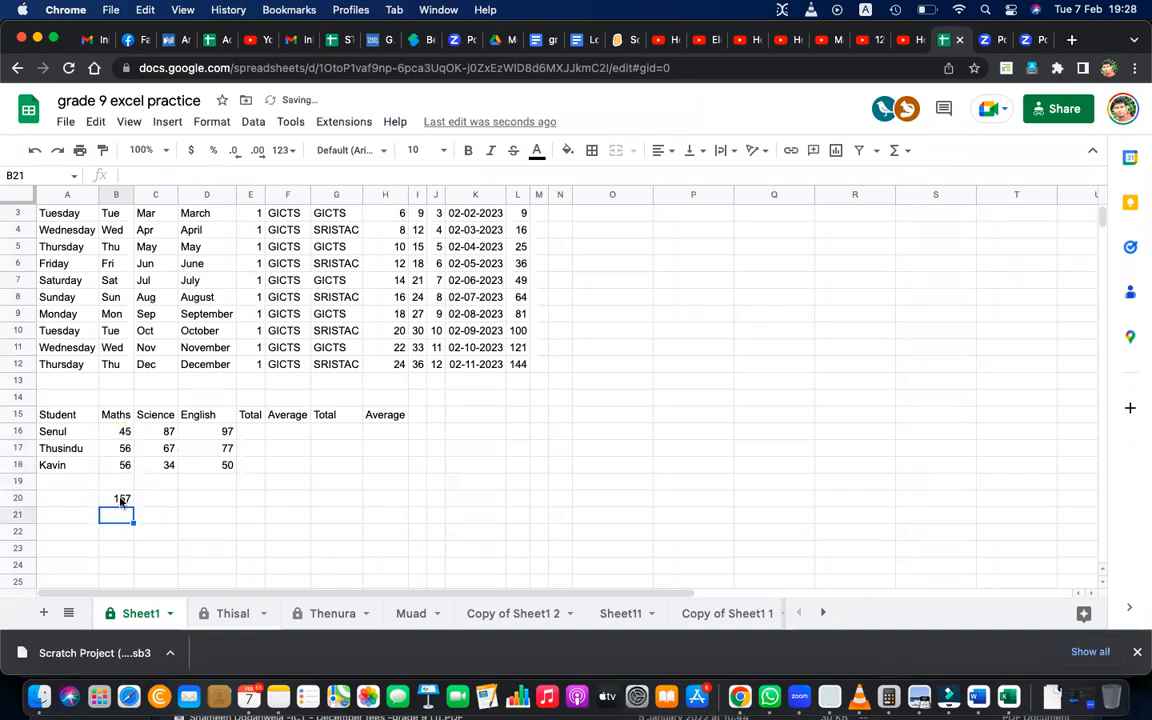
{"action": "double_click", "coordinate": [120, 498]}
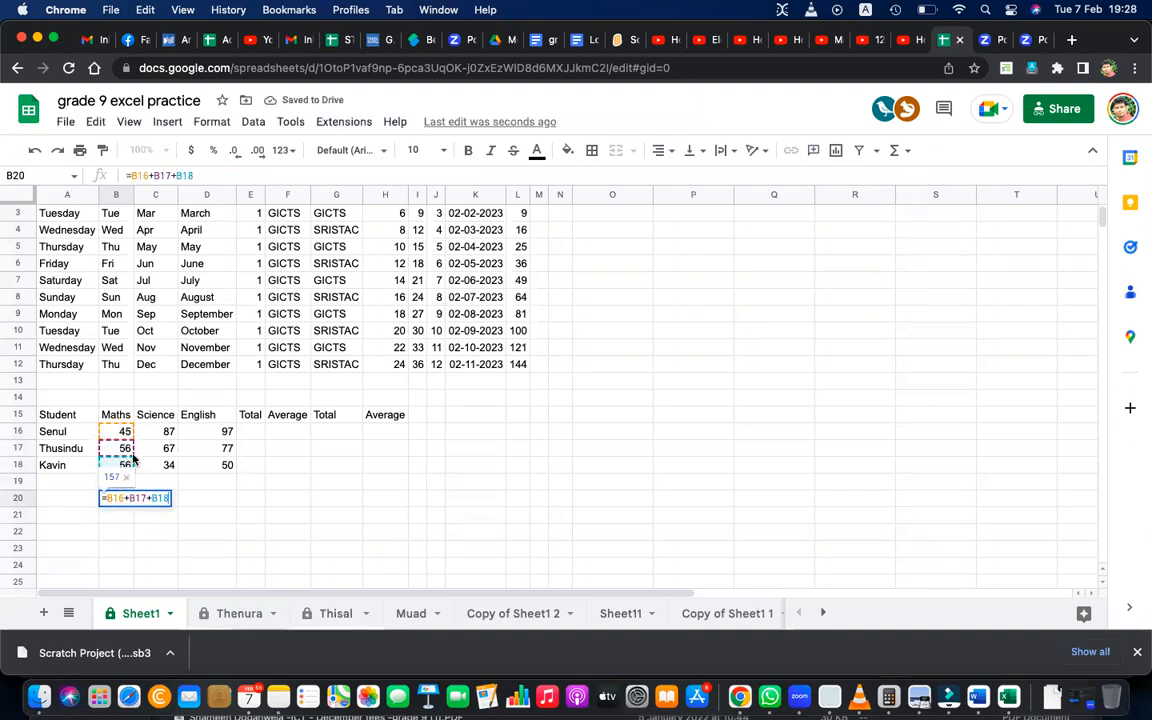
{"action": "key", "text": "Return"}
{"action": "left_click", "coordinate": [124, 500]}
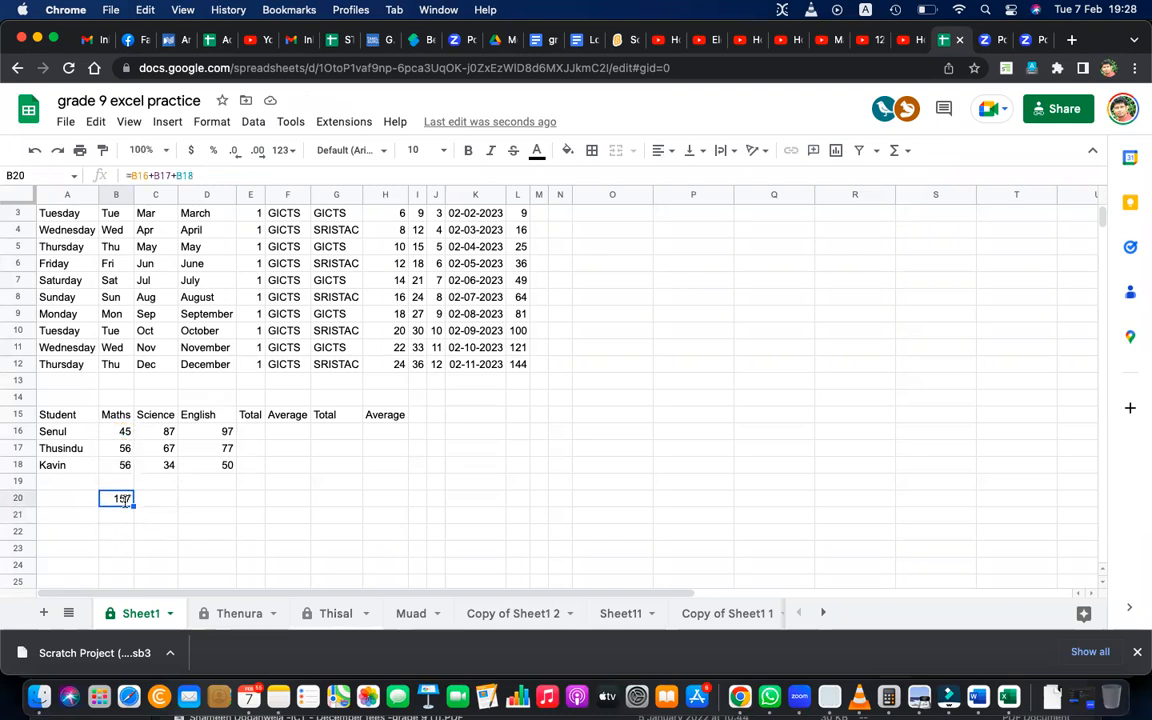
{"action": "double_click", "coordinate": [124, 500]}
{"action": "key", "text": "Return"}
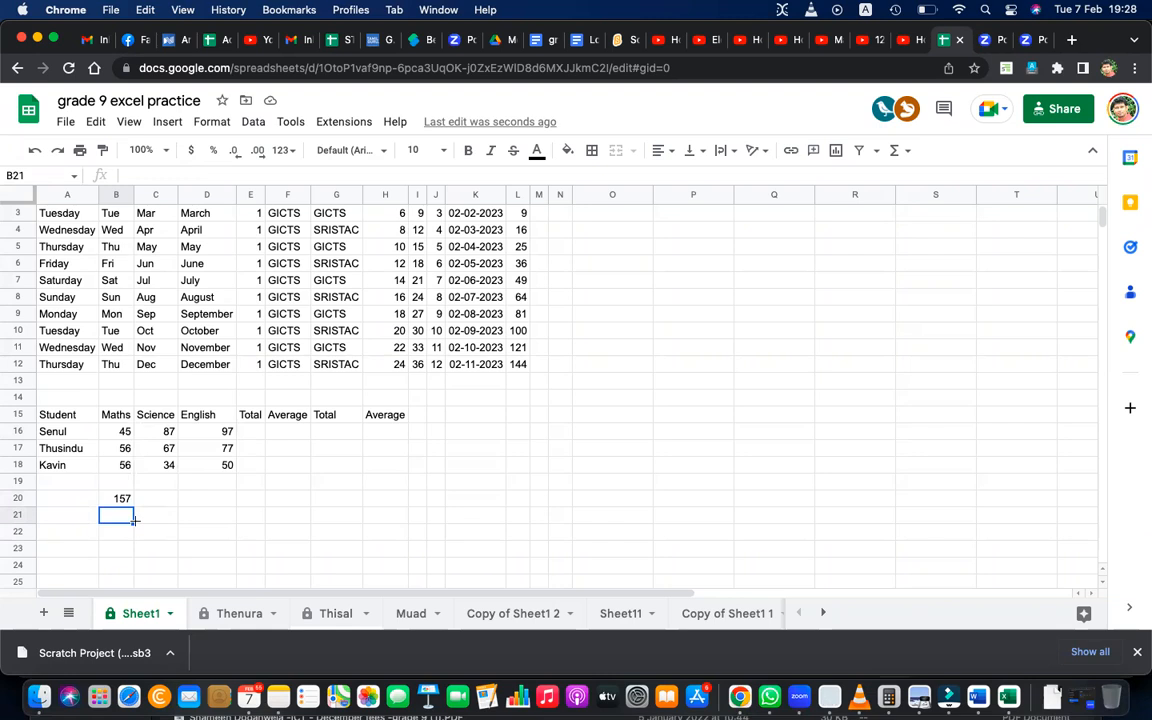
Total the Maths marks in B21 with the function =sum(B16:B18).
{"action": "type", "text": "=sum"}
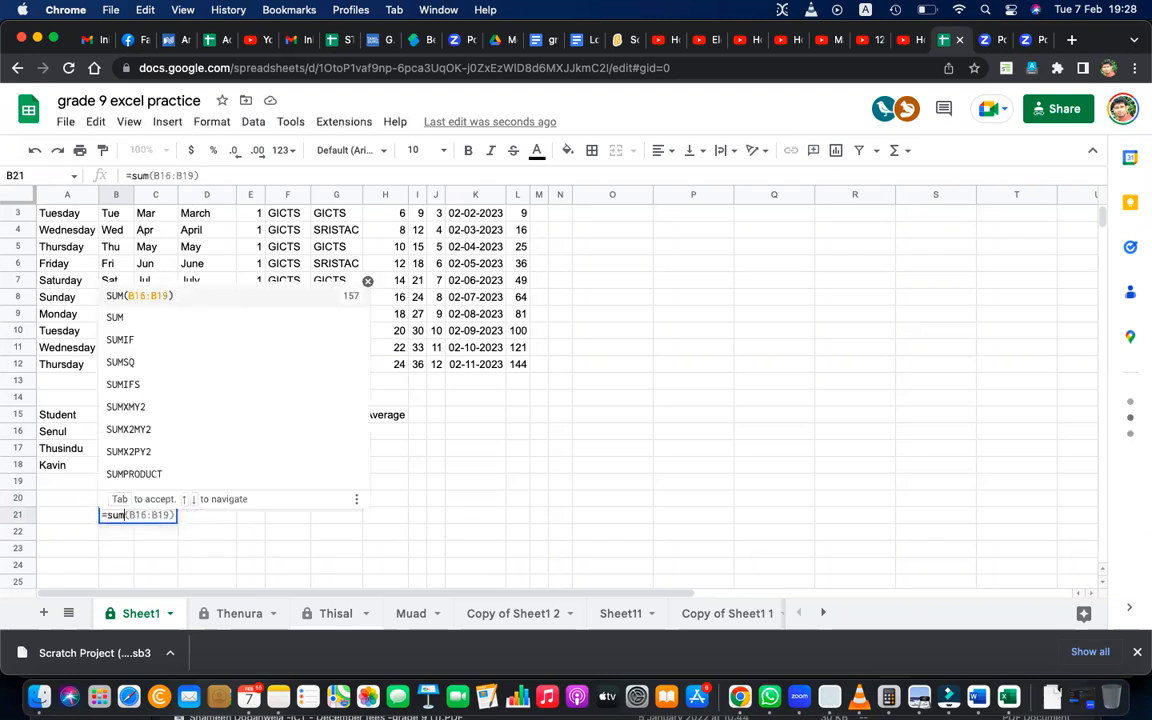
{"action": "type", "text": "("}
{"action": "left_click_drag", "start_coordinate": [120, 432], "coordinate": [126, 474]}
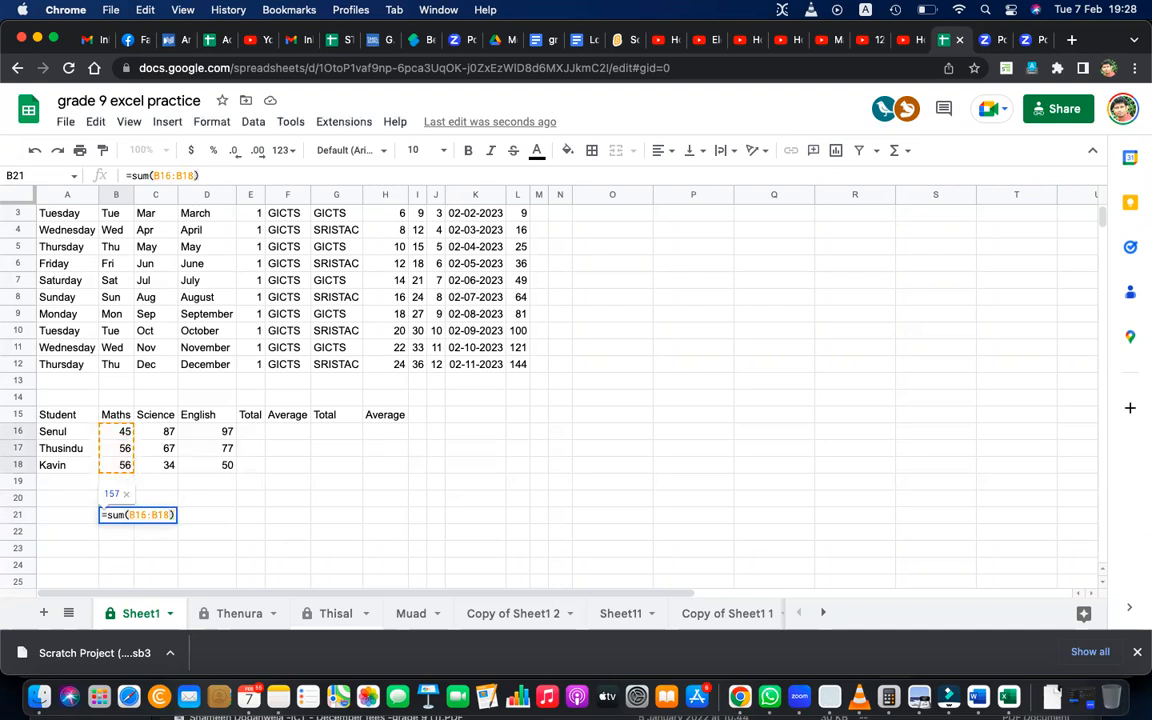
{"action": "key", "text": "Return"}
Compare the addition formula in B20 with the sum function in B21 by opening each cell's contents.
{"action": "double_click", "coordinate": [116, 497]}
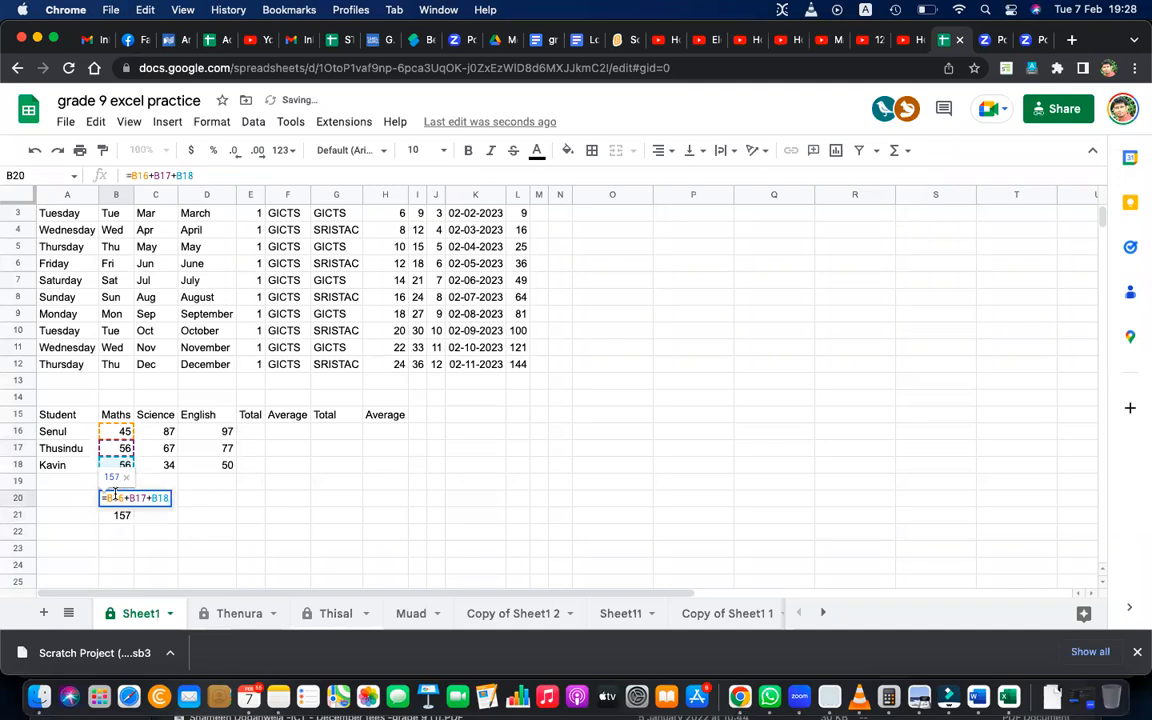
{"action": "left_click", "coordinate": [120, 515]}
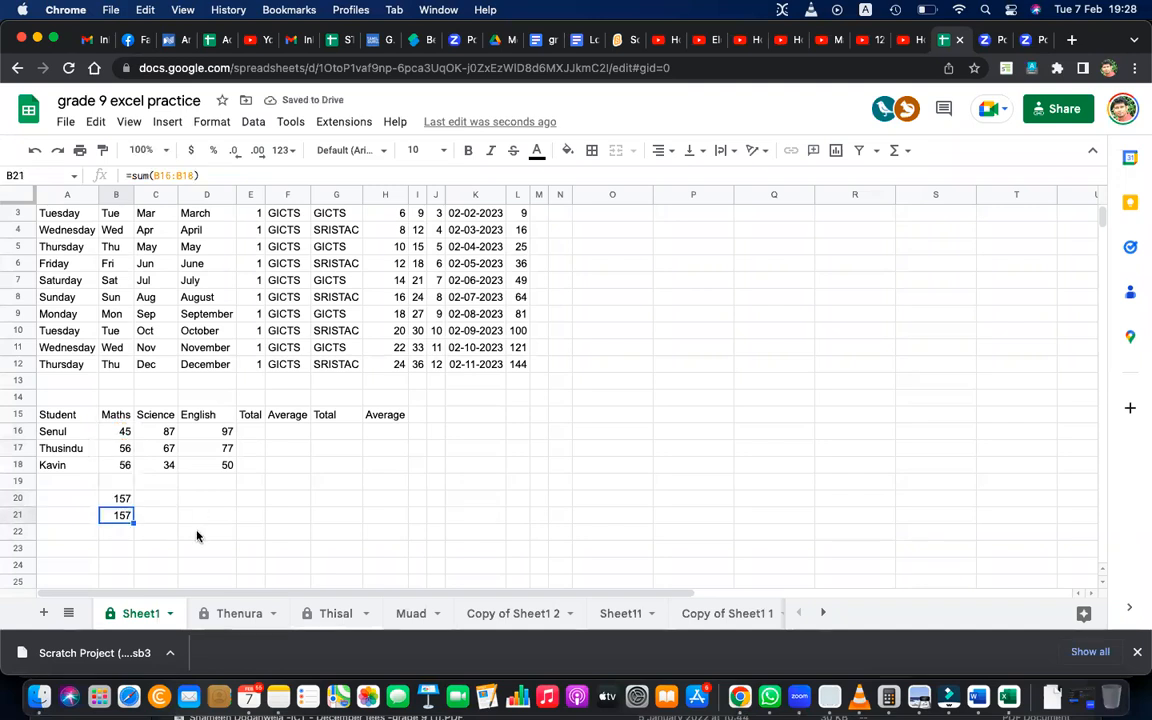
{"action": "double_click", "coordinate": [120, 515]}
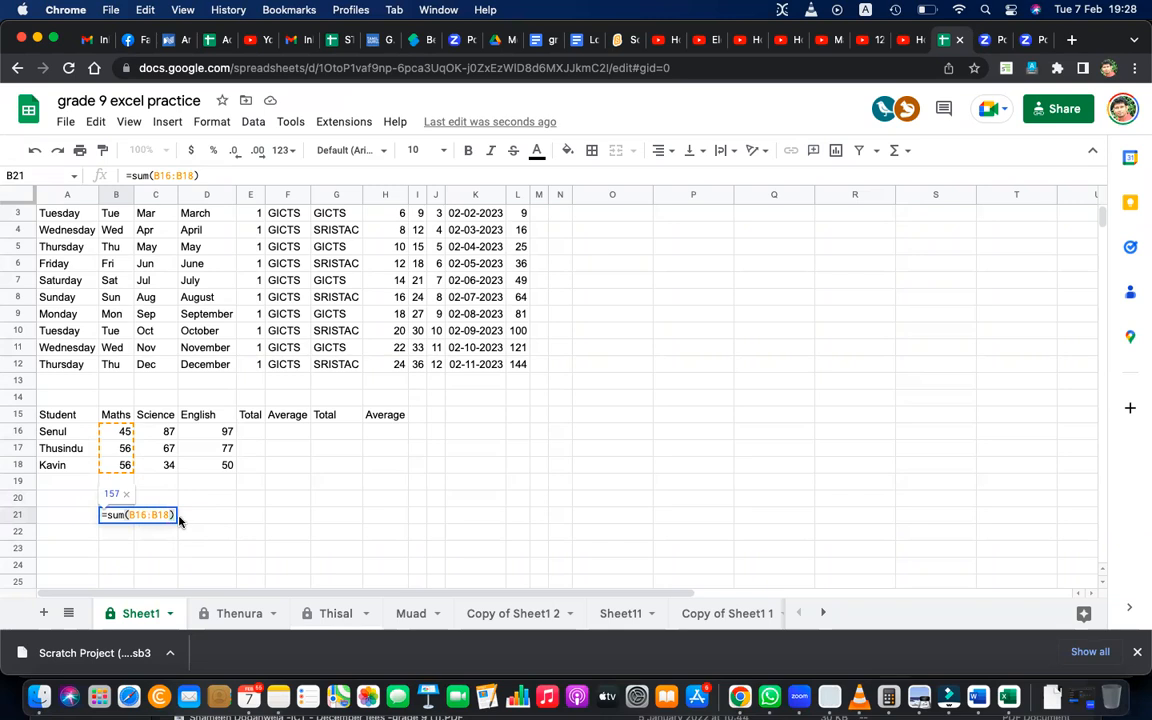
{"action": "key", "text": "Return"}
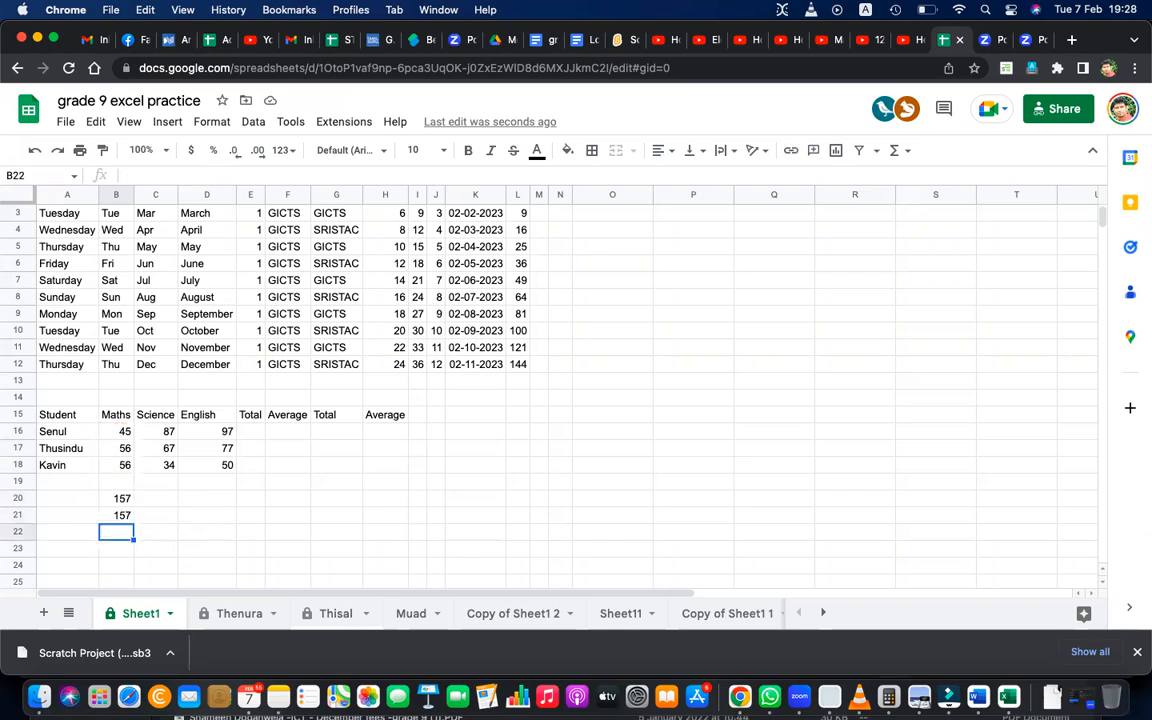
{"action": "double_click", "coordinate": [116, 504]}
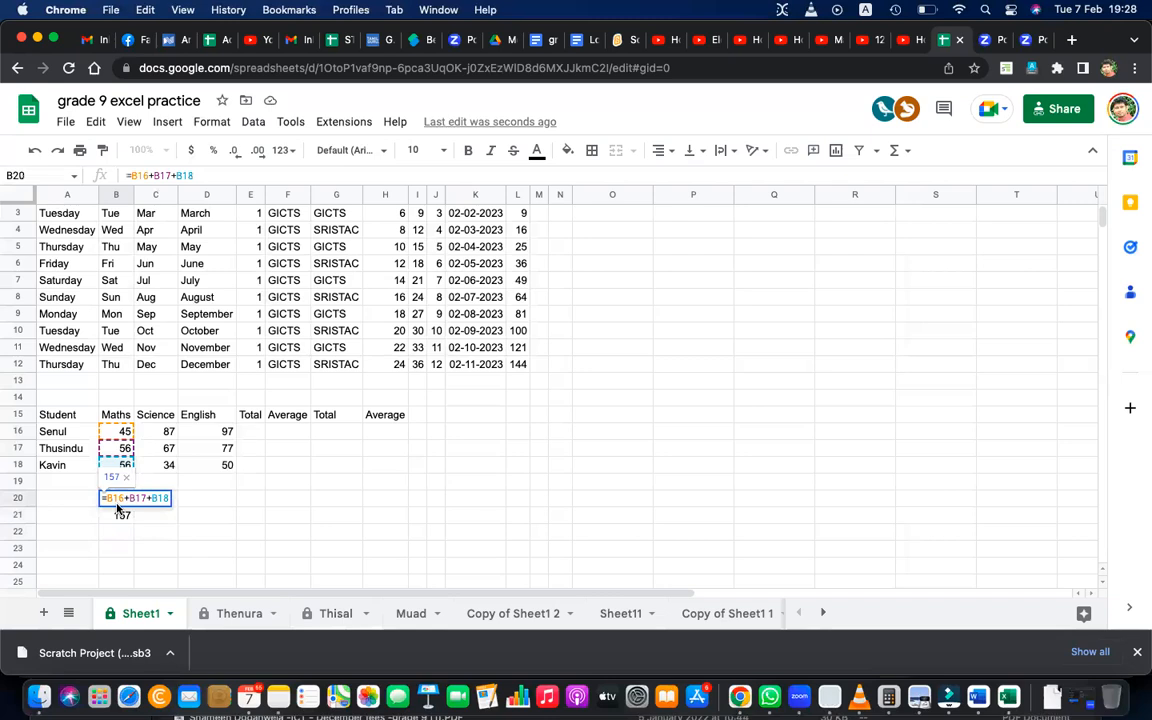
{"action": "left_click", "coordinate": [116, 509]}
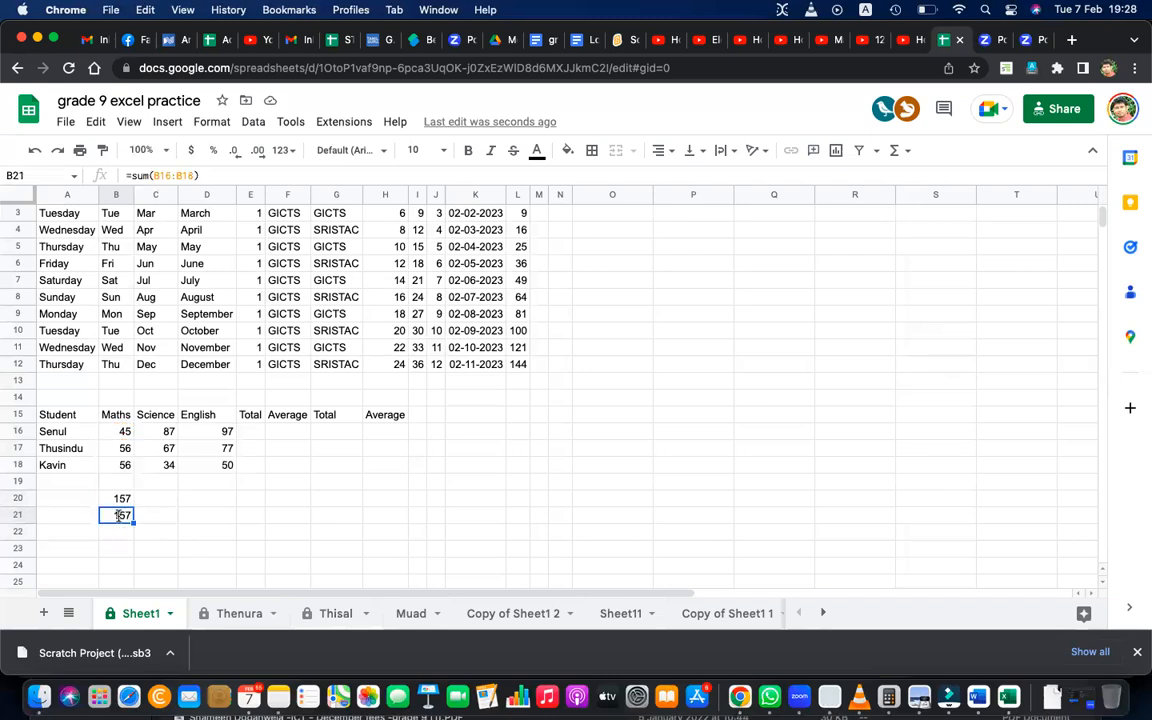
{"action": "double_click", "coordinate": [117, 515]}
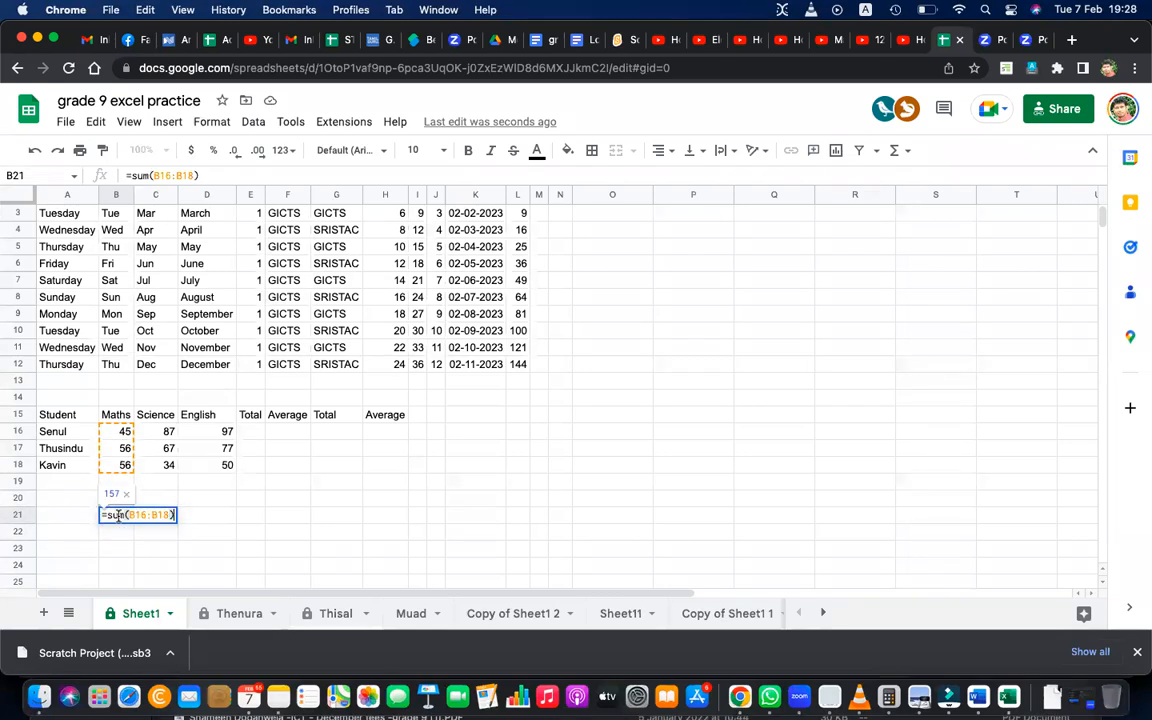
{"action": "left_click", "coordinate": [286, 530]}
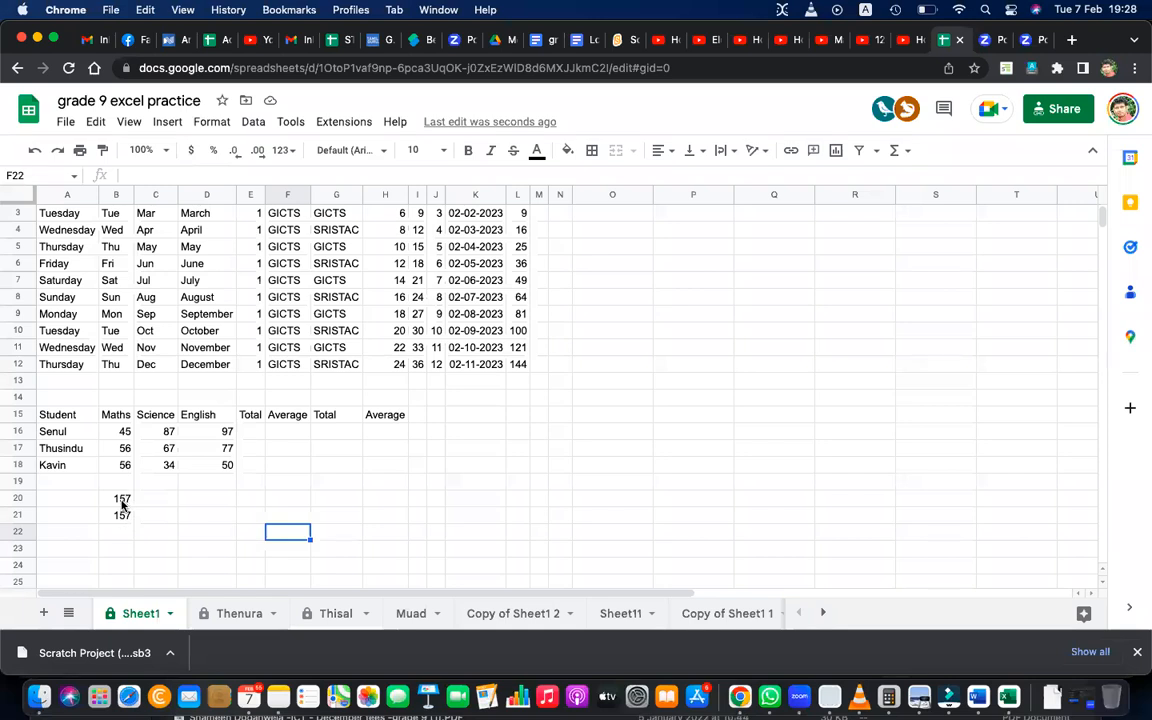
Clear both Maths totals from cells B20:B21.
{"action": "left_click", "coordinate": [118, 499]}
{"action": "left_click", "coordinate": [128, 519], "text": "shift"}
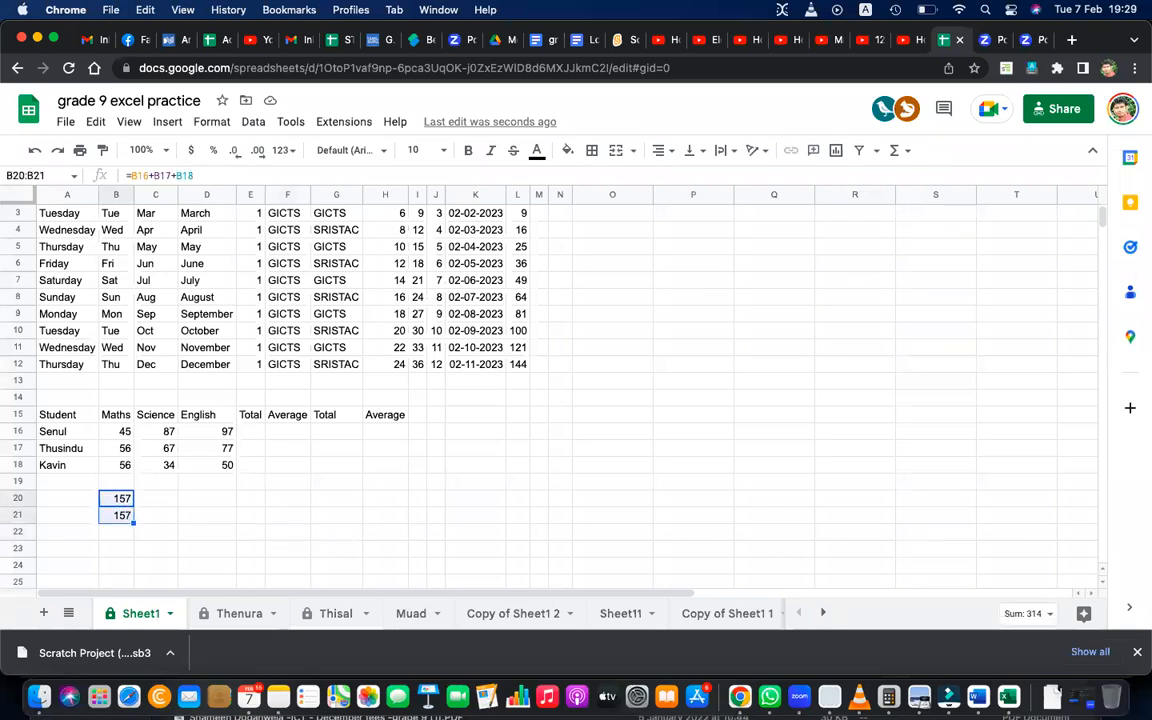
{"action": "key", "text": "Delete"}
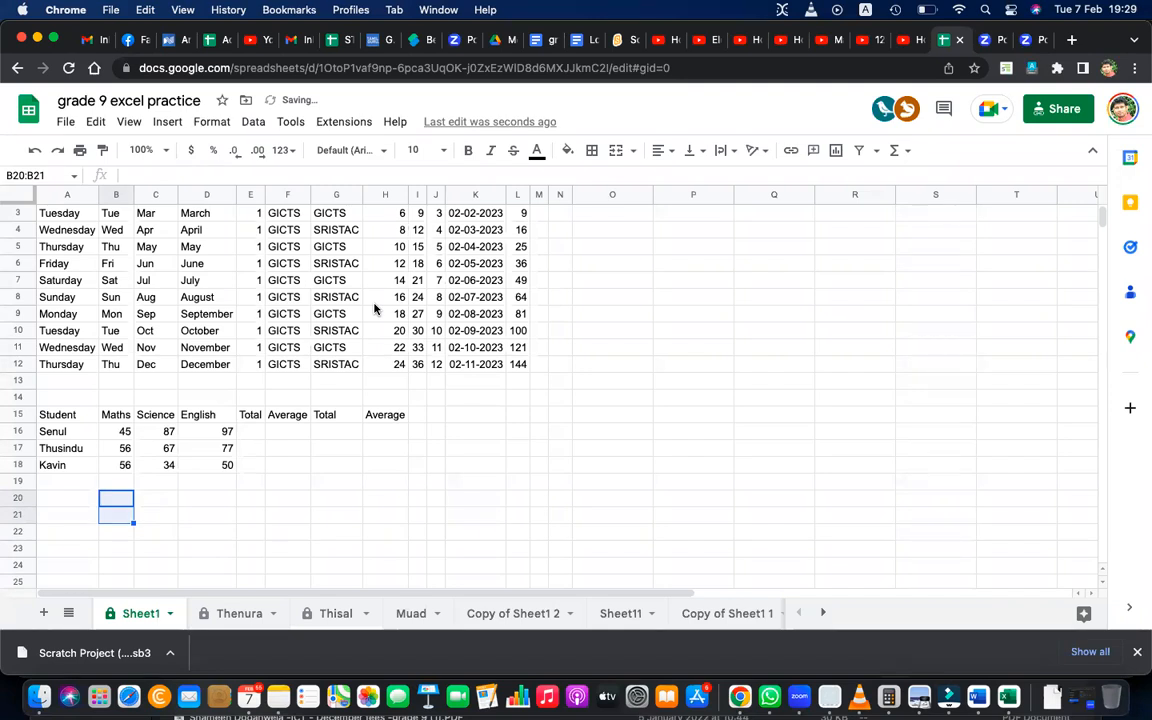
Enter the formula =B16+C17-B18 in cell B20, mixing Maths and Science marks.
{"action": "left_click", "coordinate": [120, 501]}
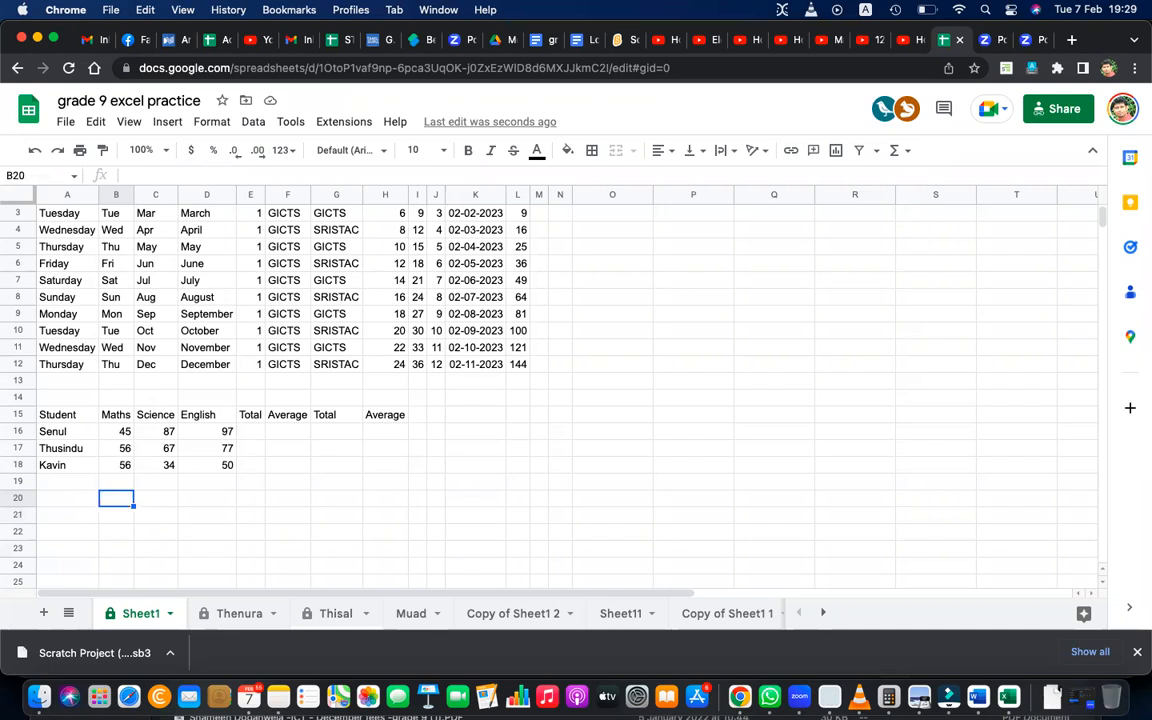
{"action": "type", "text": "="}
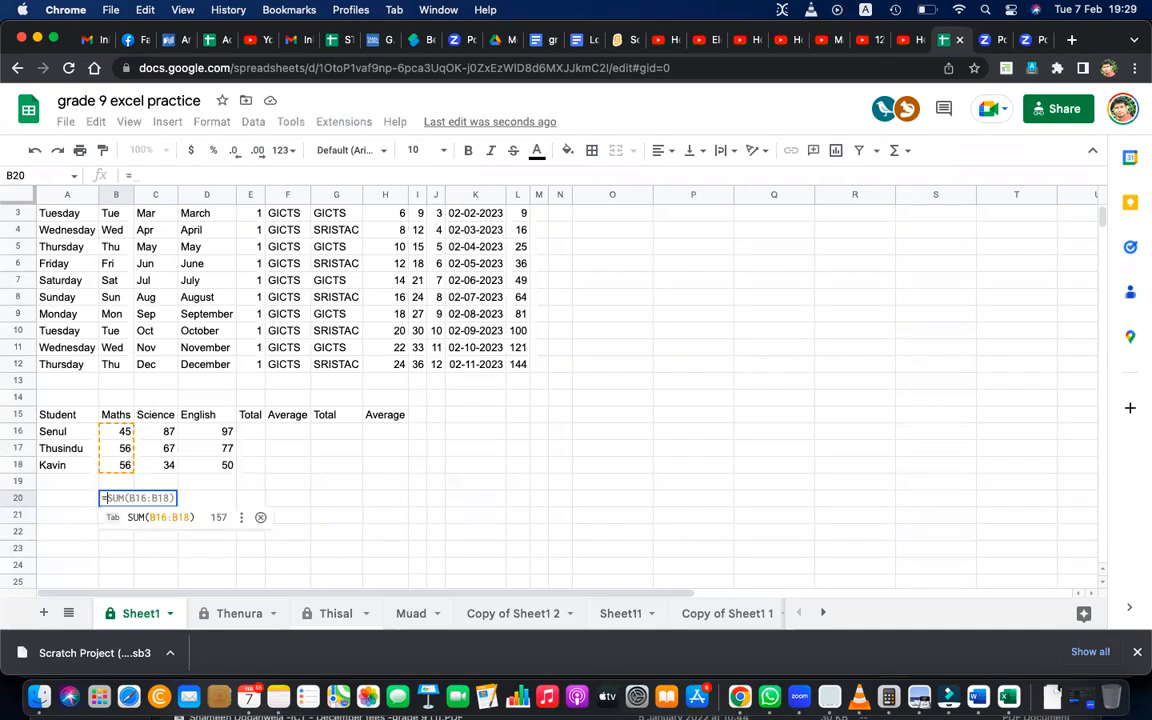
{"action": "left_click", "coordinate": [118, 431]}
{"action": "type", "text": "+"}
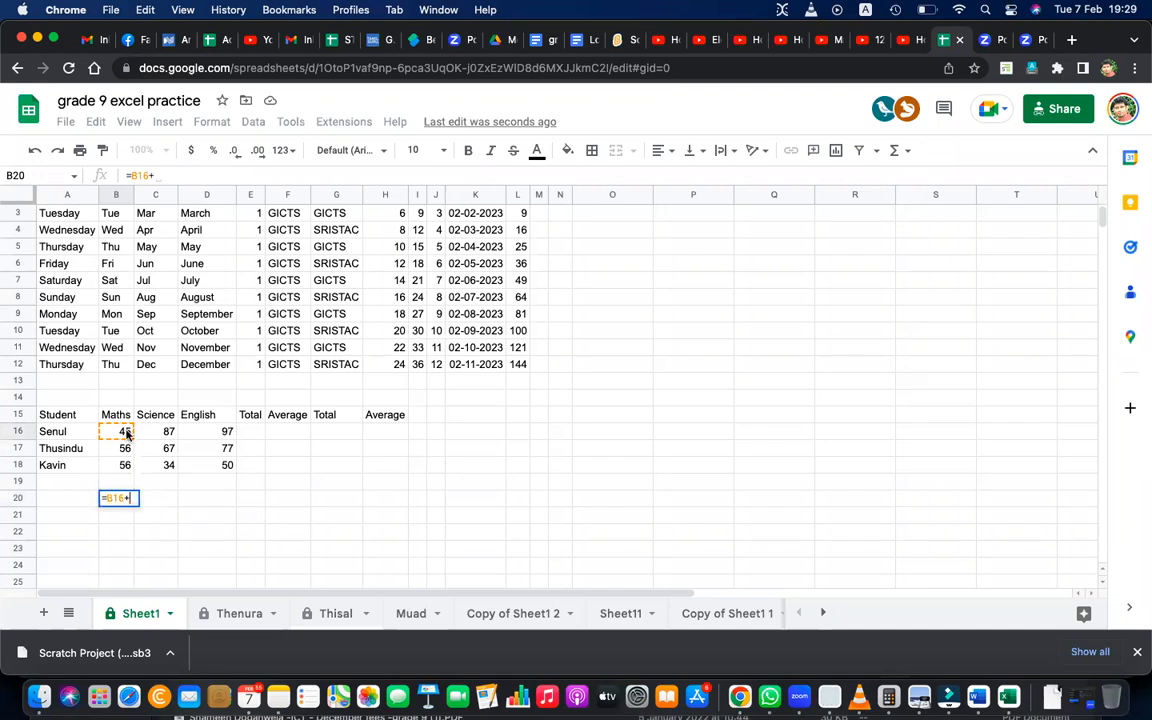
{"action": "left_click", "coordinate": [160, 452]}
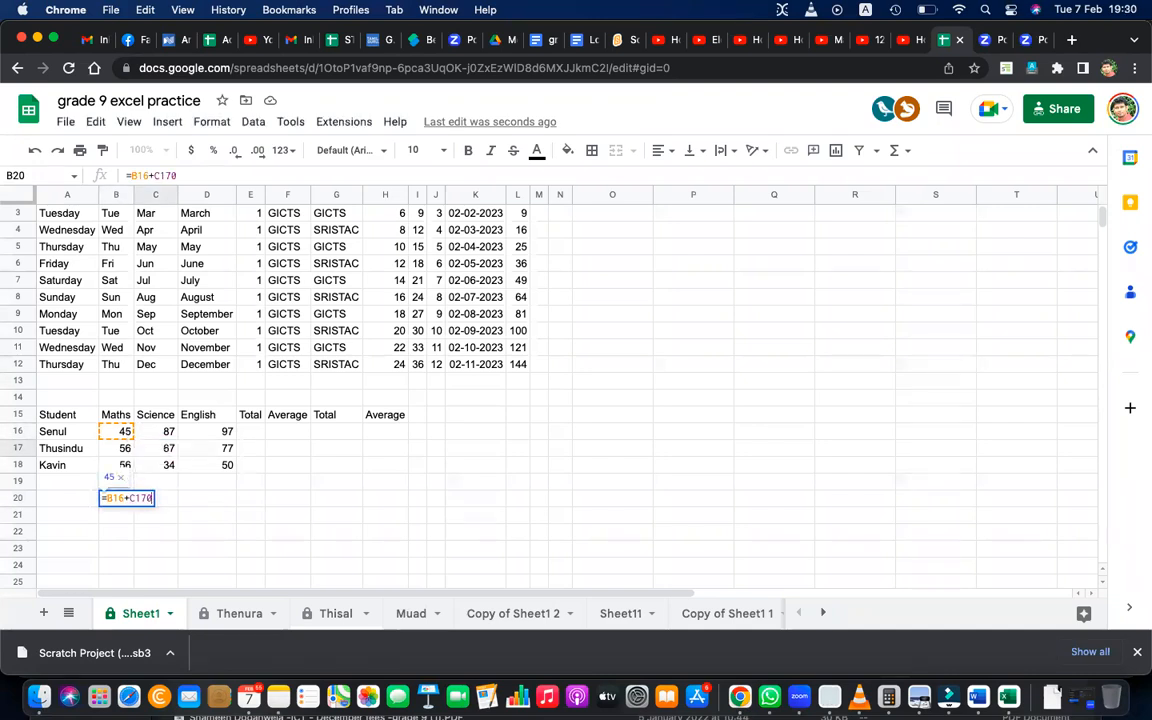
{"action": "type", "text": "-"}
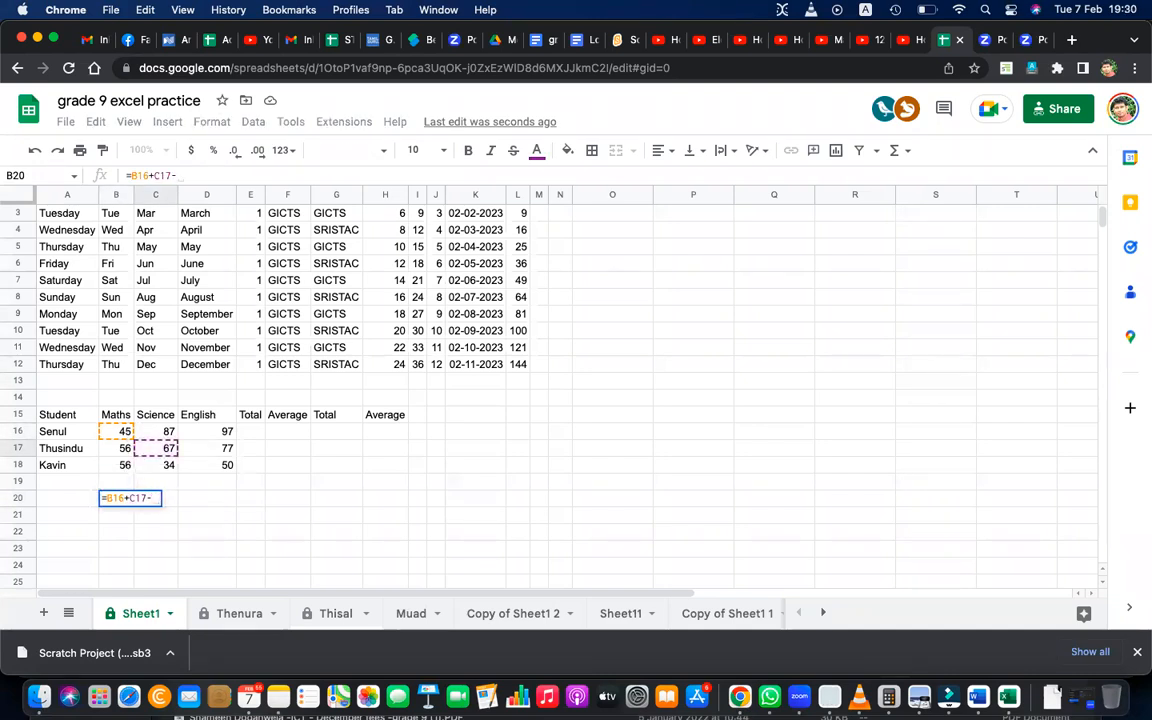
{"action": "left_click", "coordinate": [121, 463]}
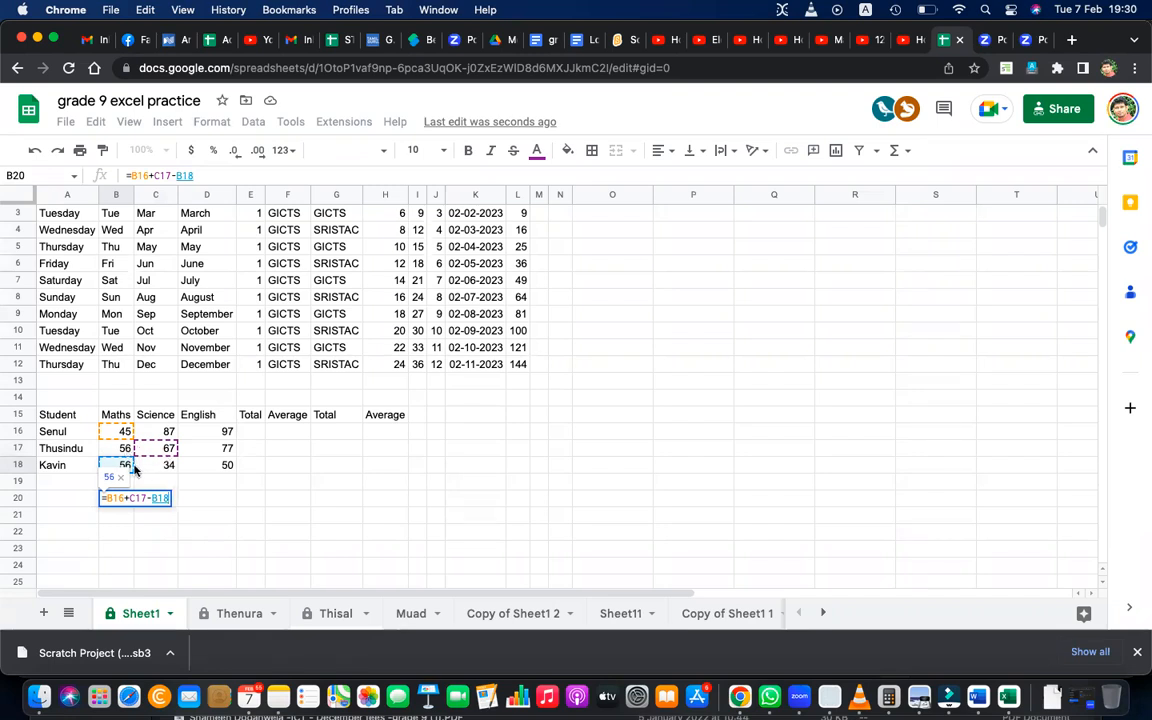
{"action": "key", "text": "Return"}
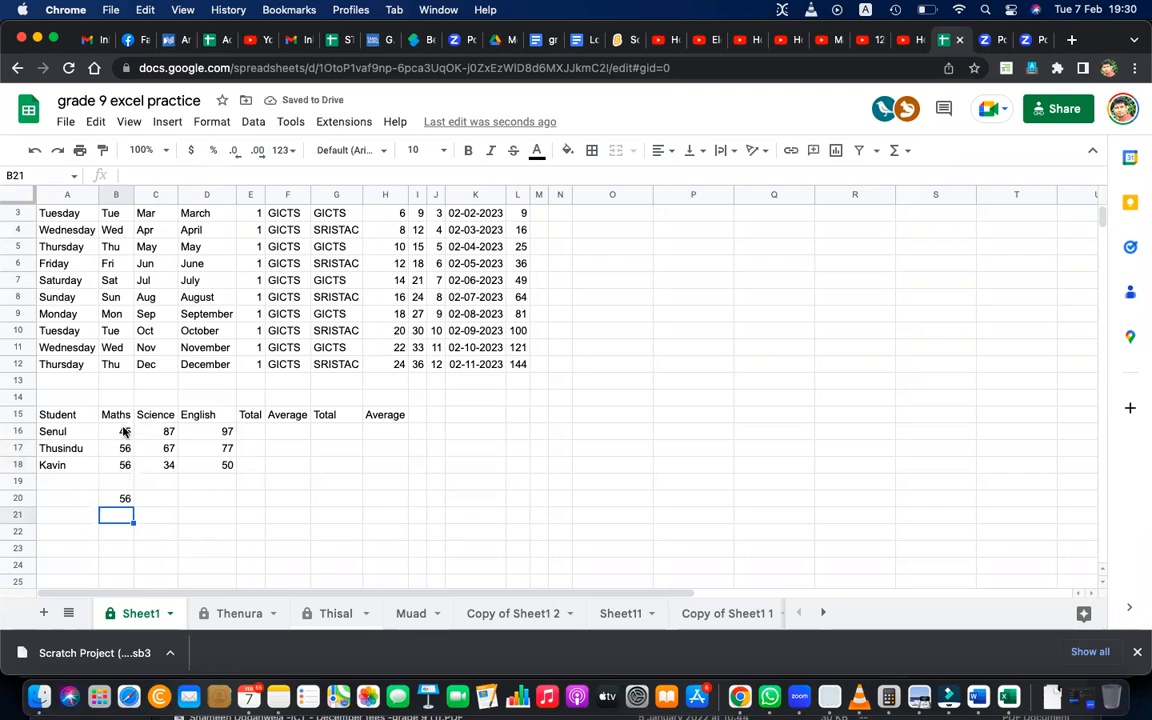
Check the marks in C17 and B18 against the formula in B20.
{"action": "double_click", "coordinate": [166, 449]}
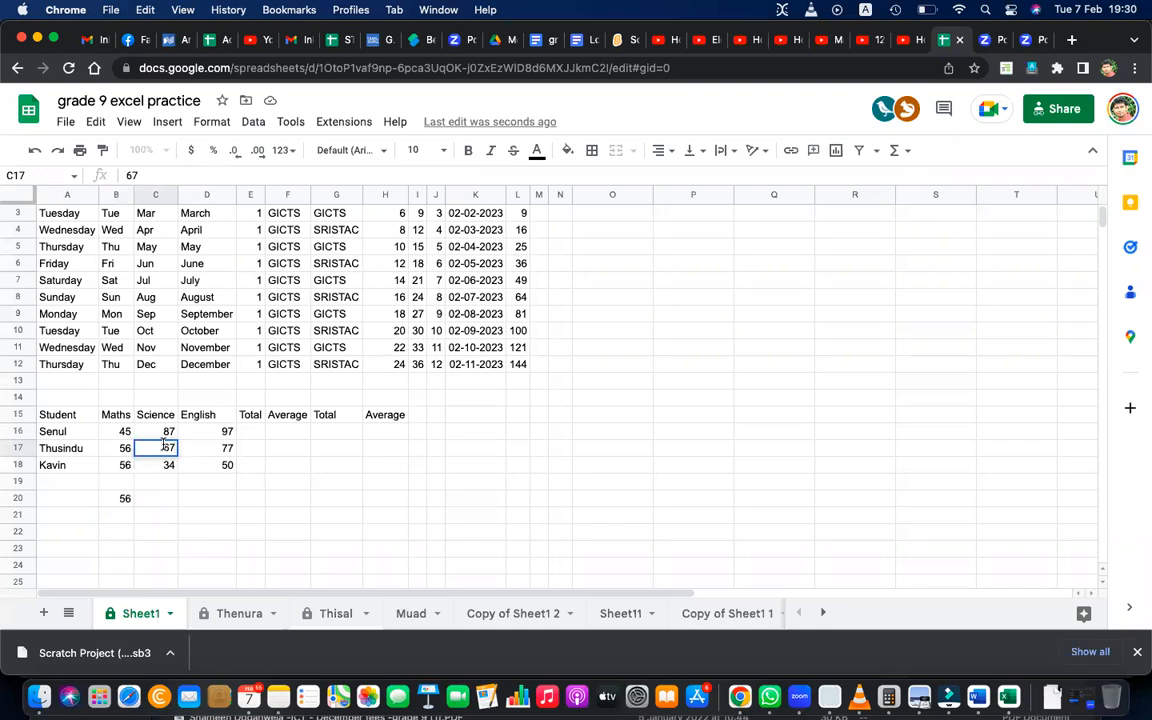
{"action": "left_click", "coordinate": [117, 467]}
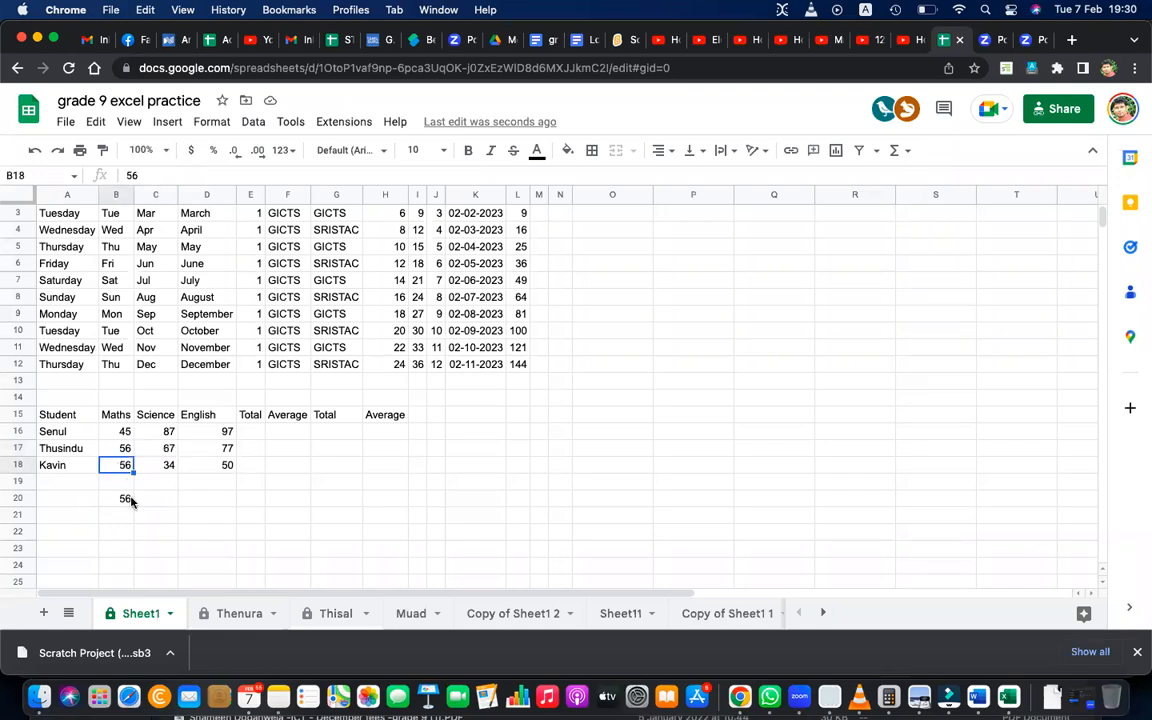
{"action": "double_click", "coordinate": [130, 498]}
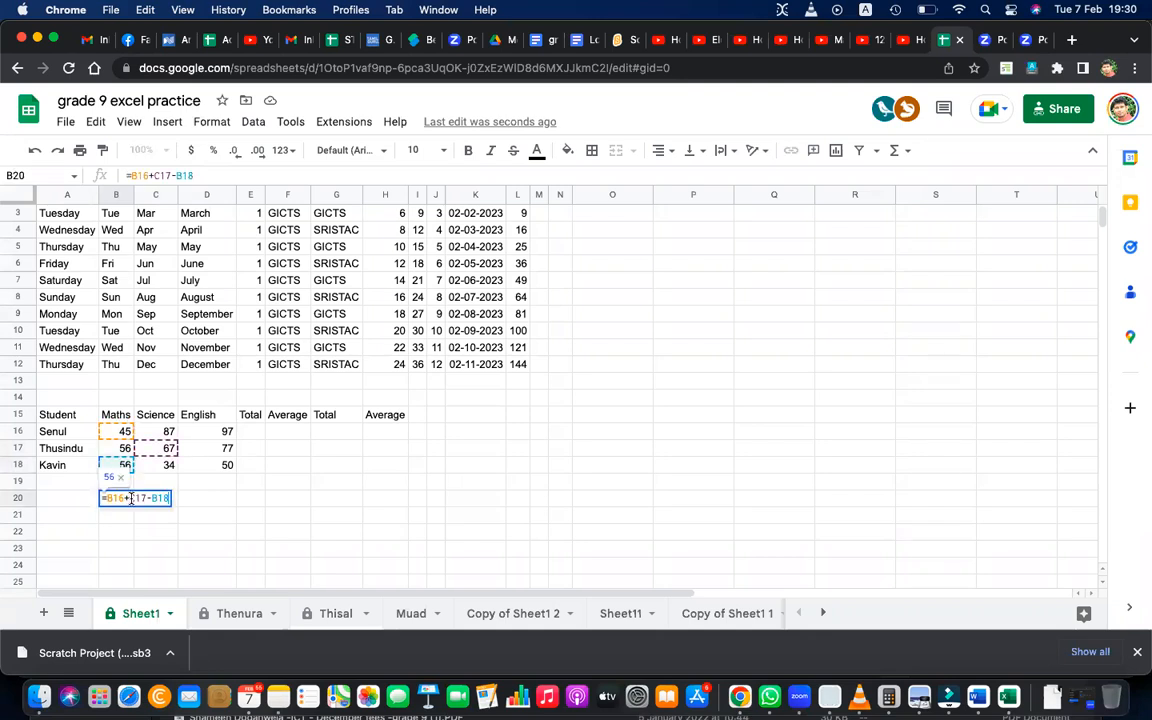
{"action": "key", "text": "Return"}
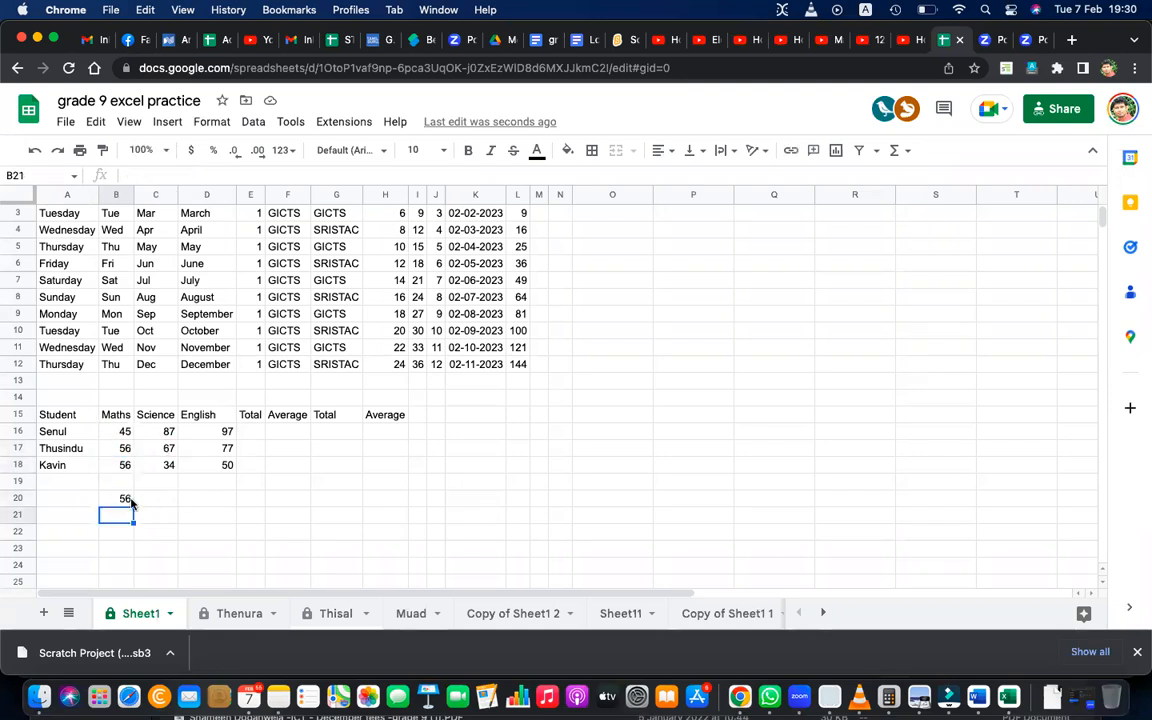
Fill cells C20 to F20 with question mark placeholders.
{"action": "left_click", "coordinate": [165, 505]}
{"action": "type", "text": "?"}
{"action": "key", "text": "Tab"}
{"action": "type", "text": "?"}
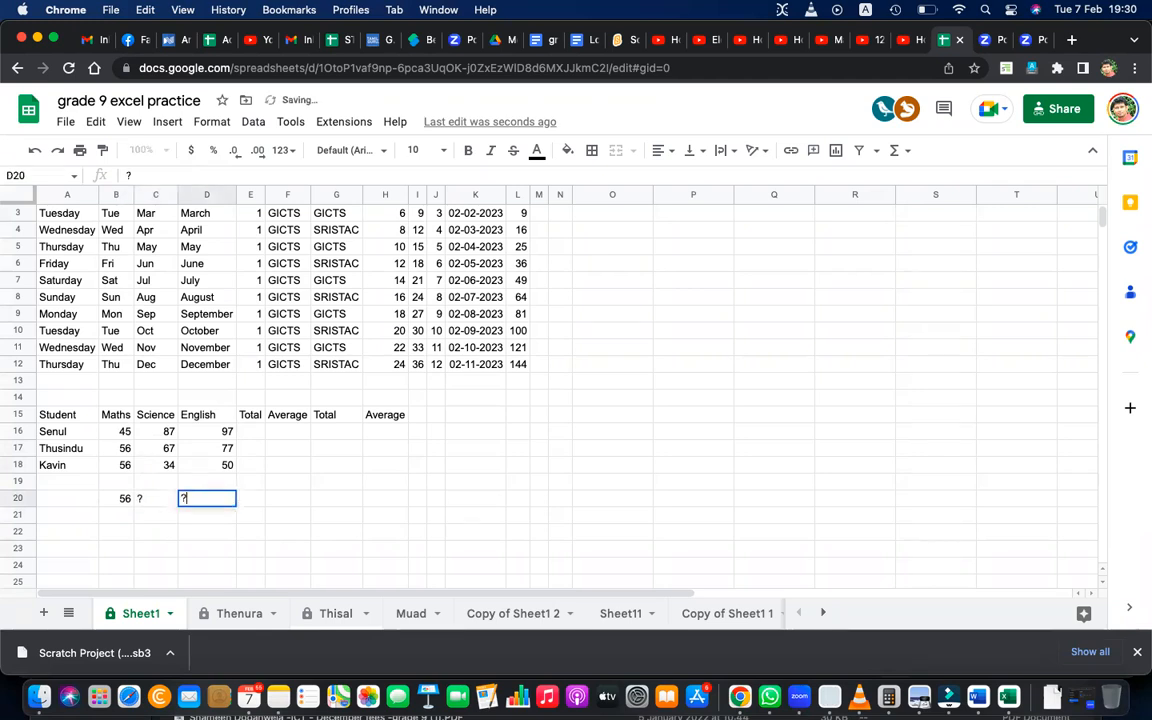
{"action": "key", "text": "Tab"}
{"action": "type", "text": "?"}
{"action": "key", "text": "Tab"}
{"action": "type", "text": "?"}
{"action": "key", "text": "Return"}
Number the placeholders 1 to 4 in cells C21 to F21.
{"action": "key", "text": "Left"}
{"action": "key", "text": "Left"}
{"action": "key", "text": "Left"}
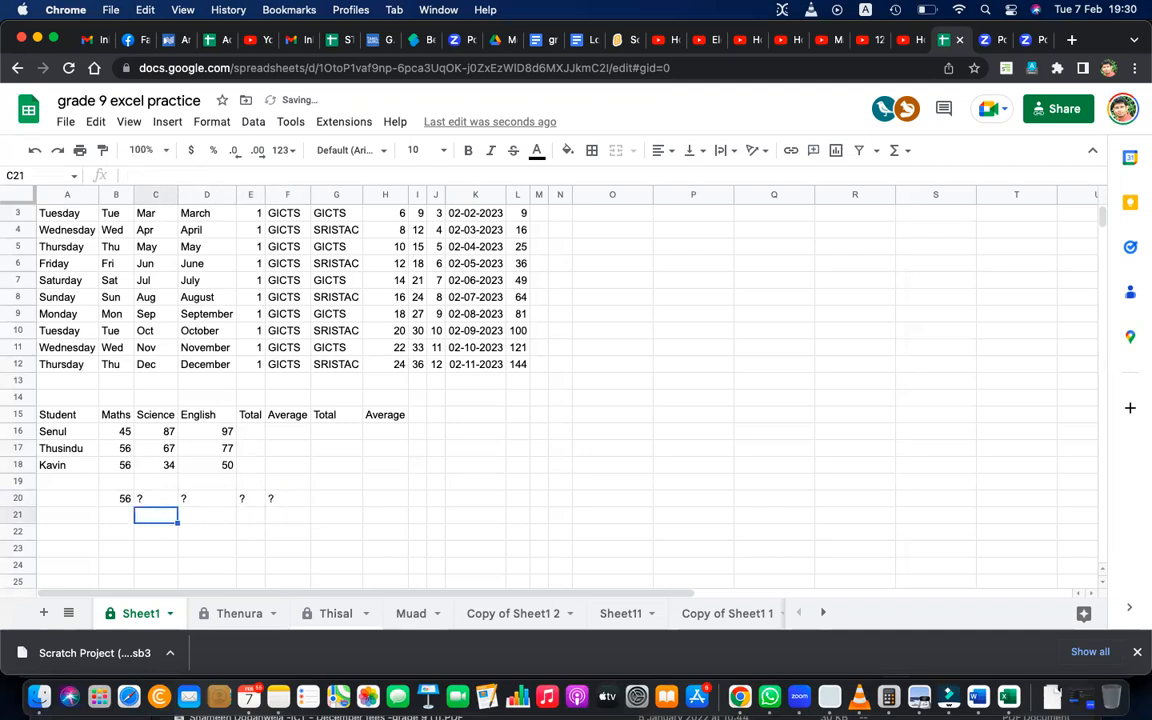
{"action": "type", "text": "1"}
{"action": "key", "text": "Tab"}
{"action": "type", "text": "2"}
{"action": "key", "text": "Tab"}
{"action": "type", "text": "3"}
{"action": "key", "text": "Tab"}
{"action": "type", "text": "4"}
{"action": "key", "text": "Up"}
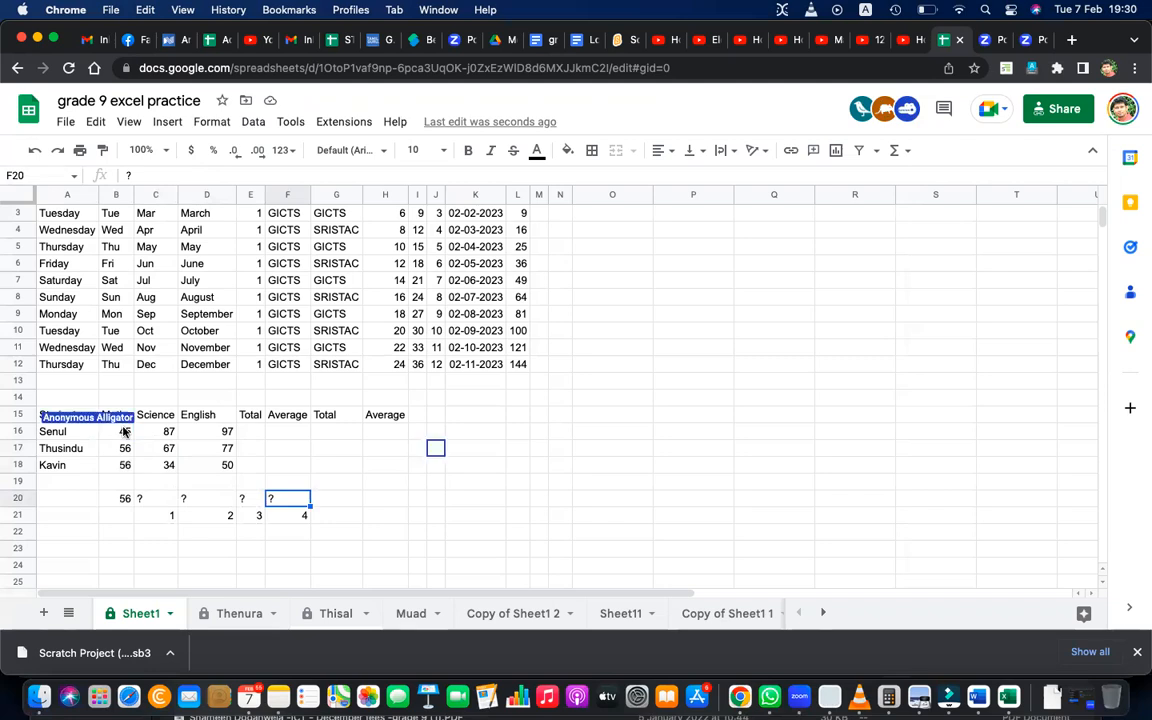
Go over the Maths marks in B16 and B17, the formula in B20 and each placeholder in C20 to F20.
{"action": "left_click", "coordinate": [124, 430]}
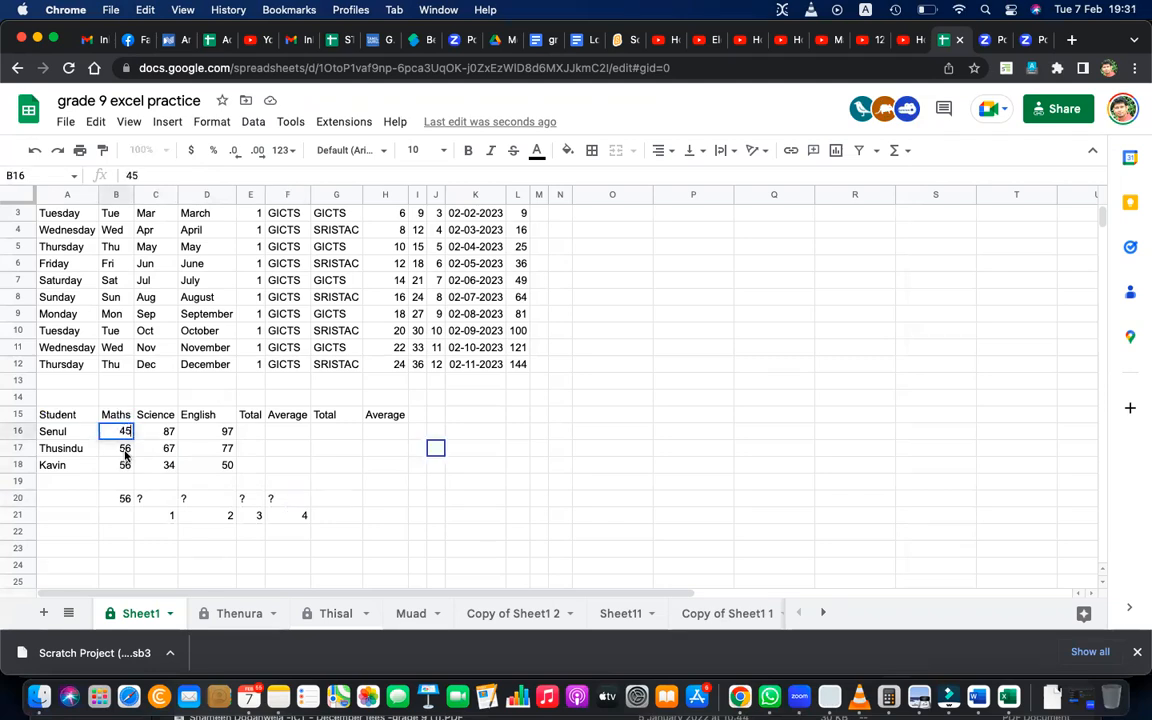
{"action": "left_click", "coordinate": [125, 450]}
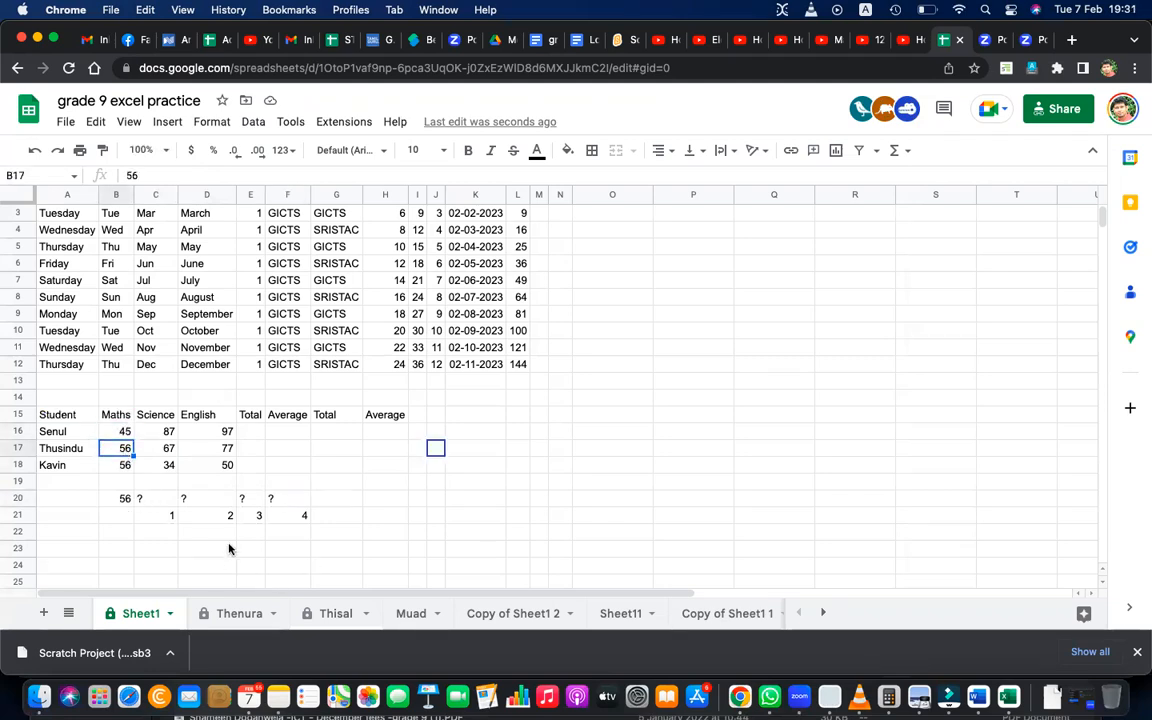
{"action": "left_click", "coordinate": [128, 505]}
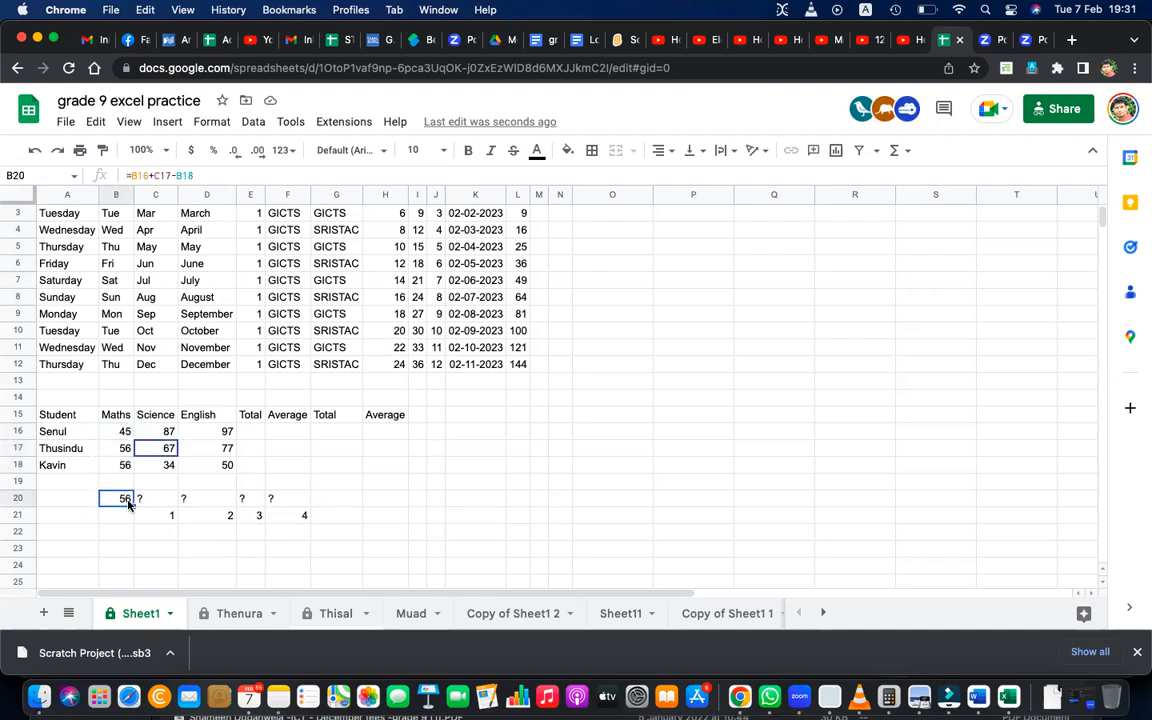
{"action": "left_click", "coordinate": [156, 499]}
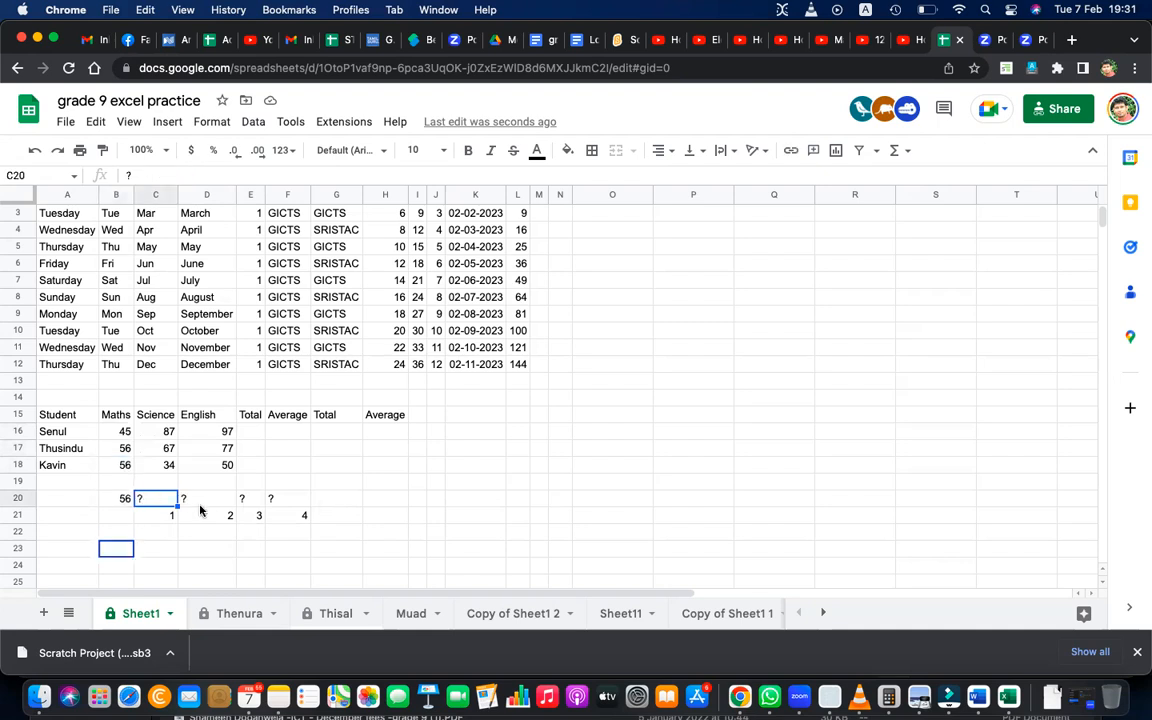
{"action": "left_click", "coordinate": [207, 499]}
{"action": "left_click", "coordinate": [245, 499]}
{"action": "left_click", "coordinate": [284, 501]}
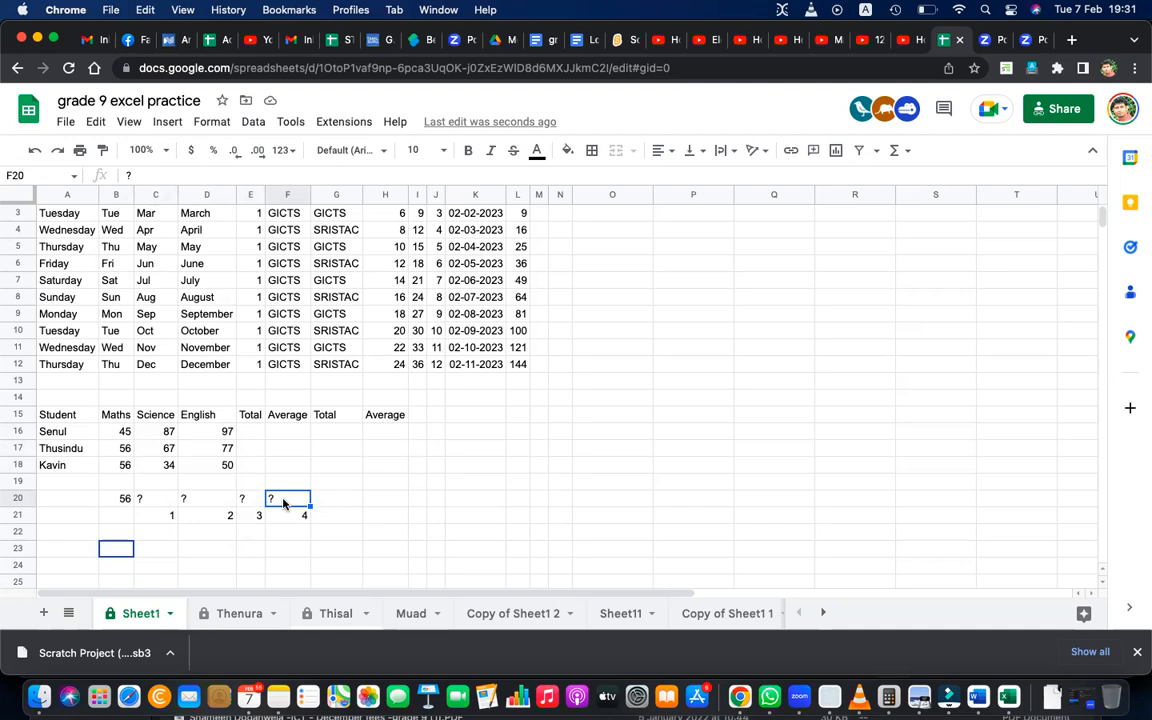
{"action": "left_click", "coordinate": [128, 500]}
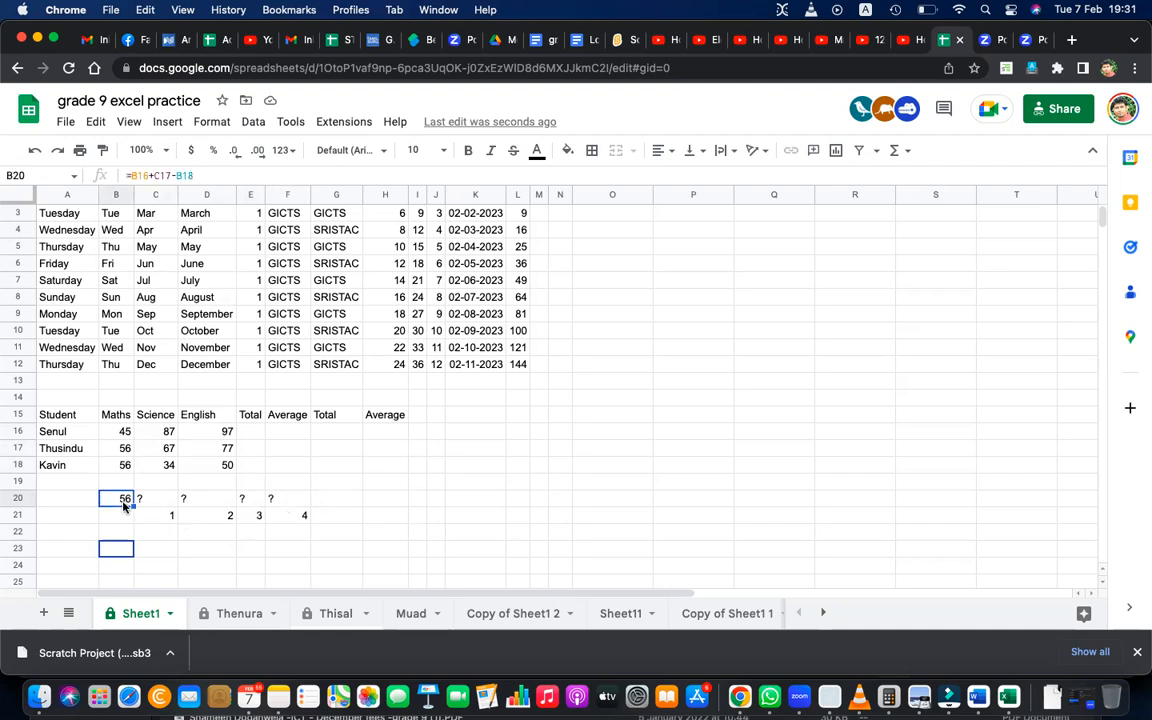
{"action": "left_click", "coordinate": [165, 503]}
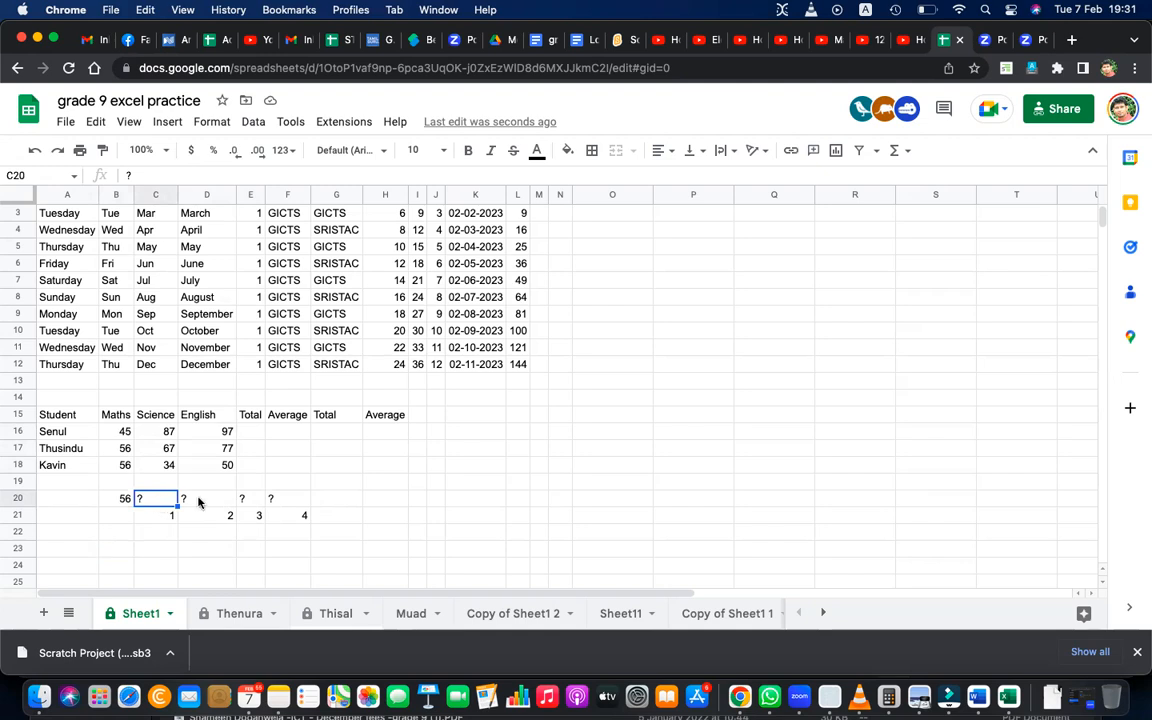
{"action": "left_click", "coordinate": [208, 501]}
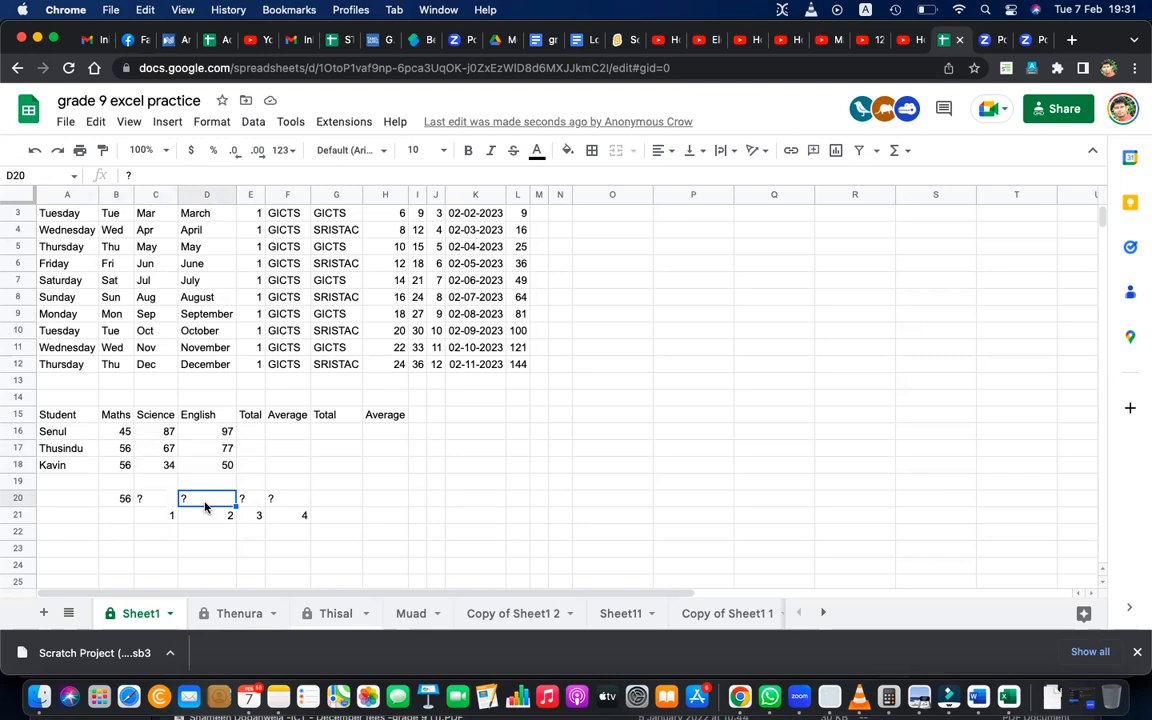
{"action": "left_click", "coordinate": [252, 503]}
{"action": "left_click", "coordinate": [293, 505]}
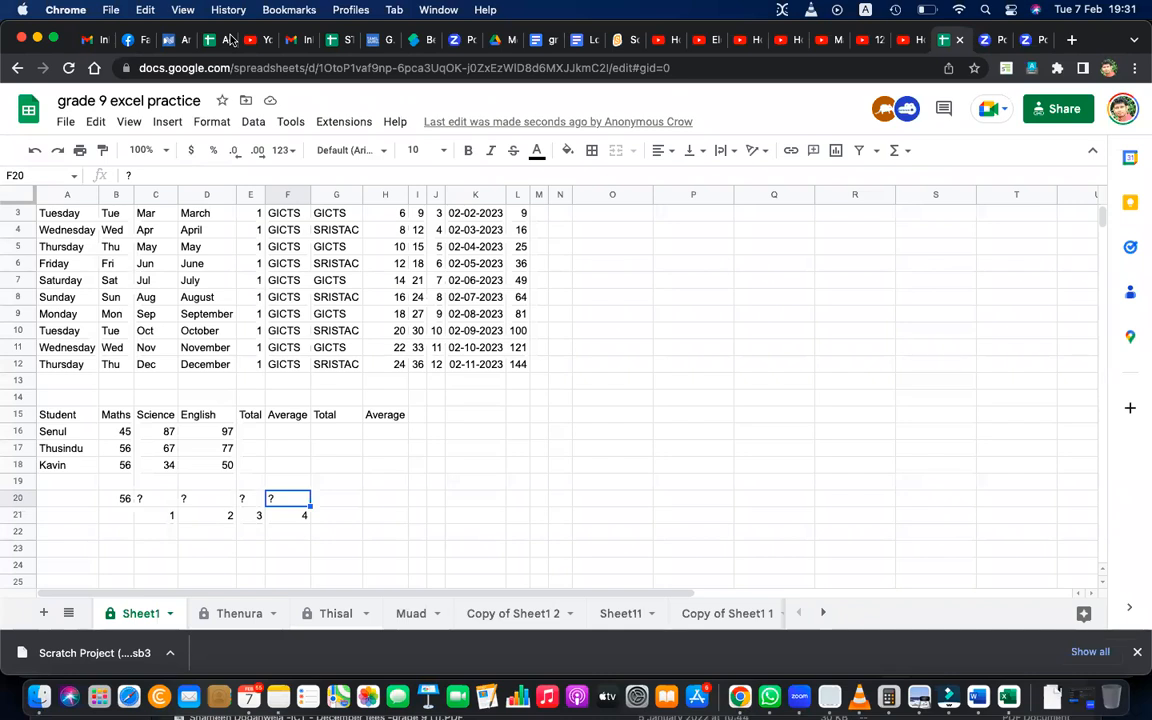
{"action": "key", "text": "XF86AudioMute"}
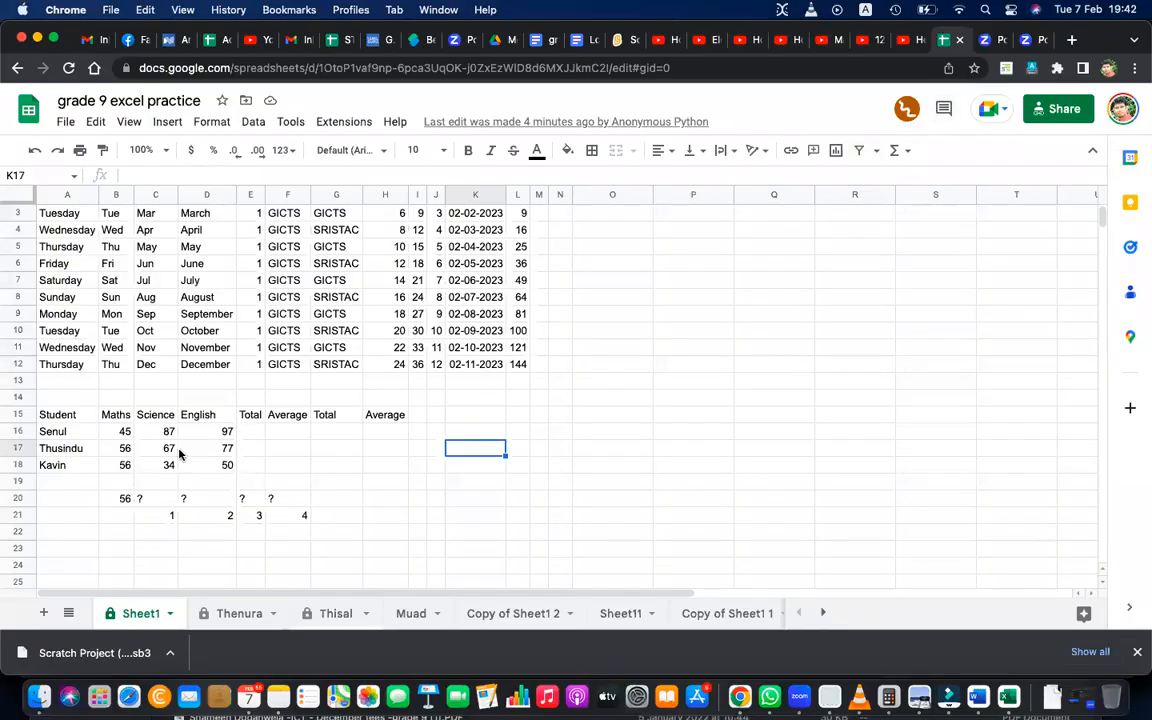
Examine the formula in B20 and open the placeholder in C20.
{"action": "double_click", "coordinate": [121, 500]}
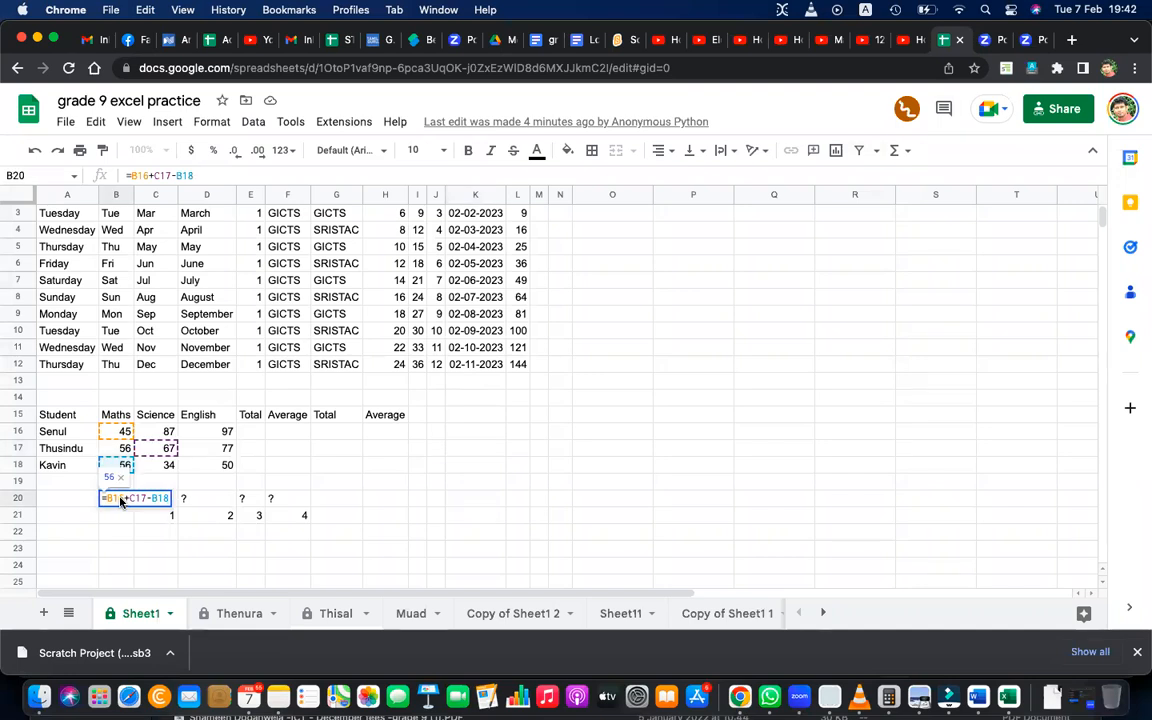
{"action": "left_click", "coordinate": [259, 500]}
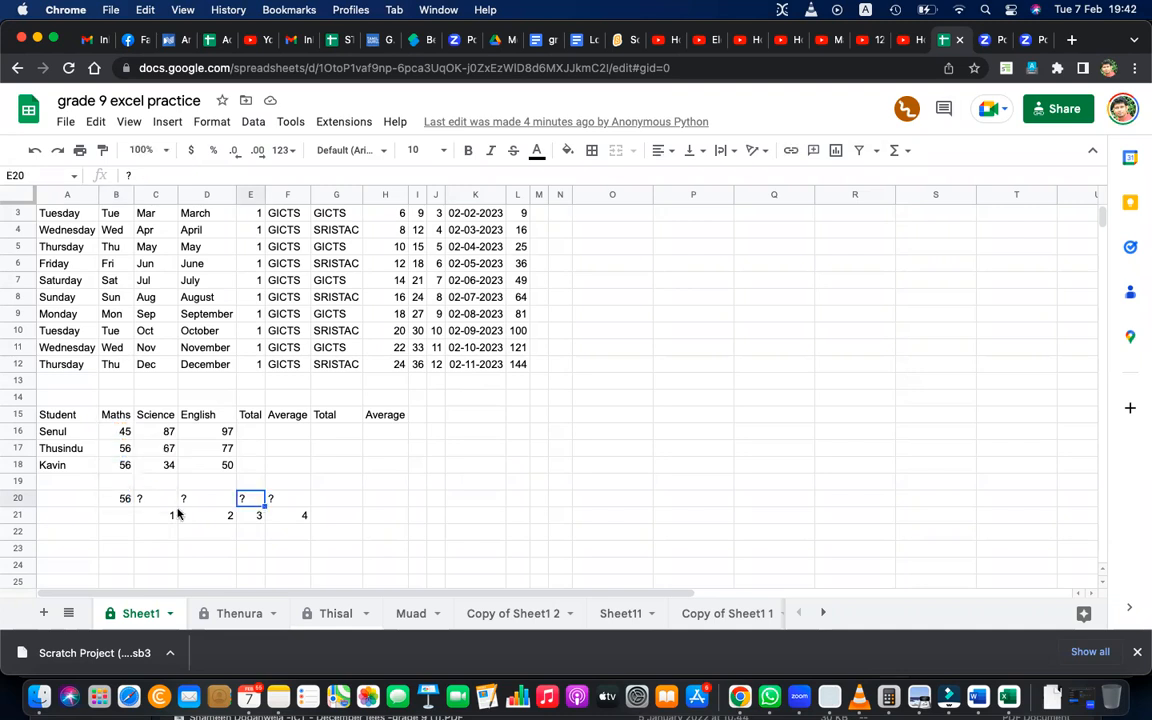
{"action": "left_click", "coordinate": [148, 497]}
{"action": "double_click", "coordinate": [148, 497]}
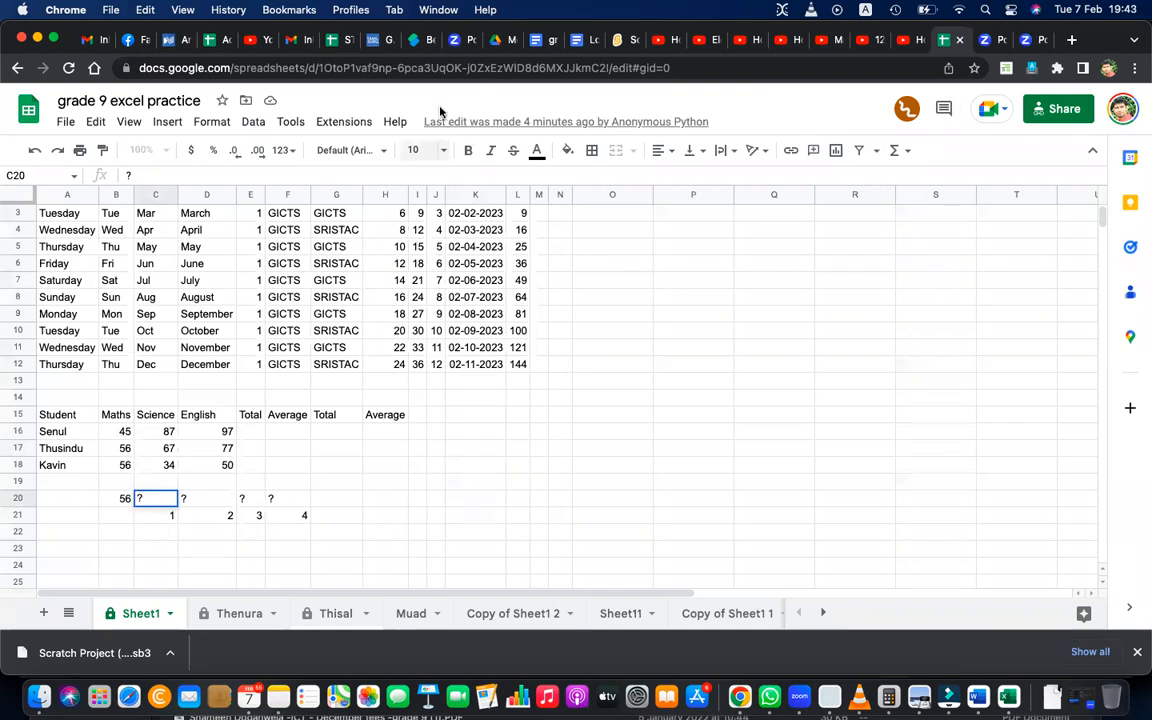
Copy the formula from B20 into C20, replacing the question mark.
{"action": "left_click", "coordinate": [122, 500]}
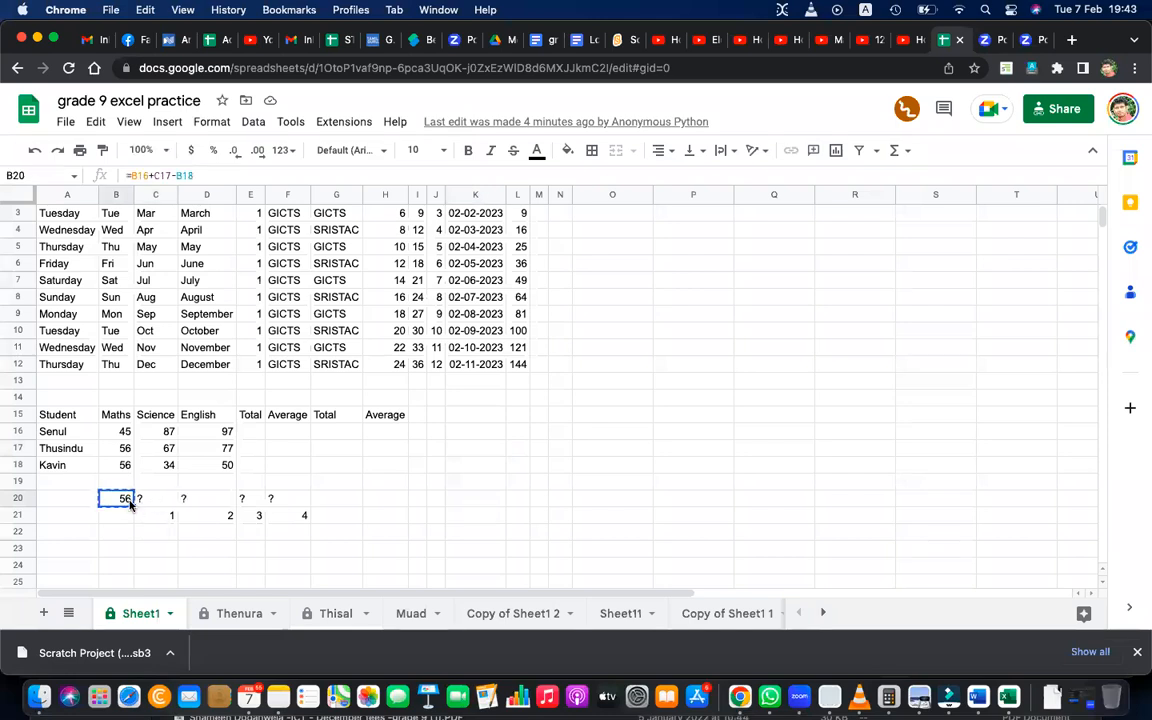
{"action": "key", "text": "cmd+c"}
{"action": "left_click", "coordinate": [158, 500]}
{"action": "key", "text": "cmd+v"}
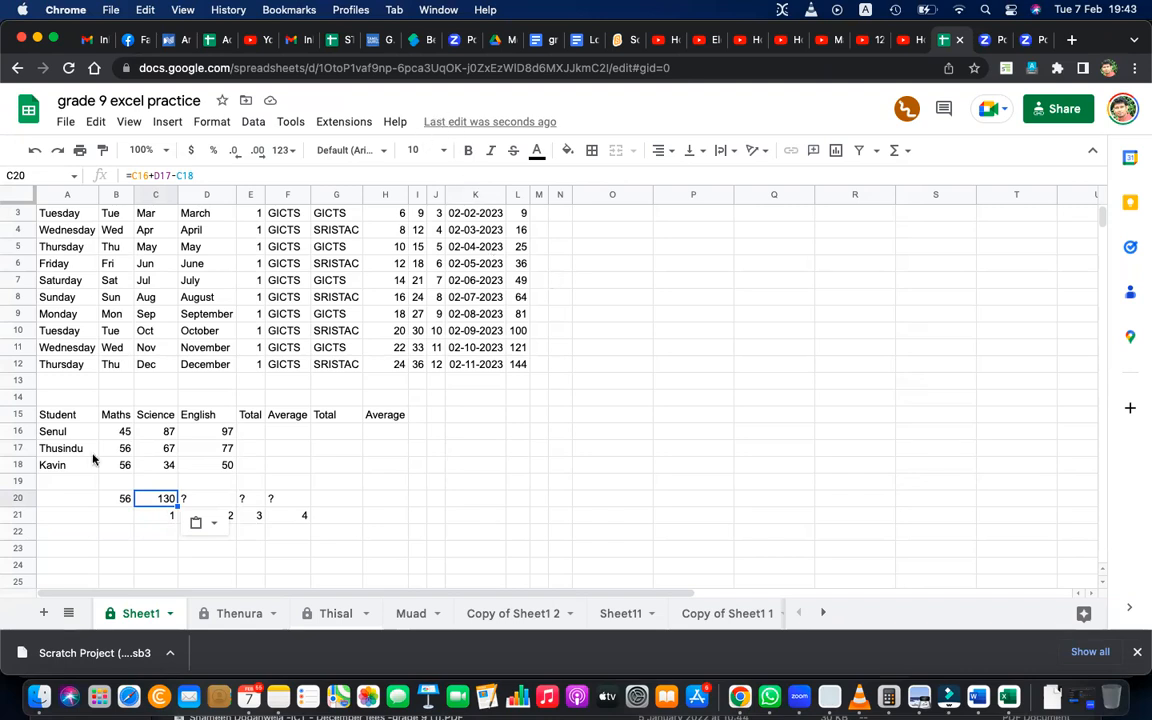
Examine the formula in B20, circle its referenced cells B16, C17 and B18 with freehand annotations, and clear the marks.
{"action": "double_click", "coordinate": [115, 497]}
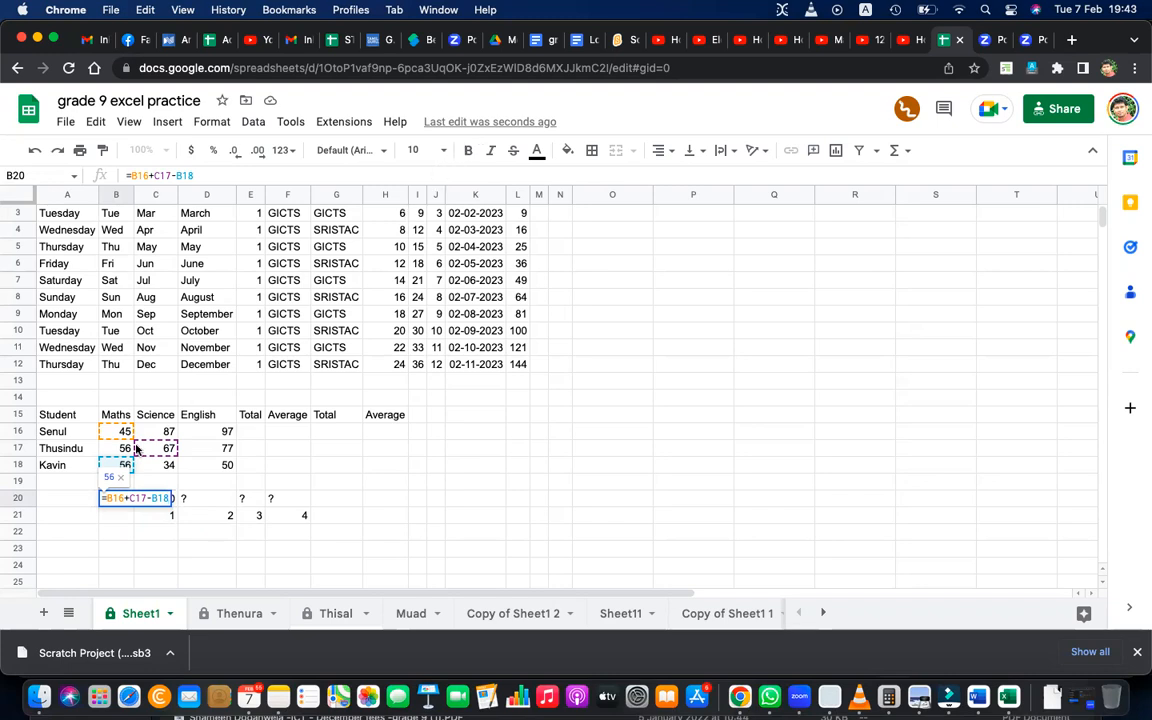
{"action": "mouse_move", "coordinate": [126, 441]}
{"action": "left_mouse_down"}
{"action": "mouse_move", "coordinate": [117, 439]}
{"action": "mouse_move", "coordinate": [132, 423]}
{"action": "mouse_move", "coordinate": [125, 440]}
{"action": "mouse_move", "coordinate": [176, 439]}
{"action": "mouse_move", "coordinate": [178, 456]}
{"action": "mouse_move", "coordinate": [158, 444]}
{"action": "mouse_move", "coordinate": [126, 472]}
{"action": "mouse_move", "coordinate": [104, 463]}
{"action": "mouse_move", "coordinate": [134, 462]}
{"action": "left_mouse_up"}
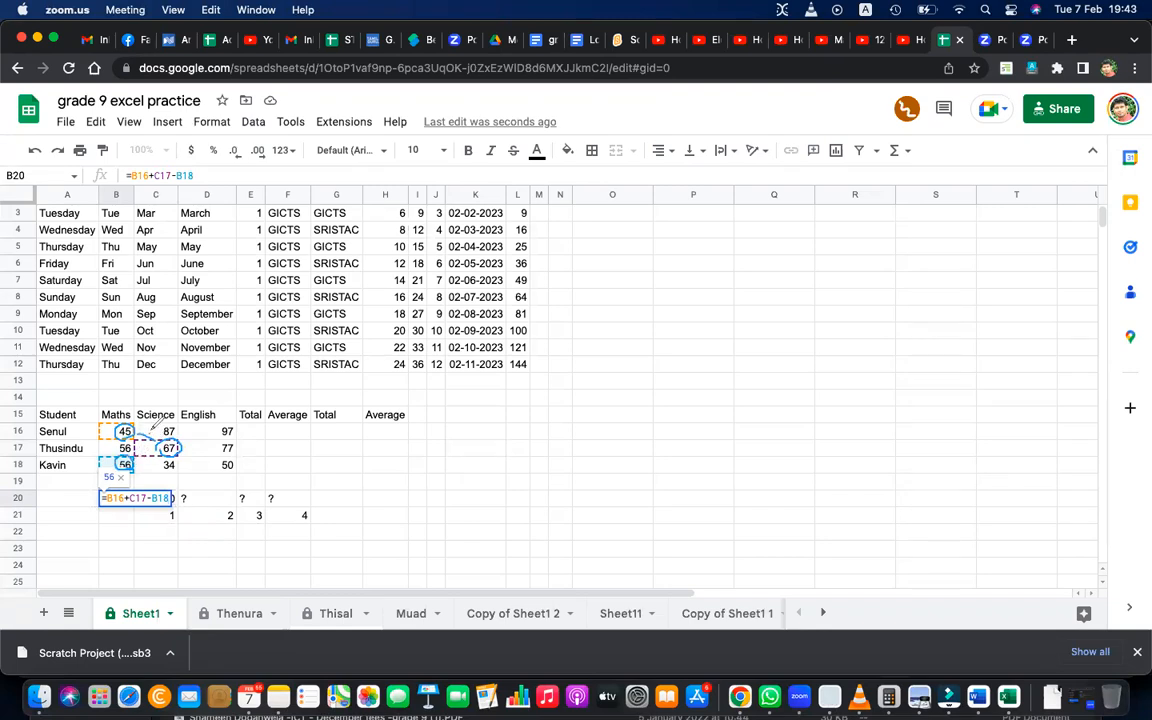
{"action": "left_click_drag", "start_coordinate": [149, 428], "coordinate": [144, 461]}
{"action": "left_click", "coordinate": [858, 161]}
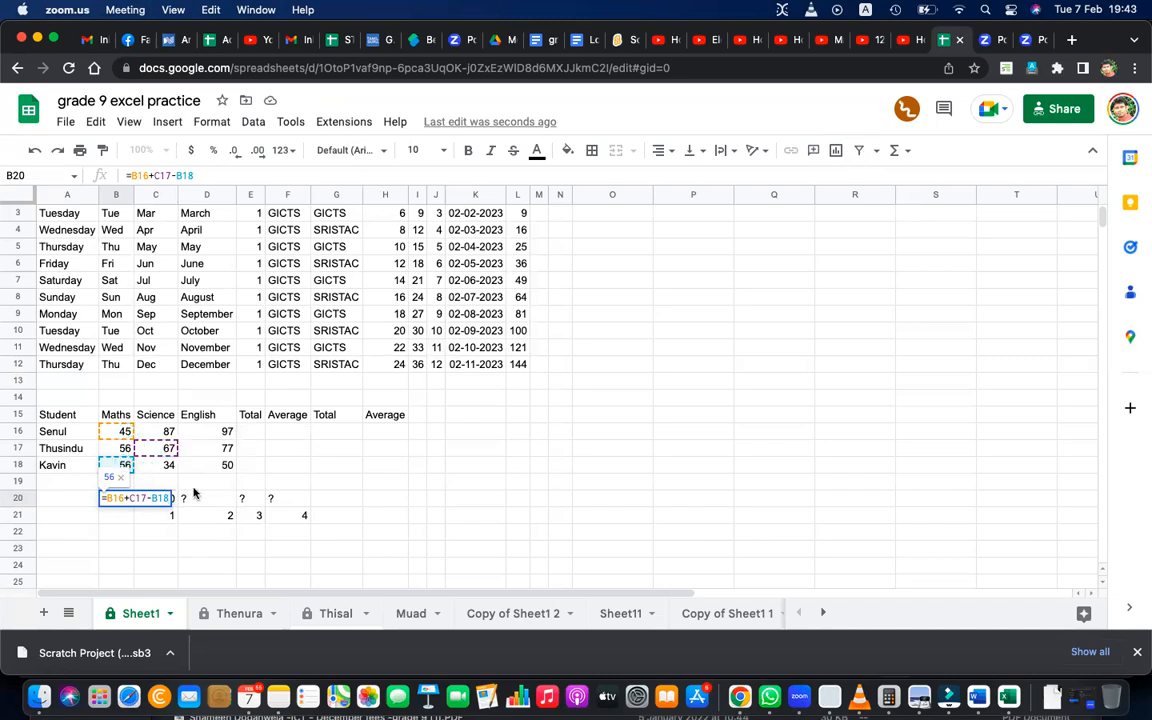
{"action": "left_click", "coordinate": [310, 540]}
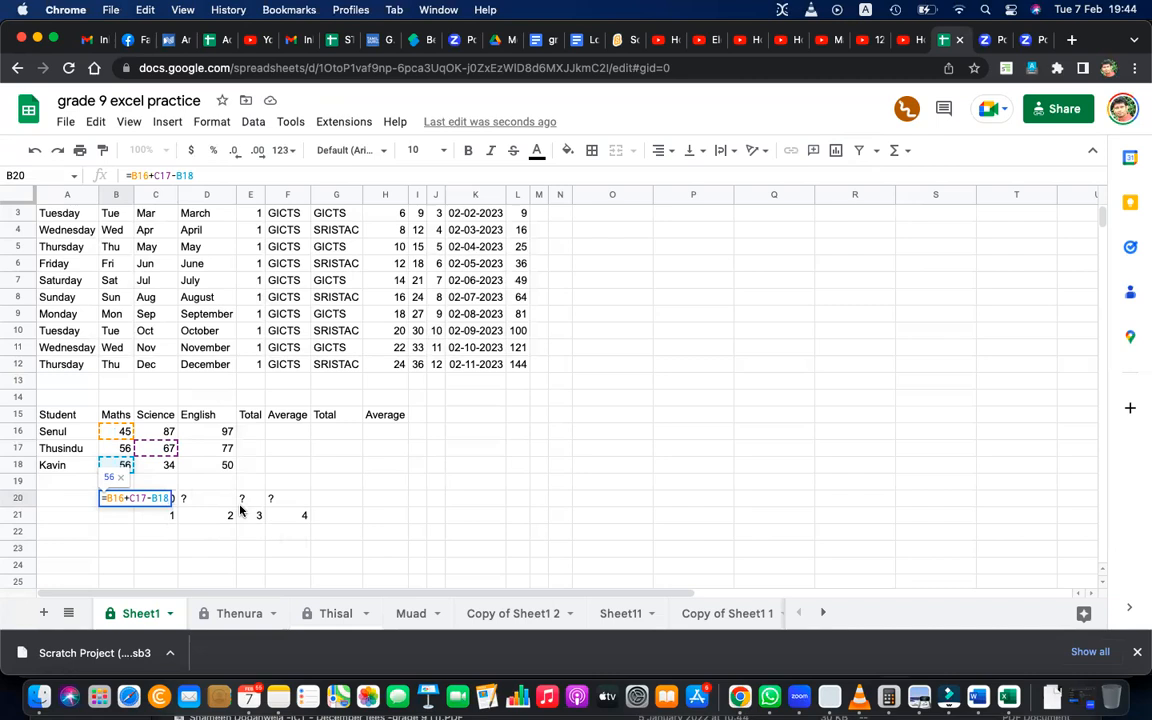
{"action": "key", "text": "Return"}
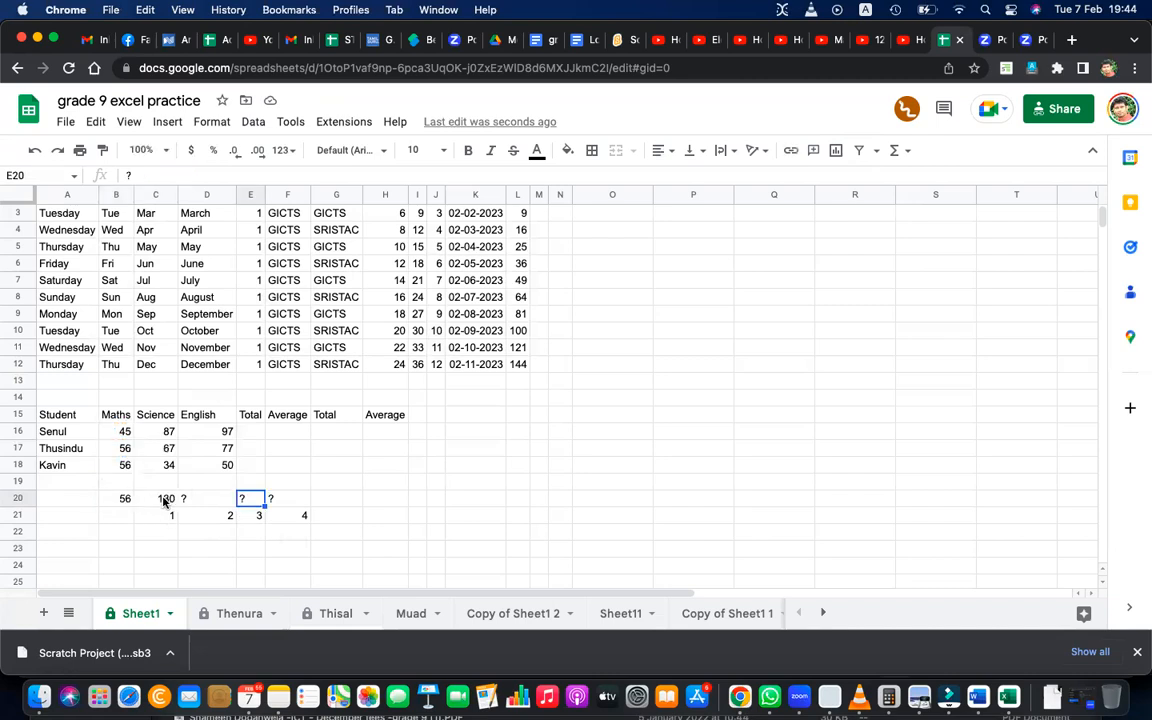
Examine the cell references of the copied formula in C20.
{"action": "left_click", "coordinate": [163, 497]}
{"action": "double_click", "coordinate": [163, 497]}
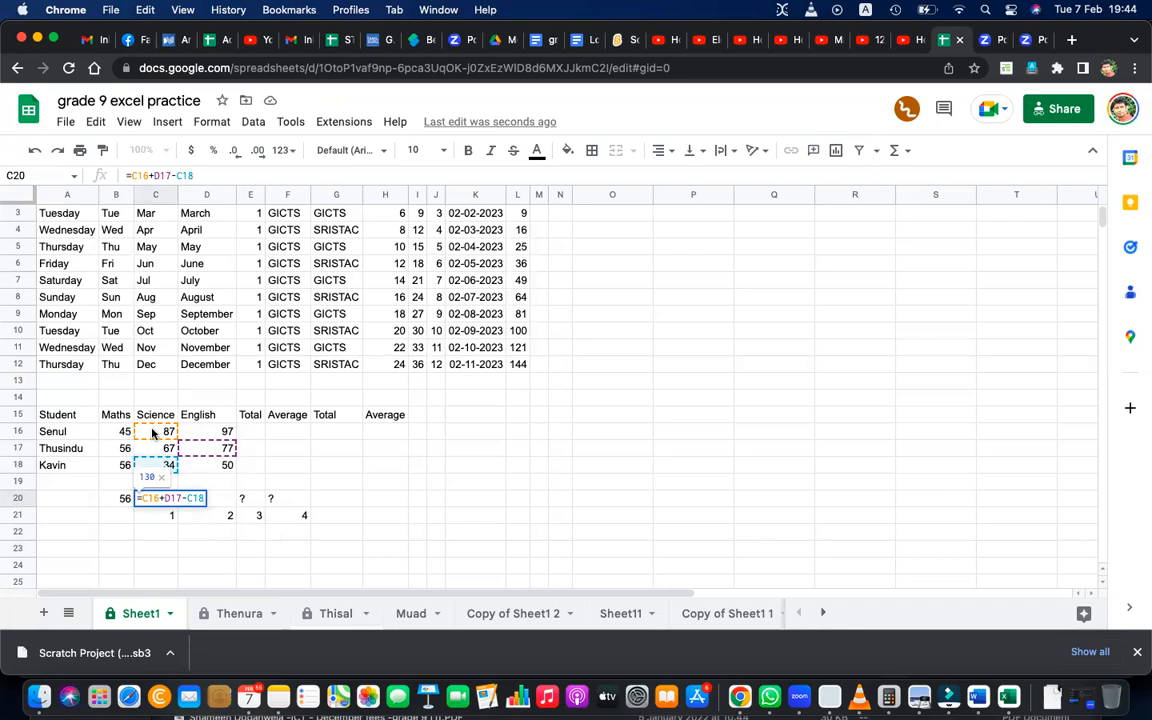
{"action": "key", "text": "Return"}
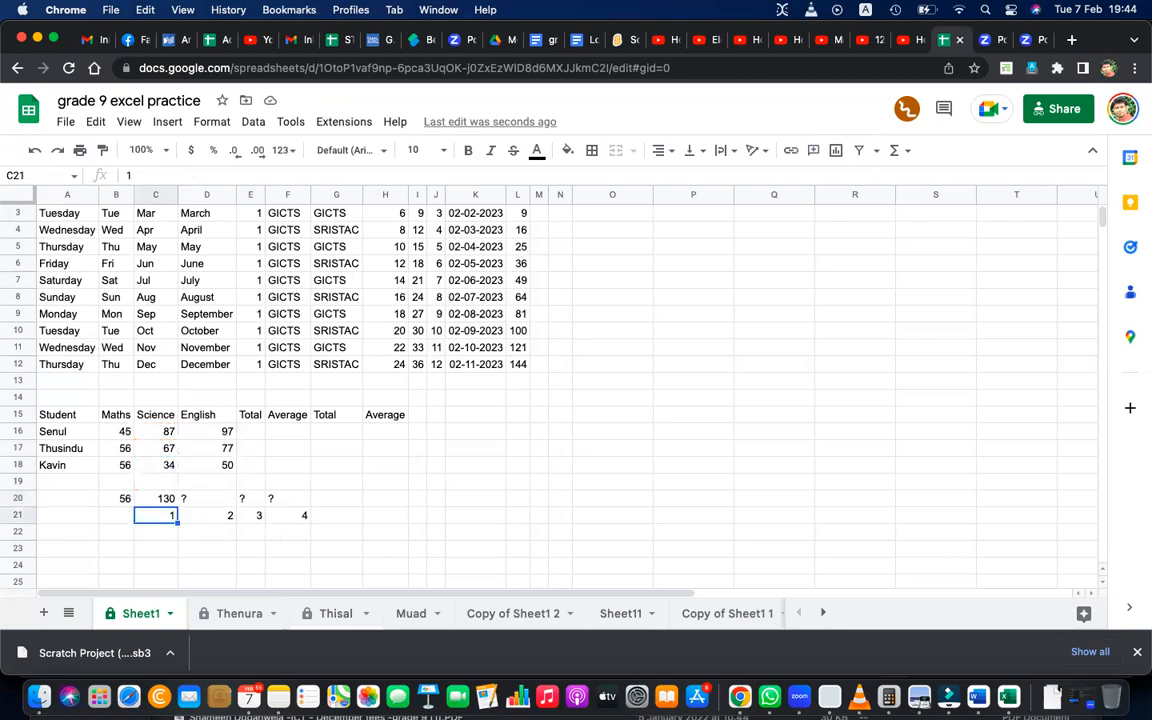
Annotate the reference pattern linking B16, C17 and B18 with freehand strokes, and clear the drawing.
{"action": "left_click", "coordinate": [133, 432]}
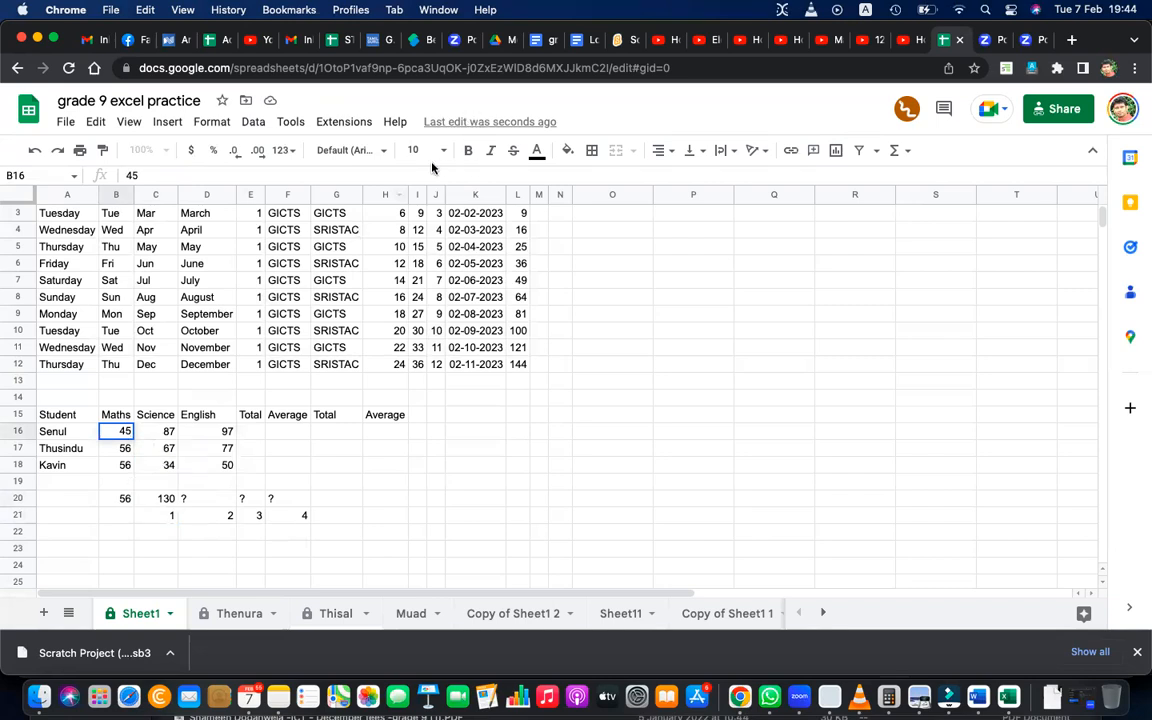
{"action": "mouse_move", "coordinate": [137, 434]}
{"action": "left_mouse_down"}
{"action": "mouse_move", "coordinate": [157, 458]}
{"action": "mouse_move", "coordinate": [117, 465]}
{"action": "mouse_move", "coordinate": [130, 475]}
{"action": "left_mouse_up"}
{"action": "mouse_move", "coordinate": [143, 431]}
{"action": "left_mouse_down"}
{"action": "mouse_move", "coordinate": [156, 459]}
{"action": "mouse_move", "coordinate": [172, 430]}
{"action": "left_mouse_up"}
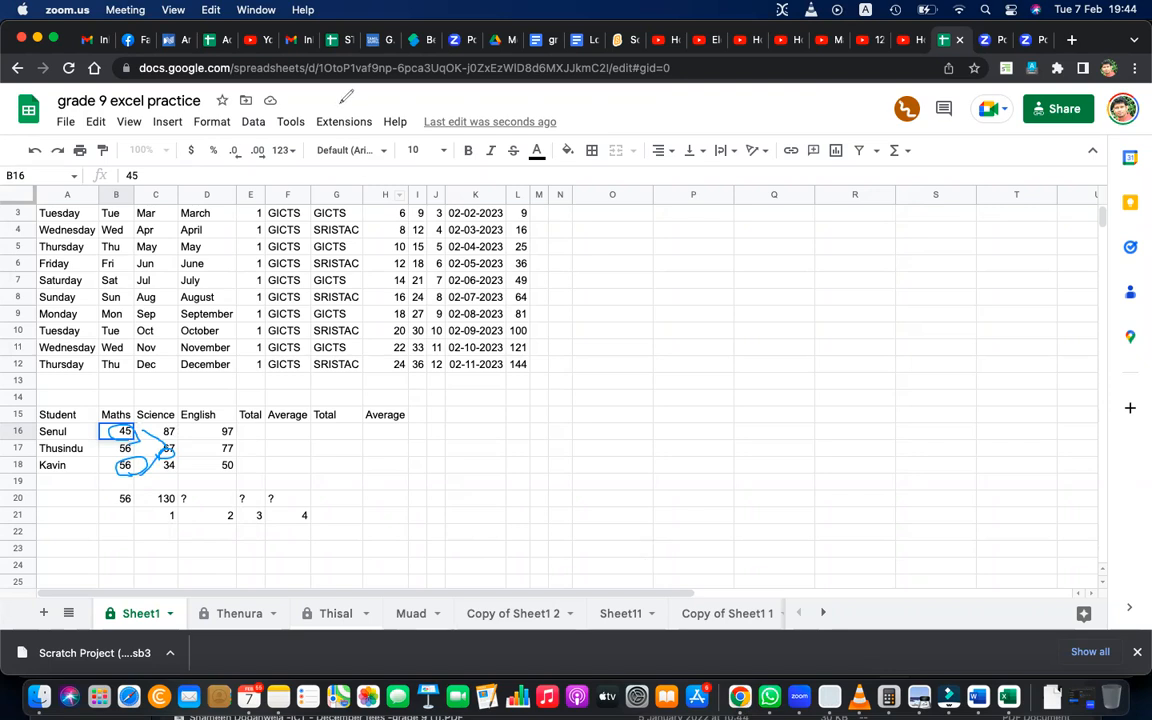
{"action": "left_click", "coordinate": [629, 596]}
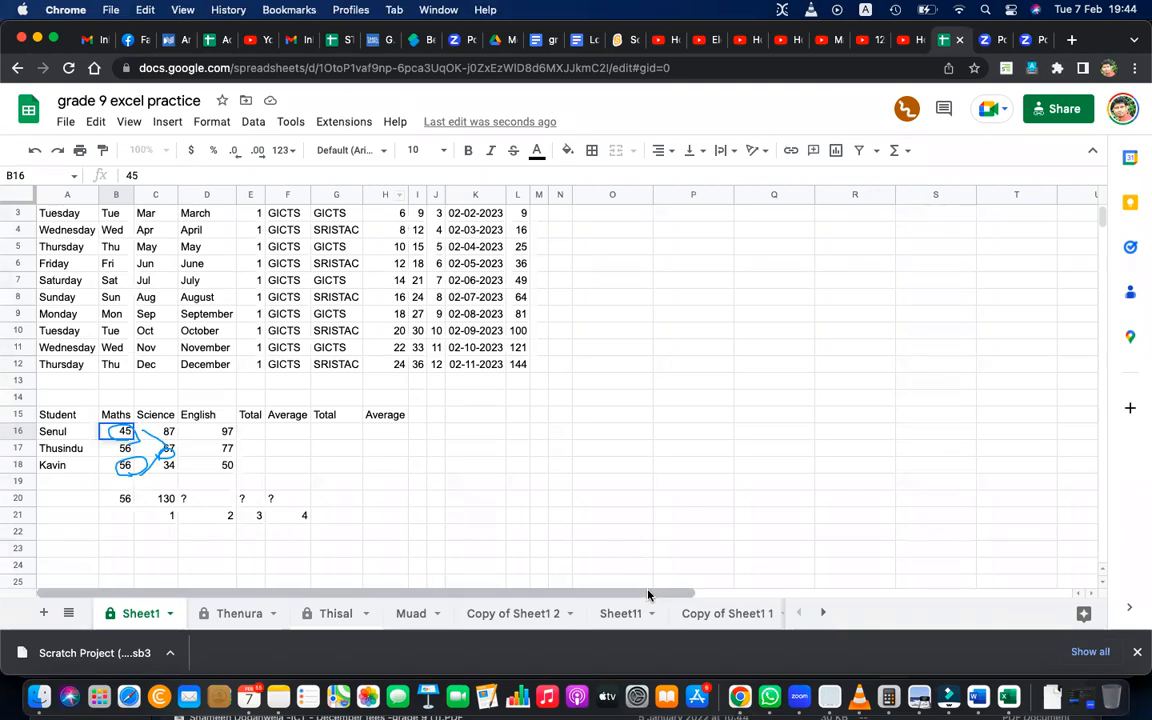
{"action": "left_click_drag", "start_coordinate": [660, 594], "coordinate": [689, 594]}
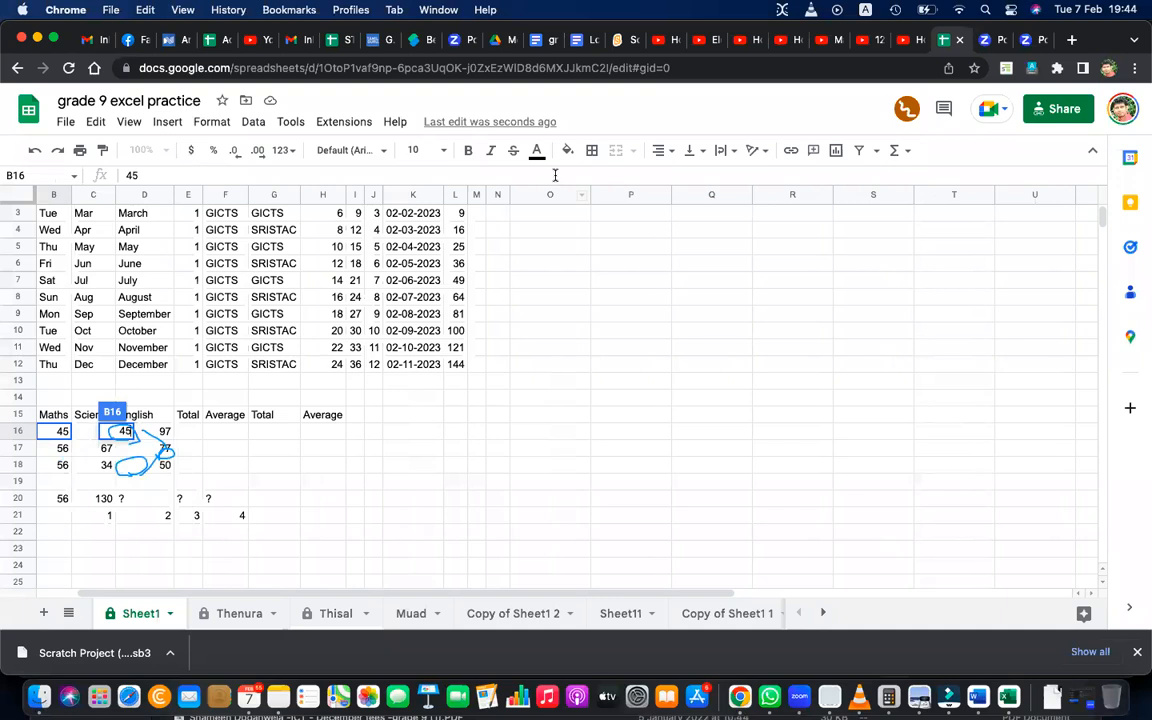
{"action": "left_click", "coordinate": [849, 163]}
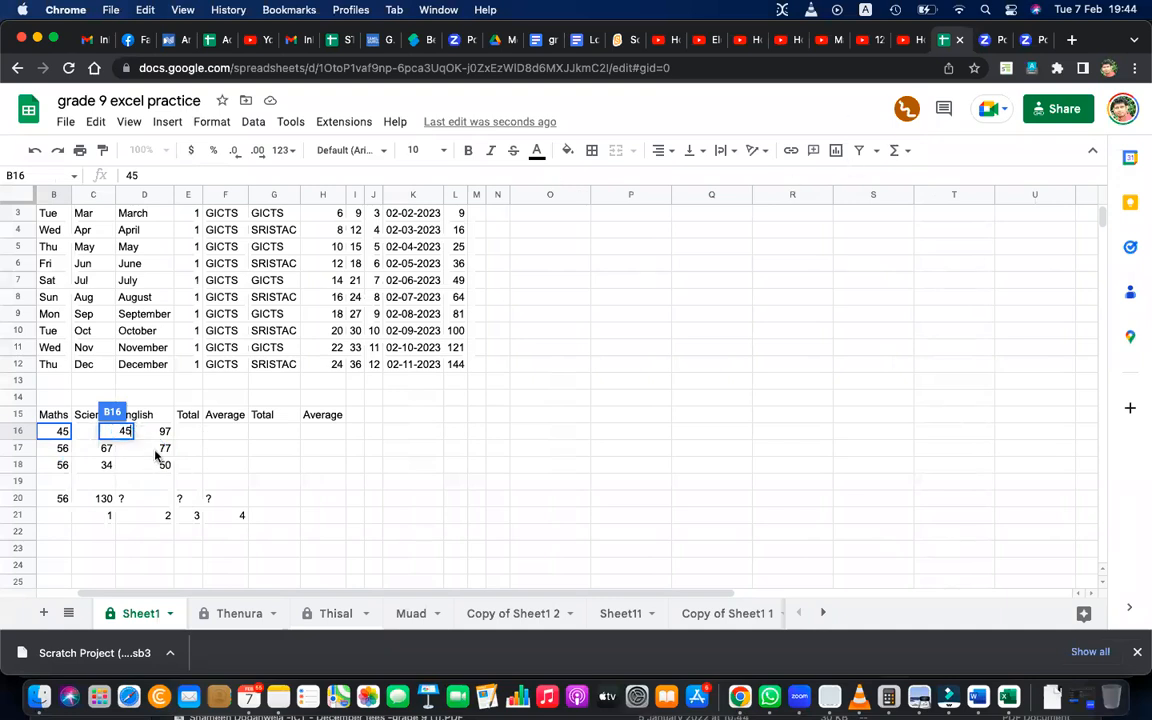
Trace the references of the C20 formula through cells C16, D17 and C18.
{"action": "left_click", "coordinate": [197, 500]}
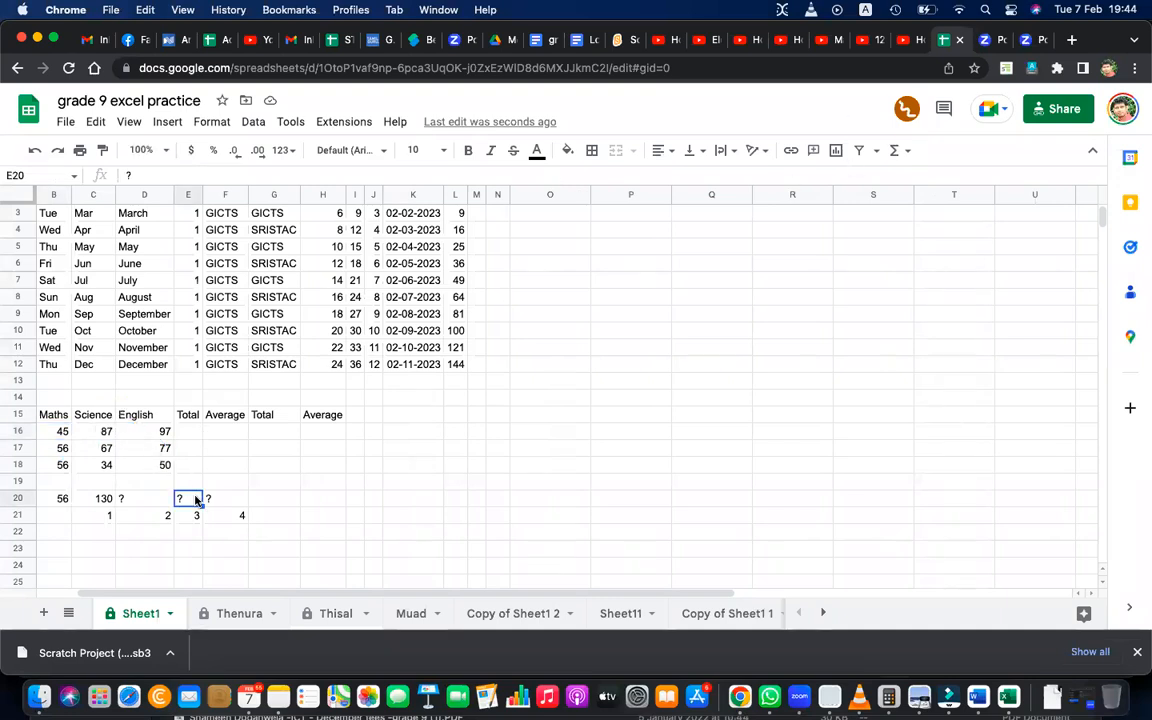
{"action": "left_click", "coordinate": [110, 435]}
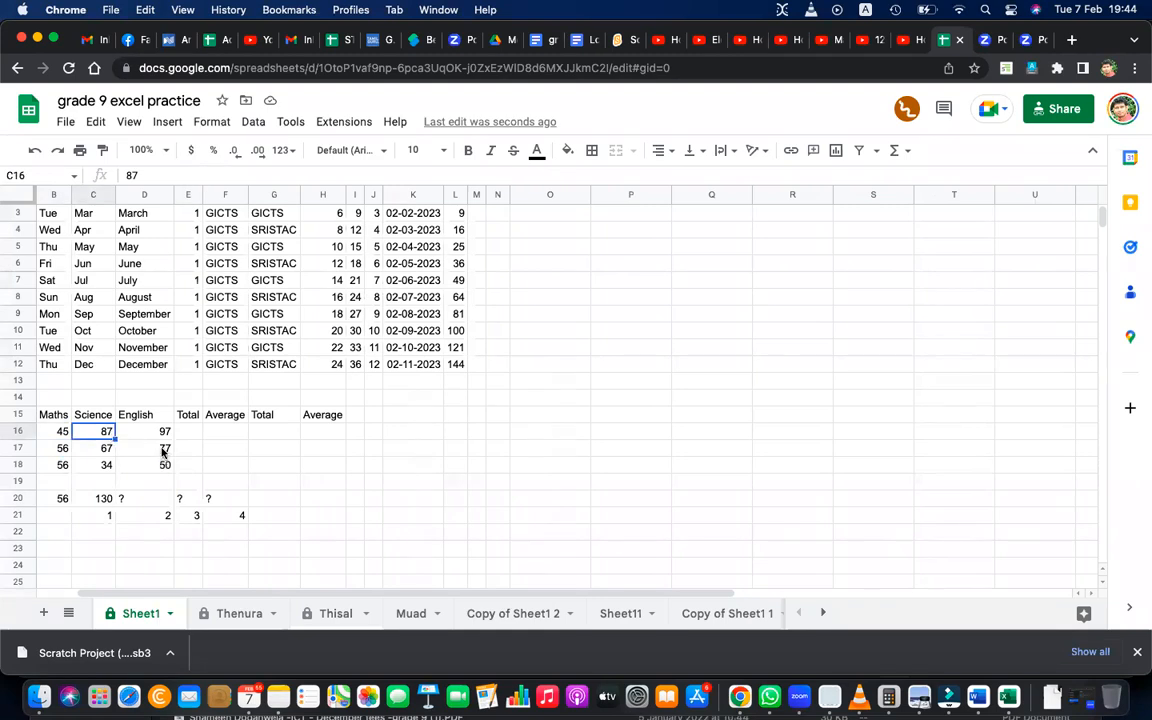
{"action": "left_click", "coordinate": [163, 452]}
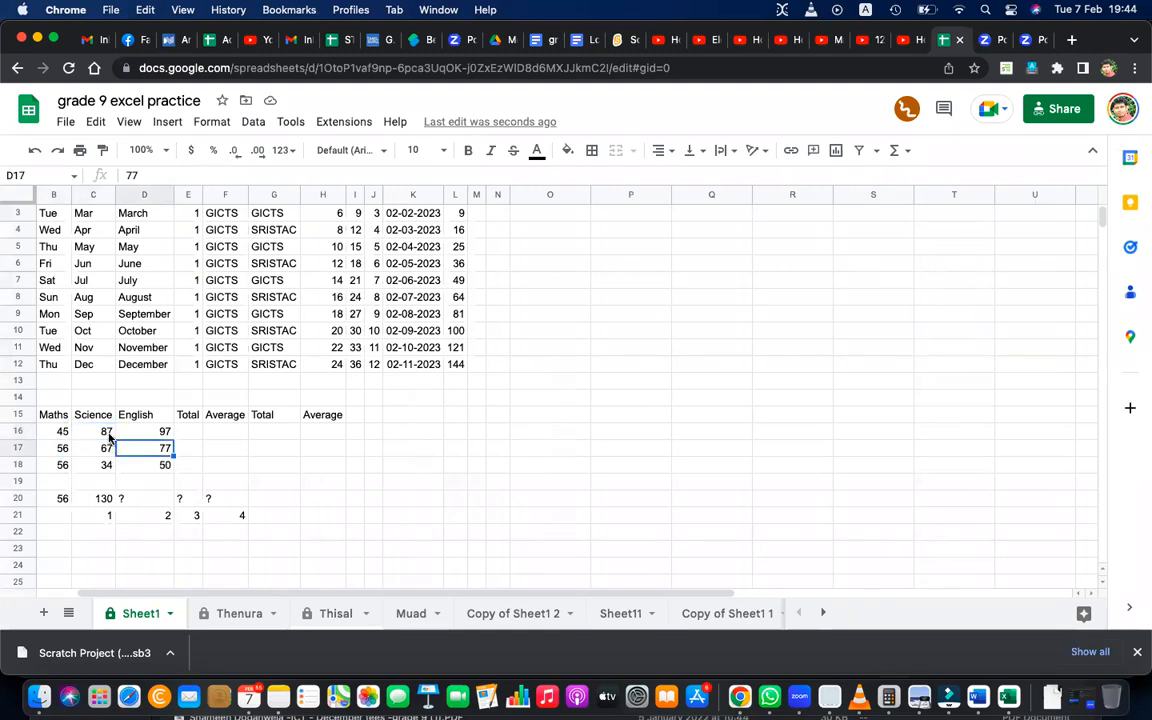
{"action": "left_click", "coordinate": [98, 466]}
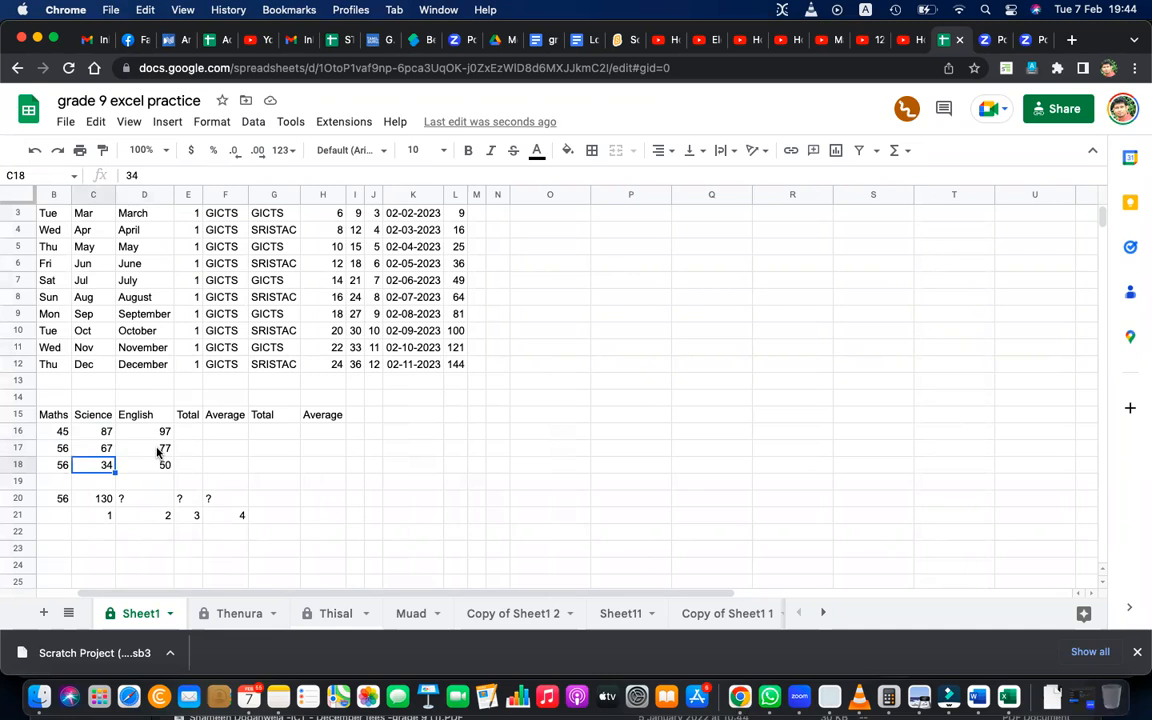
{"action": "left_click", "coordinate": [158, 449]}
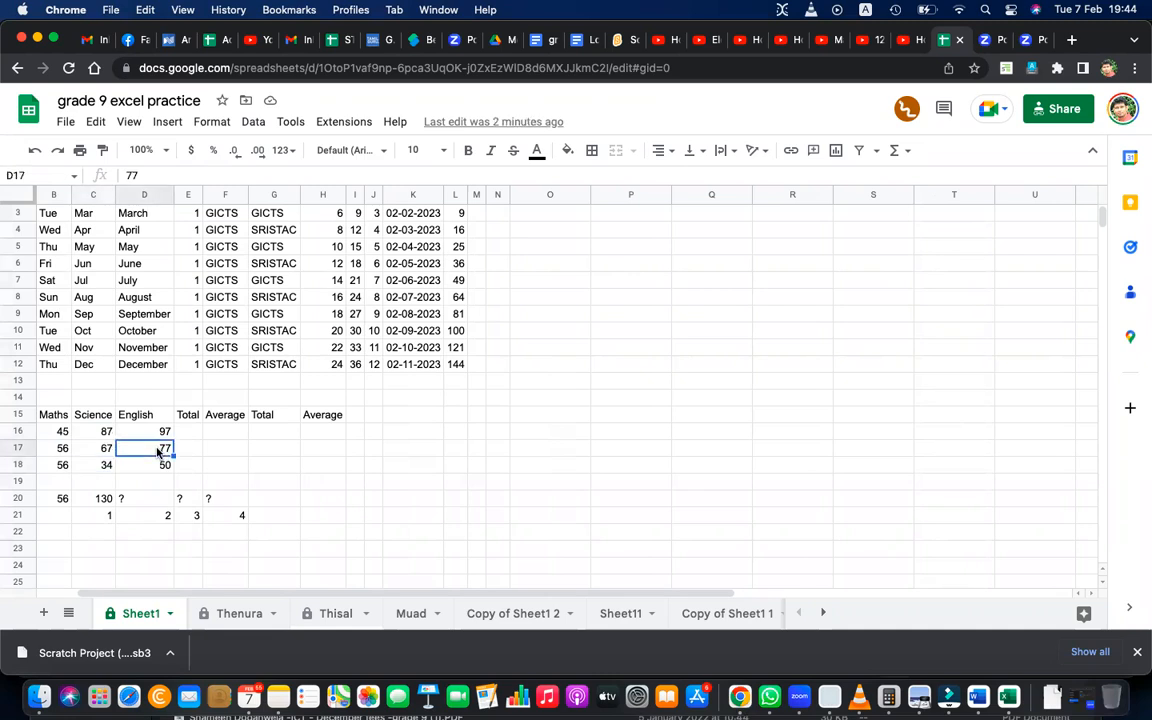
{"action": "left_click", "coordinate": [103, 465]}
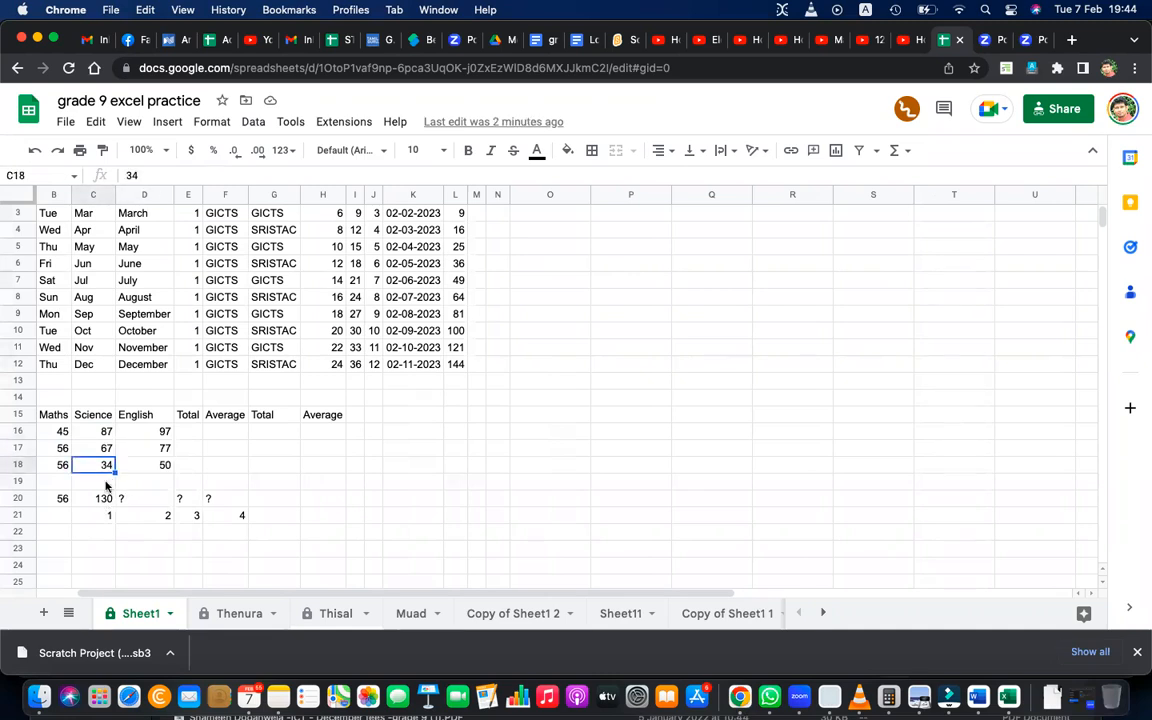
{"action": "left_click", "coordinate": [105, 507]}
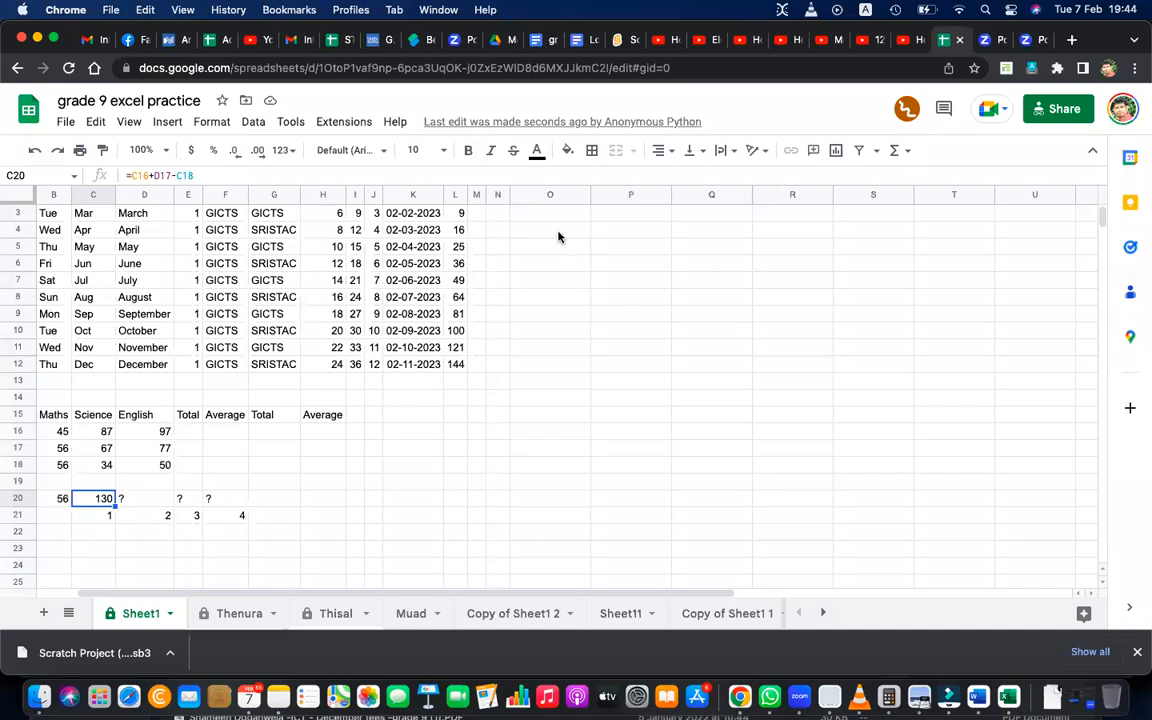
Go over cells D16, E17 and D18 as the references for the placeholder in D20.
{"action": "left_click", "coordinate": [135, 500]}
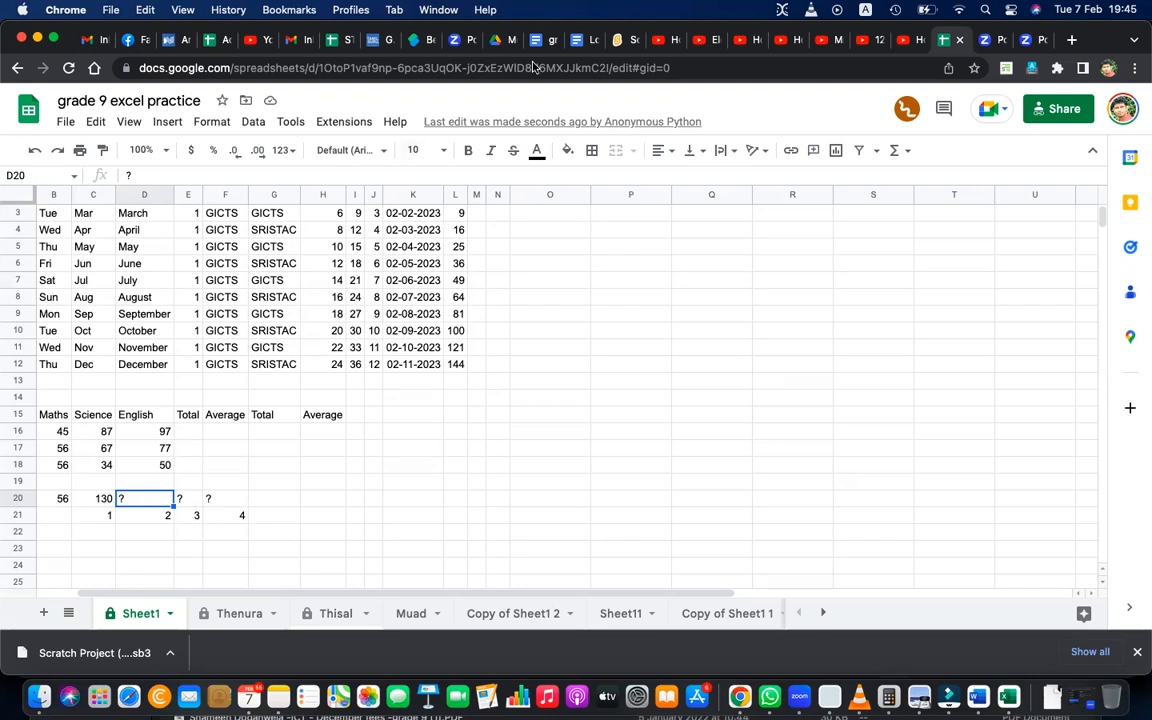
{"action": "left_click", "coordinate": [155, 434]}
{"action": "left_click", "coordinate": [193, 447]}
{"action": "left_click", "coordinate": [162, 465]}
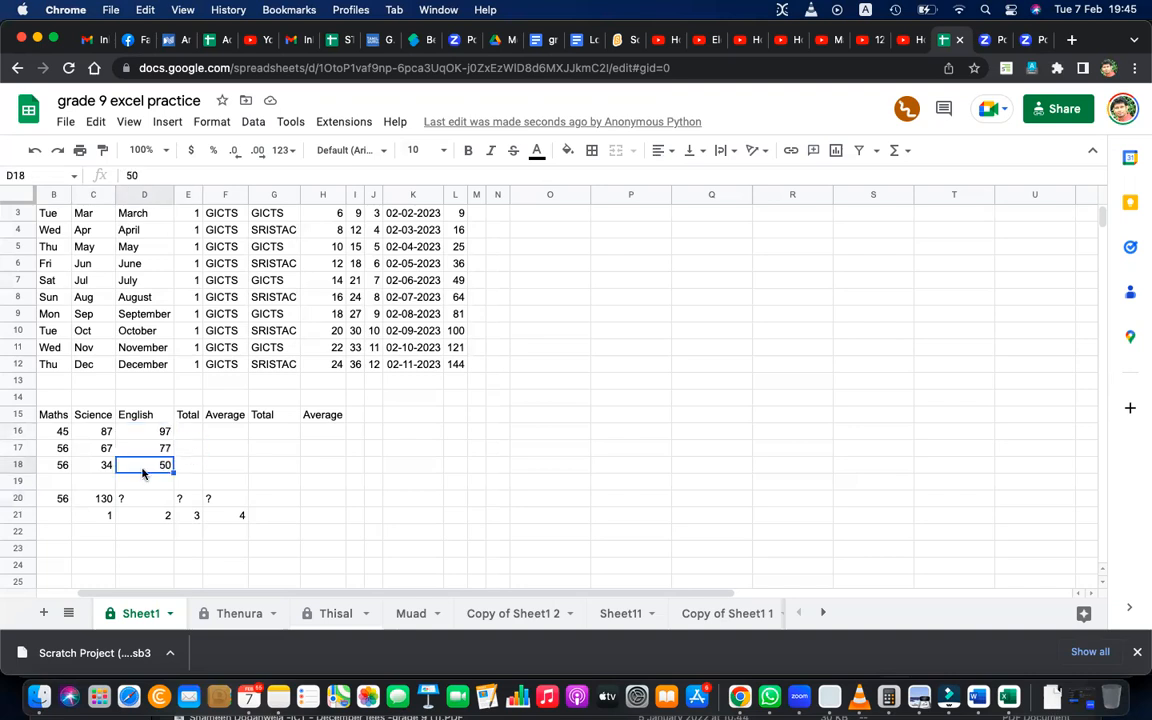
Fill the formula from C20 into D20 and check its shifted references.
{"action": "left_click", "coordinate": [100, 498]}
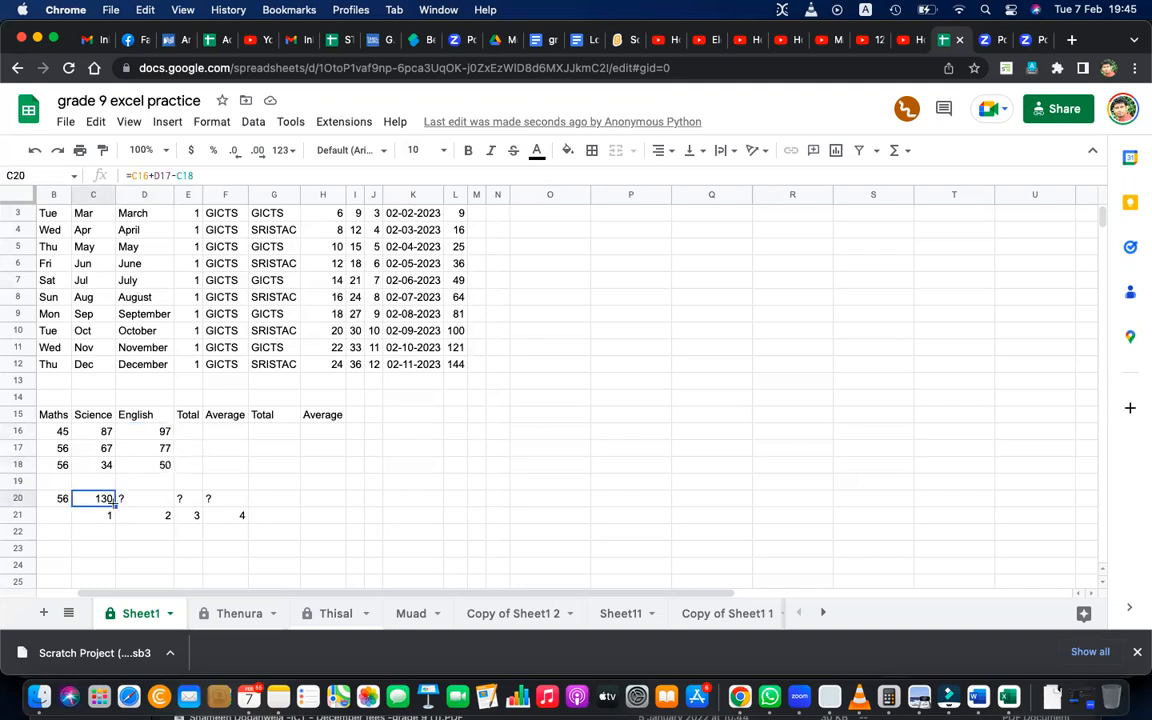
{"action": "left_click_drag", "start_coordinate": [115, 506], "coordinate": [148, 503]}
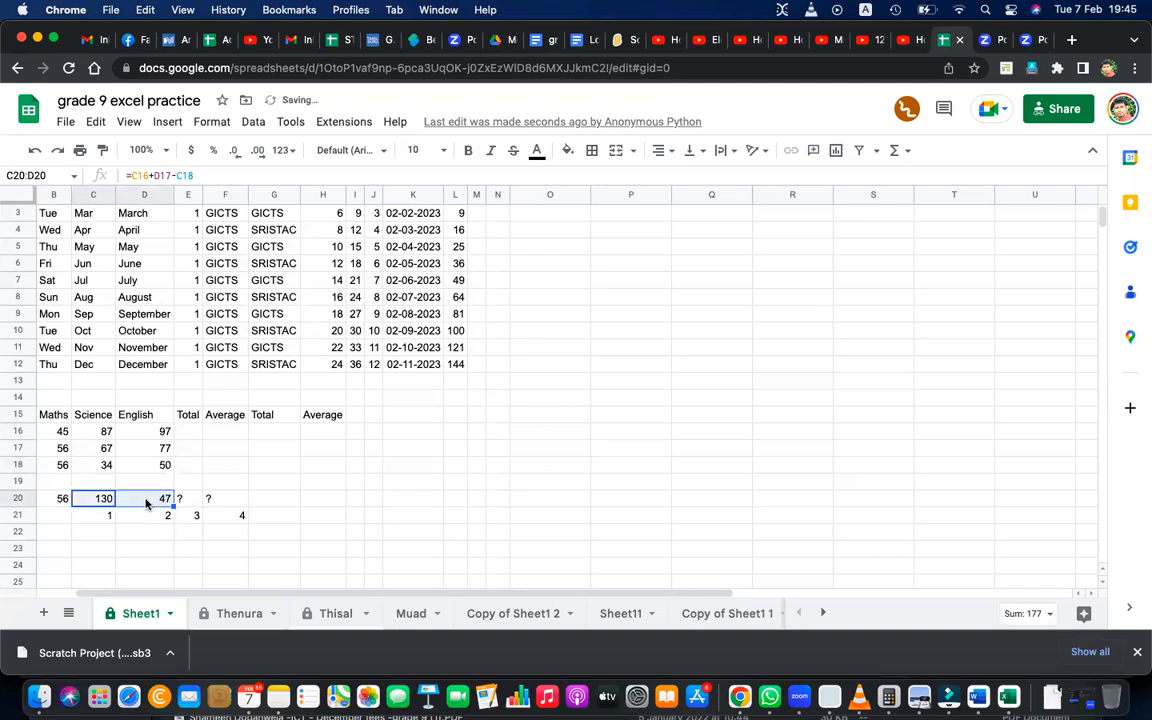
{"action": "double_click", "coordinate": [150, 498]}
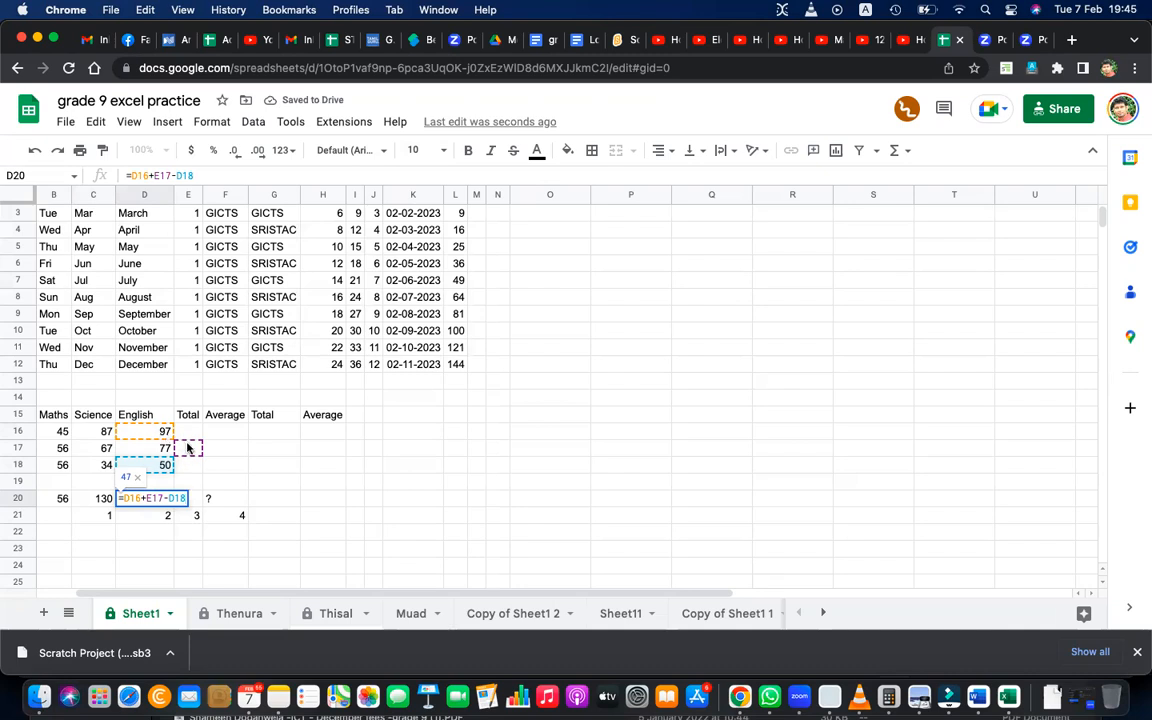
{"action": "left_click", "coordinate": [168, 515]}
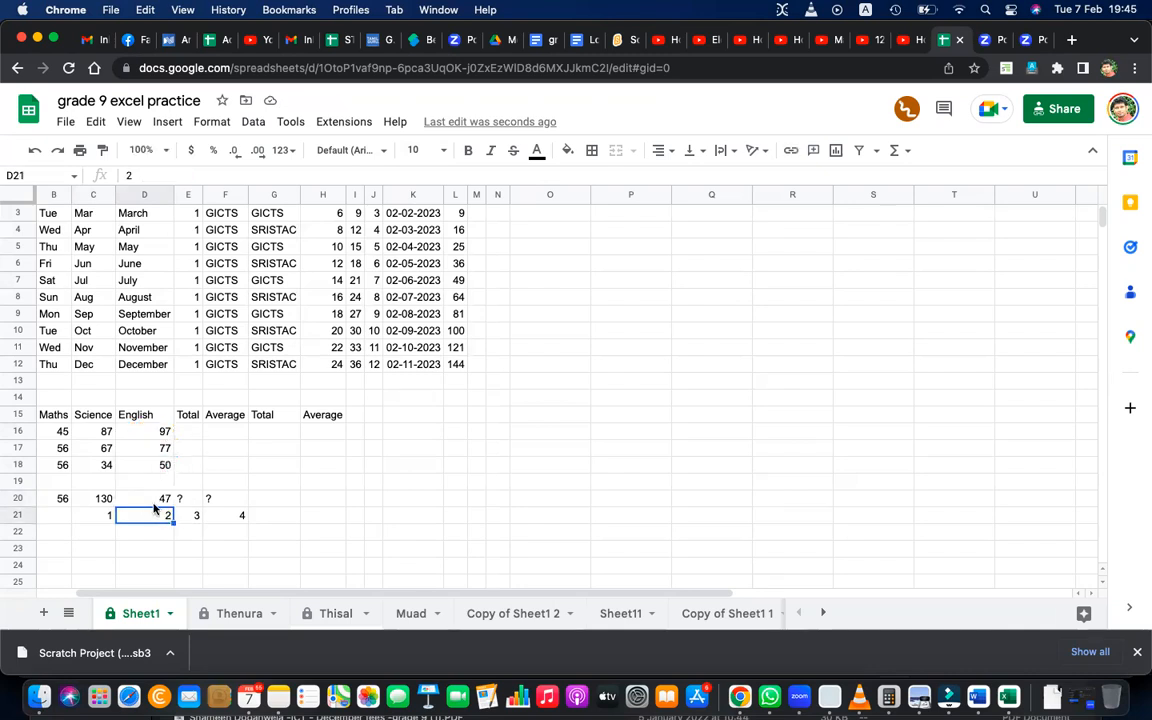
Fill the formula from D20 into E20 and check its shifted references.
{"action": "left_click", "coordinate": [150, 500]}
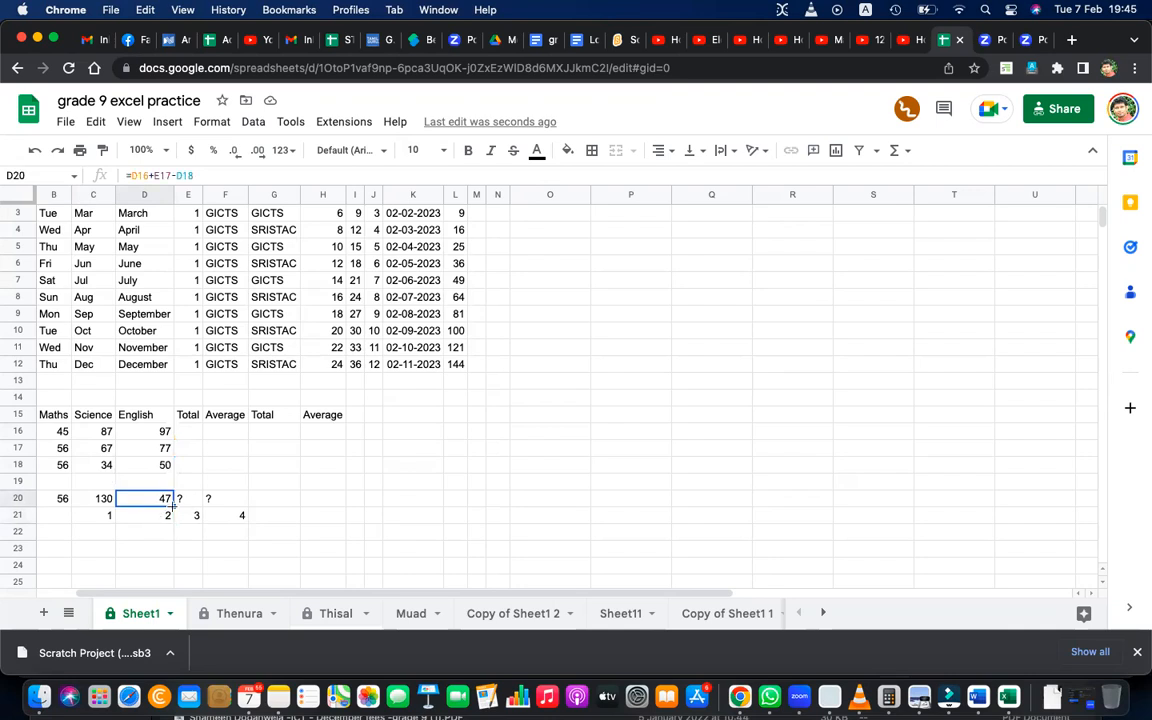
{"action": "left_click_drag", "start_coordinate": [174, 506], "coordinate": [185, 503]}
{"action": "double_click", "coordinate": [187, 499]}
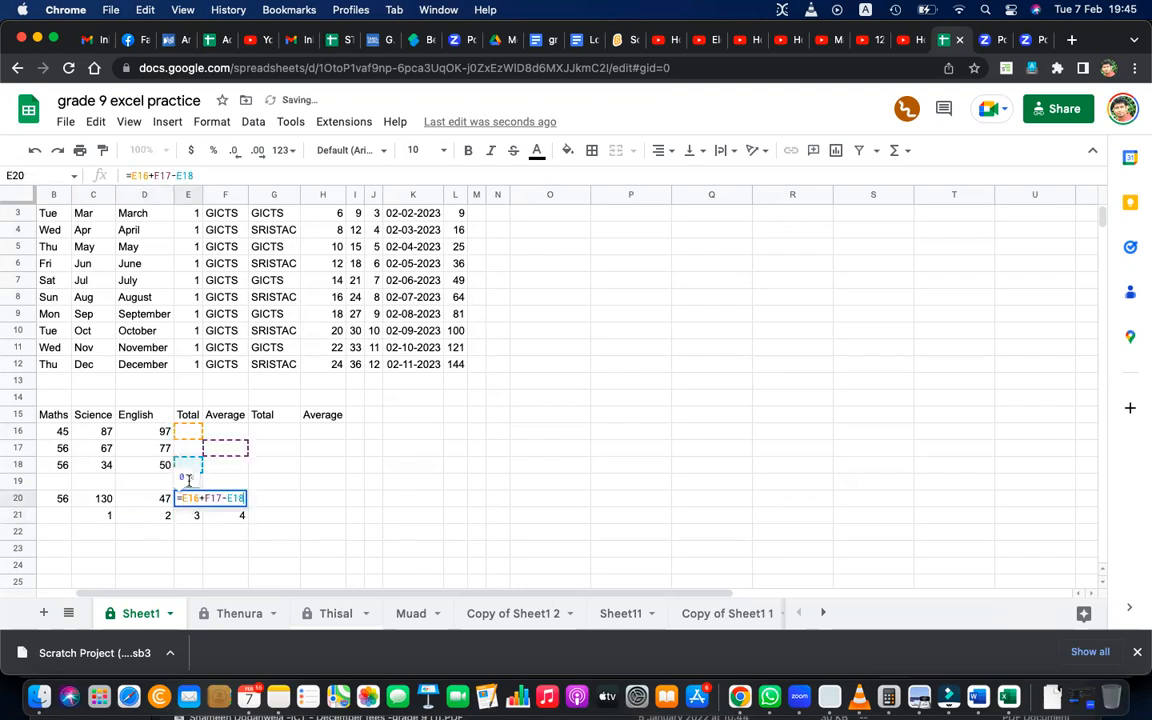
{"action": "key", "text": "Return"}
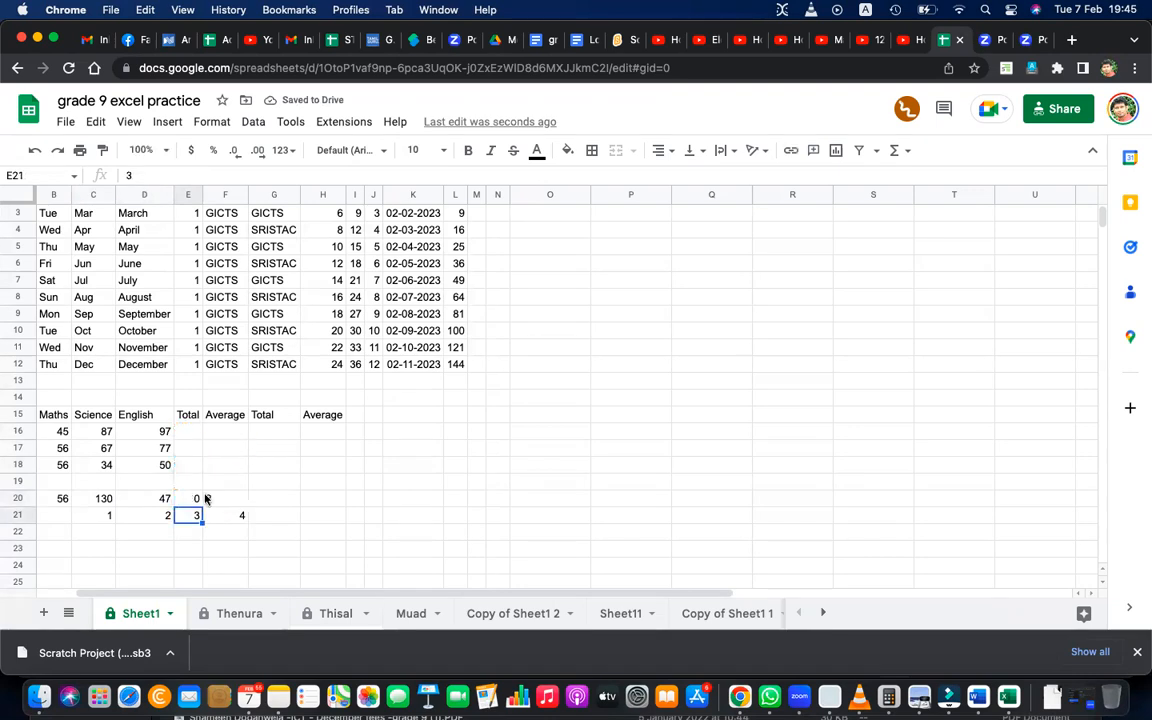
Fill the formula from E20 into F20 and check its shifted references.
{"action": "left_click", "coordinate": [199, 500]}
{"action": "left_click_drag", "start_coordinate": [202, 505], "coordinate": [234, 502]}
{"action": "double_click", "coordinate": [232, 499]}
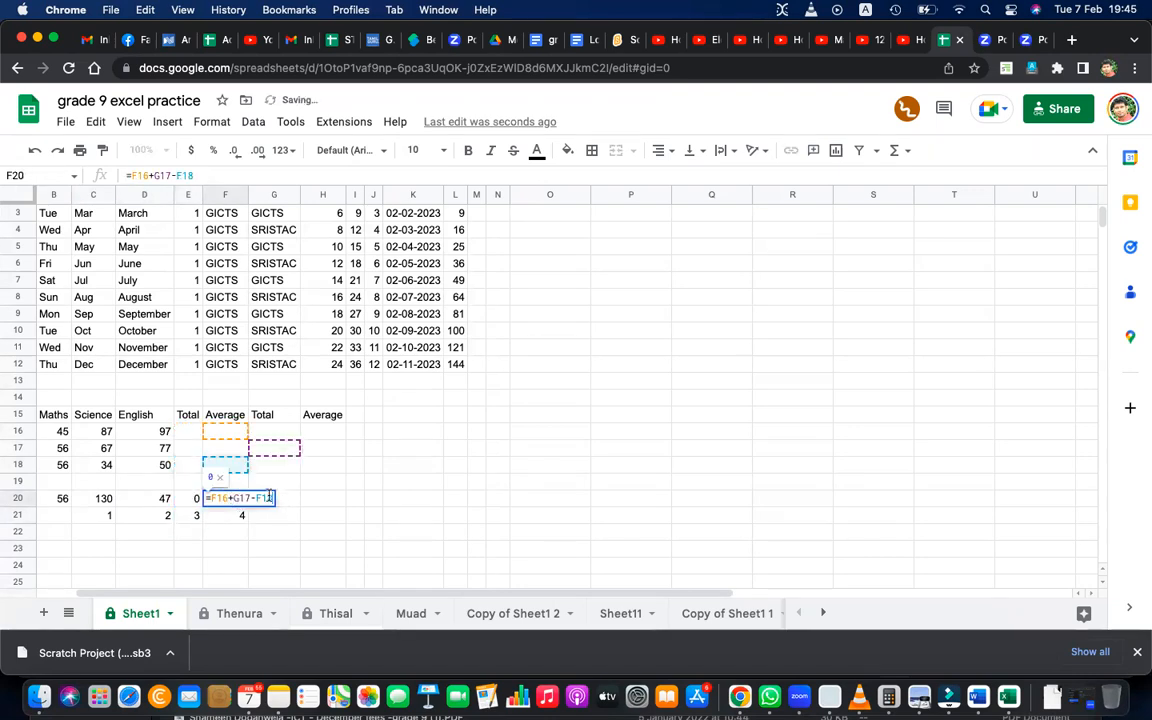
{"action": "key", "text": "Return"}
{"action": "scroll", "coordinate": [181, 511], "scroll_direction": "left", "scroll_amount": 3}
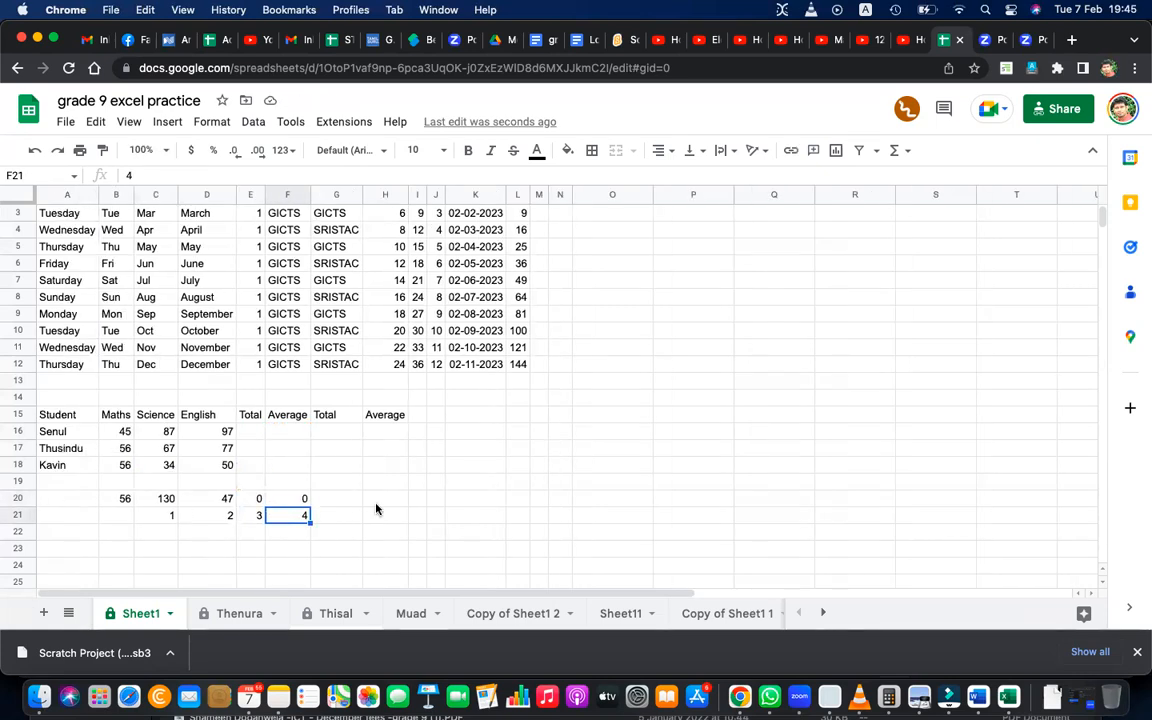
Enter the formula =B16+C17-C16+D16 in F16, in the first student's Average column.
{"action": "left_click", "coordinate": [290, 433]}
{"action": "type", "text": "="}
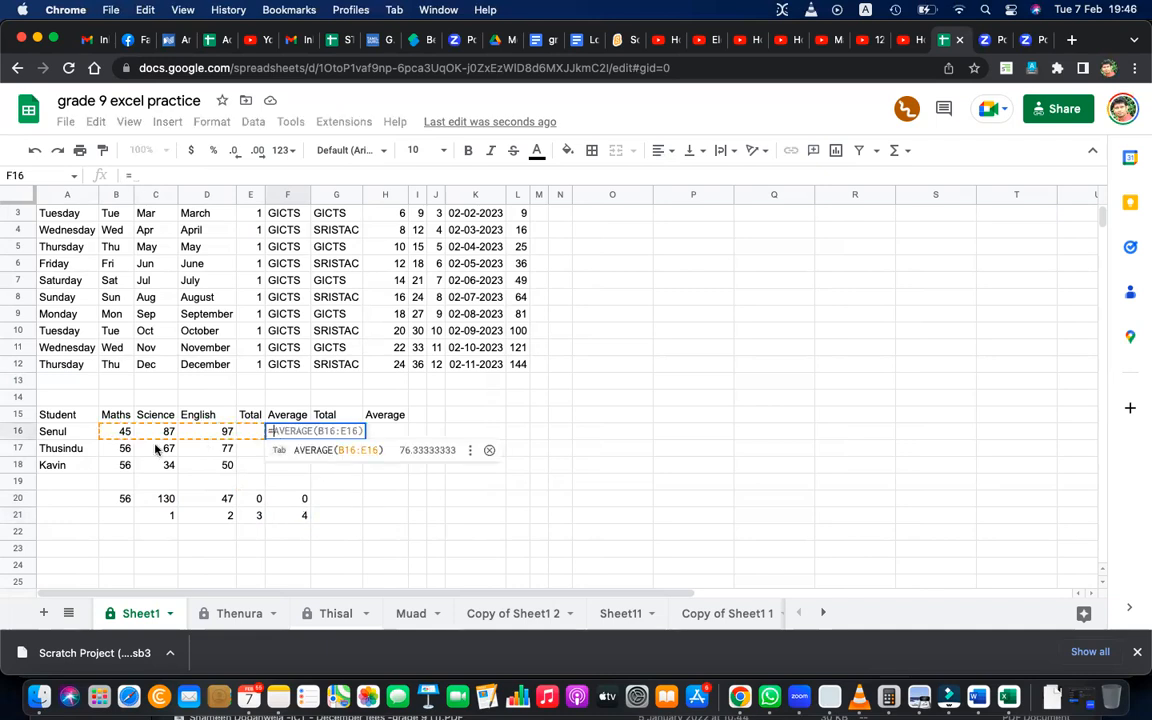
{"action": "left_click", "coordinate": [124, 431]}
{"action": "type", "text": "+"}
{"action": "left_click", "coordinate": [157, 450]}
{"action": "type", "text": "-"}
{"action": "left_click", "coordinate": [160, 433]}
{"action": "type", "text": "+"}
{"action": "left_click", "coordinate": [210, 433]}
{"action": "key", "text": "Return"}
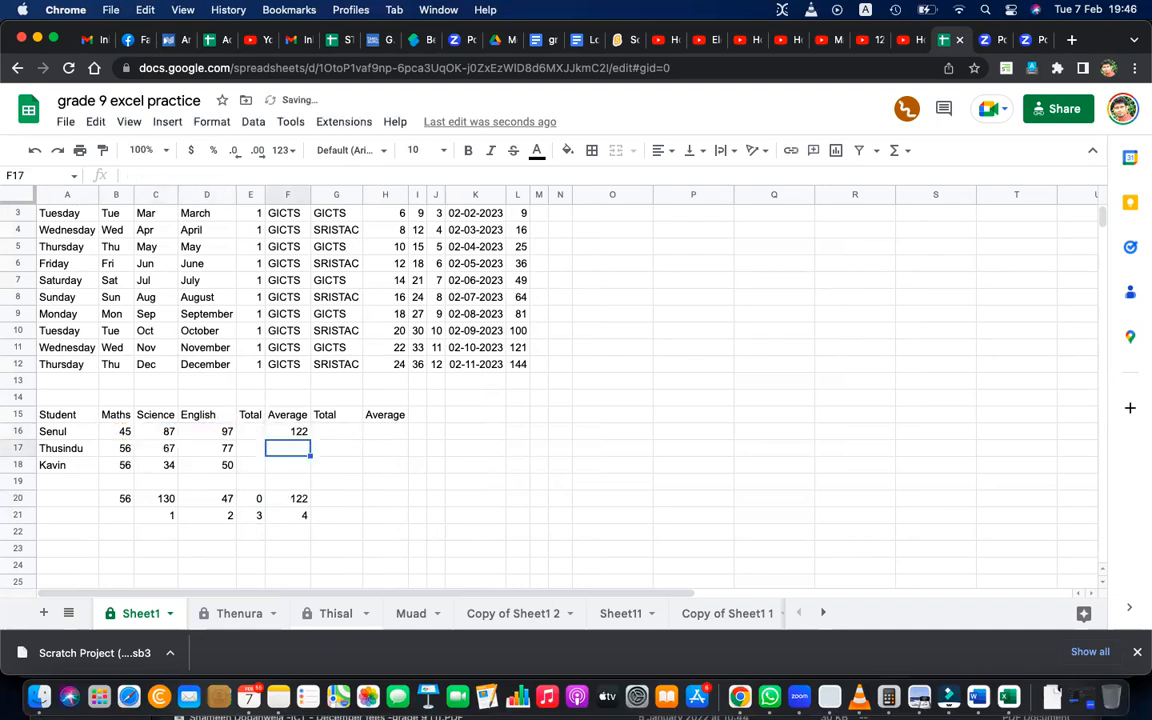
Examine the cell references of the formula in F16.
{"action": "double_click", "coordinate": [296, 427]}
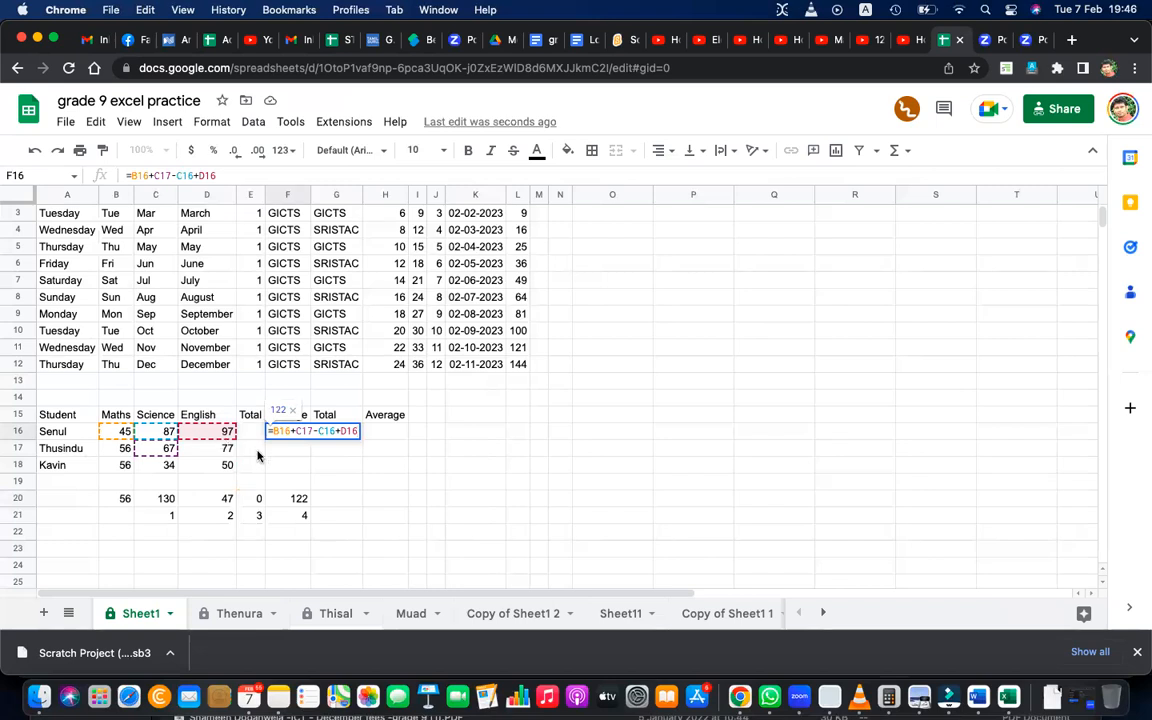
{"action": "key", "text": "Return"}
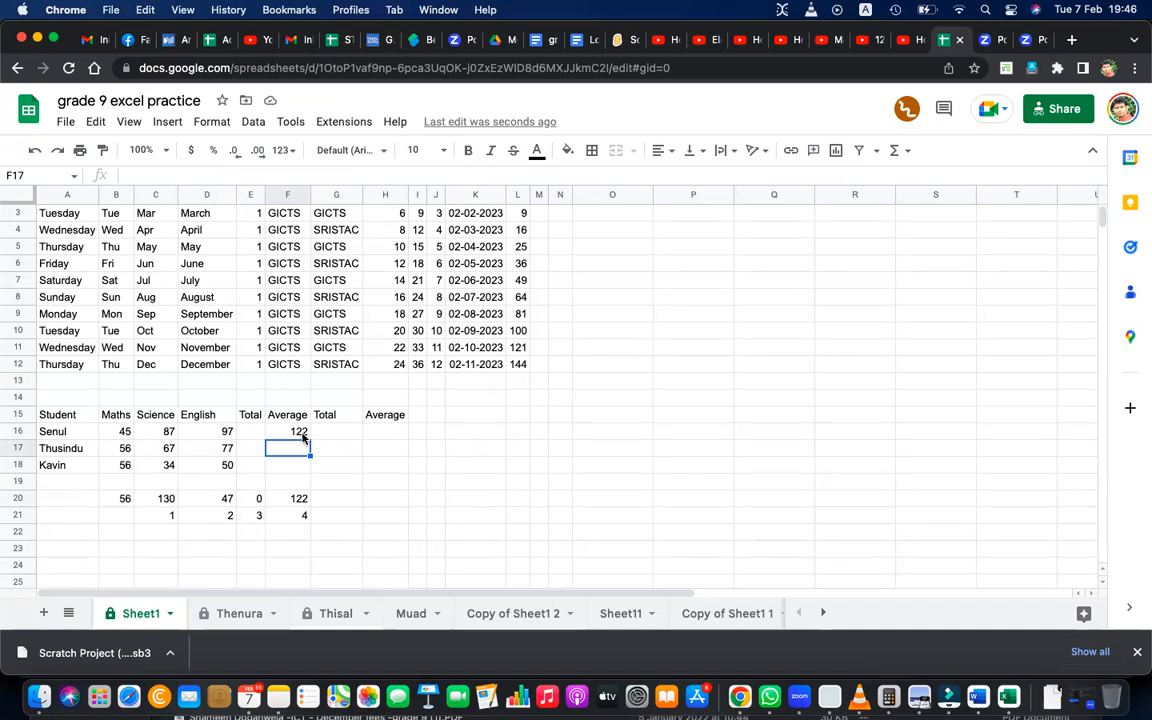
{"action": "double_click", "coordinate": [303, 431]}
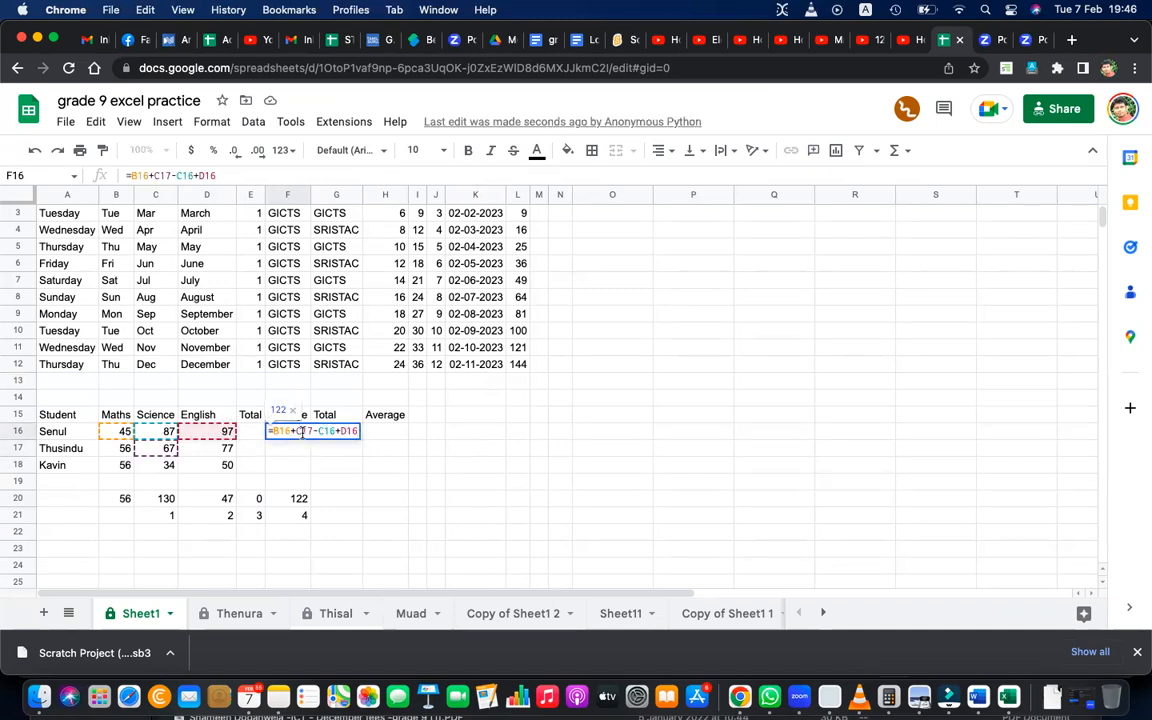
Draw annotation arrows pointing at F17 and F18, and circle the formula of F16.
{"action": "key", "text": "Return"}
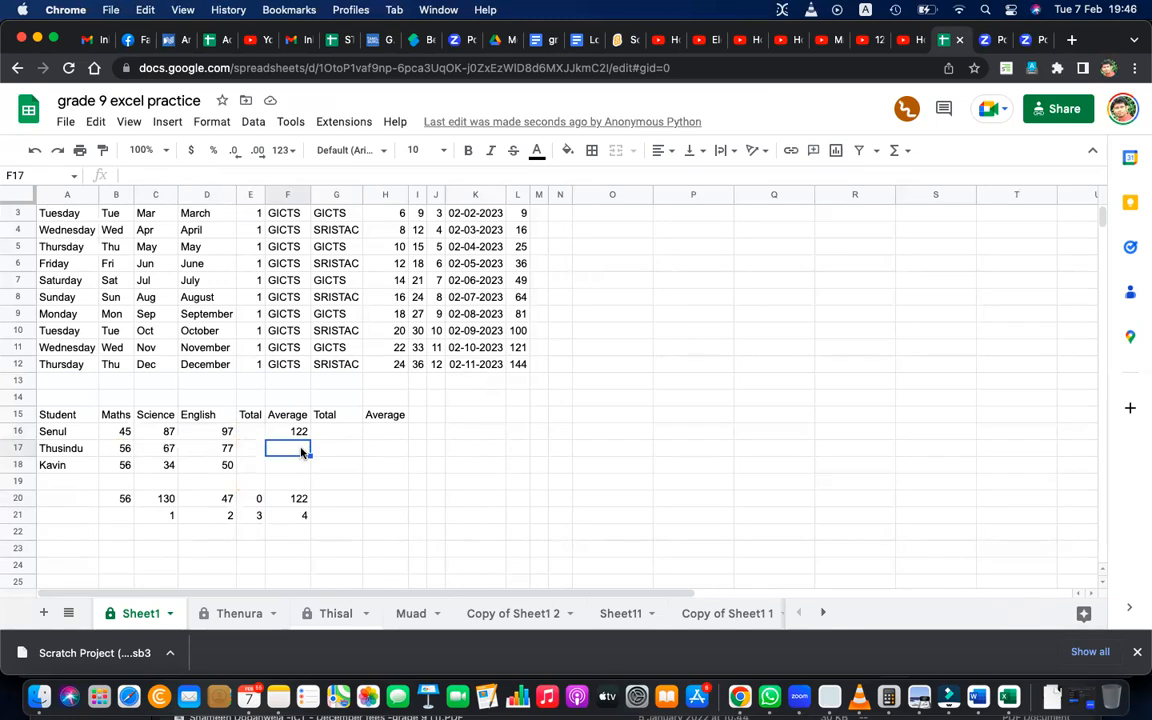
{"action": "key", "text": "Down"}
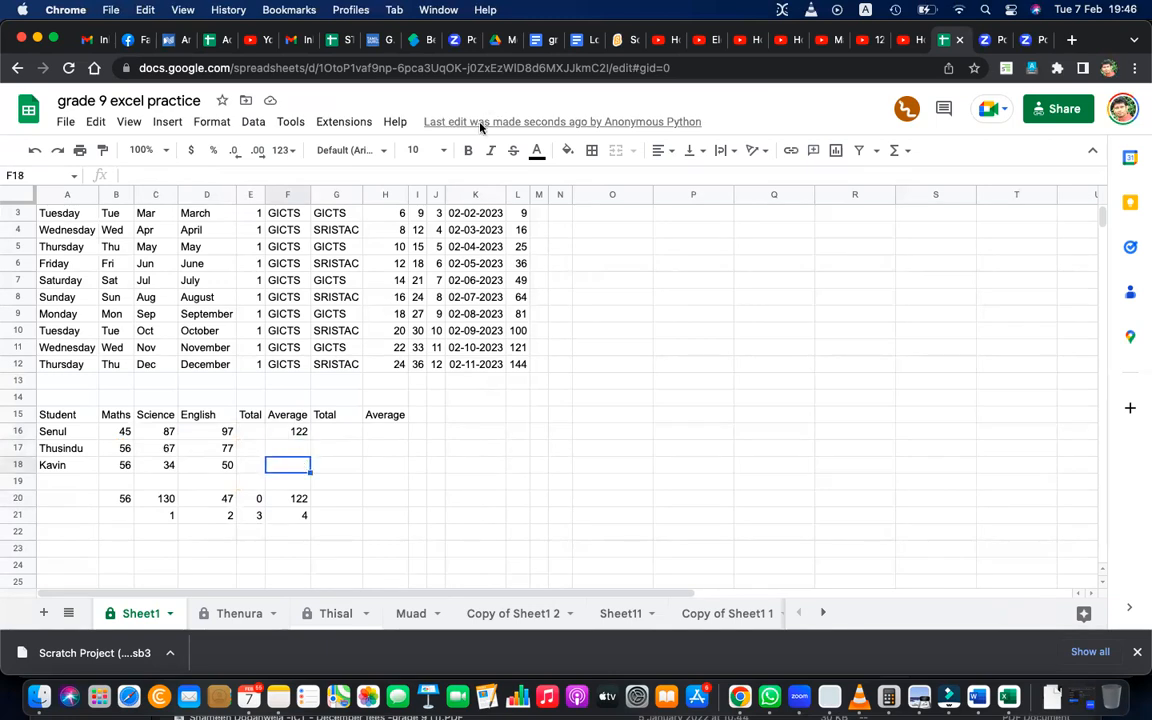
{"action": "left_click", "coordinate": [440, 171]}
{"action": "mouse_move", "coordinate": [325, 446]}
{"action": "left_mouse_down"}
{"action": "mouse_move", "coordinate": [300, 440]}
{"action": "mouse_move", "coordinate": [315, 461]}
{"action": "mouse_move", "coordinate": [300, 468]}
{"action": "left_mouse_up"}
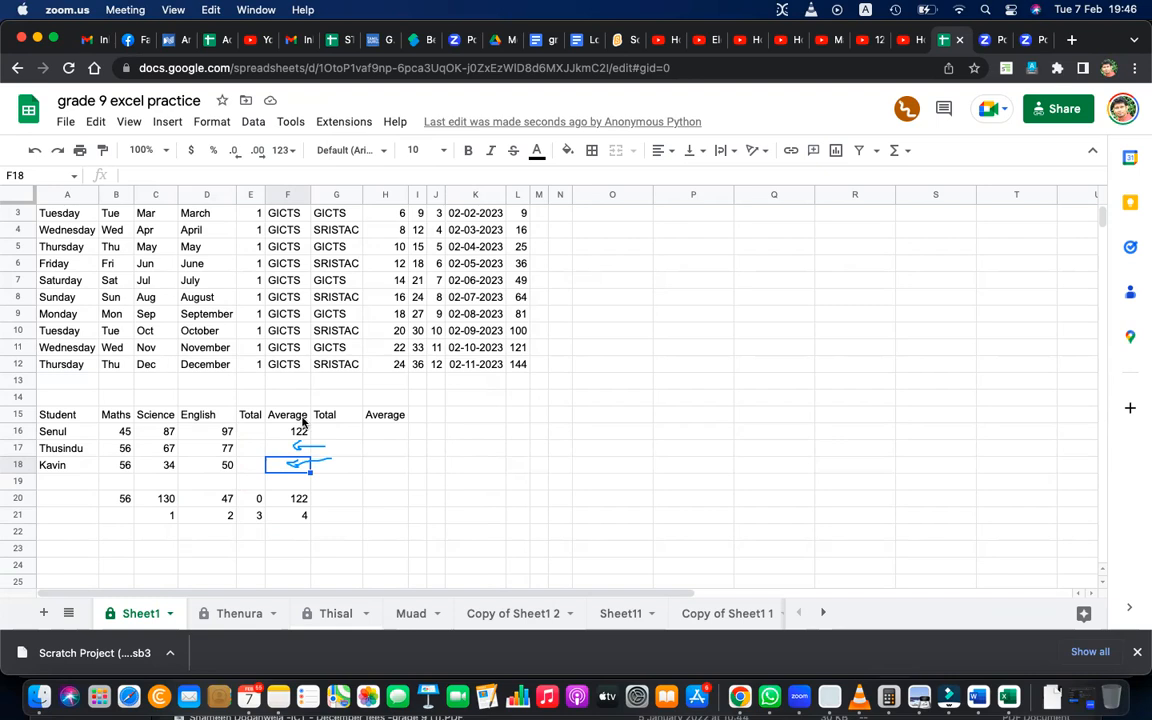
{"action": "left_click", "coordinate": [300, 431]}
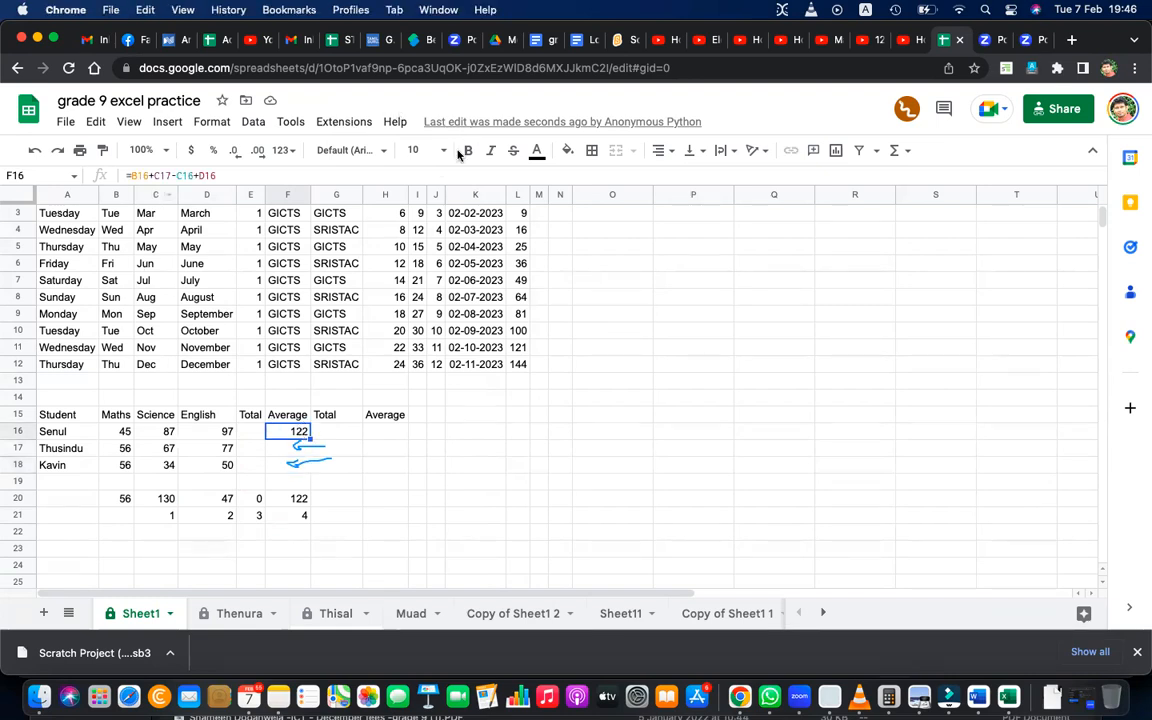
{"action": "mouse_move", "coordinate": [205, 160]}
{"action": "left_mouse_down"}
{"action": "mouse_move", "coordinate": [150, 170]}
{"action": "mouse_move", "coordinate": [225, 170]}
{"action": "left_mouse_up"}
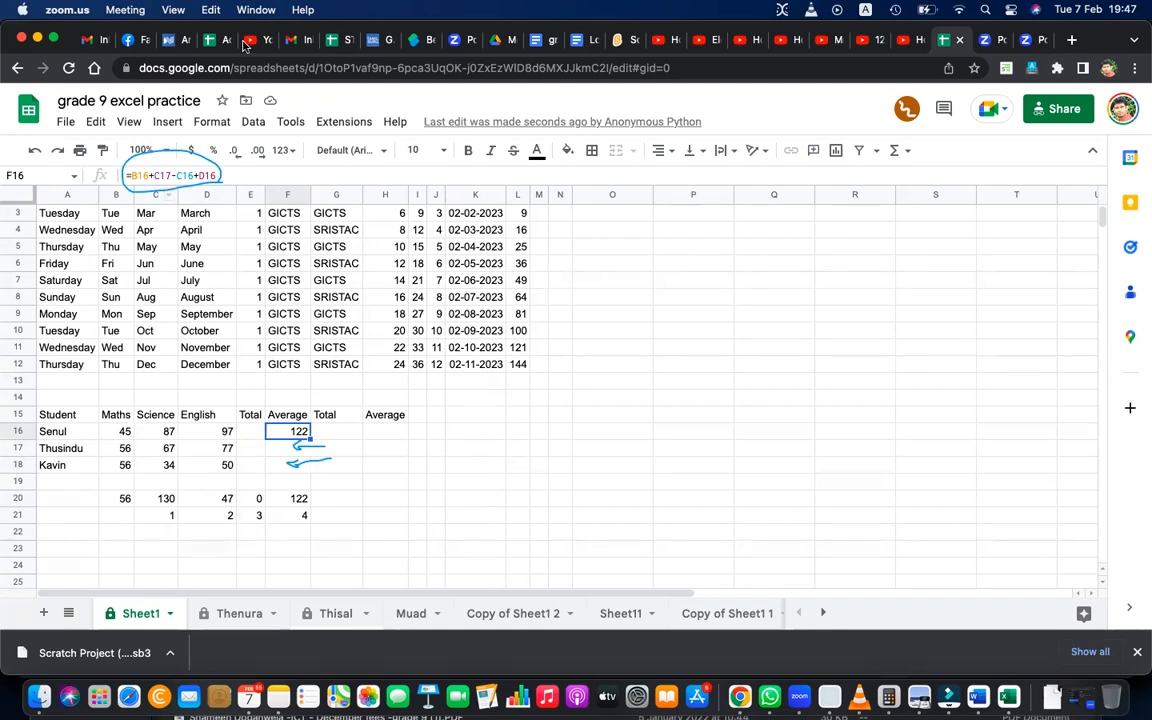
Fill the formula from F16 down through F18.
{"action": "key", "text": "XF86AudioRaiseVolume"}
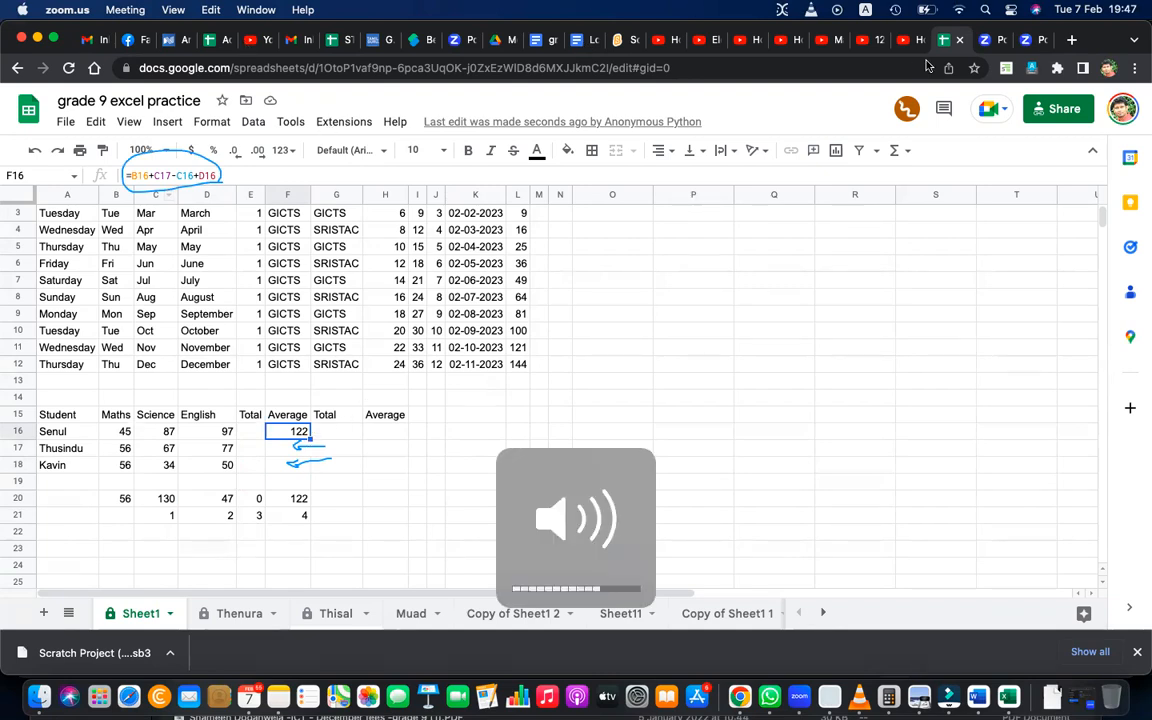
{"action": "key", "text": "XF86AudioMute"}
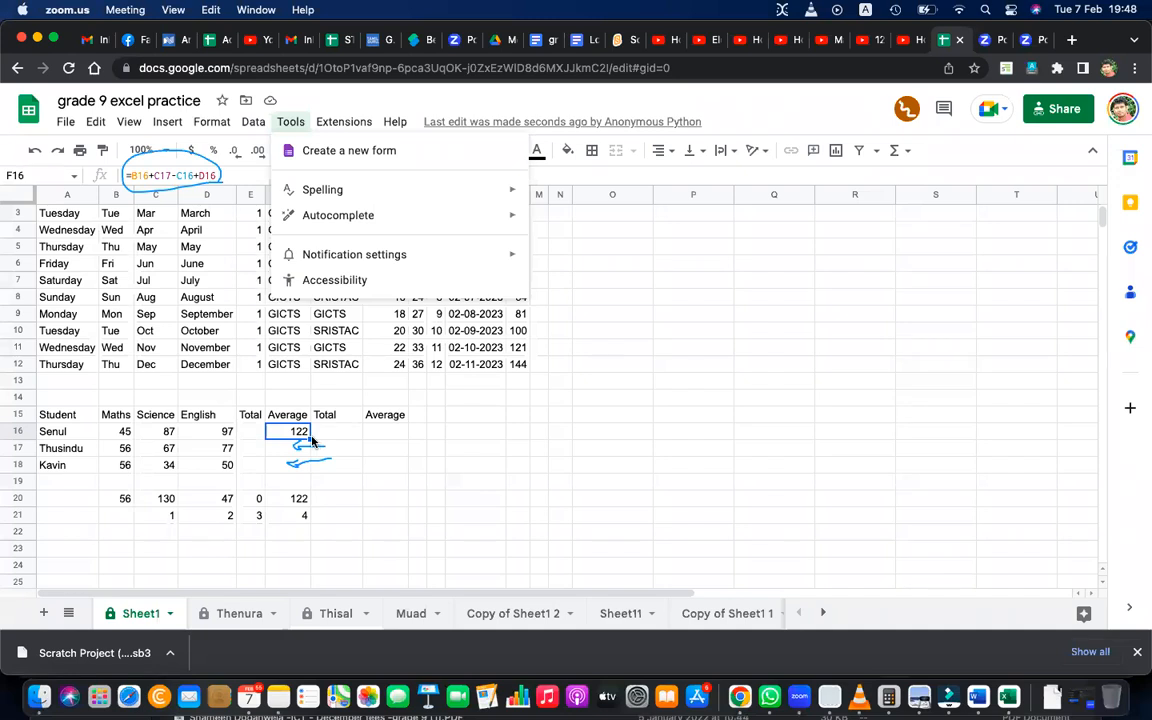
{"action": "left_click", "coordinate": [310, 439]}
{"action": "left_click_drag", "start_coordinate": [310, 439], "coordinate": [310, 467]}
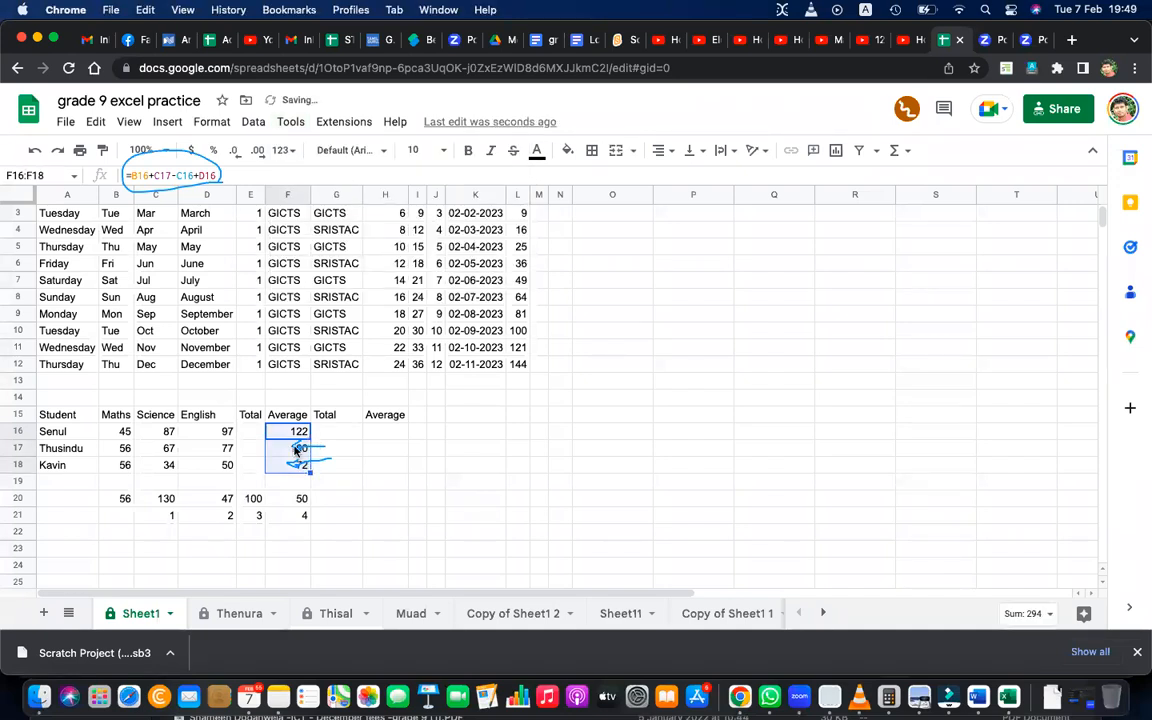
Compare the cell references in the formulas of F16, F17 and F18.
{"action": "left_click", "coordinate": [300, 466]}
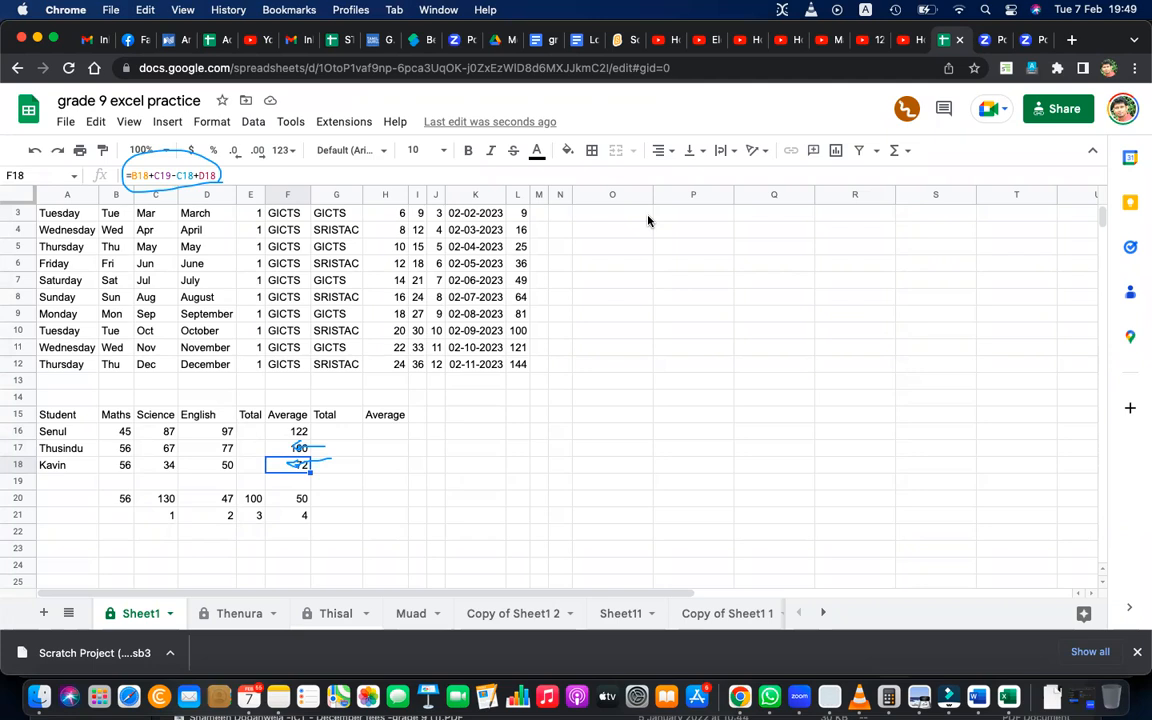
{"action": "key", "text": "XF86AudioRaiseVolume"}
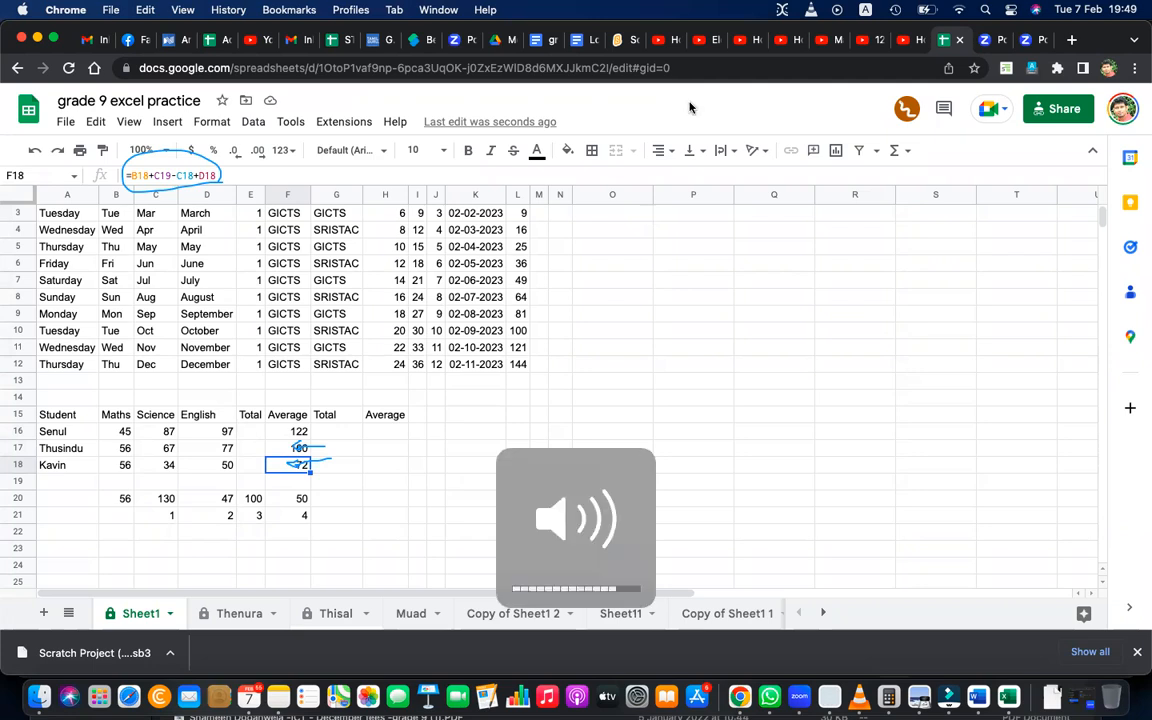
{"action": "double_click", "coordinate": [292, 431]}
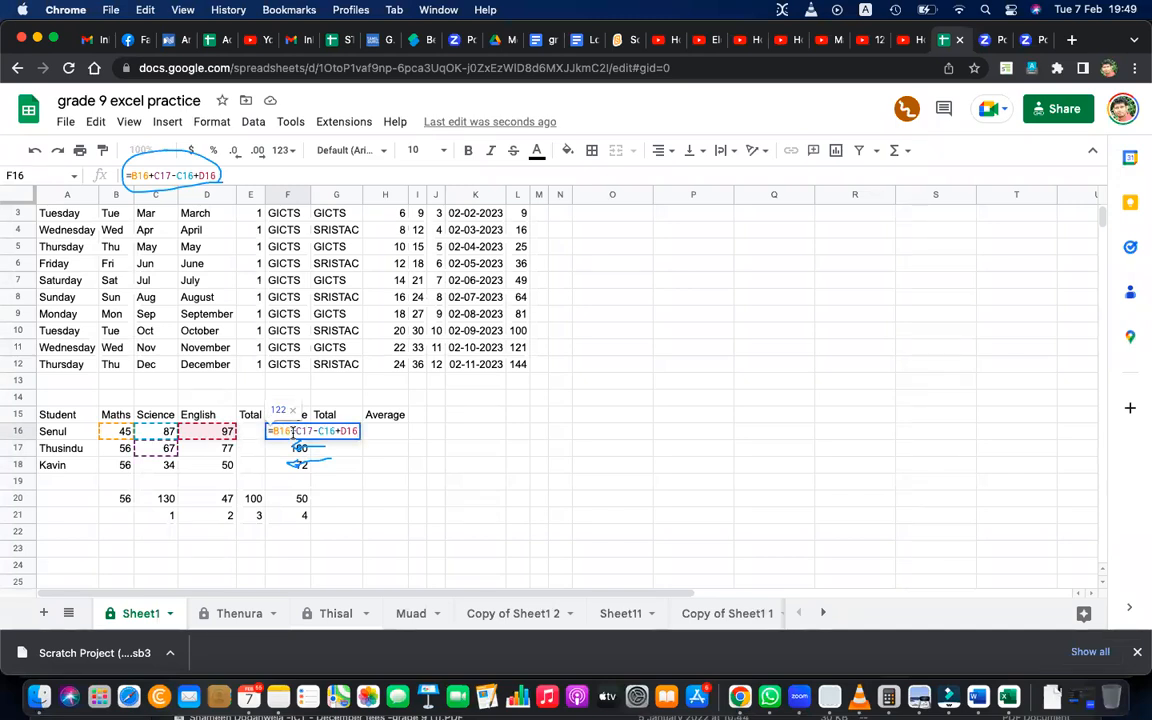
{"action": "key", "text": "Return"}
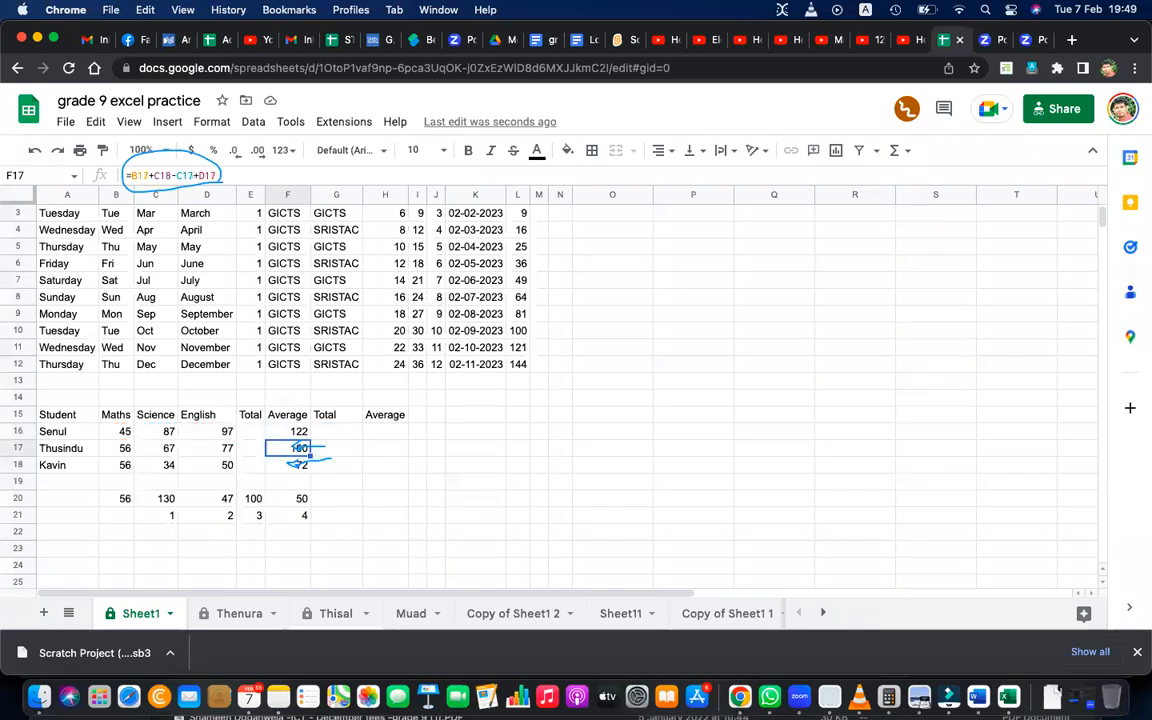
{"action": "double_click", "coordinate": [287, 449]}
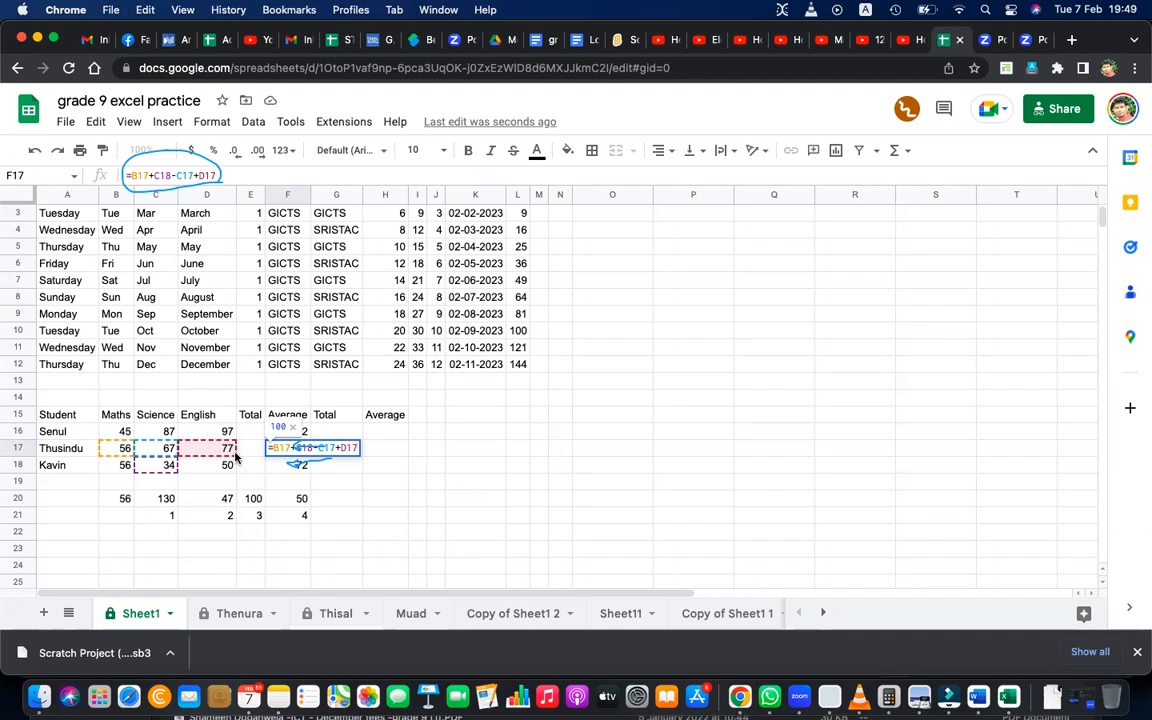
{"action": "key", "text": "Return"}
{"action": "double_click", "coordinate": [287, 460]}
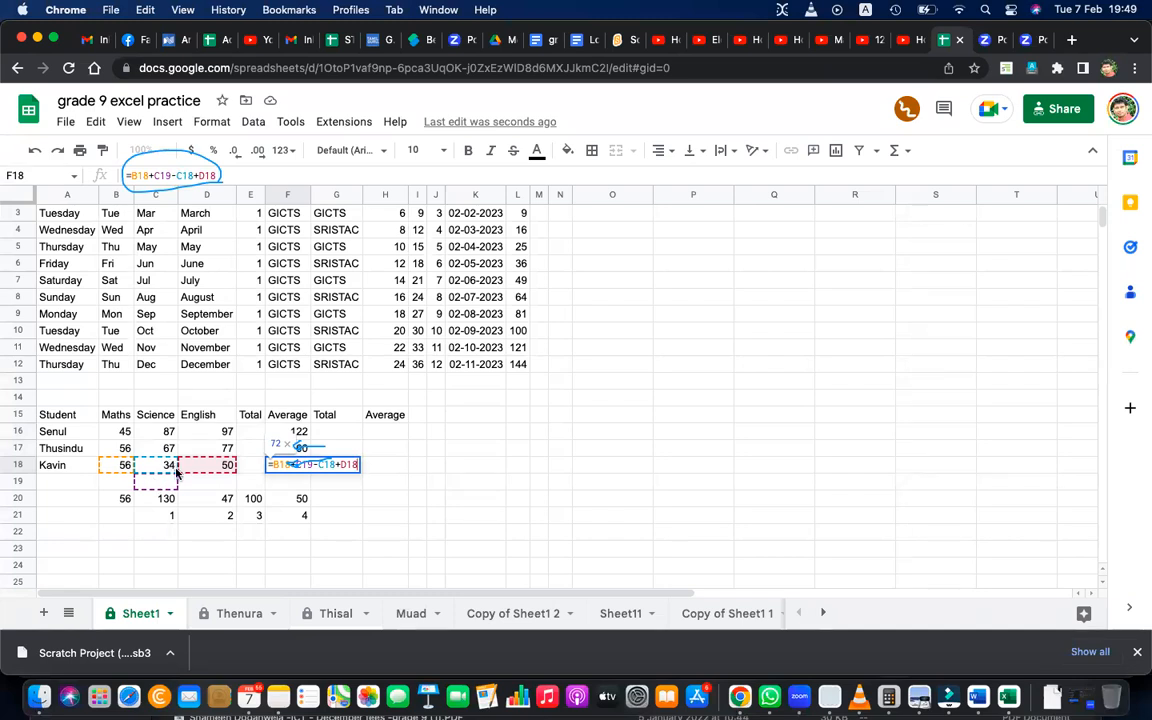
{"action": "key", "text": "Return"}
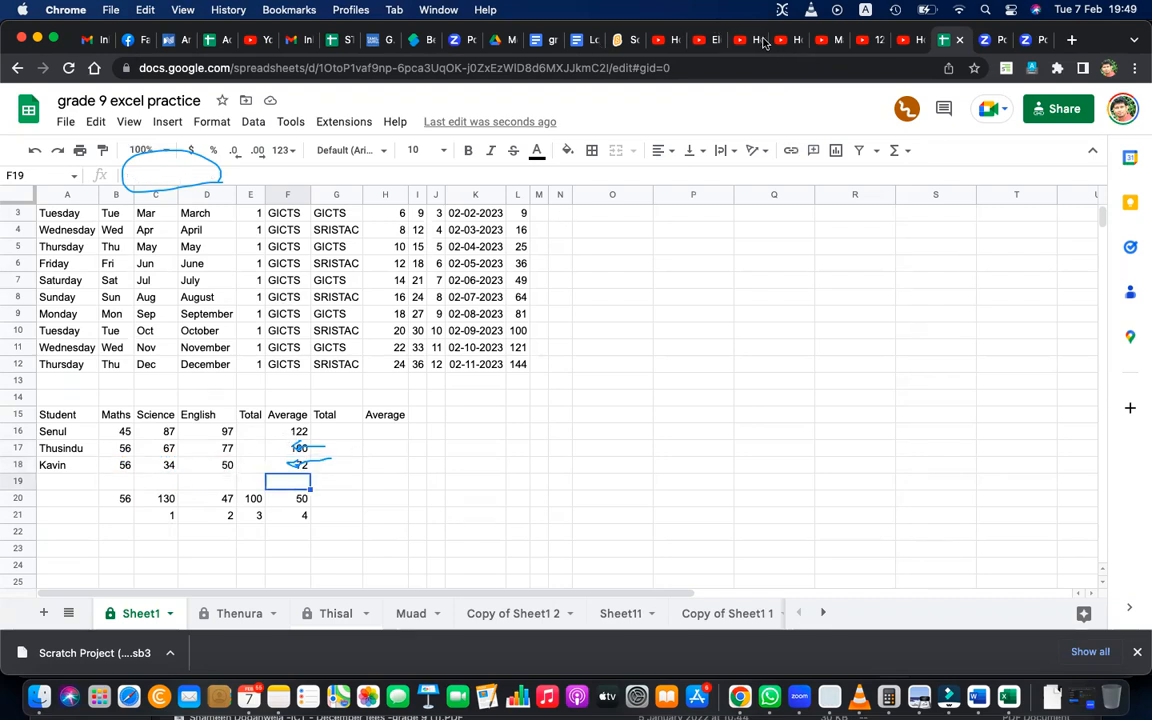
Clear the drawn annotations and delete the practice contents of B20:F22.
{"action": "left_click", "coordinate": [862, 158]}
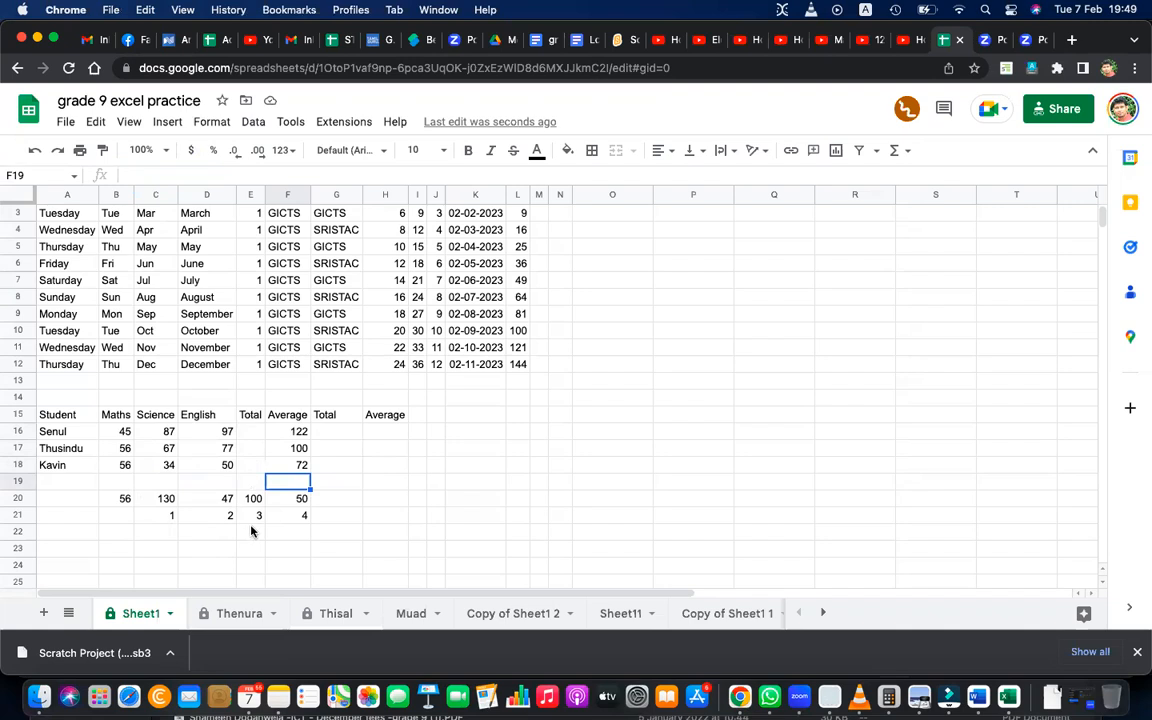
{"action": "left_click", "coordinate": [123, 497]}
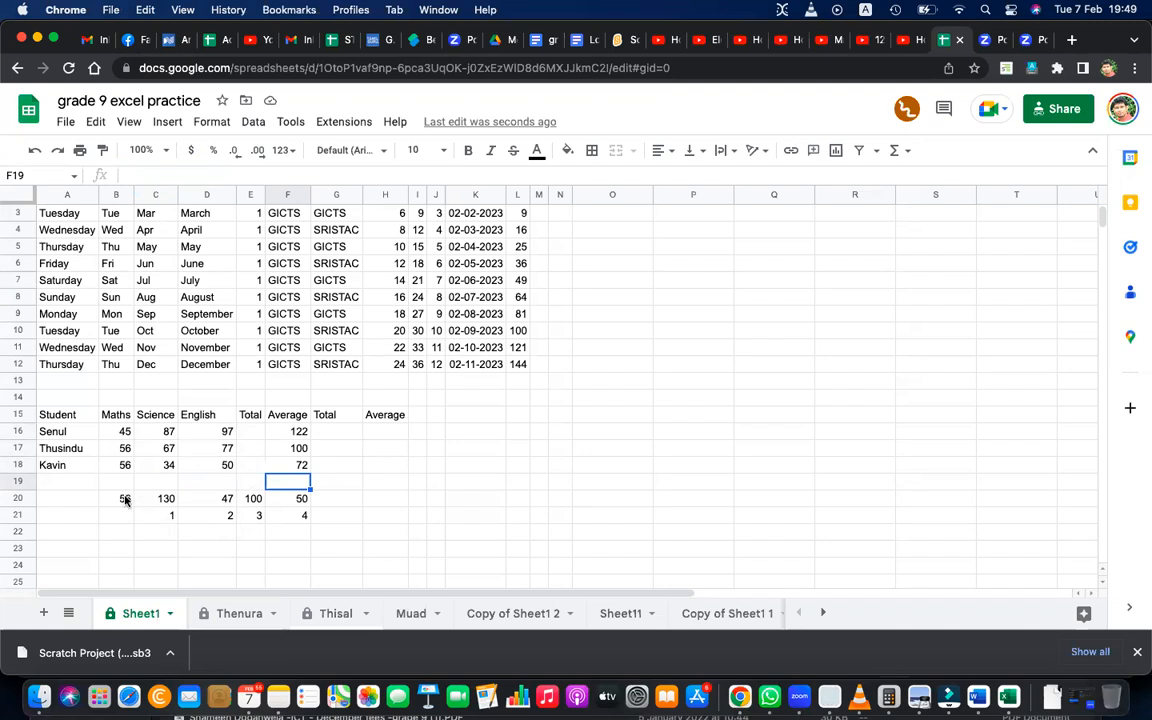
{"action": "left_click", "coordinate": [287, 535], "text": "shift"}
{"action": "key", "text": "Delete"}
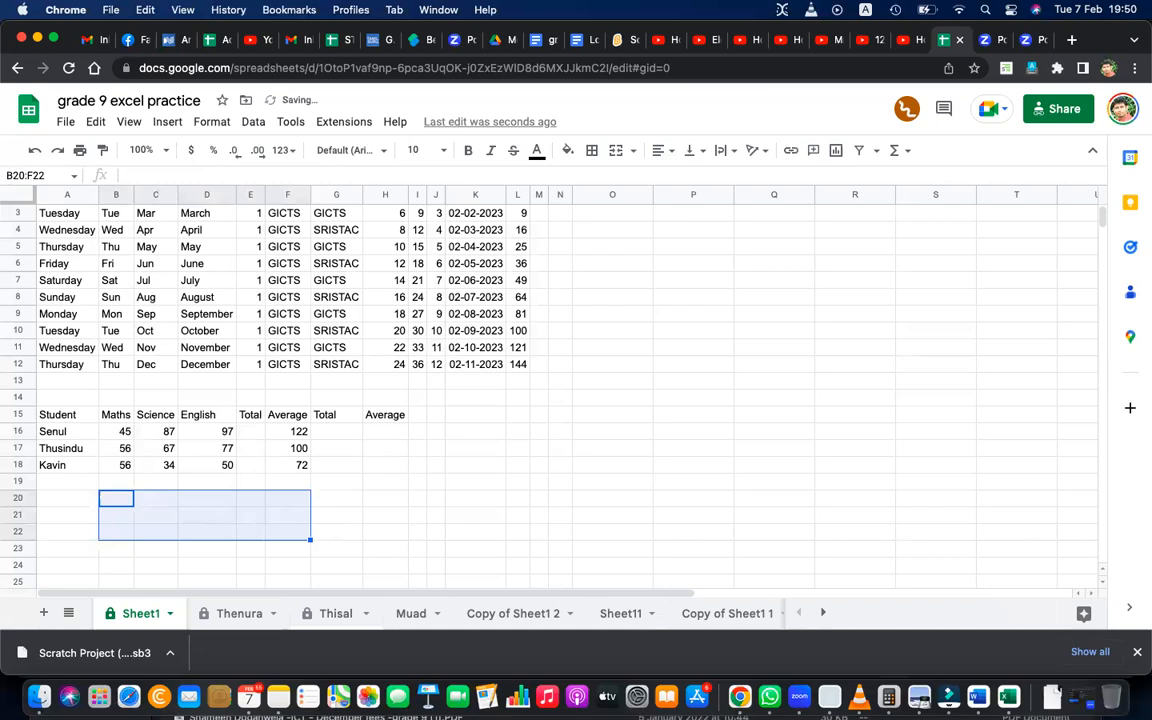
Delete the contents of F16:F20, including the formulas in the first Average column.
{"action": "left_click", "coordinate": [283, 431]}
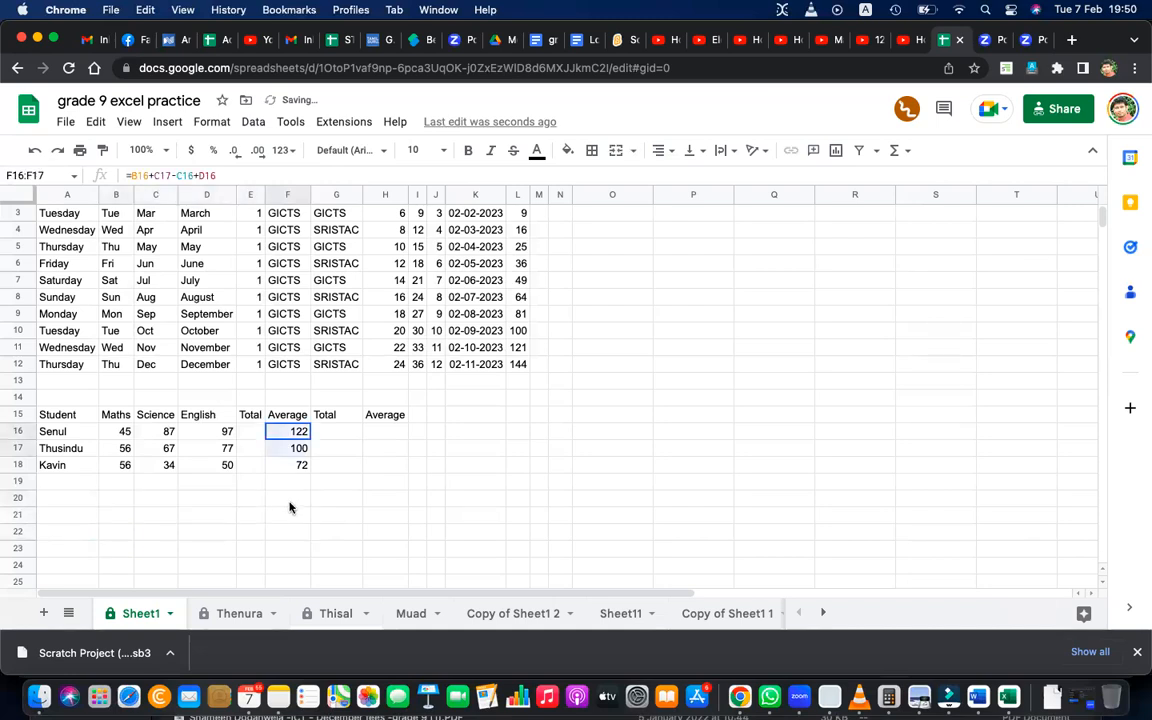
{"action": "left_click", "coordinate": [290, 507], "text": "shift"}
{"action": "key", "text": "Delete"}
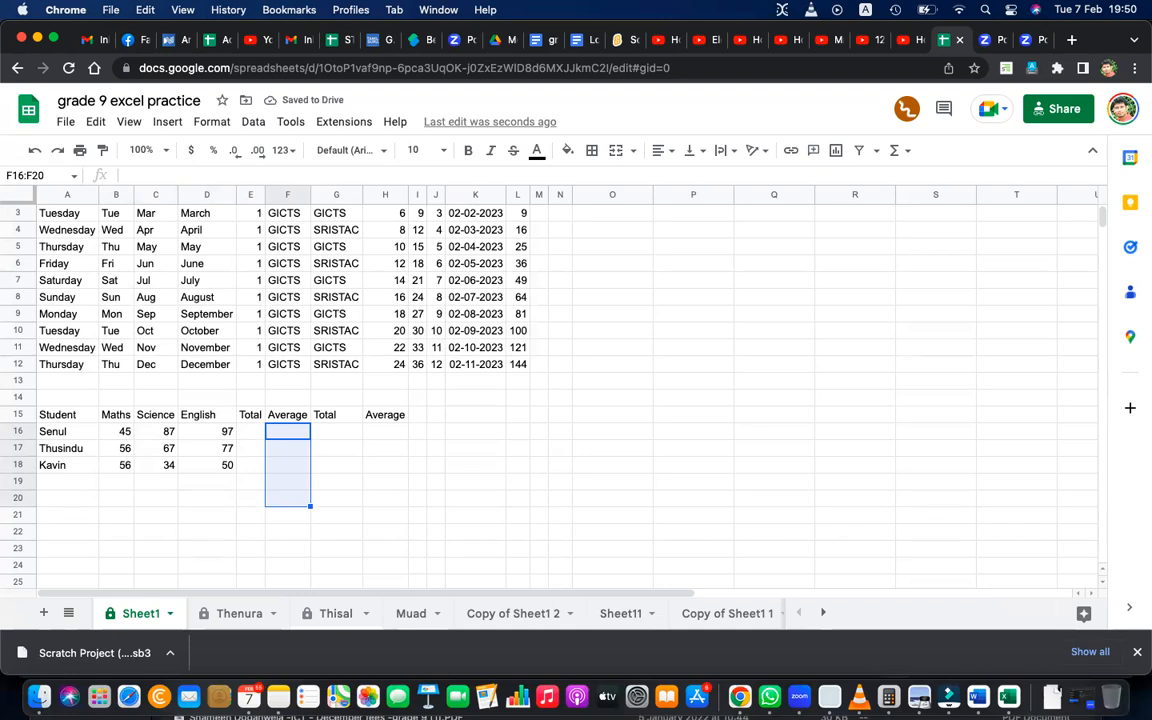
Enter =sum(B16:D16) in E16 for the first student's total and accept the suggested autofill for E17:E18.
{"action": "left_click", "coordinate": [252, 431]}
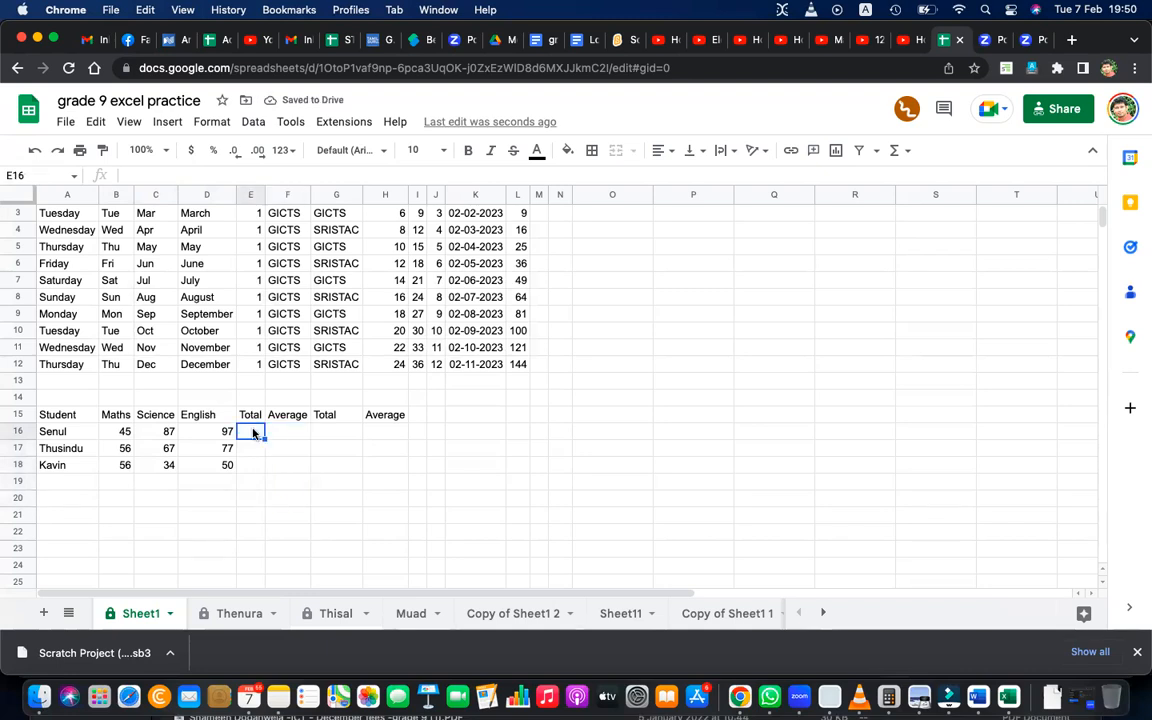
{"action": "type", "text": "="}
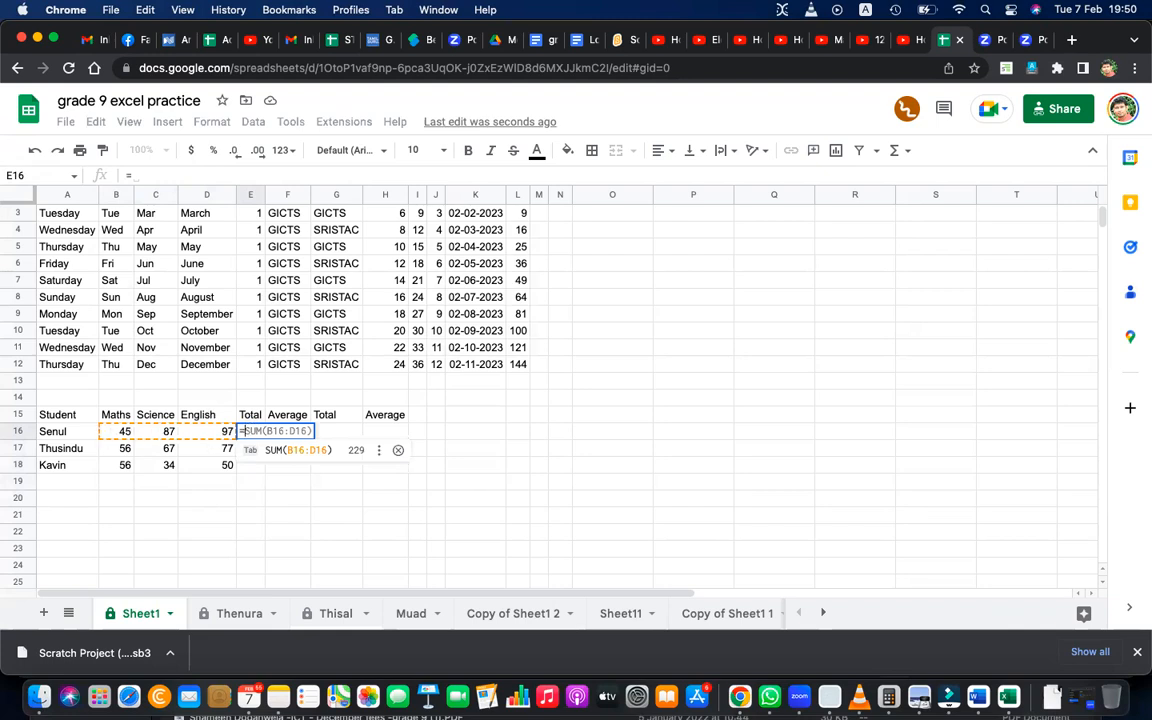
{"action": "type", "text": "sum("}
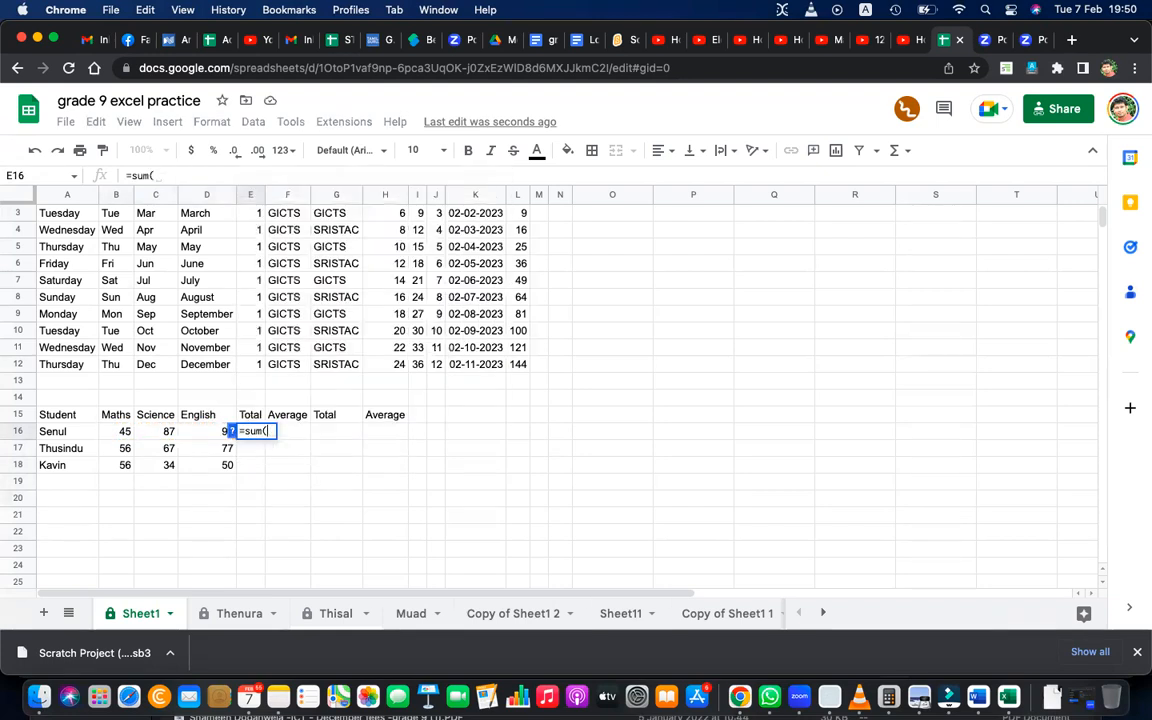
{"action": "left_click_drag", "start_coordinate": [124, 433], "coordinate": [190, 437]}
{"action": "type", "text": ")"}
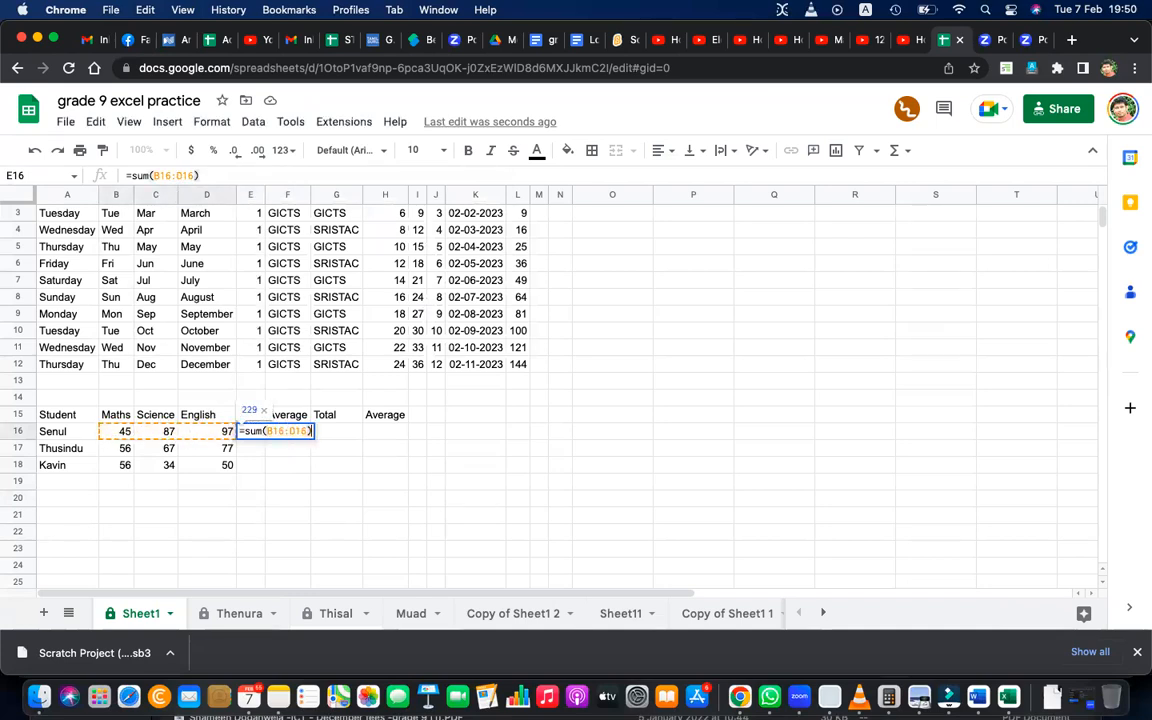
{"action": "key", "text": "Return"}
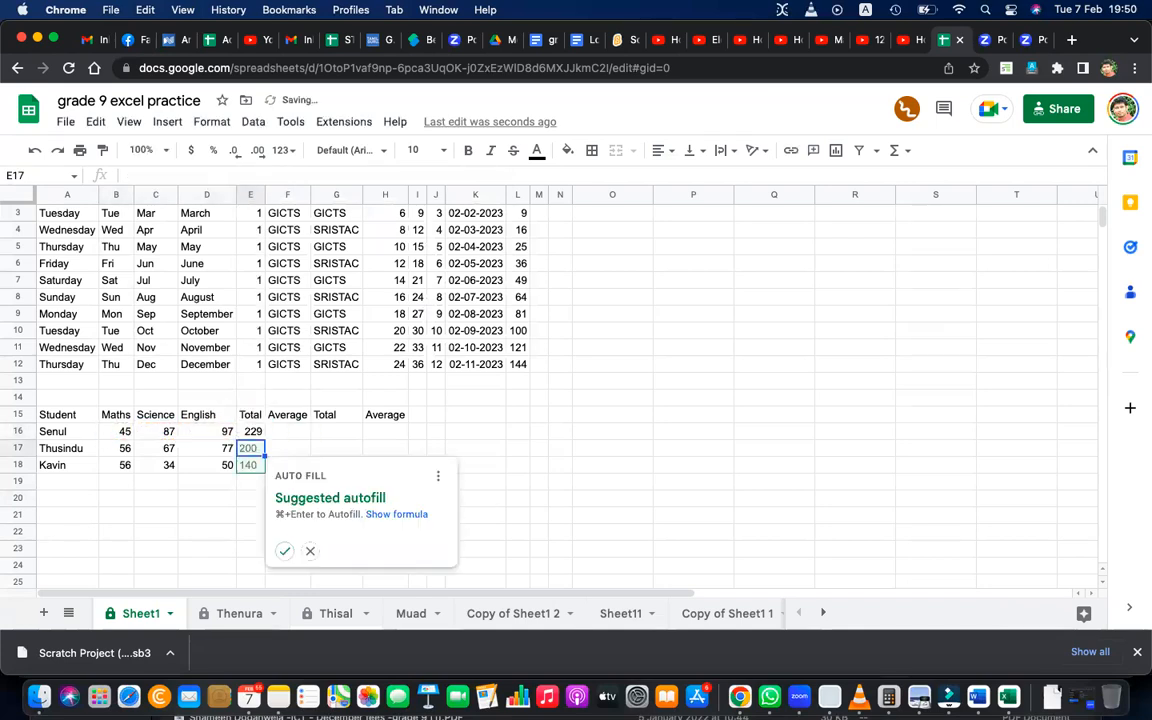
{"action": "left_click", "coordinate": [284, 551]}
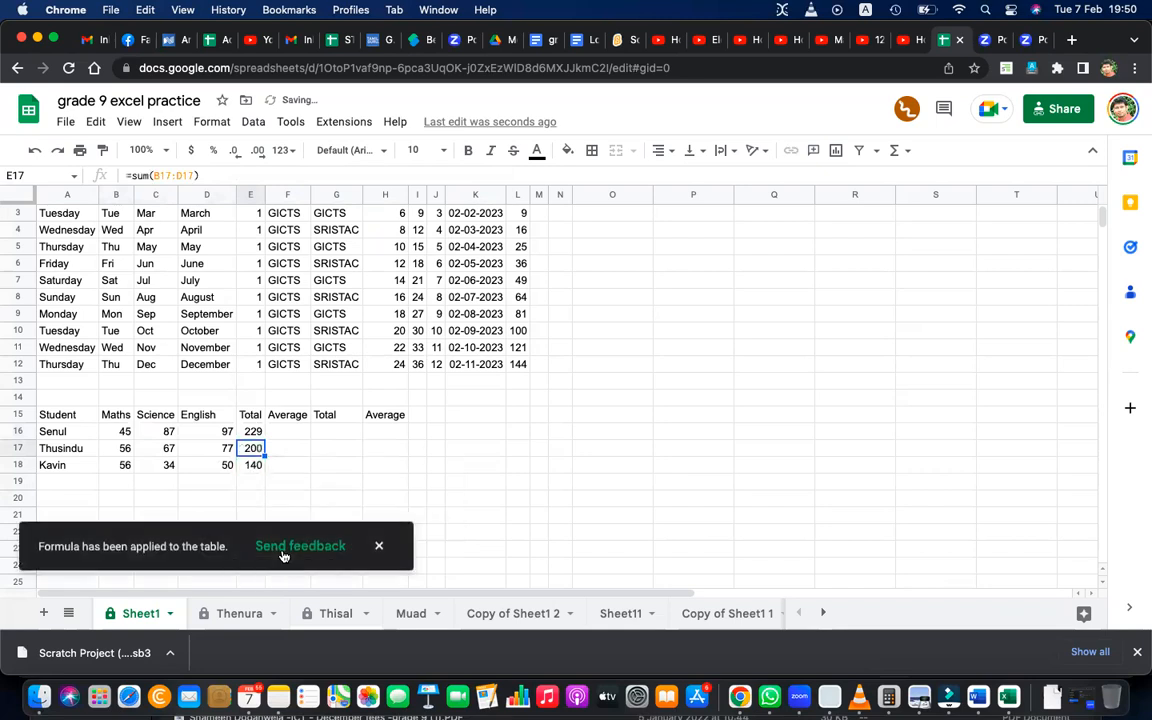
{"action": "left_click", "coordinate": [378, 546]}
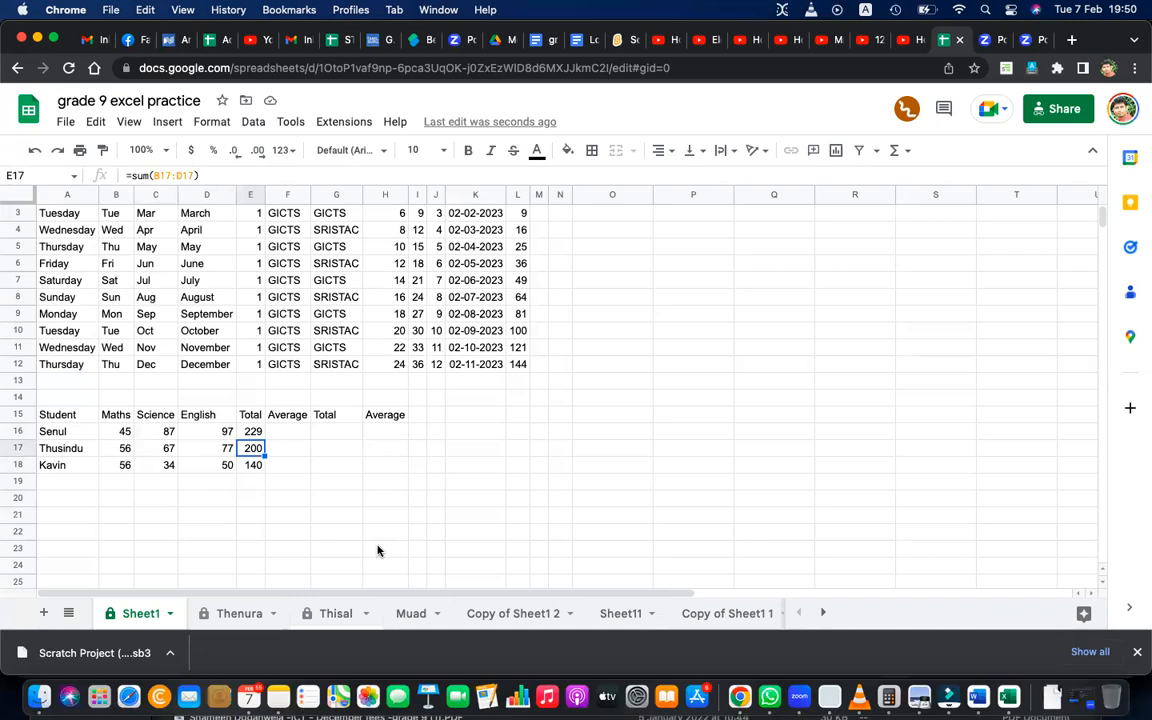
Enter =average(B16:D16) in F16 for the first student's average mark.
{"action": "left_click", "coordinate": [297, 432]}
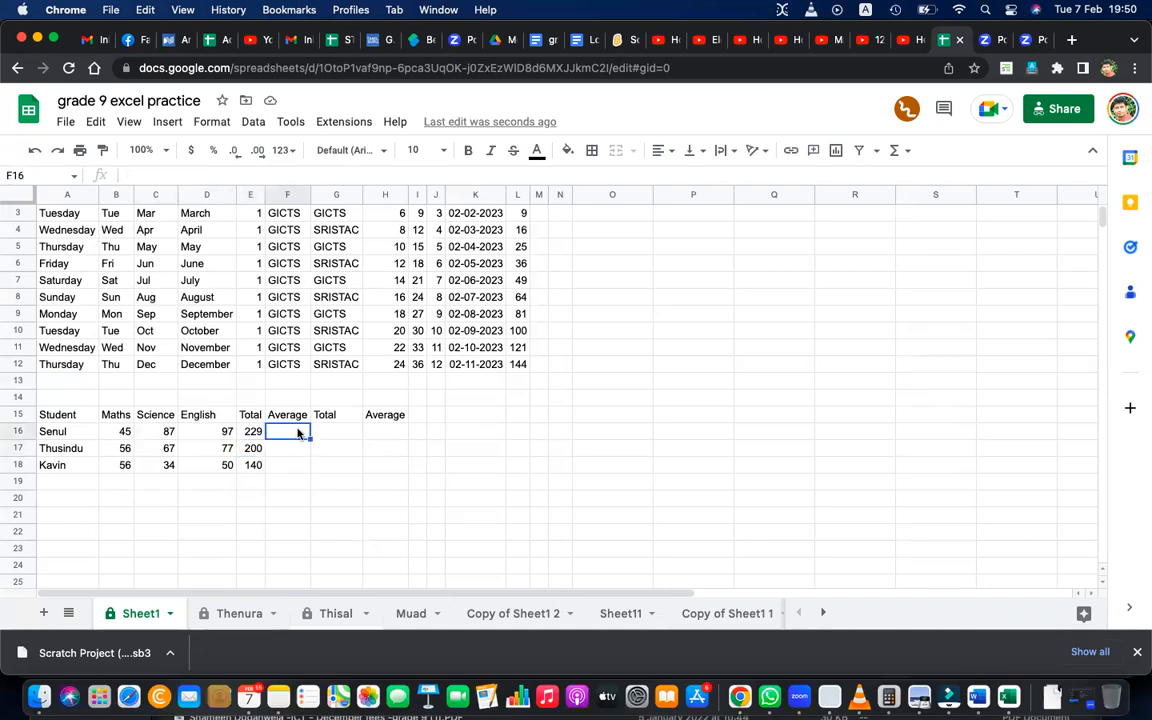
{"action": "type", "text": "="}
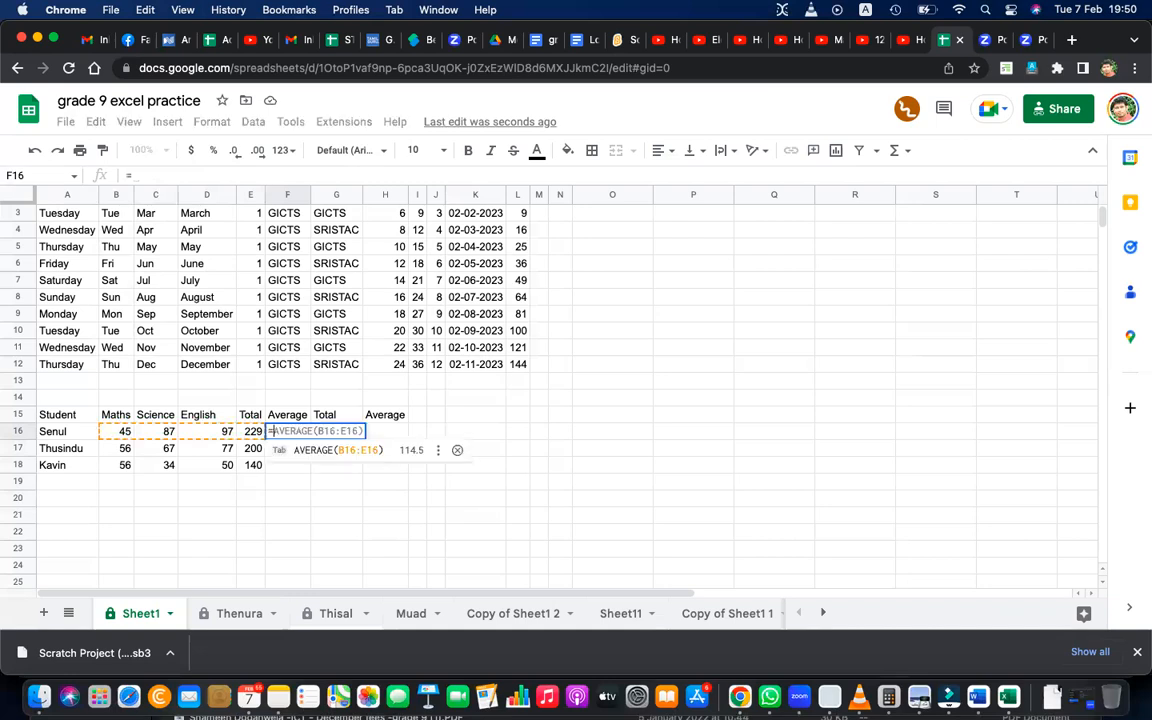
{"action": "type", "text": "average("}
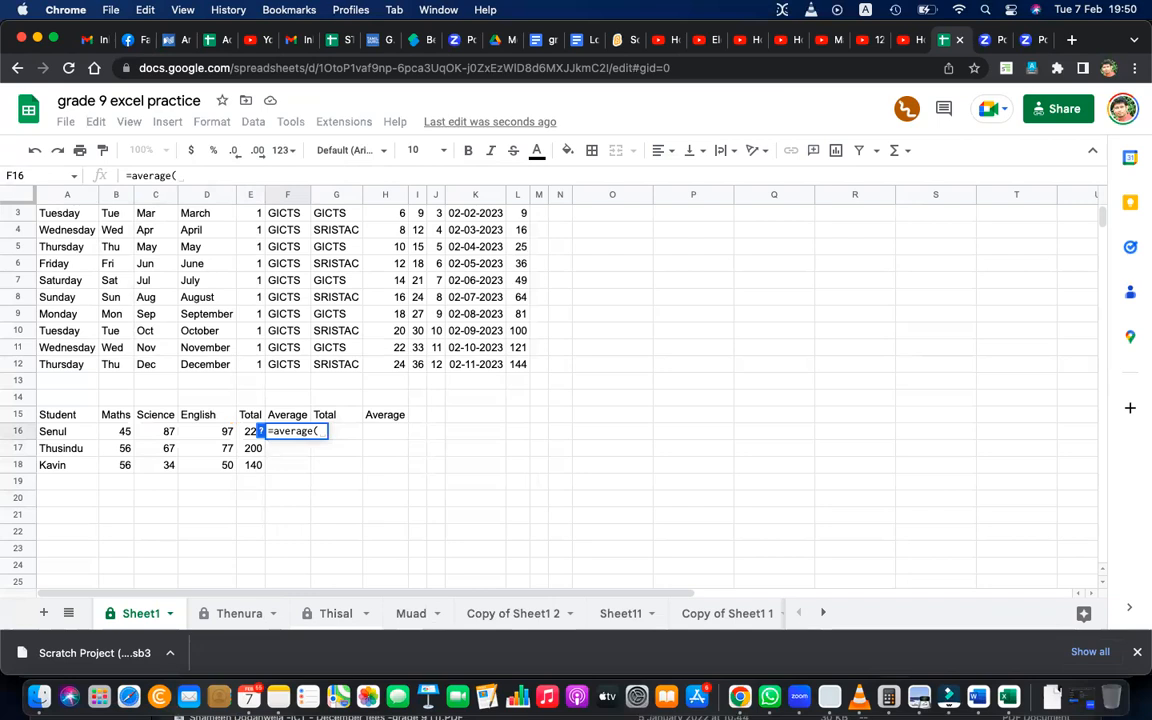
{"action": "left_click", "coordinate": [121, 432]}
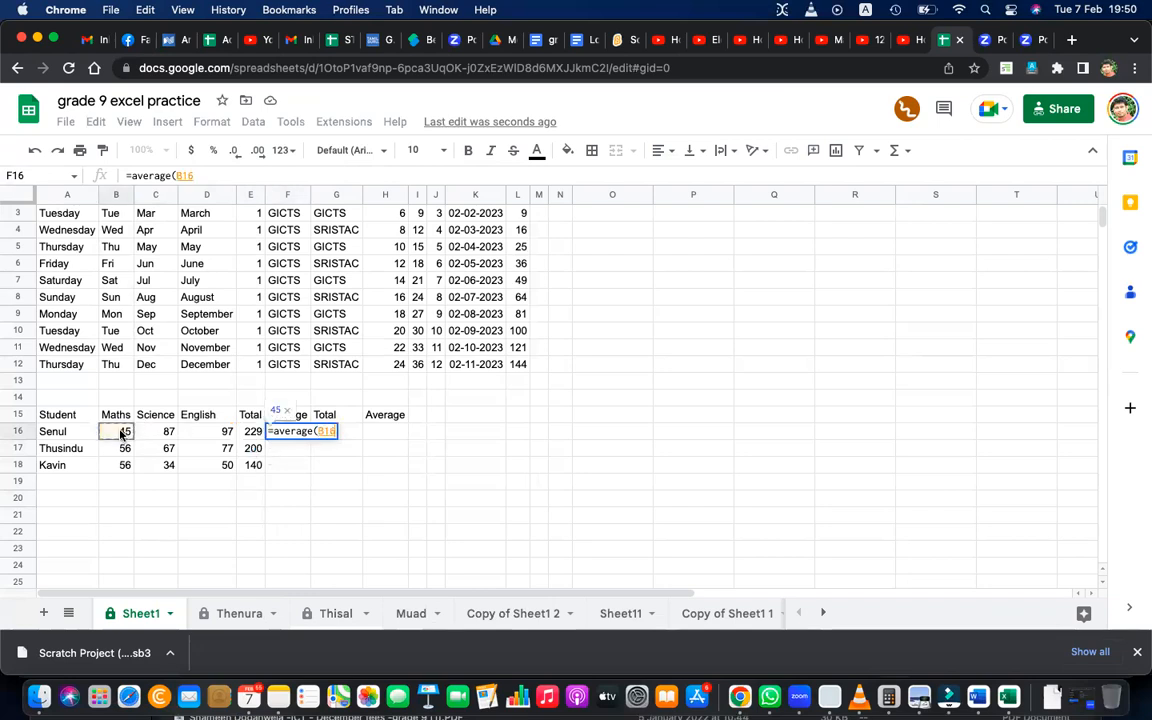
{"action": "left_click_drag", "start_coordinate": [121, 432], "coordinate": [201, 434]}
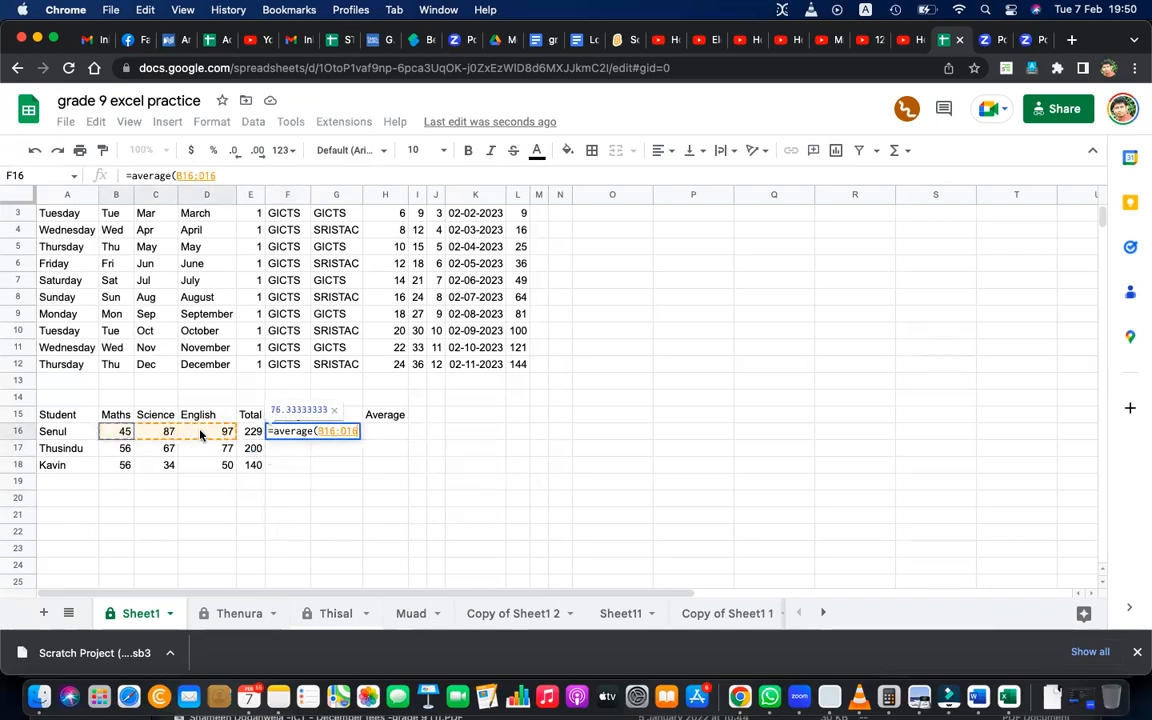
{"action": "type", "text": ")"}
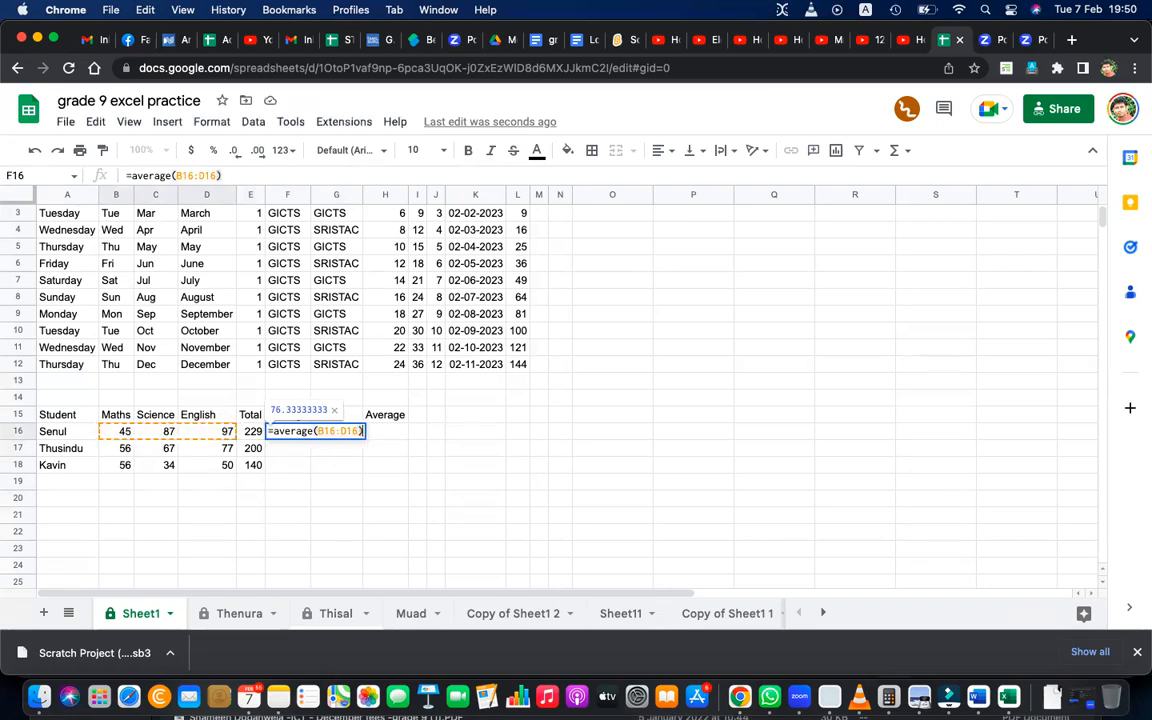
{"action": "key", "text": "Return"}
Fill the average formula from F16 down through F18 and check the shifted references in F17 and F18.
{"action": "left_click", "coordinate": [302, 434]}
{"action": "left_click_drag", "start_coordinate": [311, 436], "coordinate": [311, 462]}
{"action": "double_click", "coordinate": [293, 448]}
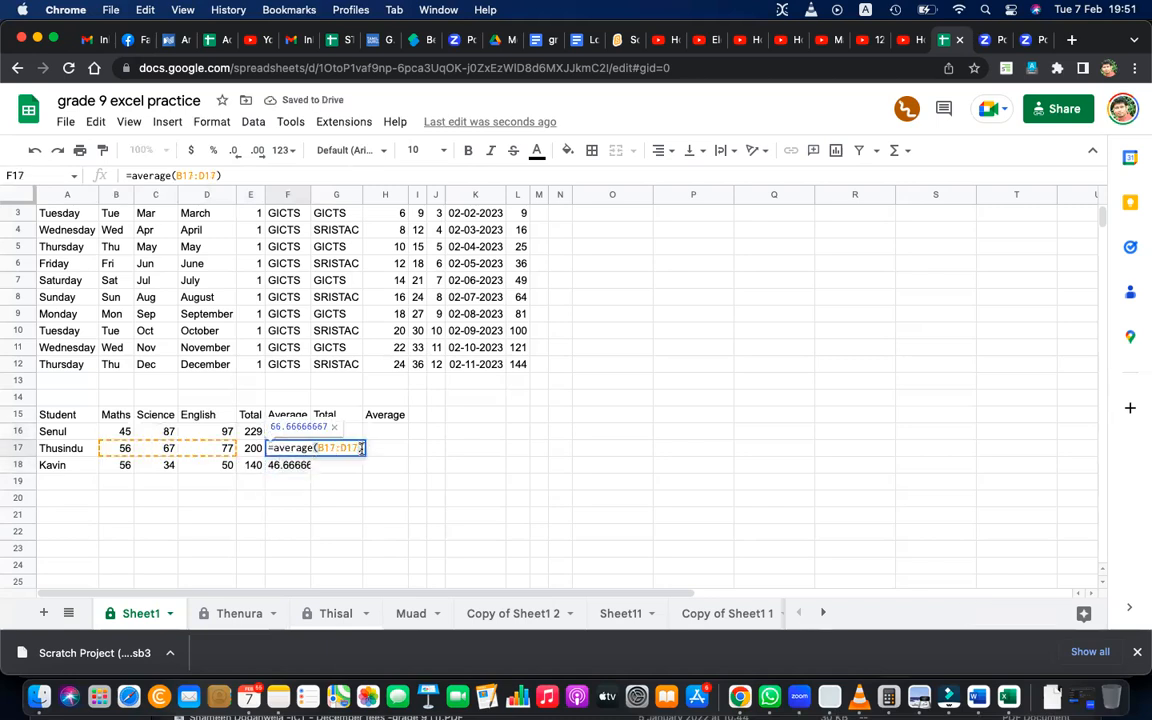
{"action": "key", "text": "Return"}
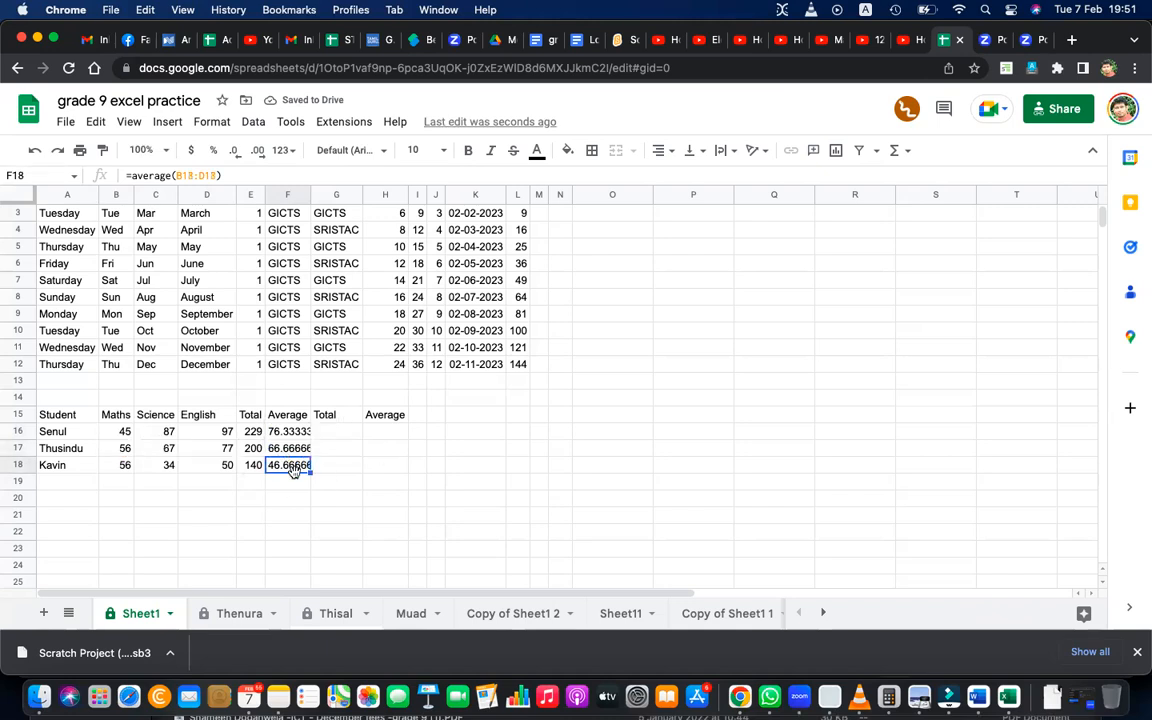
{"action": "double_click", "coordinate": [290, 465]}
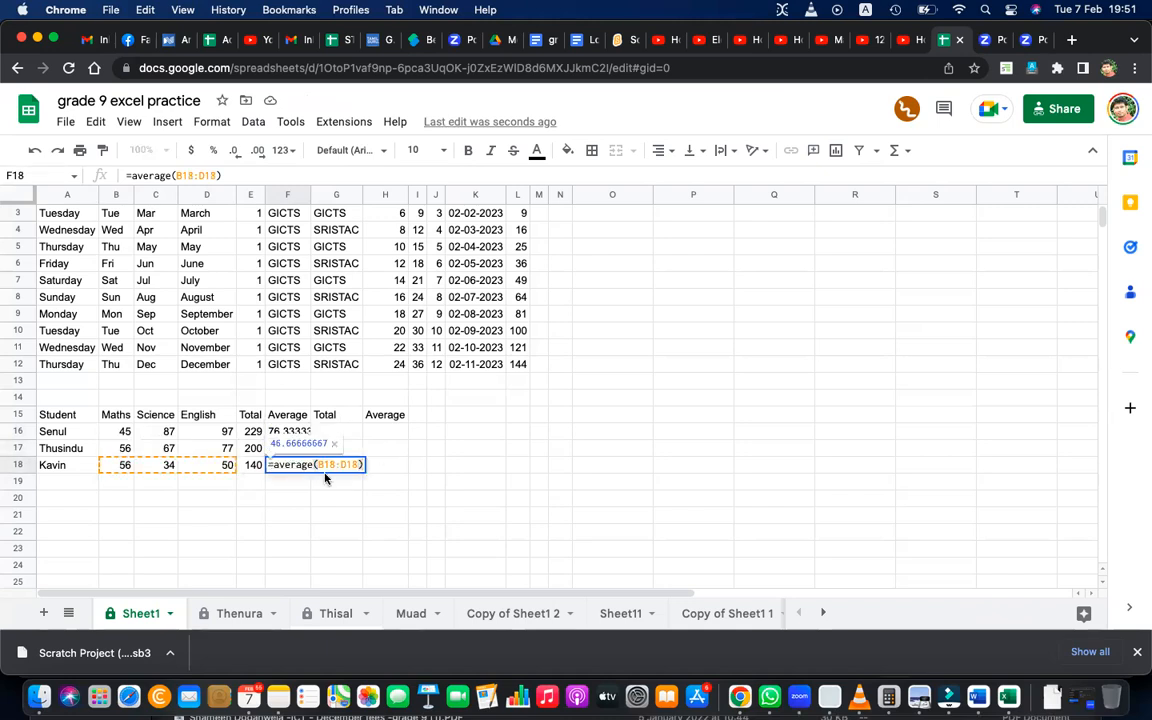
Recheck the cell ranges used by the average formulas in F16 and F17.
{"action": "key", "text": "Return"}
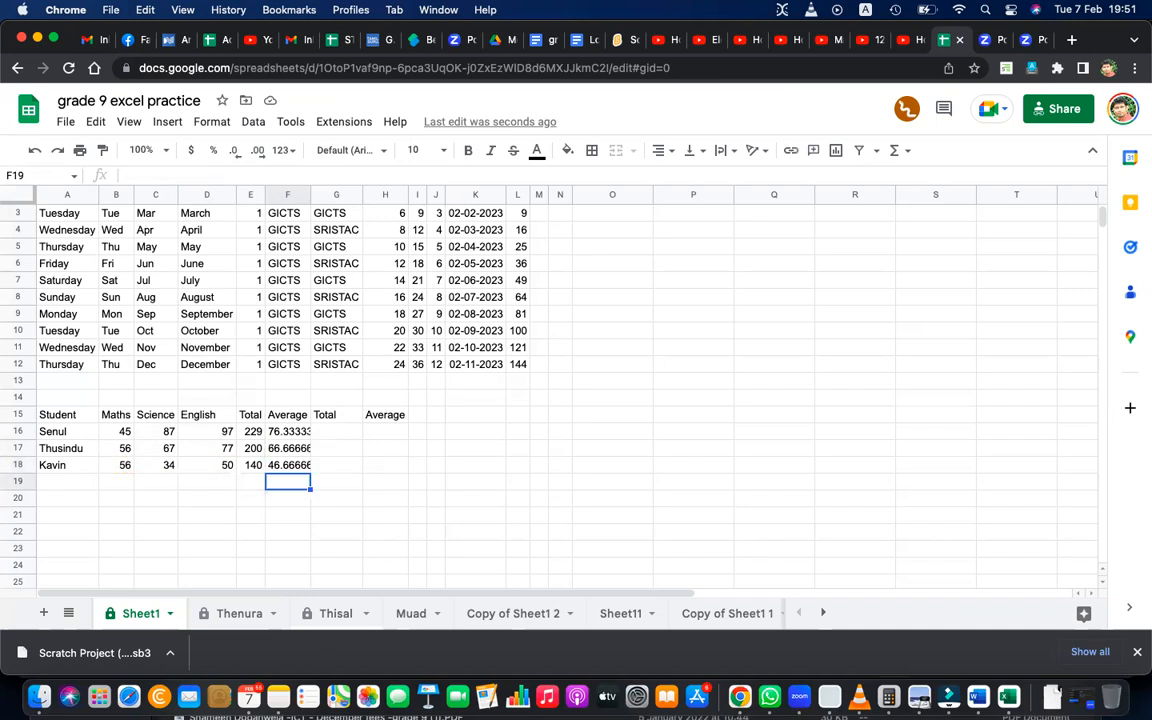
{"action": "double_click", "coordinate": [288, 432]}
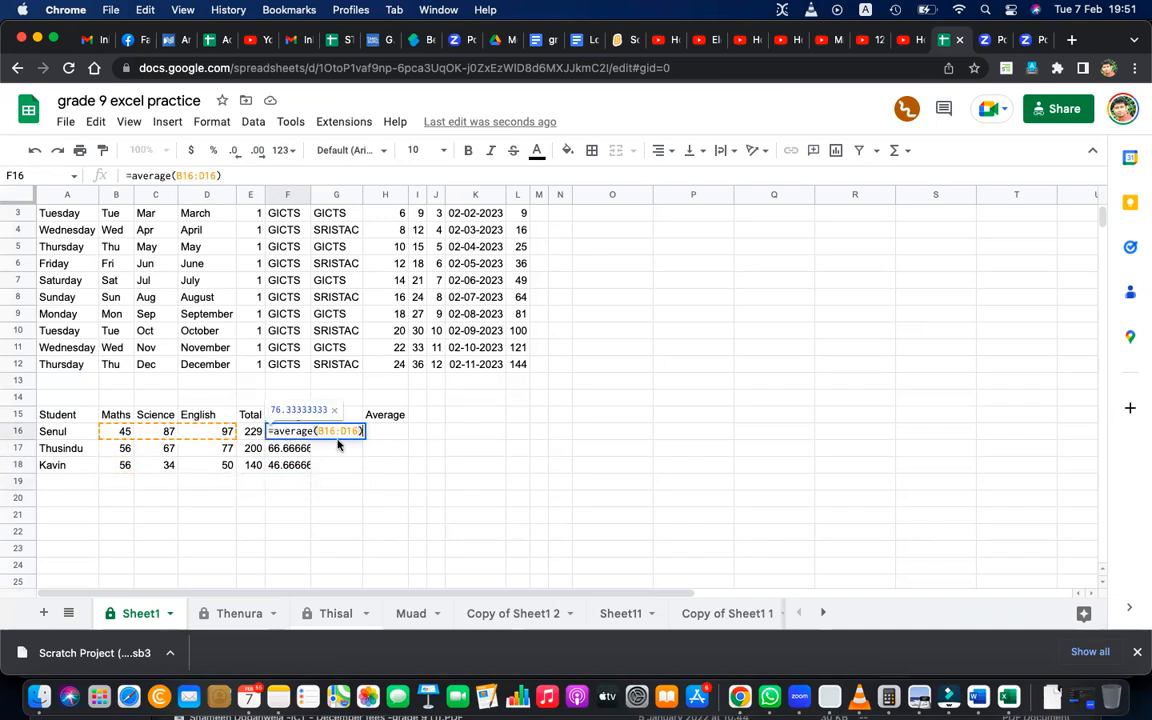
{"action": "key", "text": "Return"}
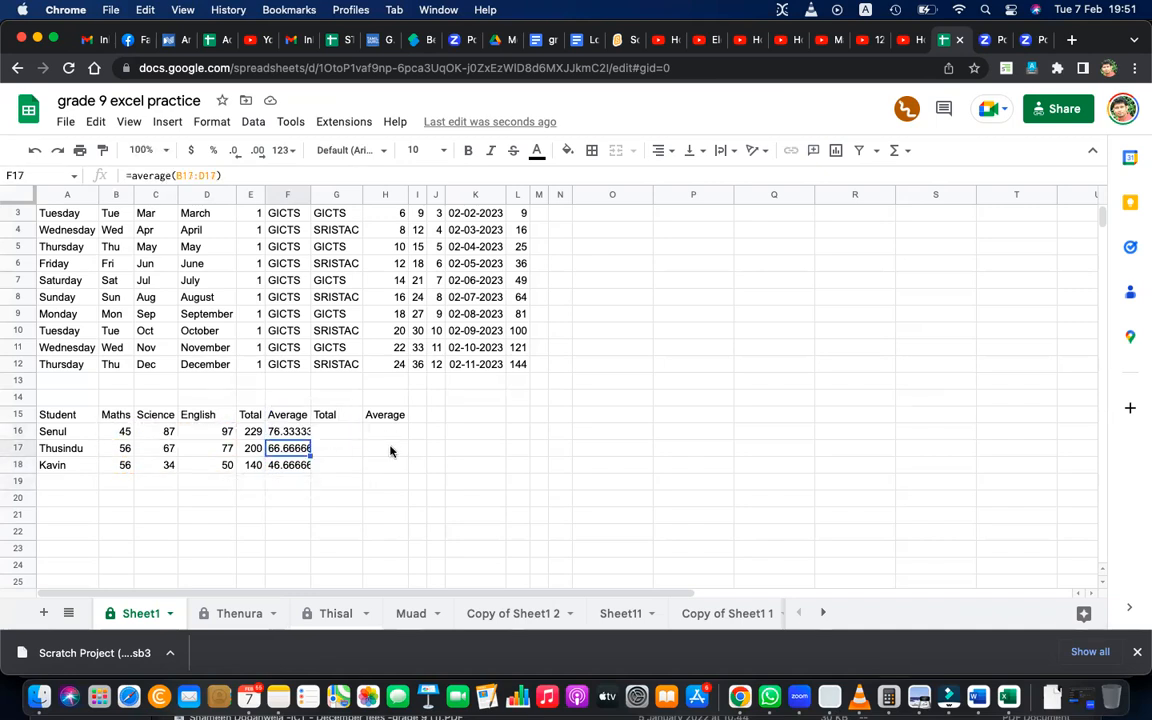
{"action": "double_click", "coordinate": [285, 449]}
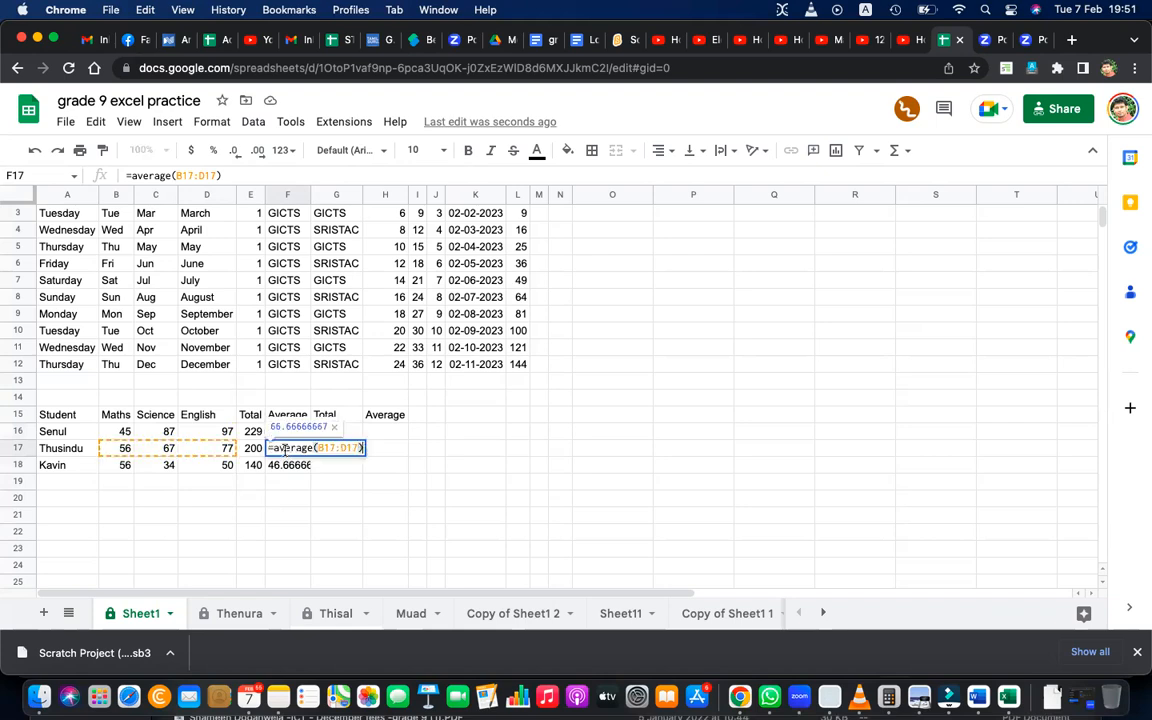
{"action": "key", "text": "Return"}
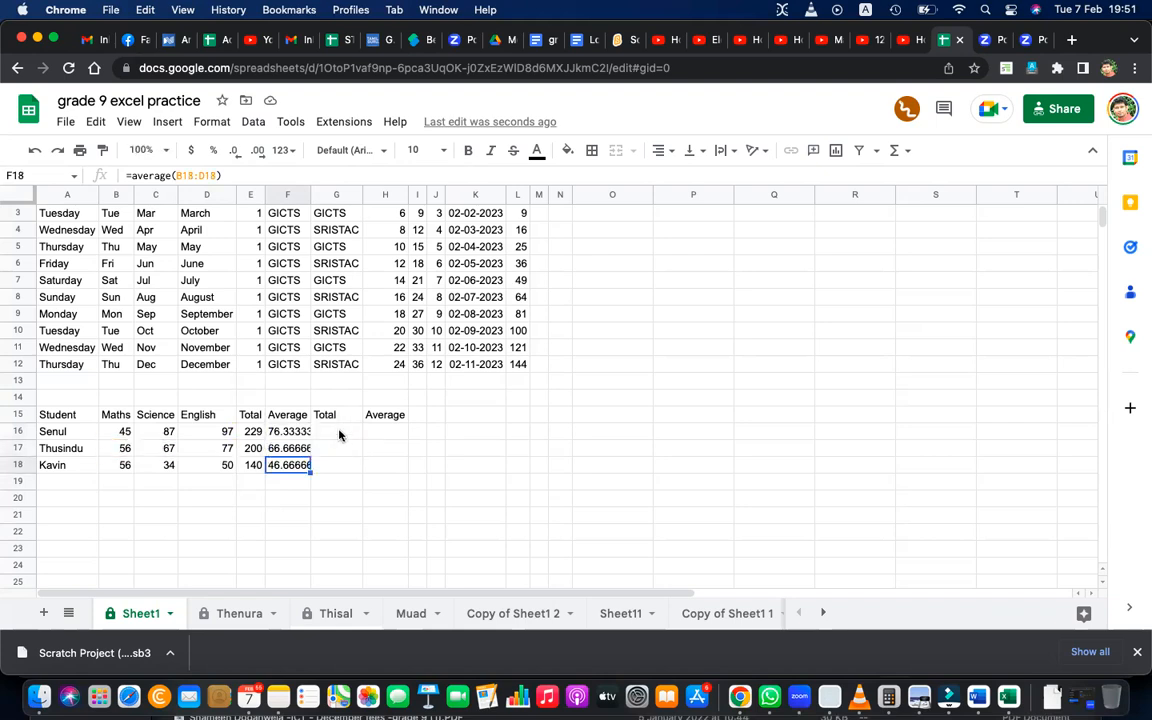
Enter =B16+C16+D16 in G16 under the second Total heading and accept the suggested autofill for G17:G18.
{"action": "left_click", "coordinate": [341, 432]}
{"action": "type", "text": "="}
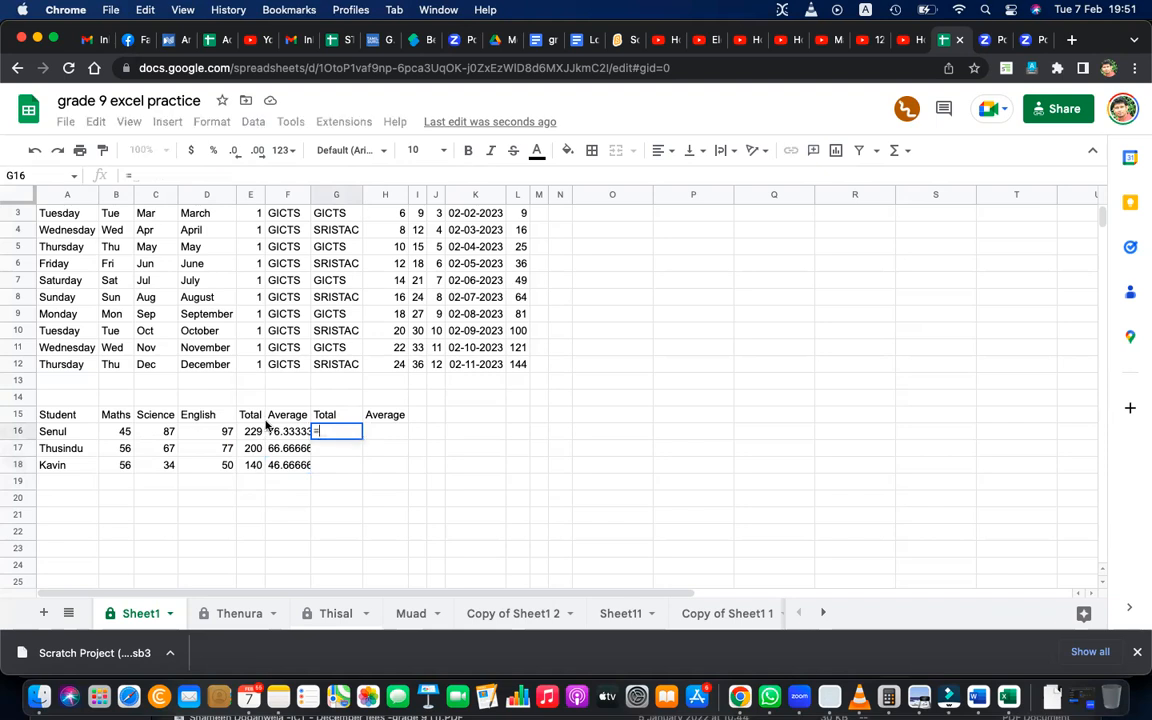
{"action": "left_click", "coordinate": [124, 434]}
{"action": "type", "text": "+"}
{"action": "left_click", "coordinate": [157, 432]}
{"action": "type", "text": "+"}
{"action": "left_click", "coordinate": [219, 435]}
{"action": "key", "text": "Return"}
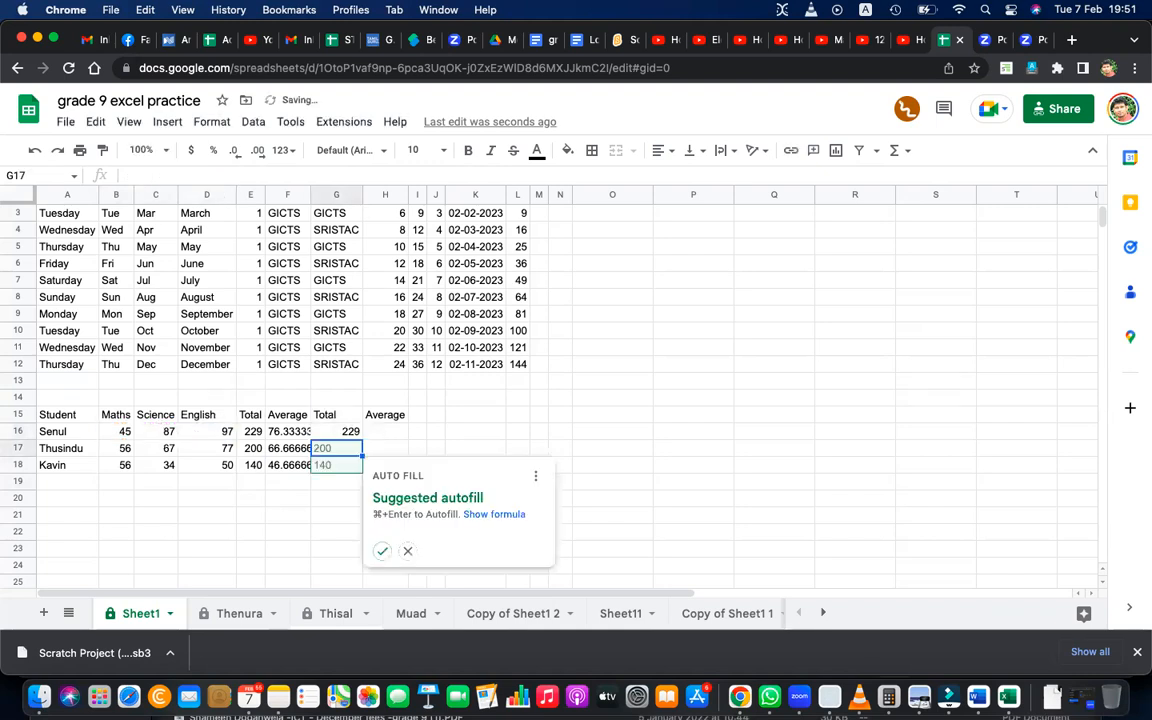
{"action": "left_click", "coordinate": [383, 553]}
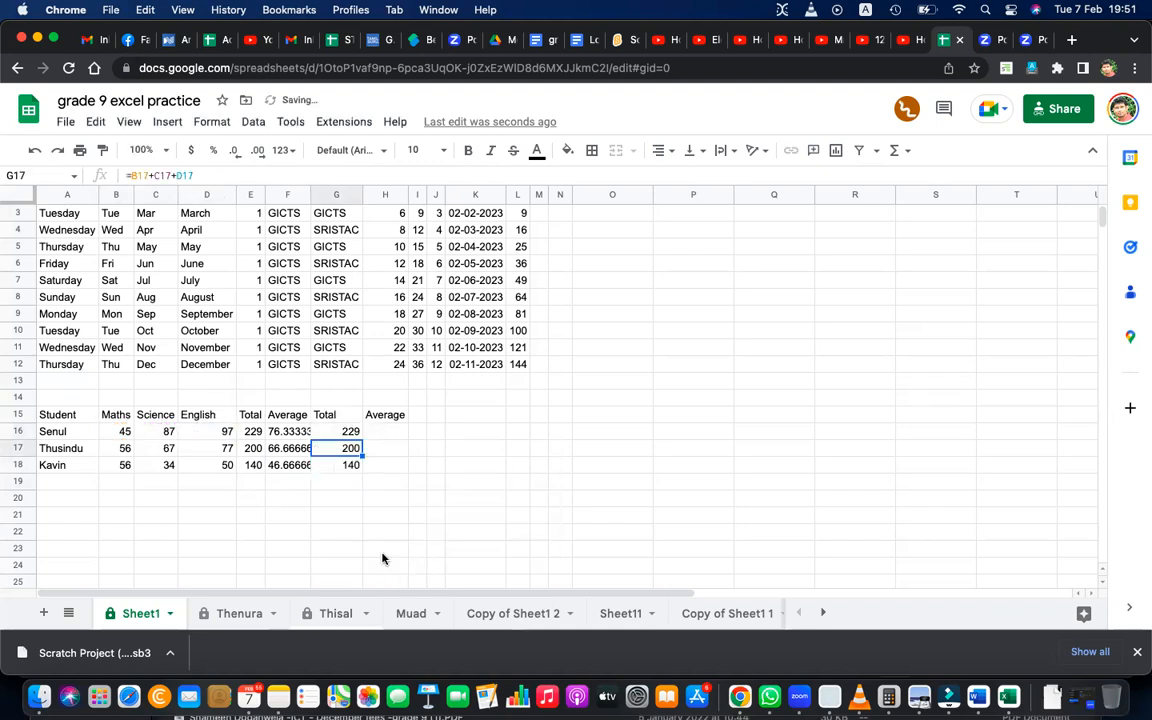
Inspect the addition formulas in G16, G17 and G18 to compare their row references.
{"action": "double_click", "coordinate": [345, 432]}
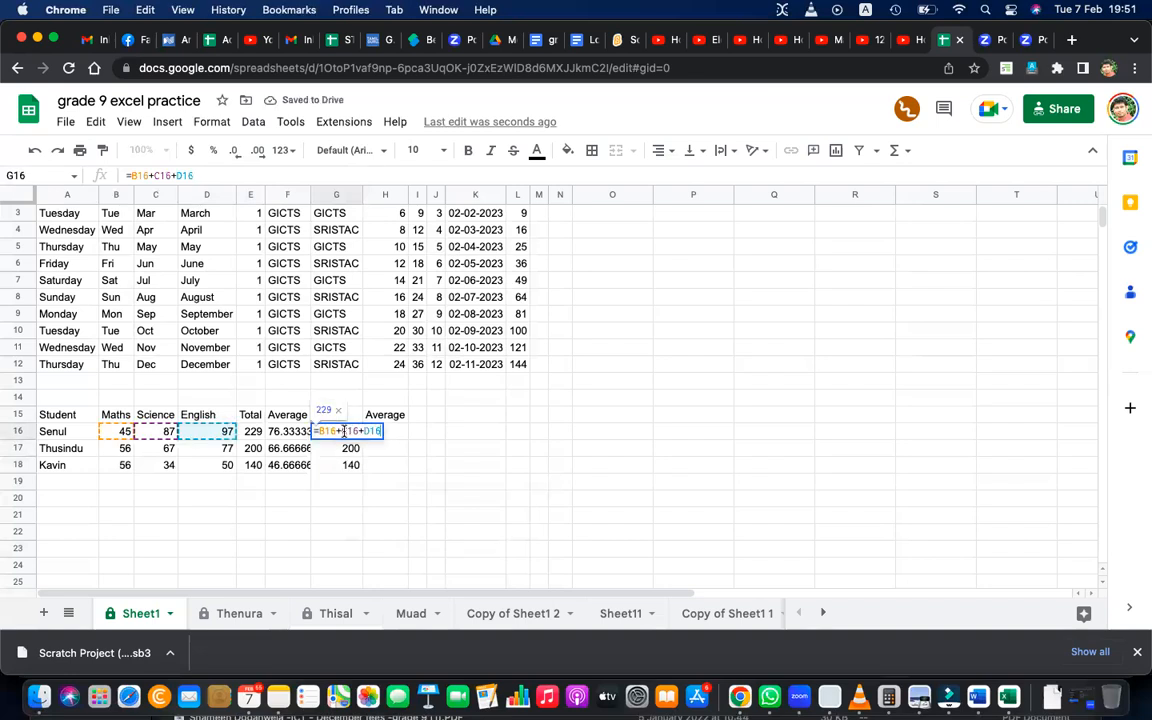
{"action": "key", "text": "Return"}
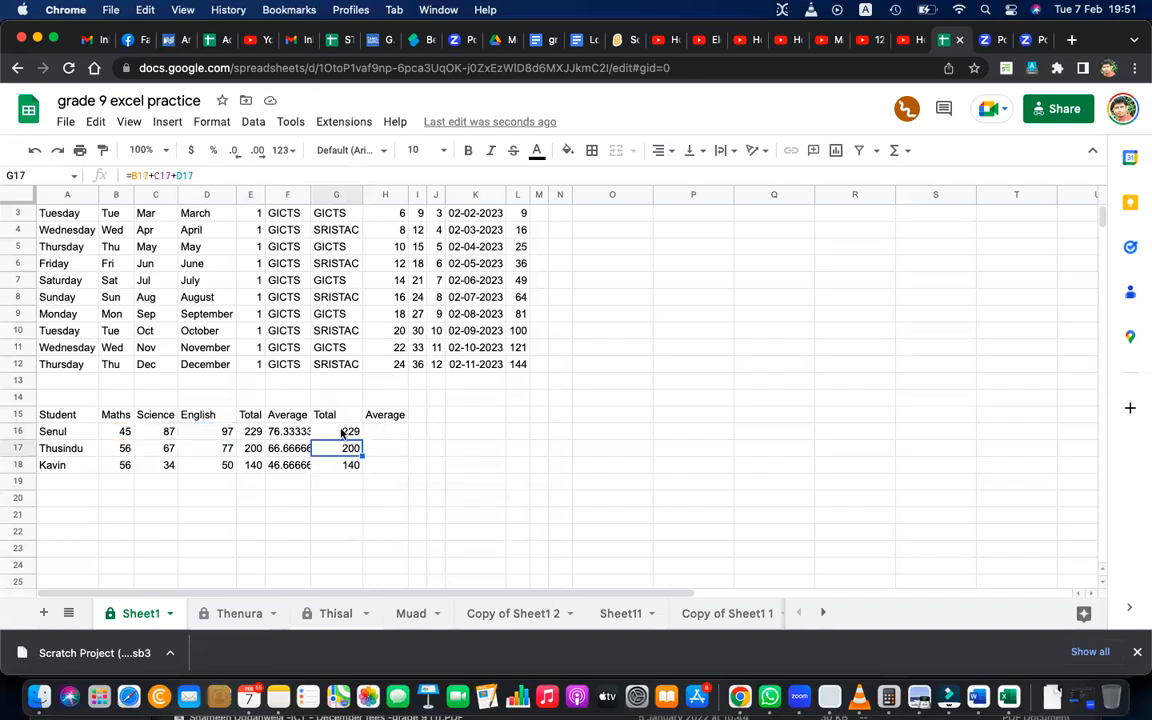
{"action": "double_click", "coordinate": [336, 428]}
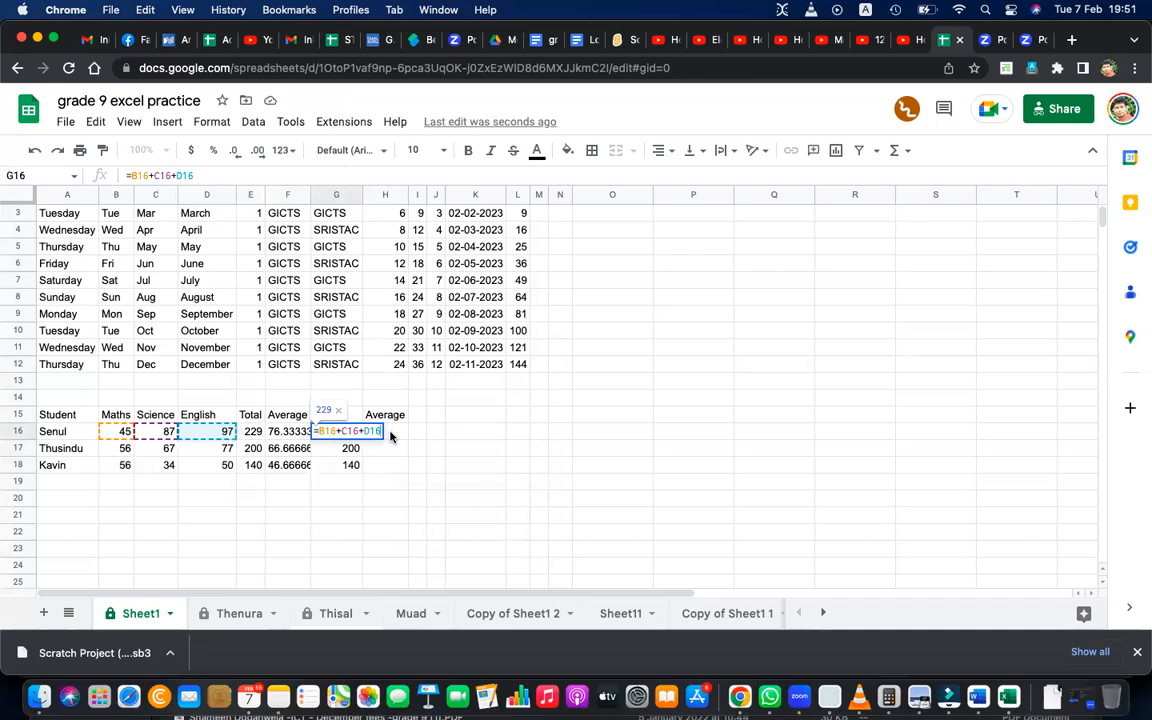
{"action": "key", "text": "Return"}
{"action": "double_click", "coordinate": [350, 452]}
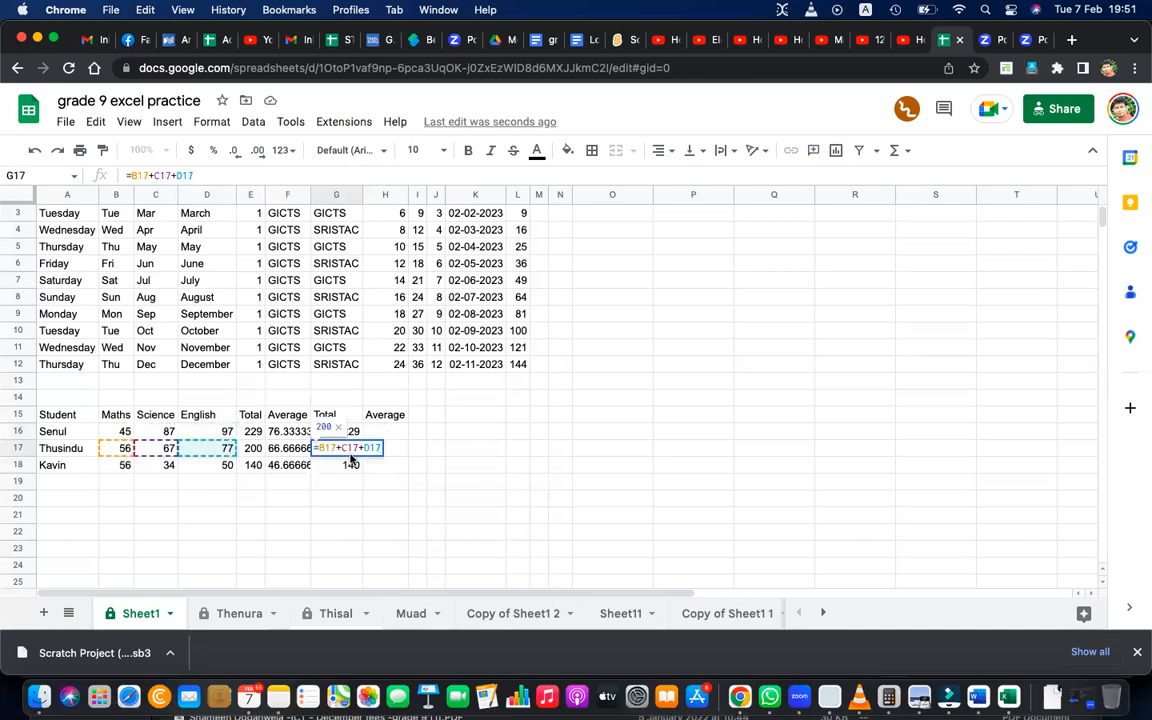
{"action": "key", "text": "Return"}
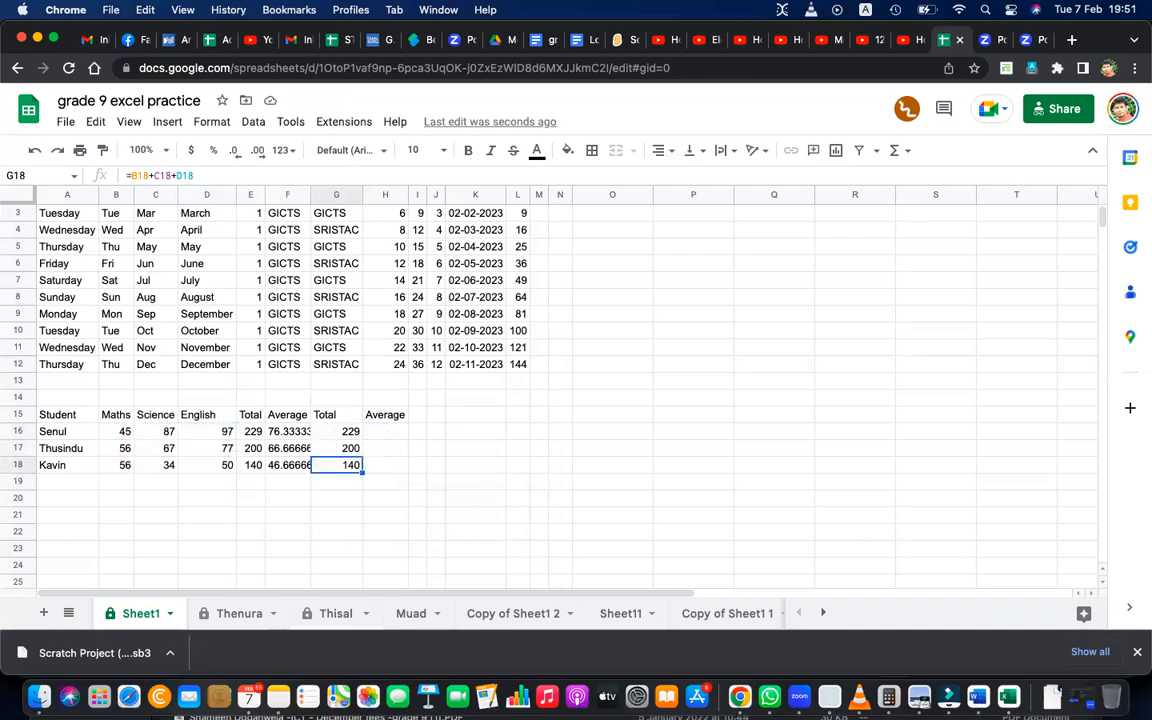
{"action": "double_click", "coordinate": [342, 465]}
{"action": "key", "text": "Return"}
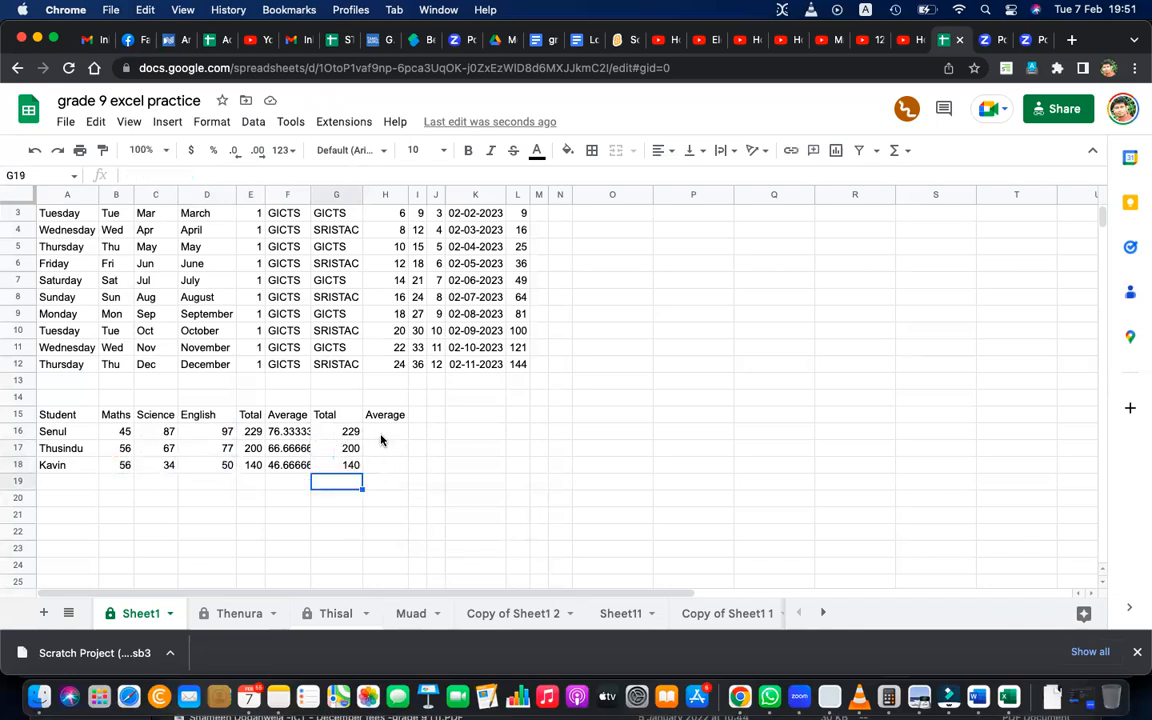
Enter =G16/3 in H16 under the second Average heading, accept the suggested autofill for H17:H18, and check the formula in H17.
{"action": "left_click", "coordinate": [380, 436]}
{"action": "type", "text": "="}
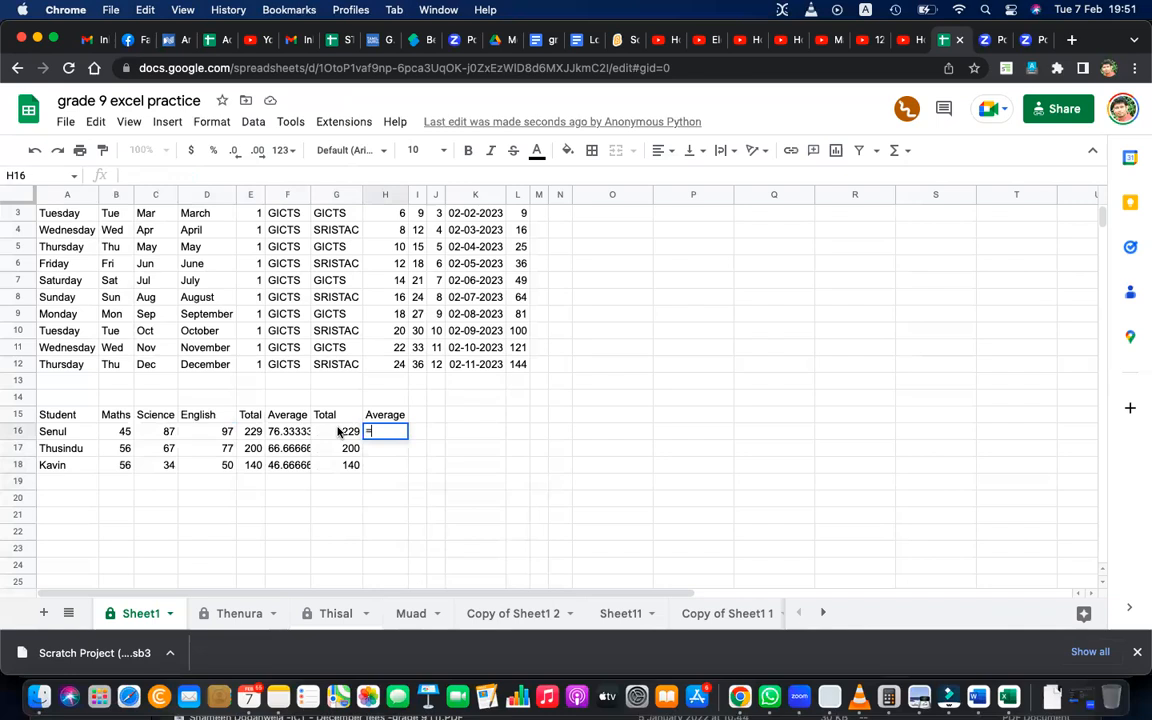
{"action": "left_click", "coordinate": [340, 434]}
{"action": "type", "text": "/"}
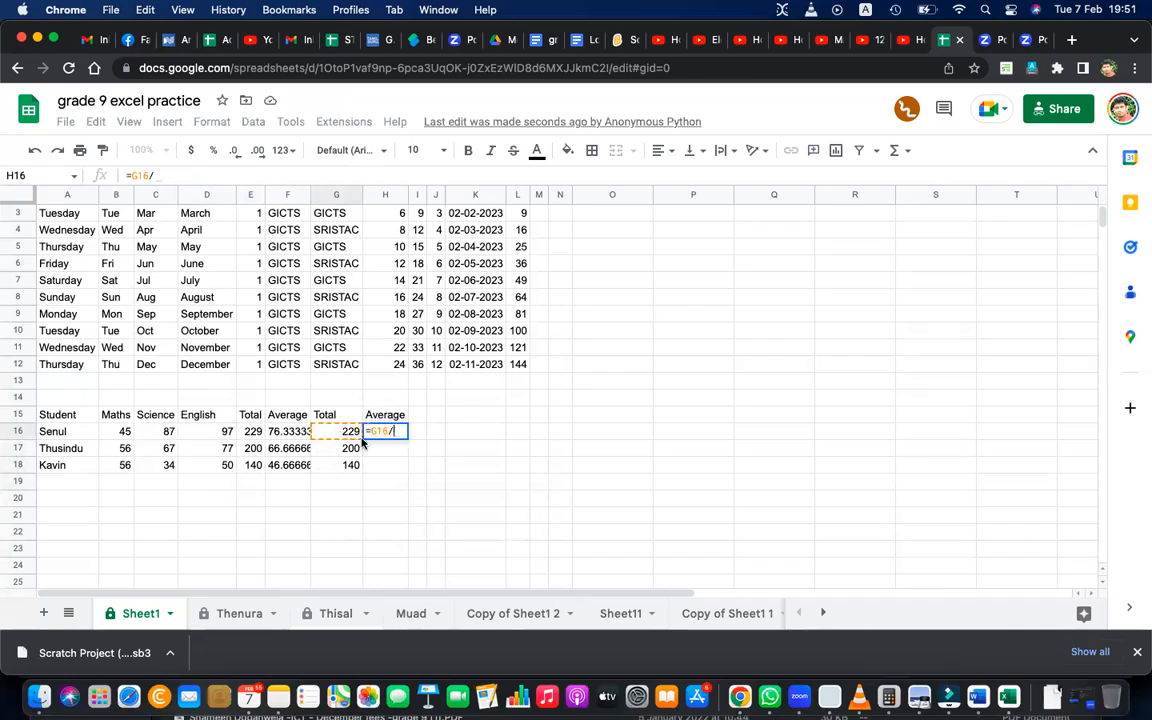
{"action": "type", "text": "3"}
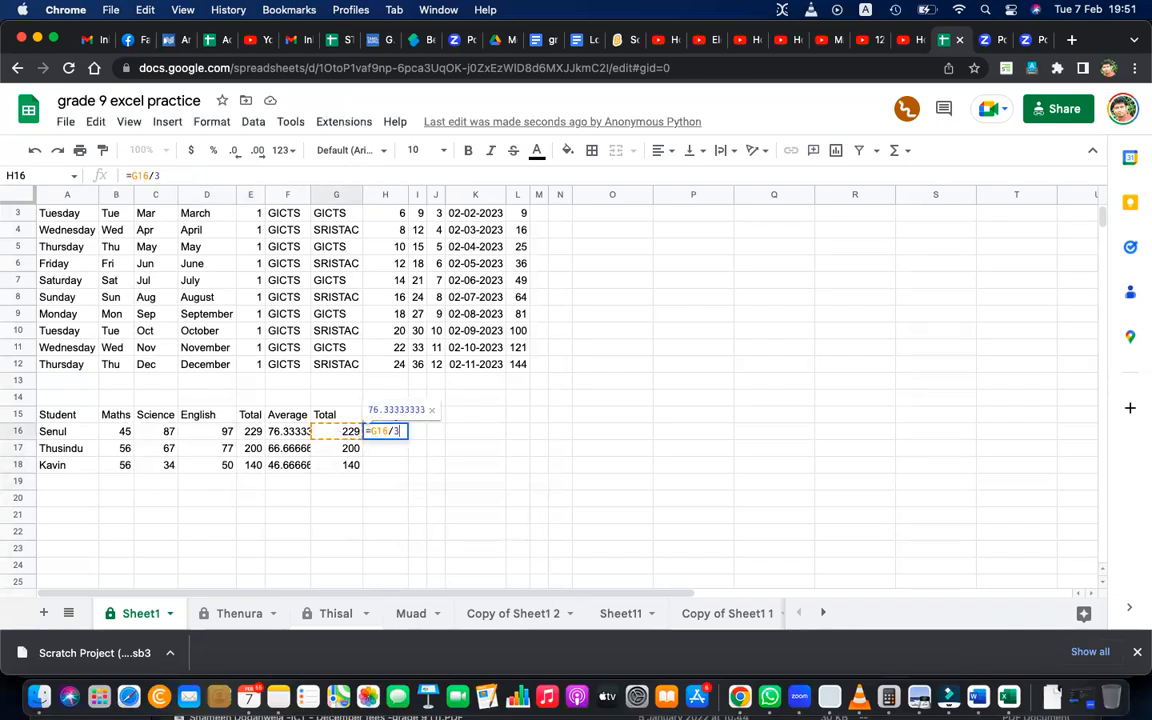
{"action": "key", "text": "Return"}
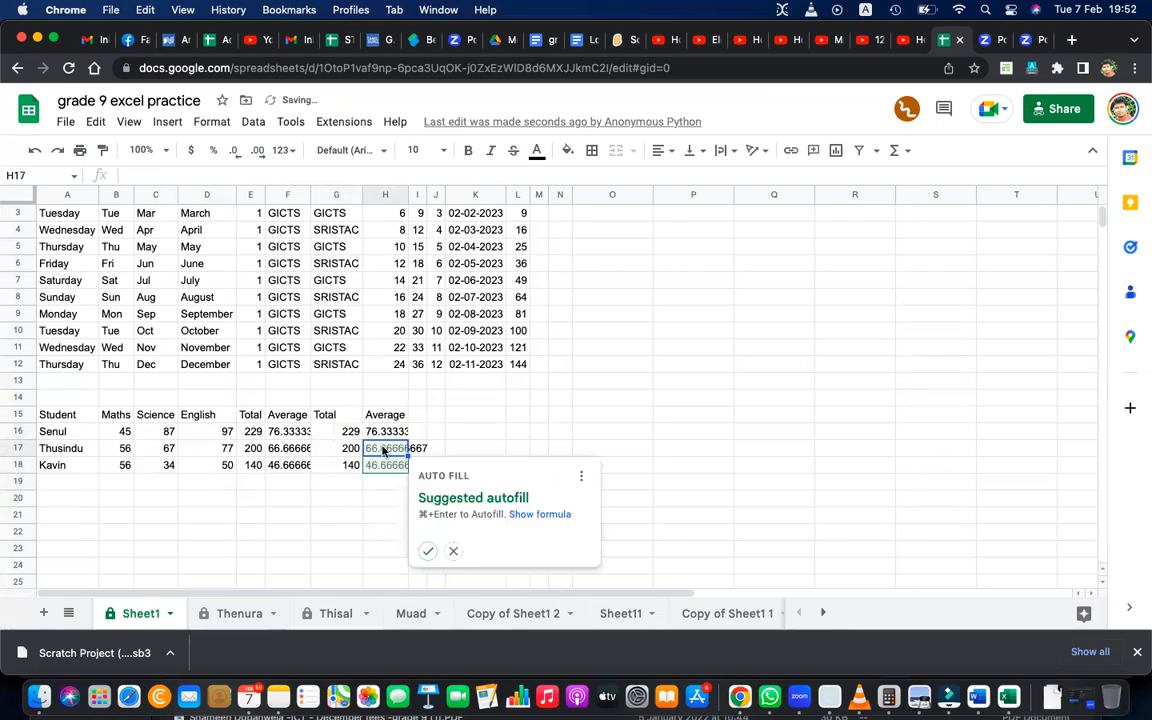
{"action": "left_click", "coordinate": [427, 552]}
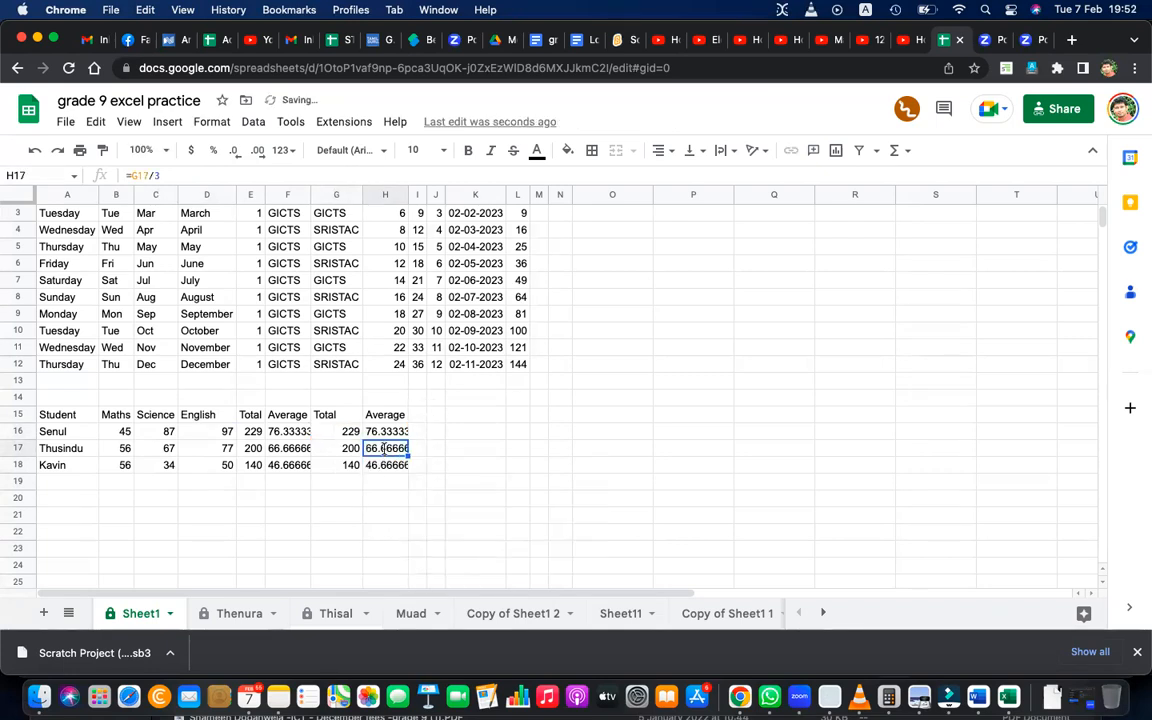
{"action": "double_click", "coordinate": [404, 452]}
{"action": "key", "text": "Return"}
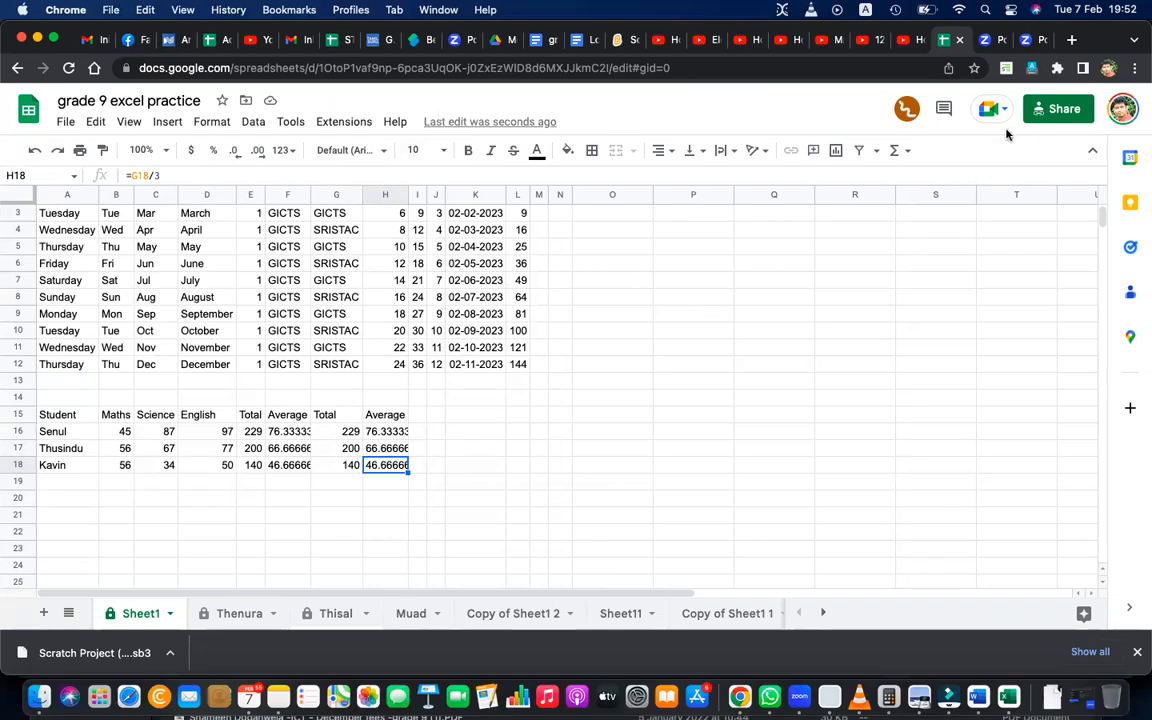
Copy the sharing link of the grade 9 excel practice spreadsheet and close the sharing settings.
{"action": "left_click", "coordinate": [1050, 113]}
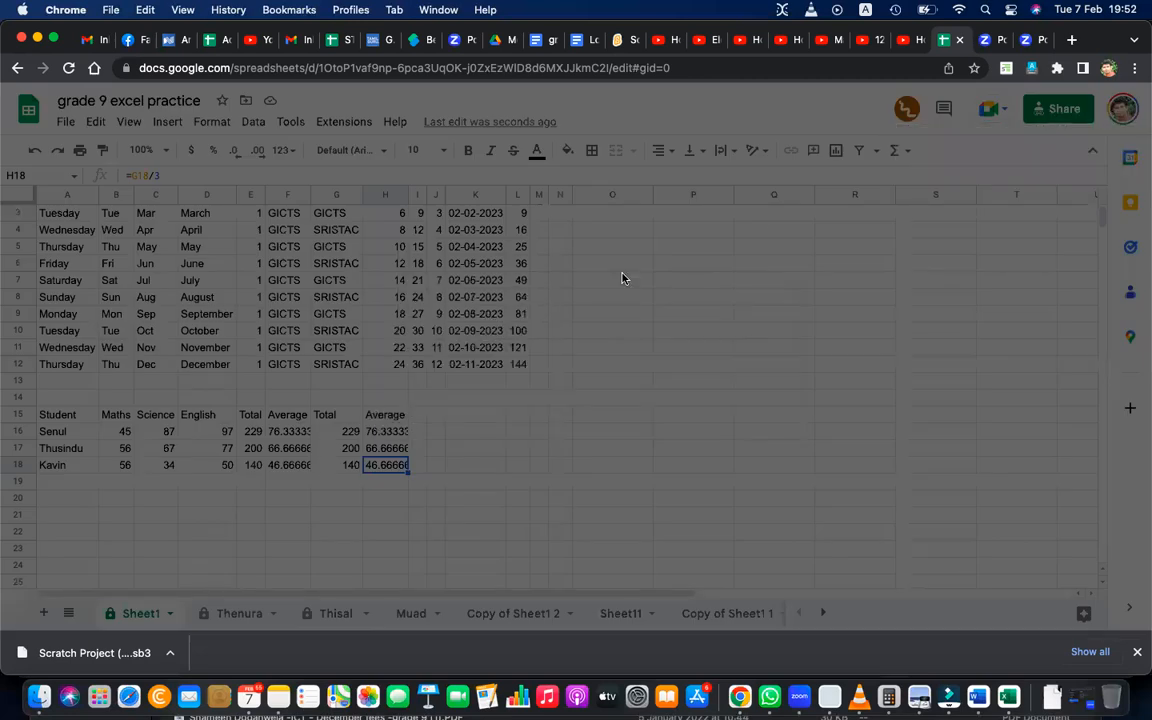
{"action": "left_click", "coordinate": [464, 489]}
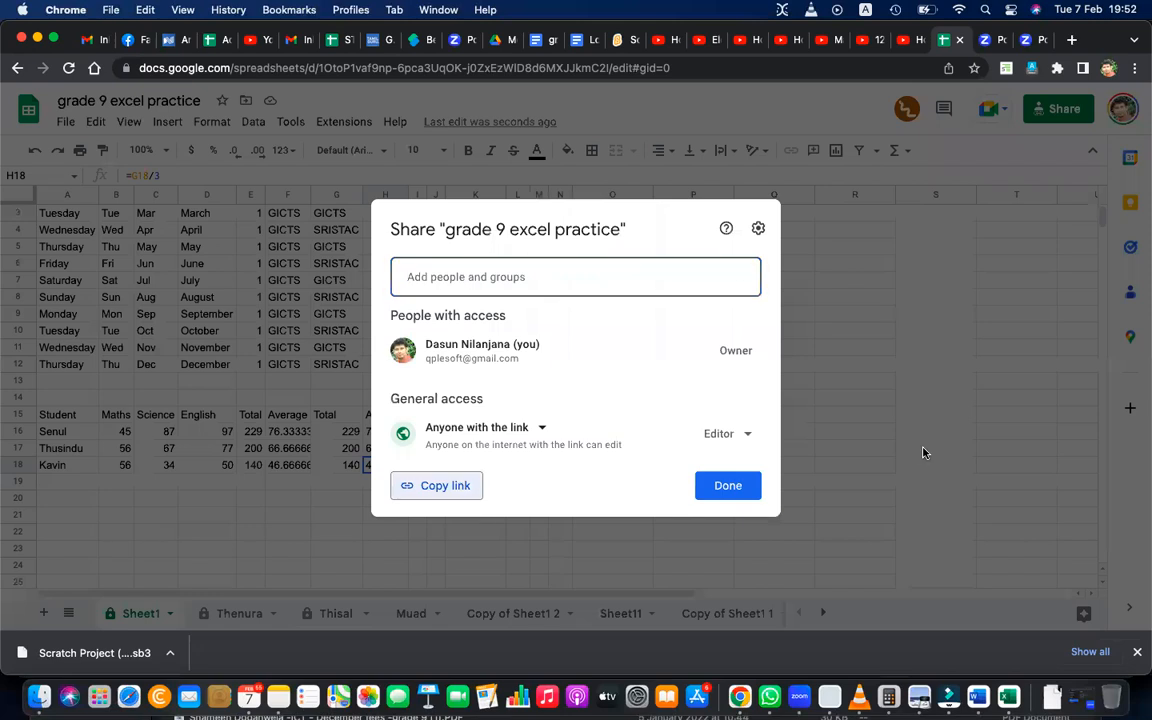
{"action": "key", "text": "Escape"}
Switch to WhatsApp and on to the Zoom meeting, and return to the spreadsheet in Chrome.
{"action": "left_click", "coordinate": [769, 695]}
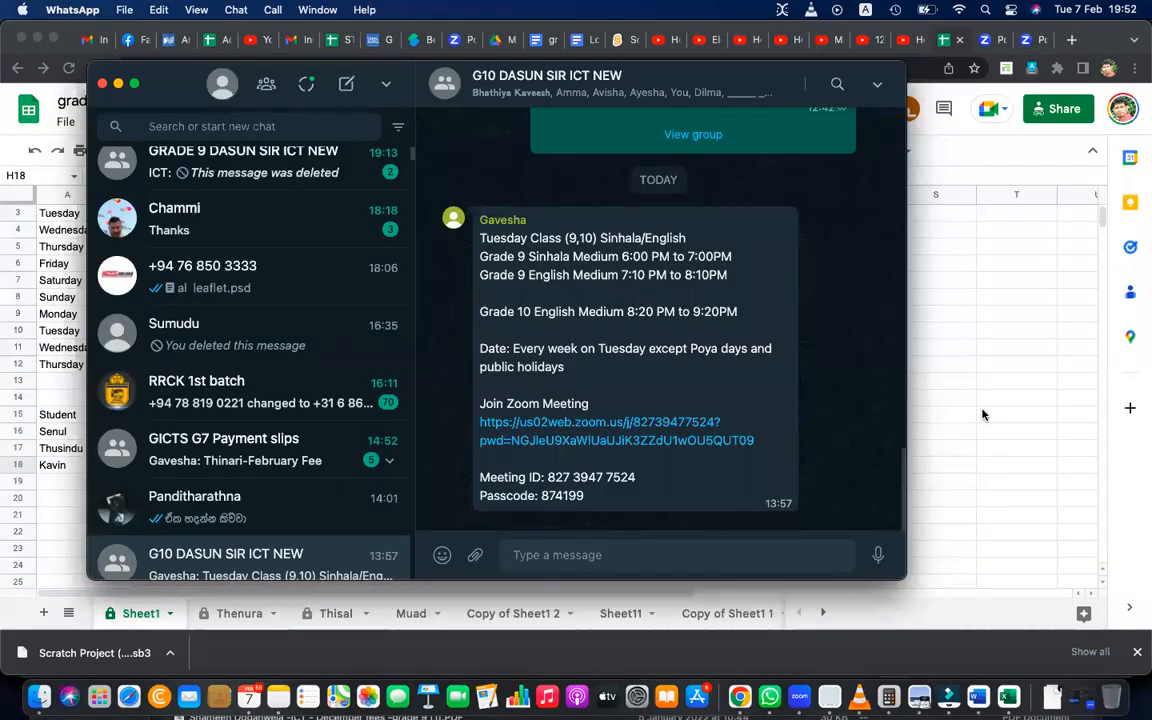
{"action": "left_click", "coordinate": [812, 643]}
{"action": "left_click", "coordinate": [799, 696]}
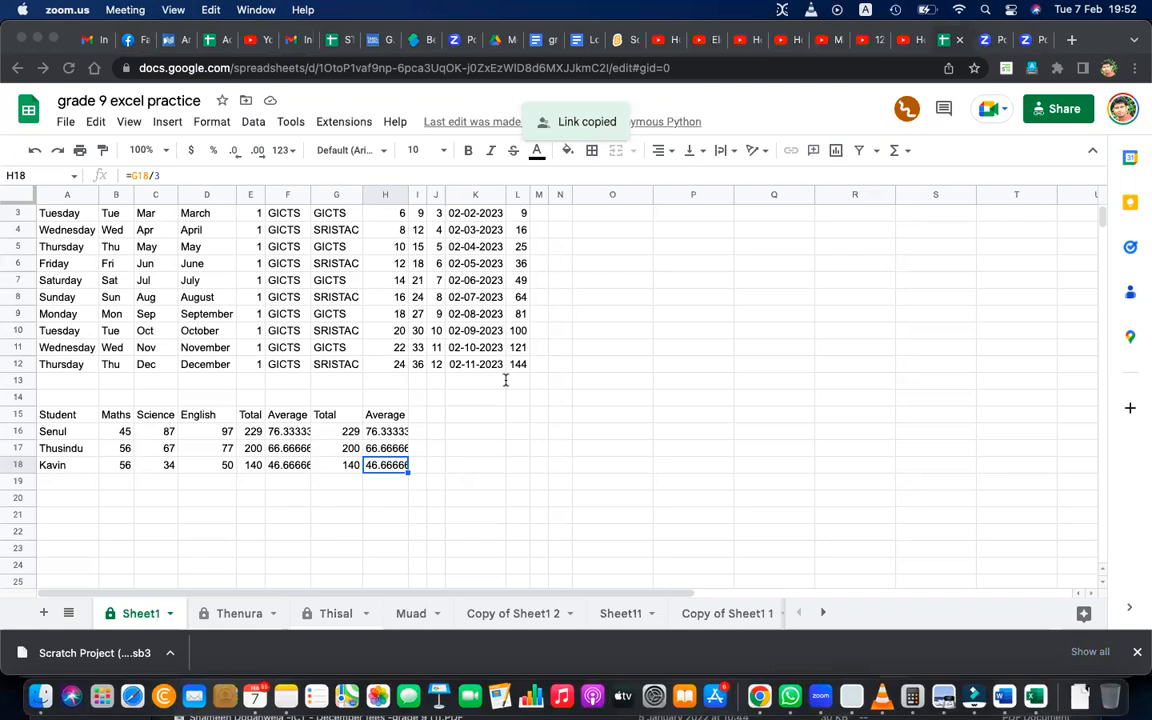
{"action": "left_click", "coordinate": [138, 410]}
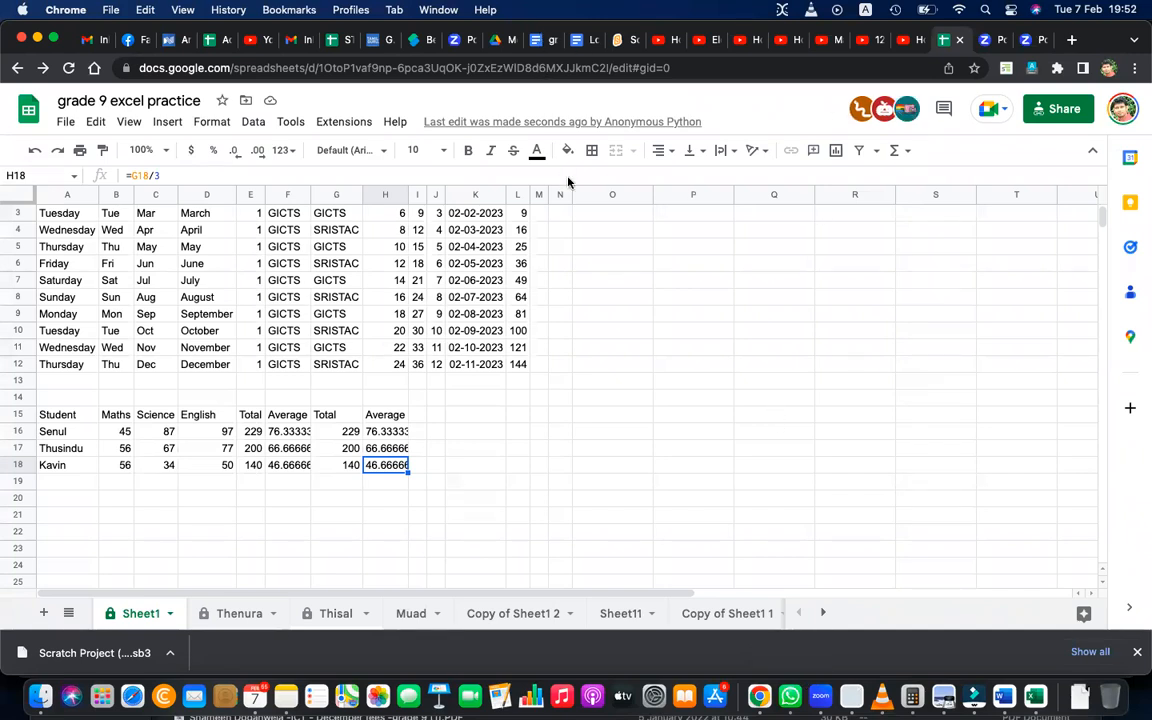
Find the ABC Super product table in the Google Docs class notes, below the Functions and Formulas in Excel section.
{"action": "left_click", "coordinate": [576, 41]}
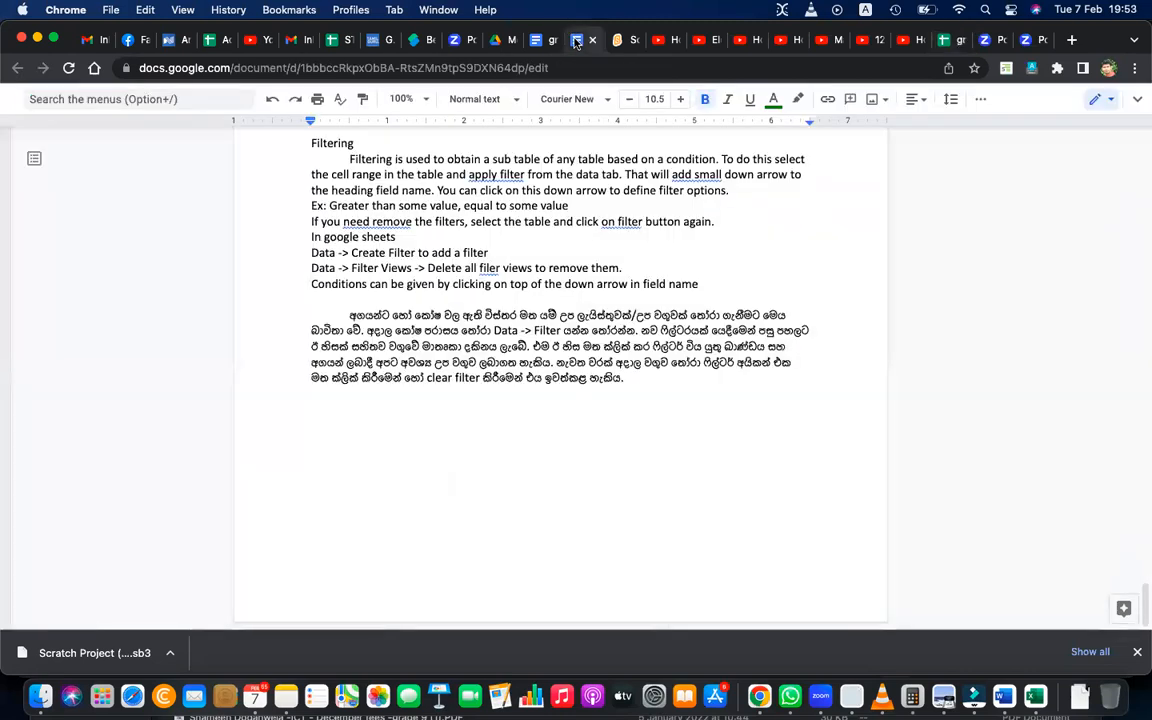
{"action": "left_click", "coordinate": [535, 41]}
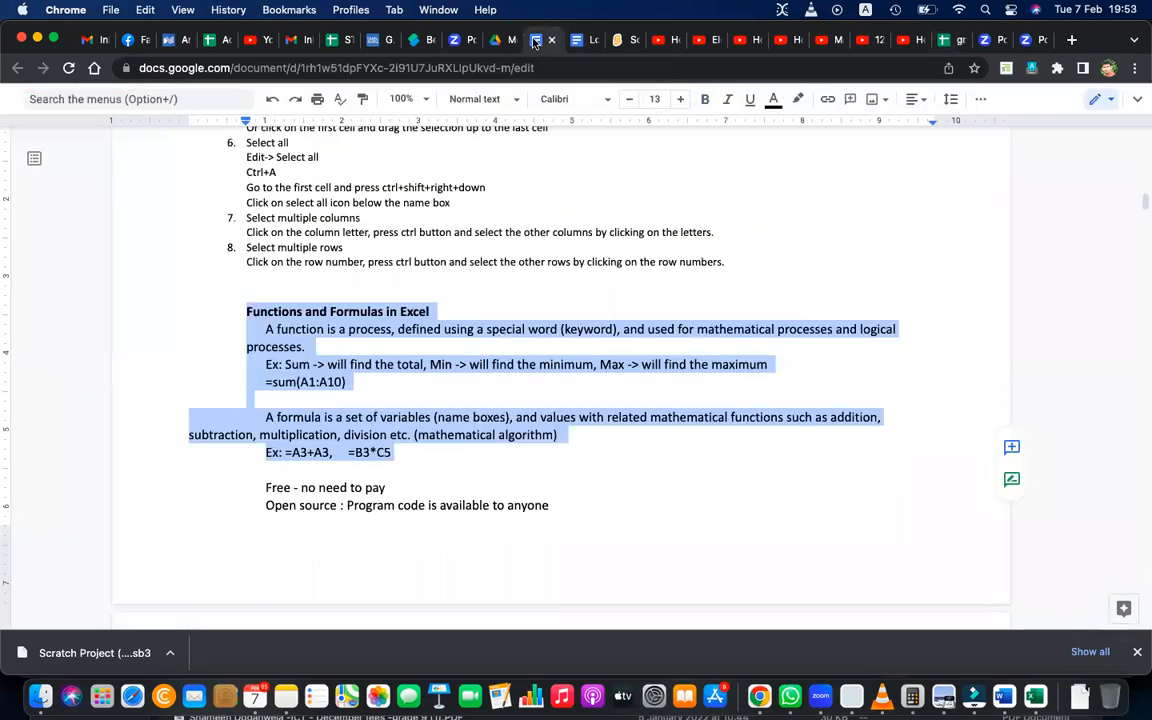
{"action": "left_click", "coordinate": [576, 41]}
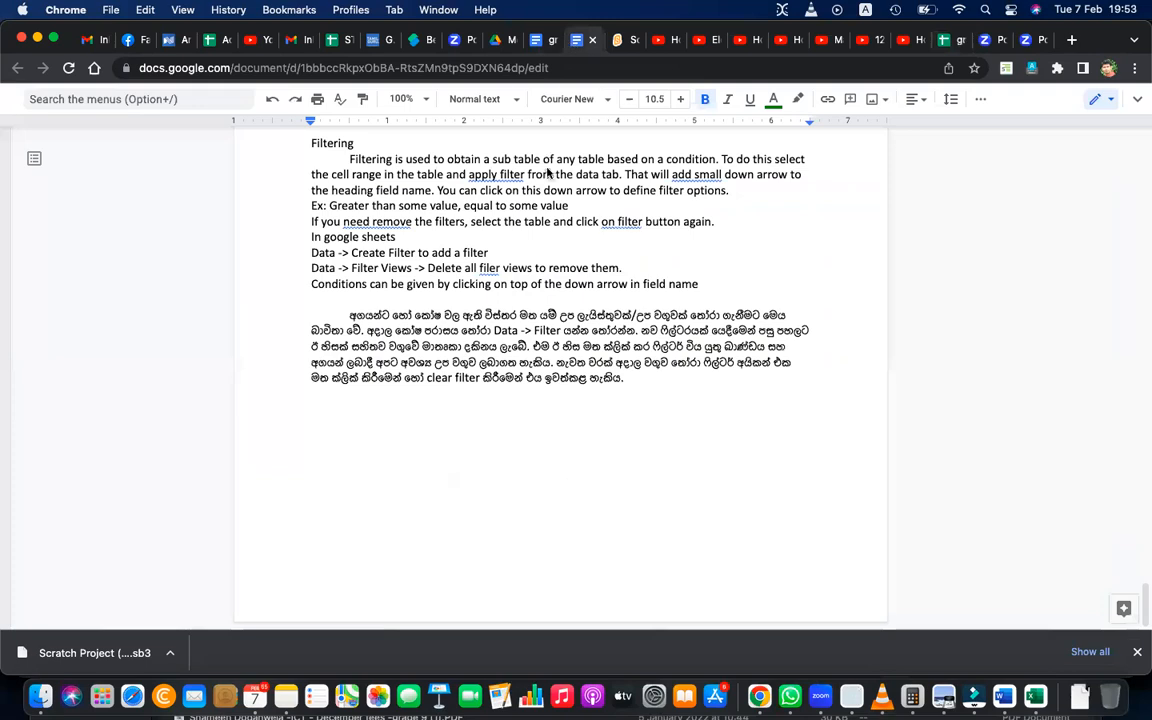
{"action": "left_click", "coordinate": [537, 41]}
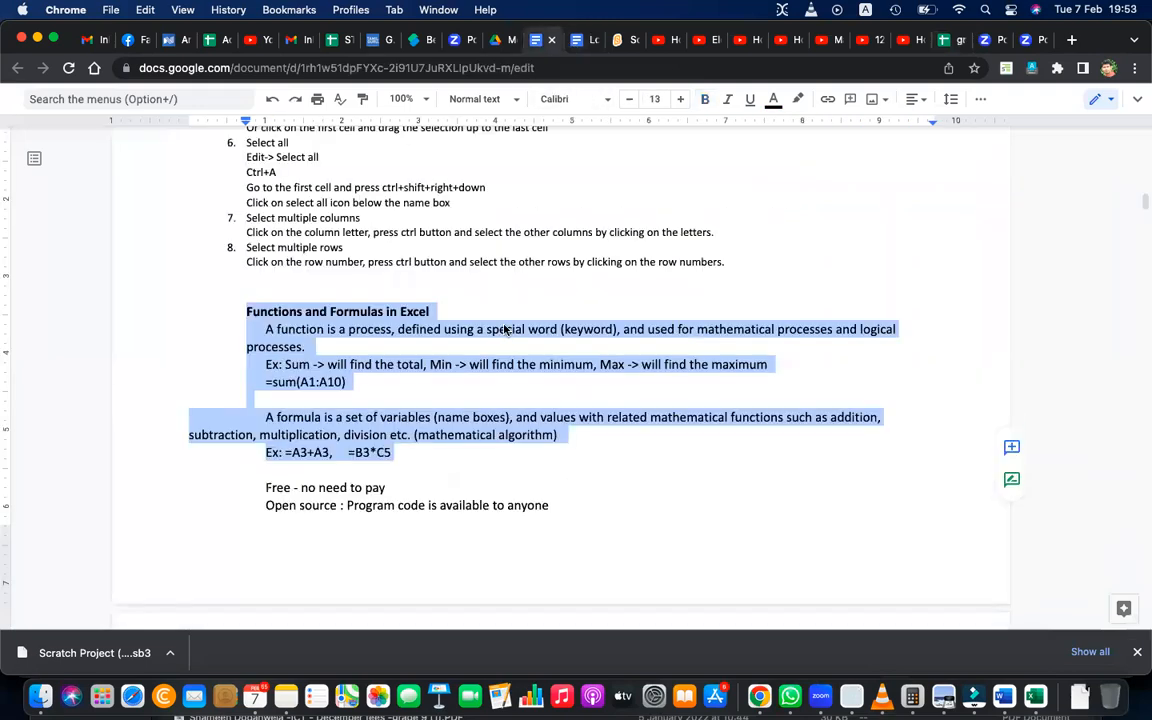
{"action": "scroll", "coordinate": [505, 330], "scroll_direction": "down", "scroll_amount": 1}
{"action": "scroll", "coordinate": [505, 325], "scroll_direction": "down", "scroll_amount": 5}
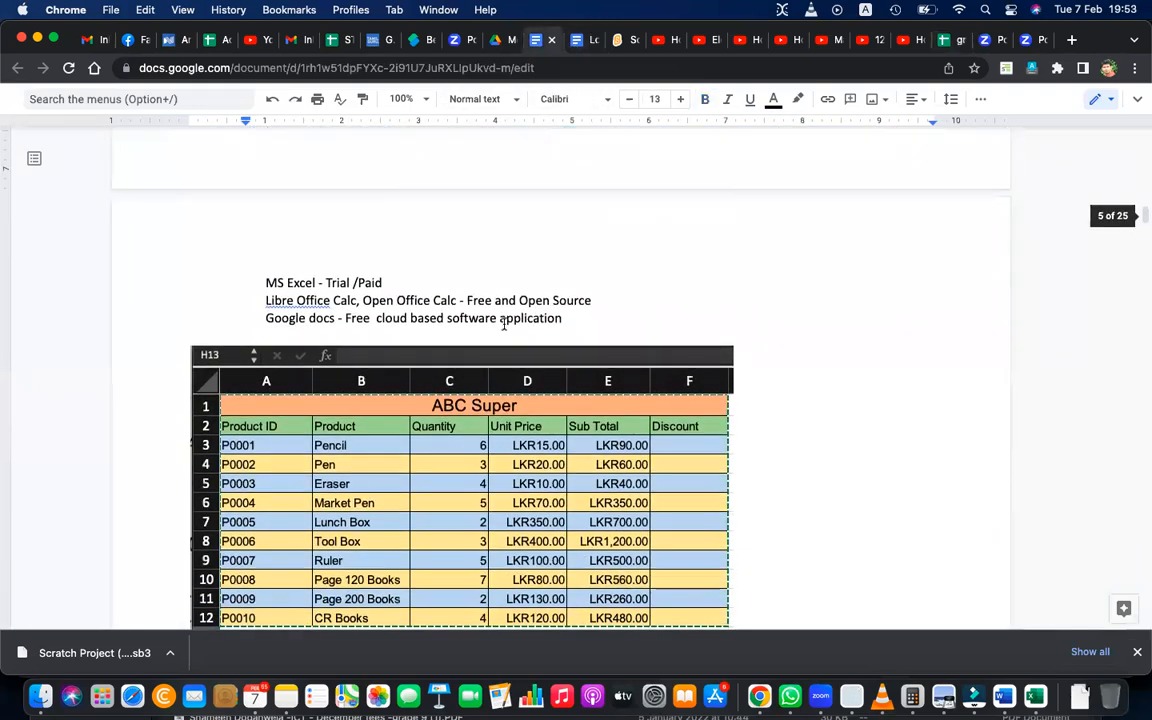
{"action": "scroll", "coordinate": [504, 325], "scroll_direction": "down", "scroll_amount": 1}
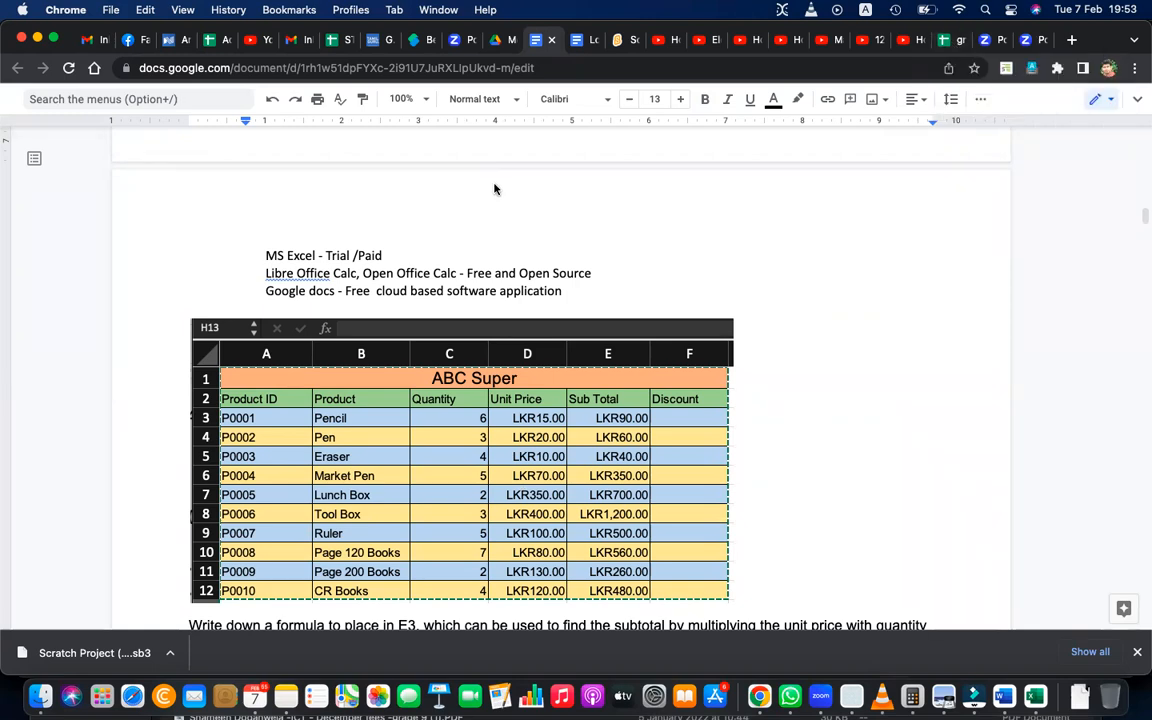
{"action": "key", "text": "XF86AudioMute"}
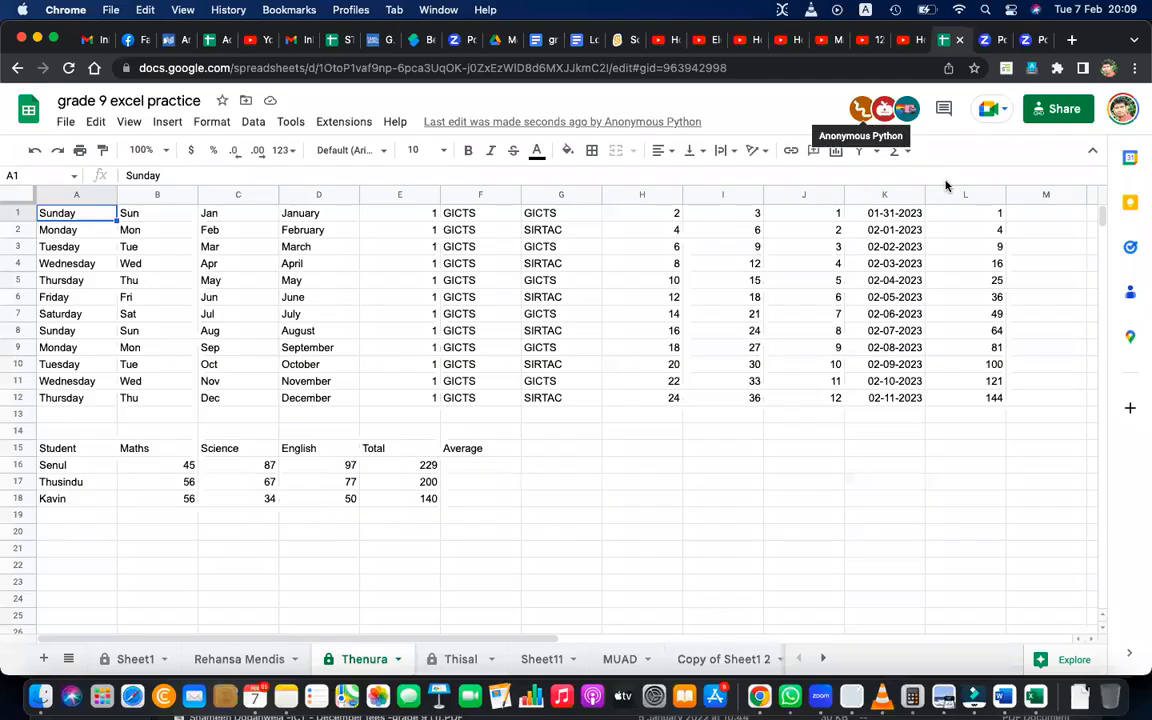
Review the students' individual sheets for their progress on the ABC Super table.
{"action": "left_click", "coordinate": [455, 660]}
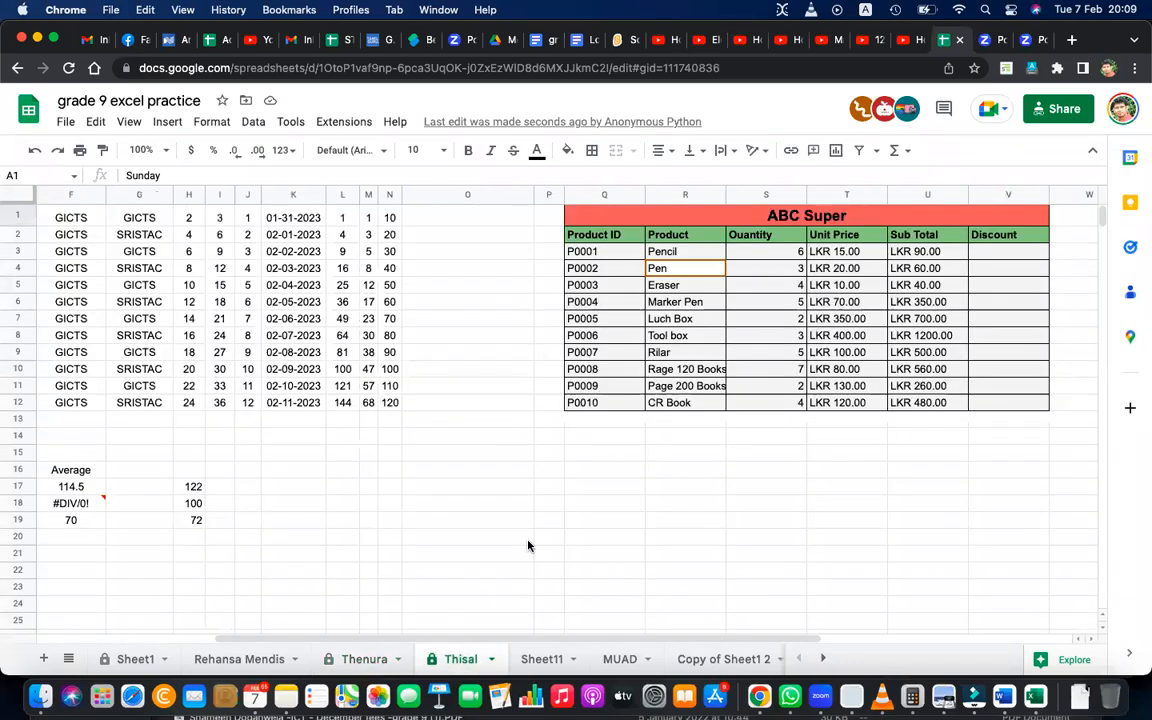
{"action": "left_click", "coordinate": [693, 660]}
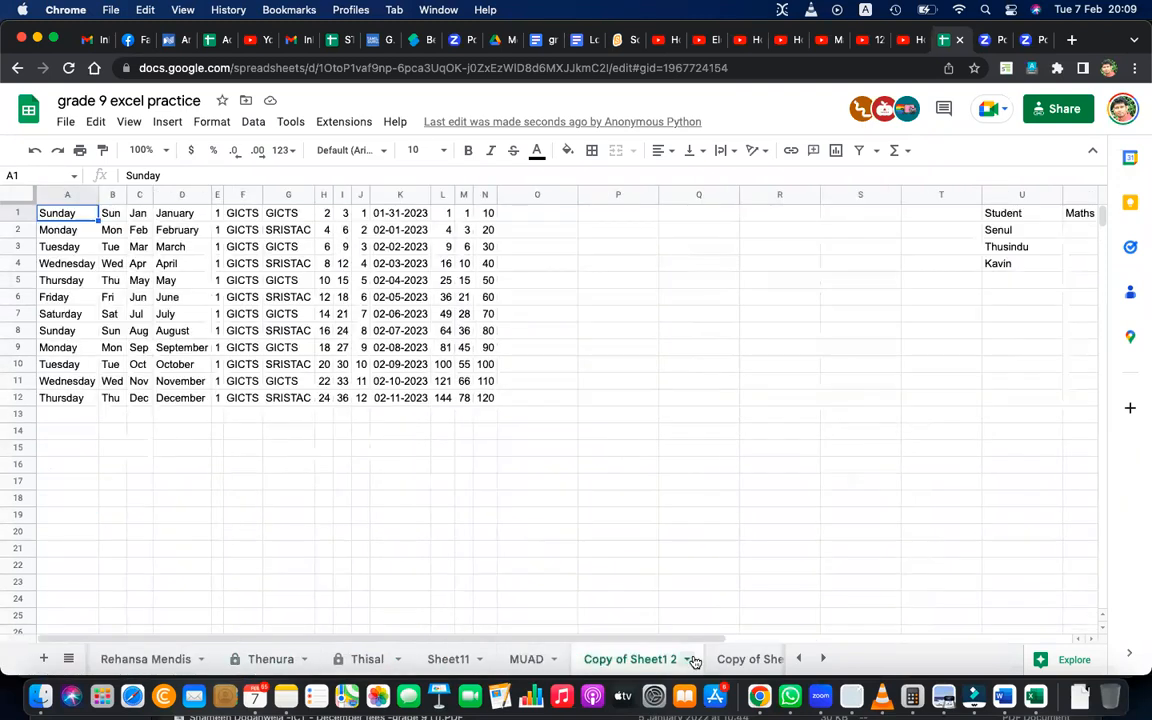
{"action": "left_click", "coordinate": [507, 661]}
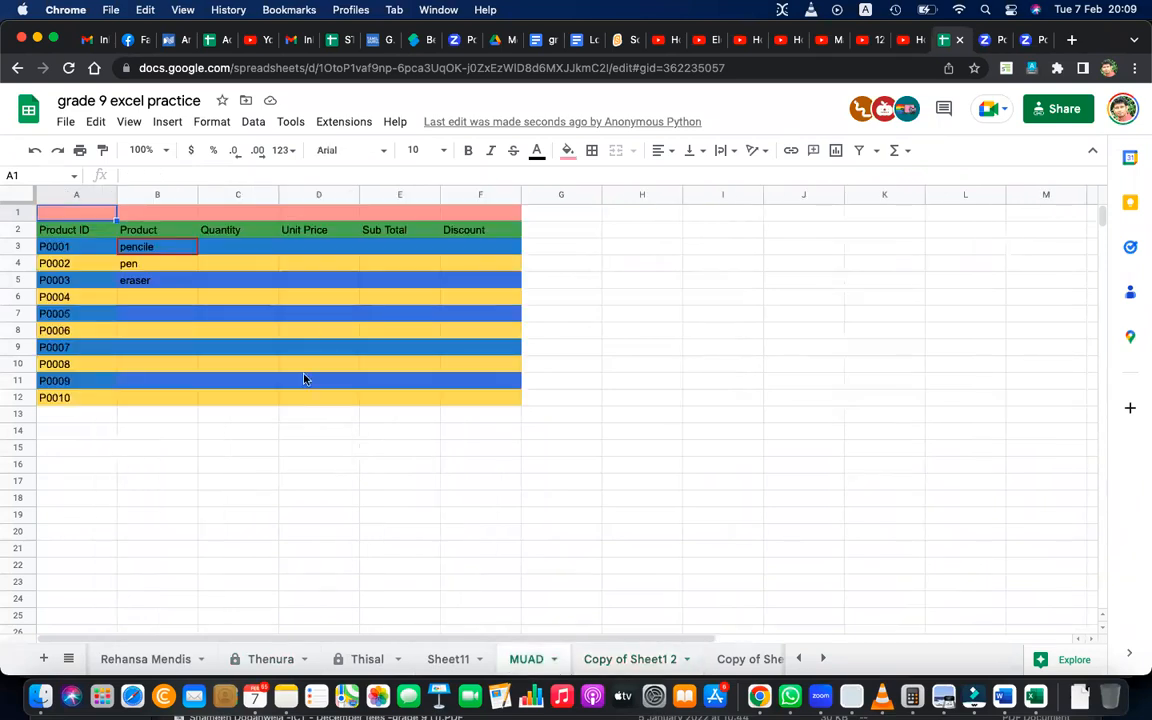
Check the Grade 9 - Feb document in Word and reopen the ABC Super exercise in the Google Docs class notes.
{"action": "left_click", "coordinate": [1007, 697]}
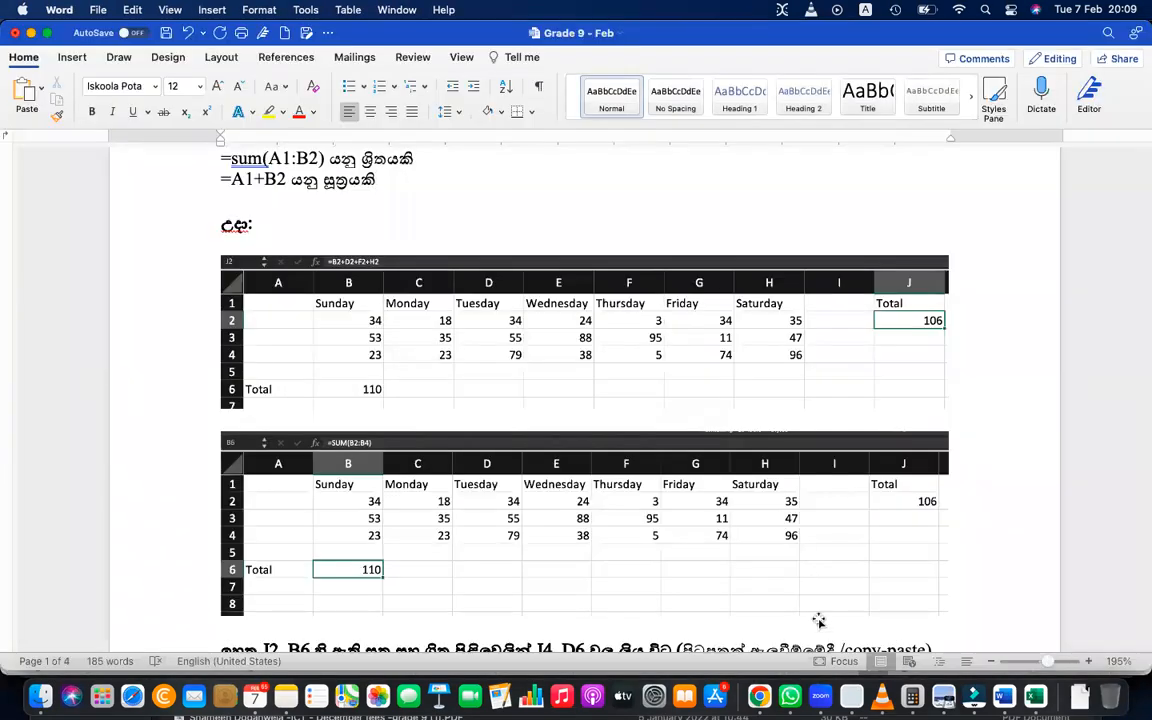
{"action": "left_click", "coordinate": [768, 696]}
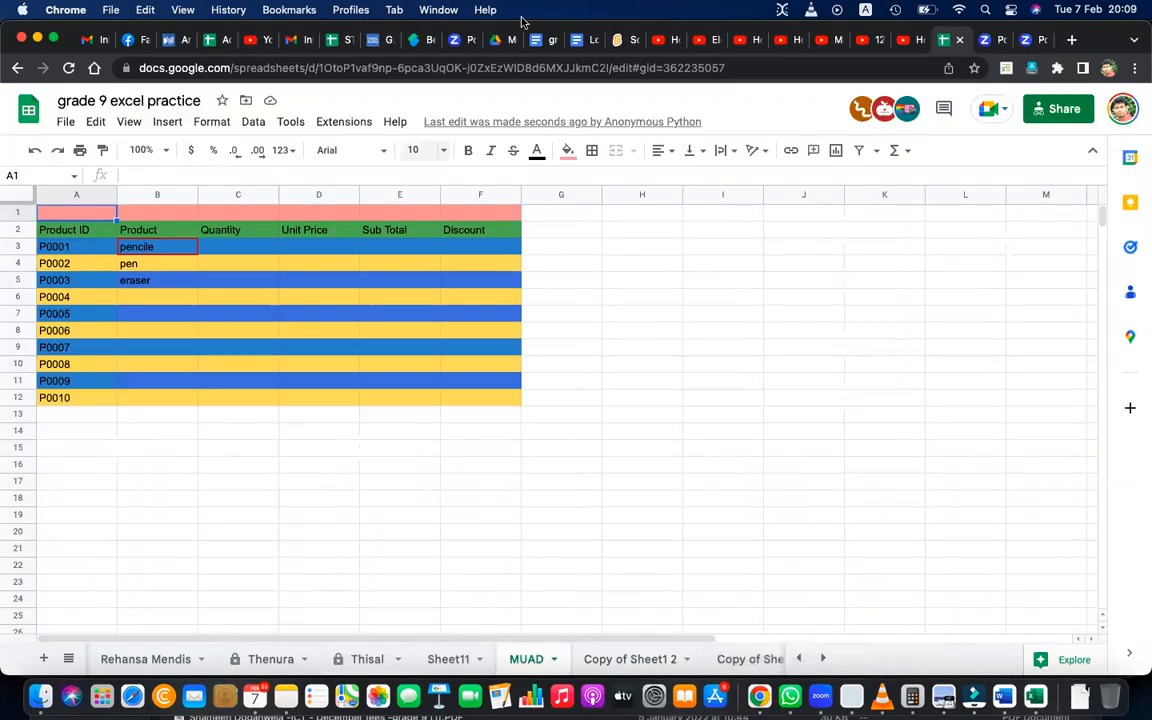
{"action": "left_click", "coordinate": [541, 40]}
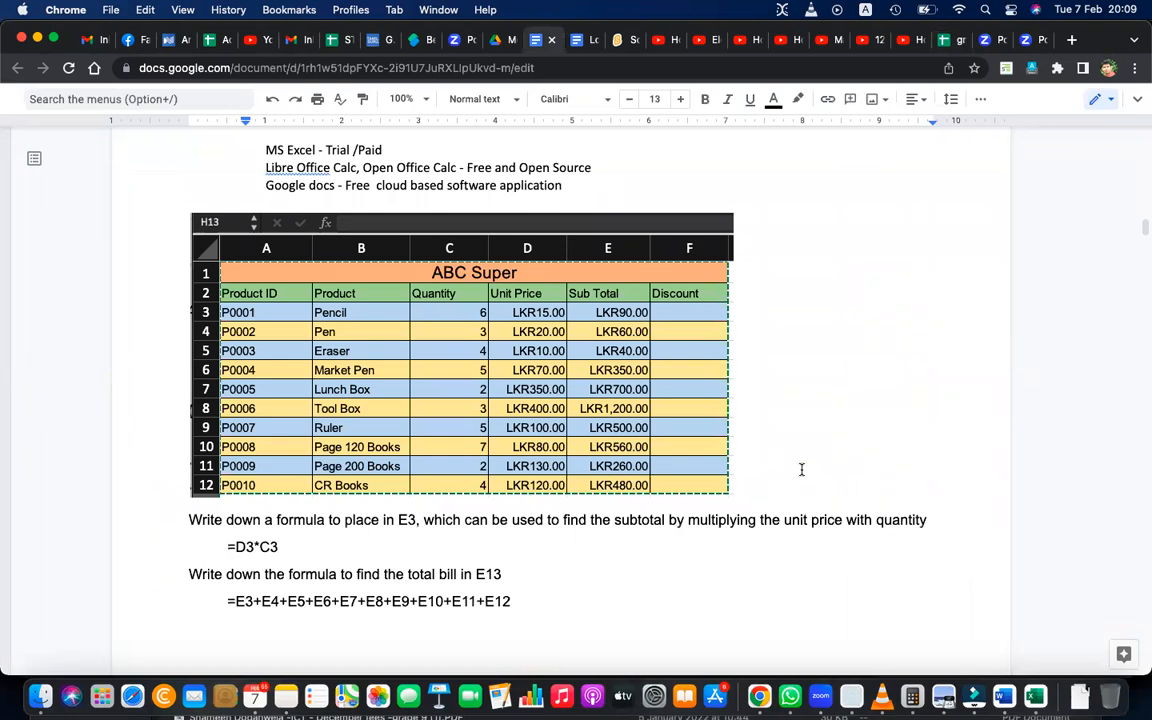
{"action": "scroll", "coordinate": [443, 434], "scroll_direction": "up", "scroll_amount": 1}
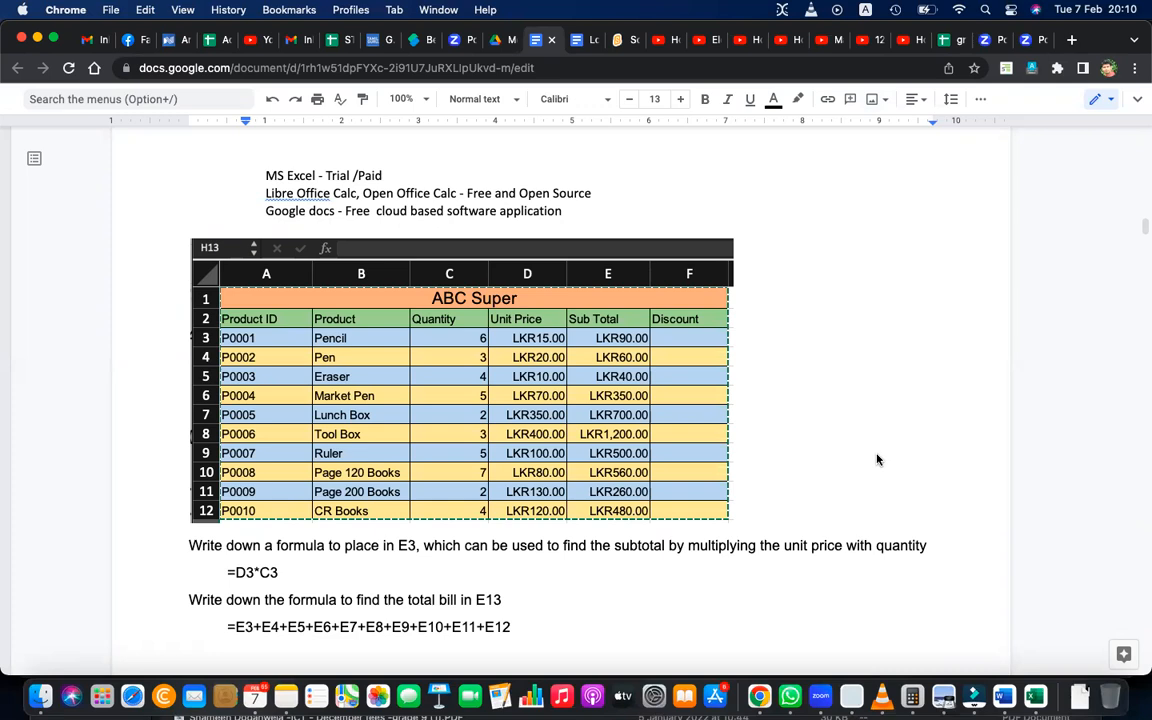
{"action": "key", "text": "XF86AudioRaiseVolume"}
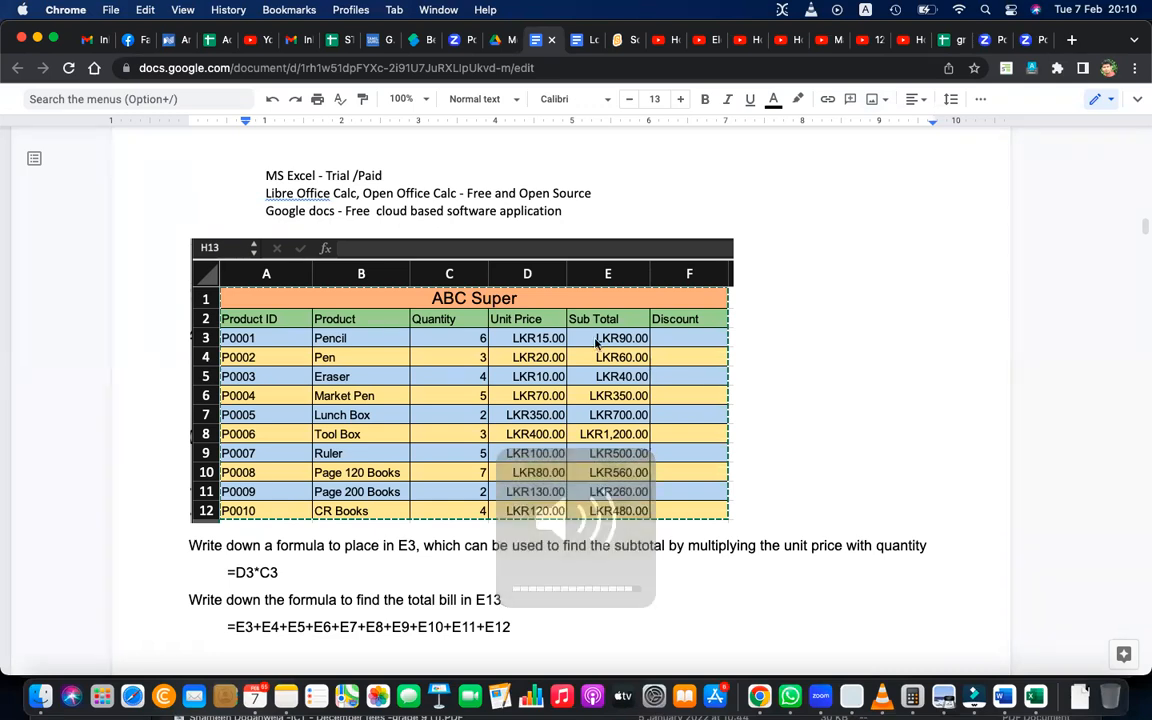